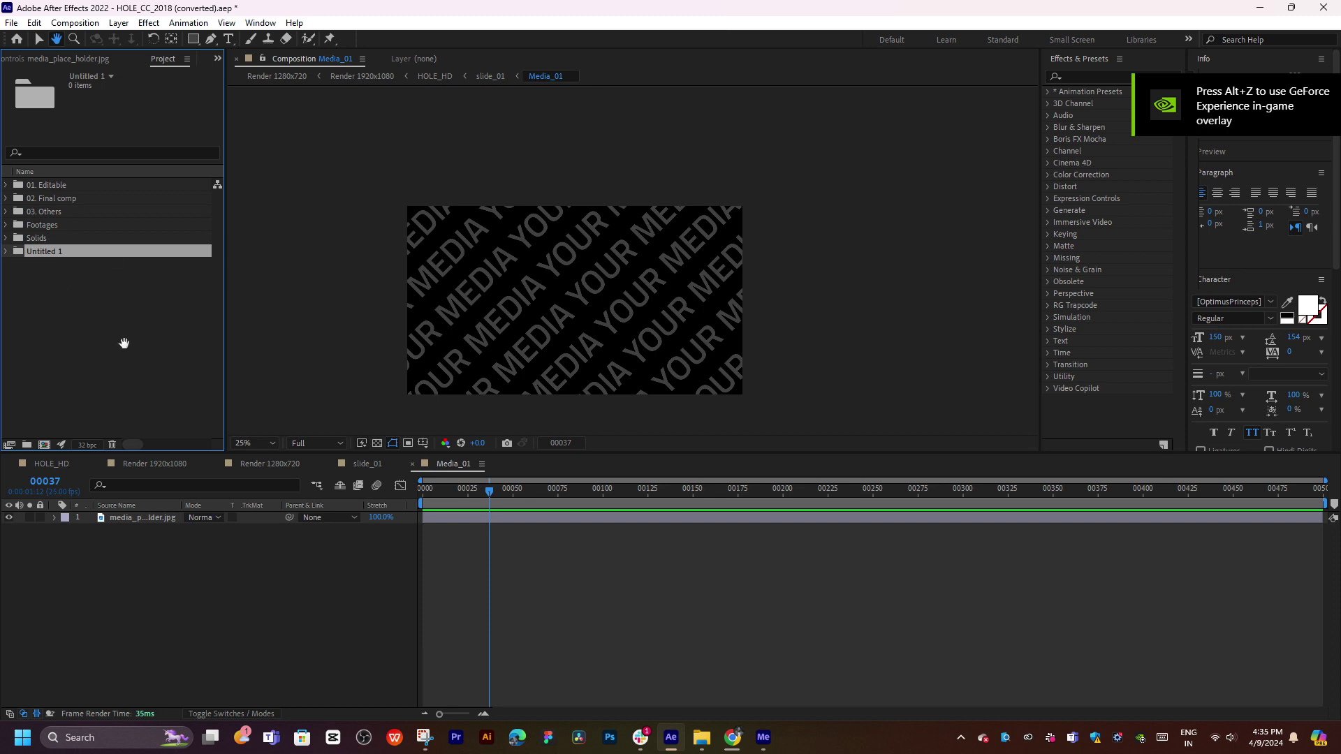
Rename the Untitled 1 project folder as photo and keep it selected to receive the footage.
key("v")
double_click(37, 253)
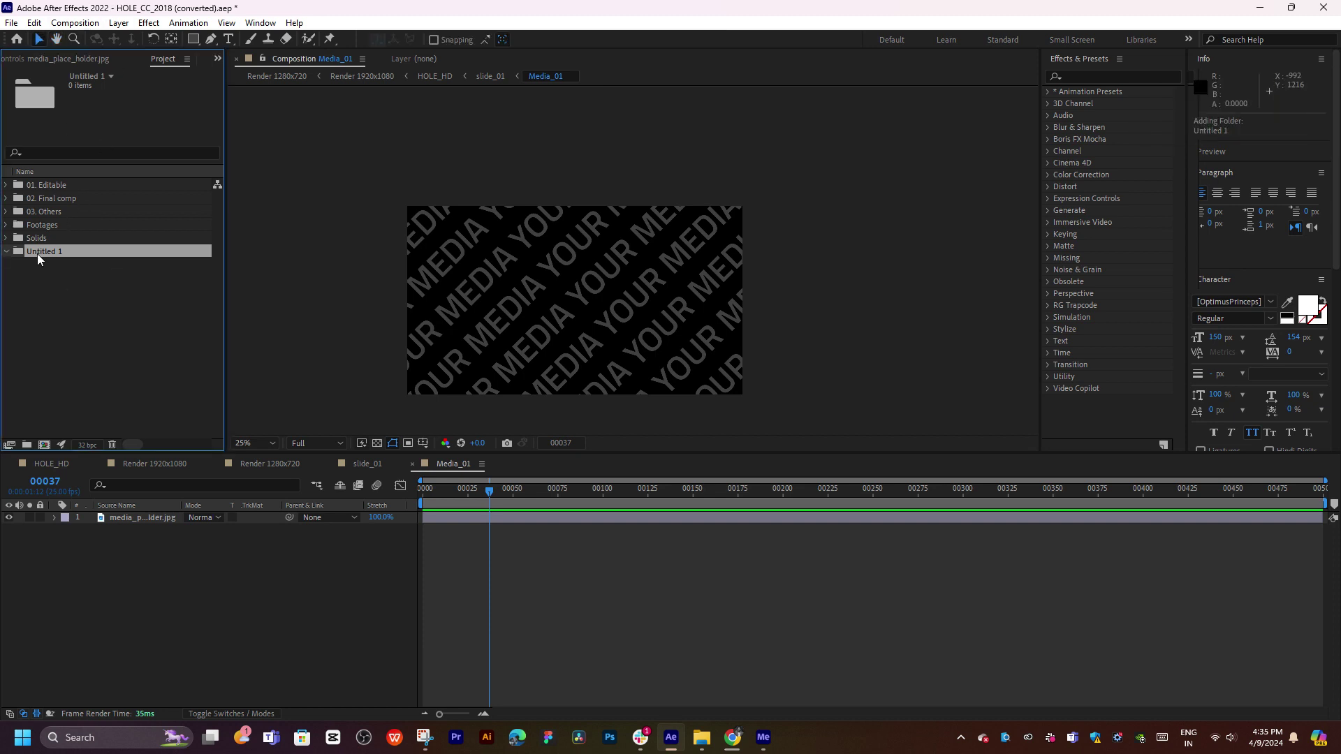
right_click(48, 252)
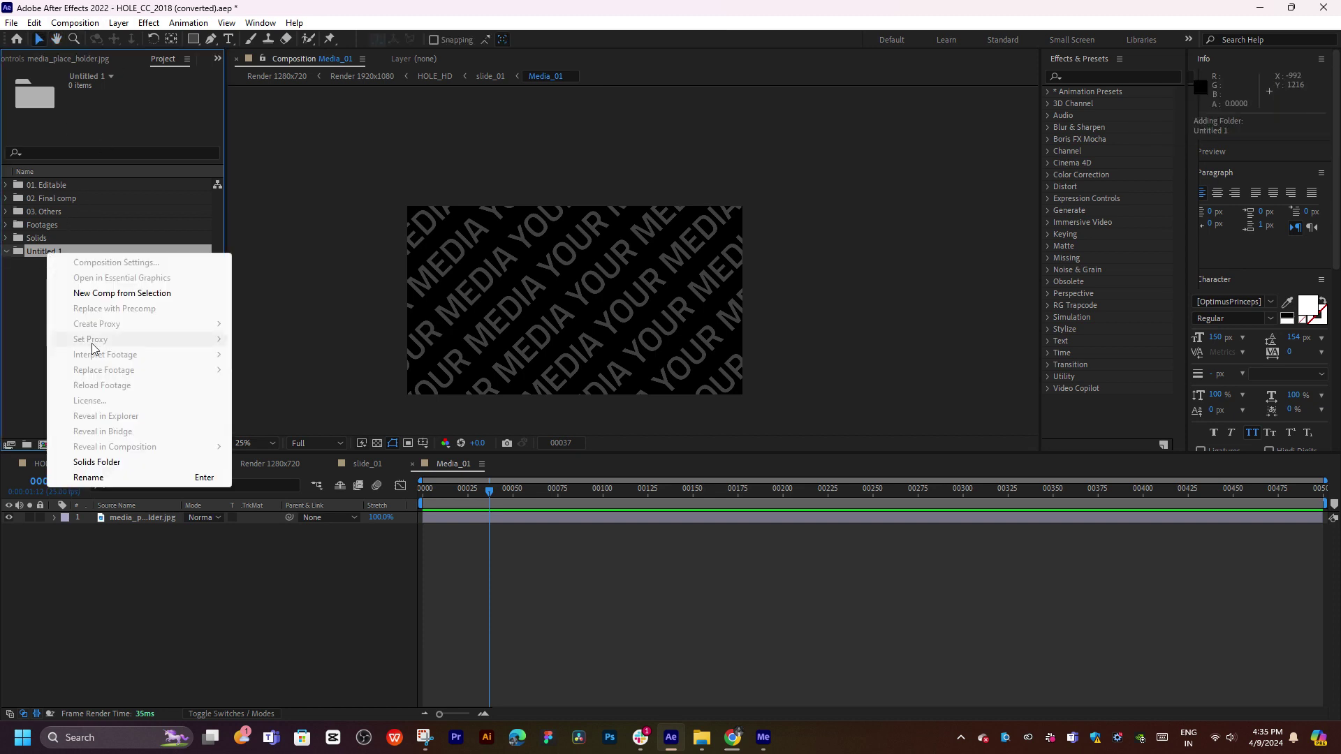
left_click(77, 479)
type("photo")
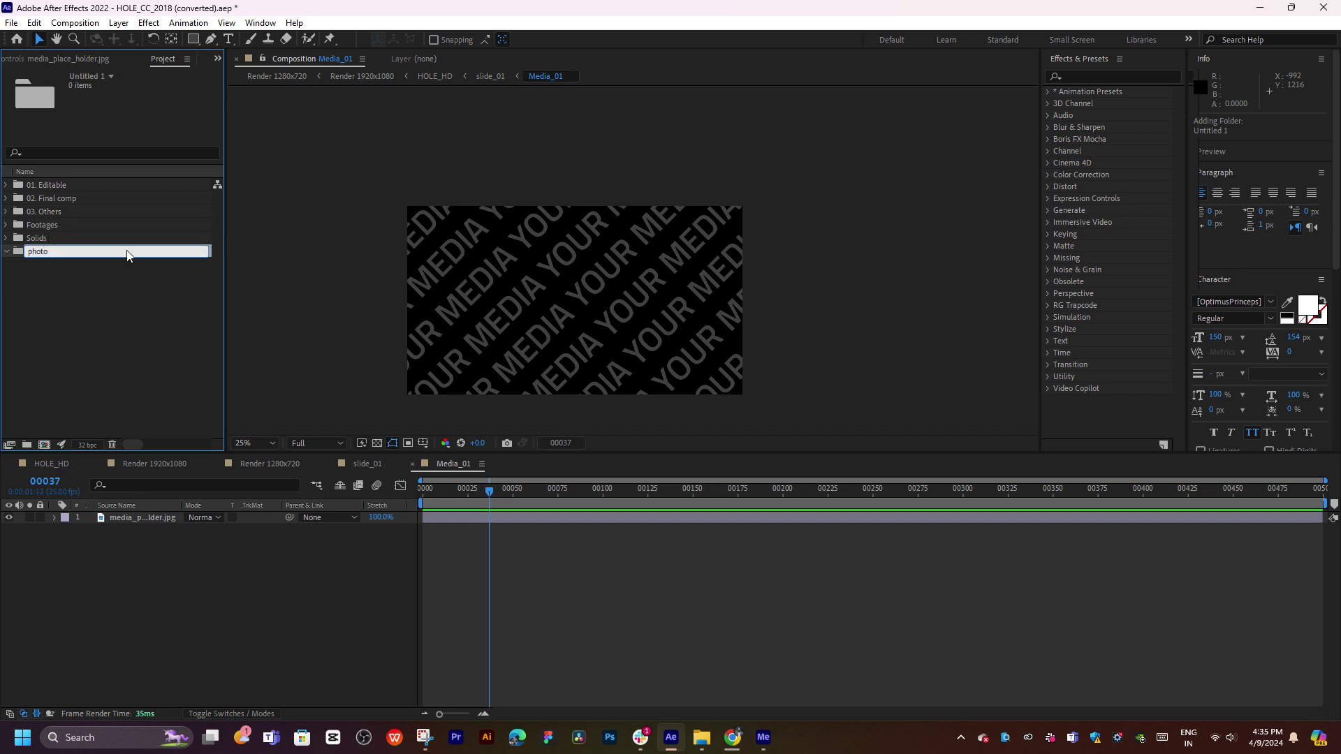
key("Return")
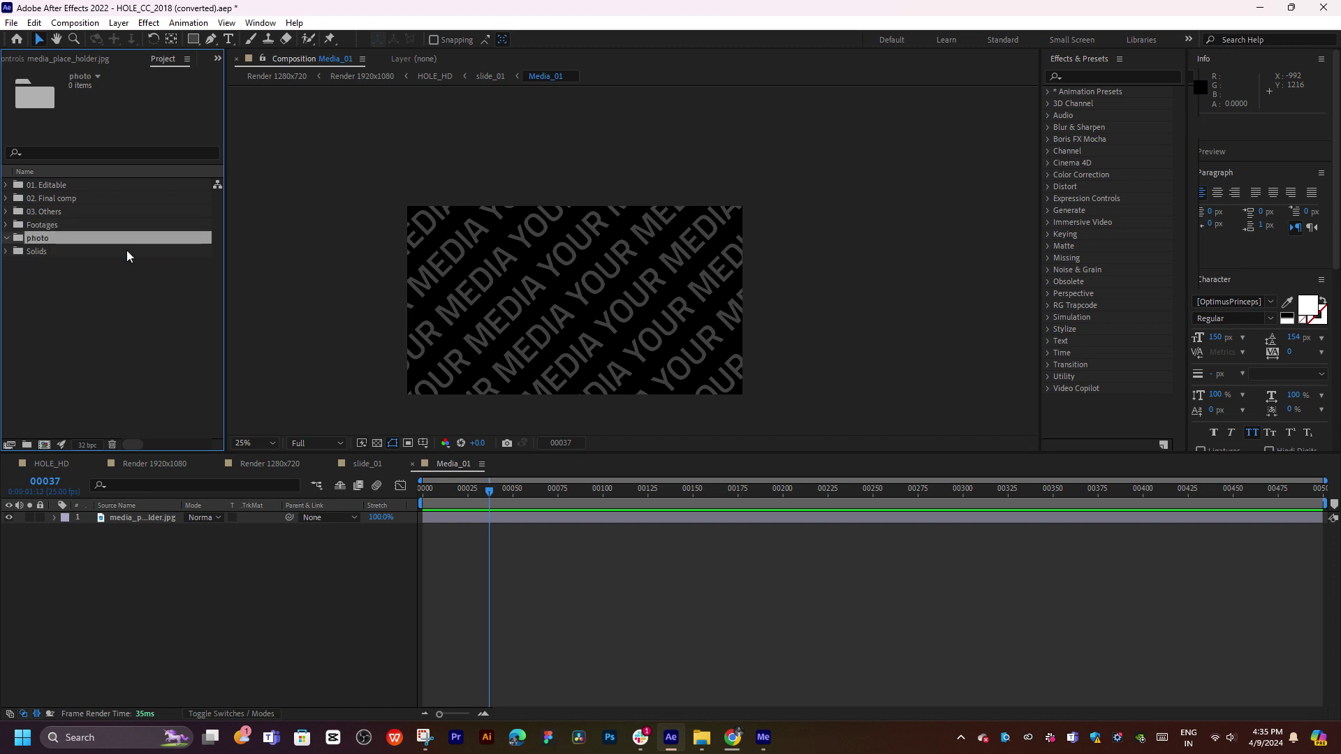
double_click(65, 239)
Switch to File Explorer and browse drive D: for the 0111 folder of portrait photos.
mouse_move(700, 739)
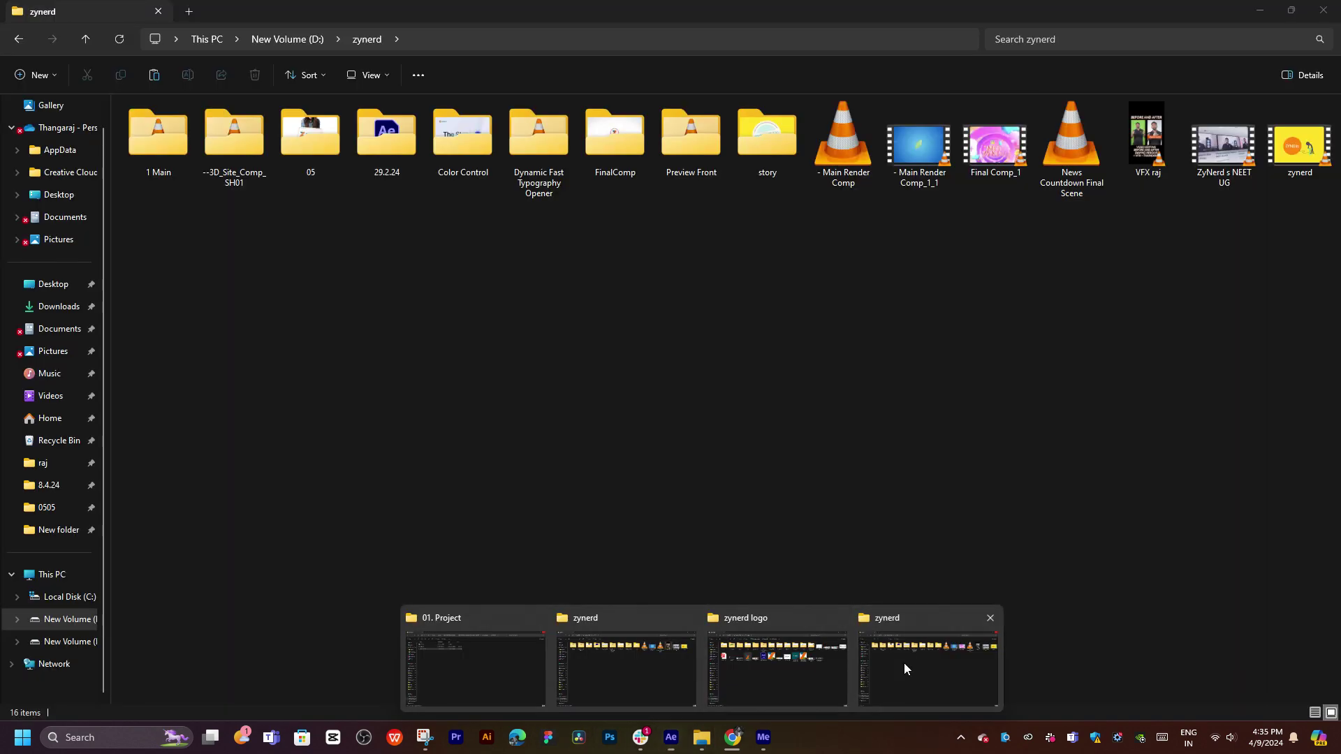
left_click(904, 664)
key("alt+Left")
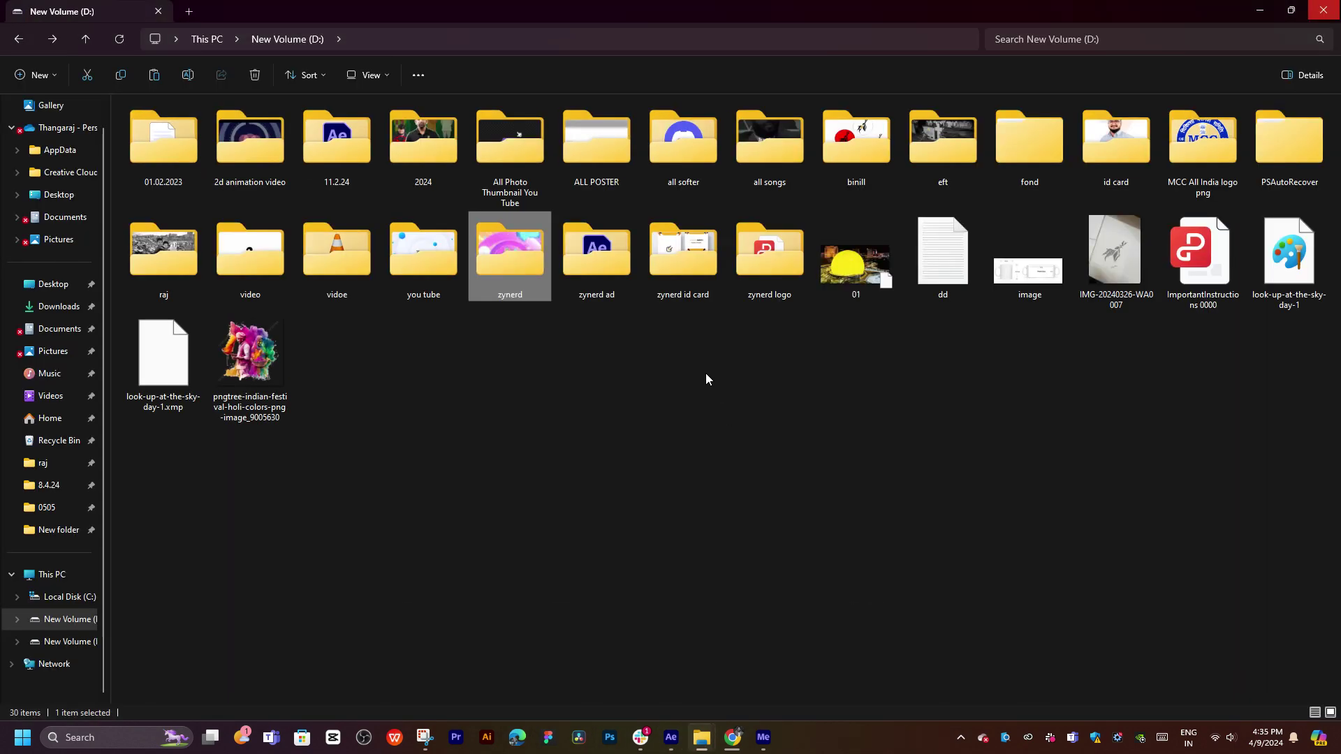
left_click(698, 368)
key("alt+Left")
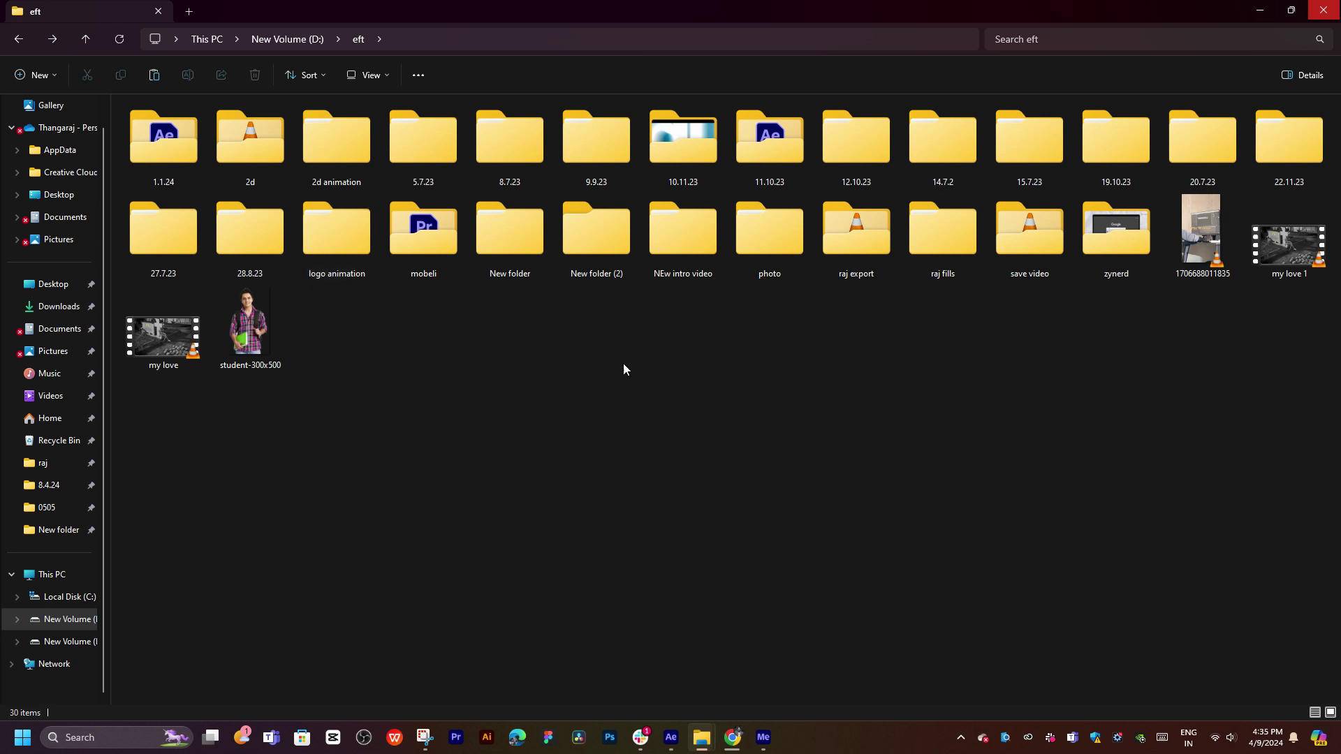
key("alt+Right")
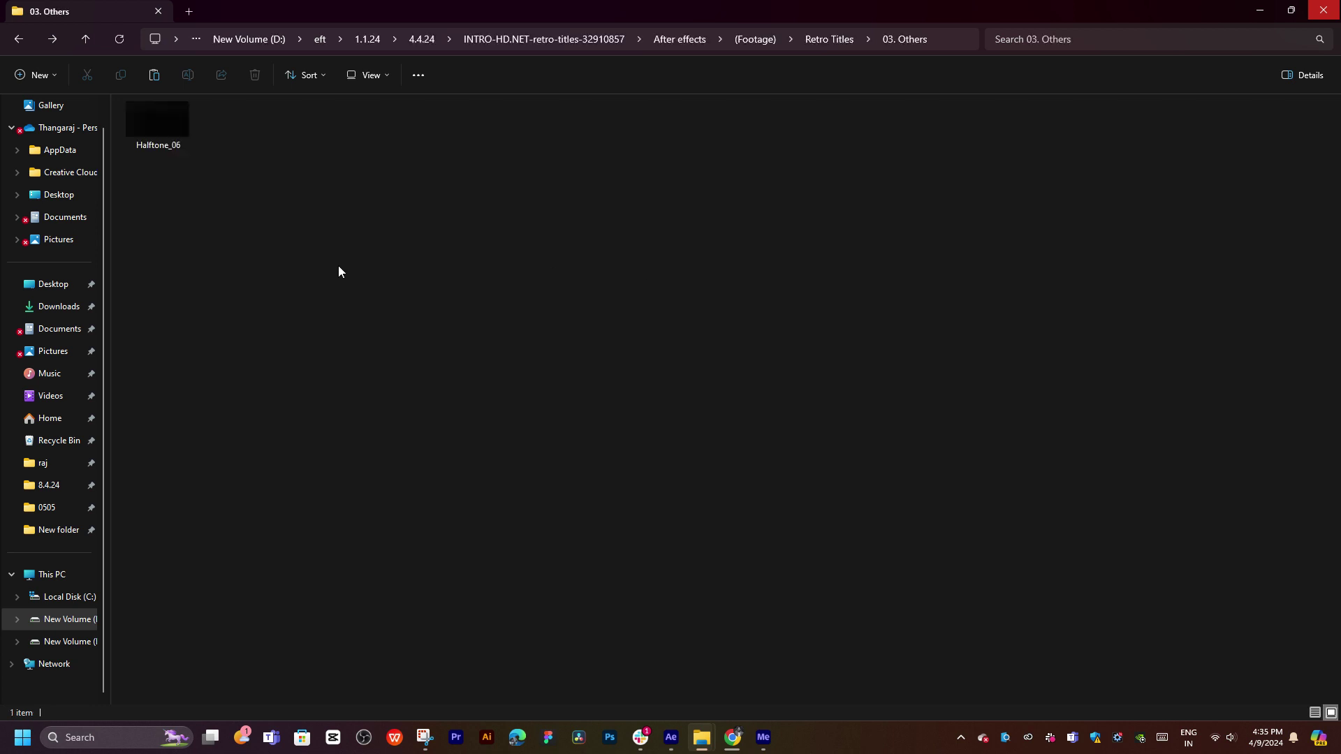
key("alt+Up")
left_click(284, 39)
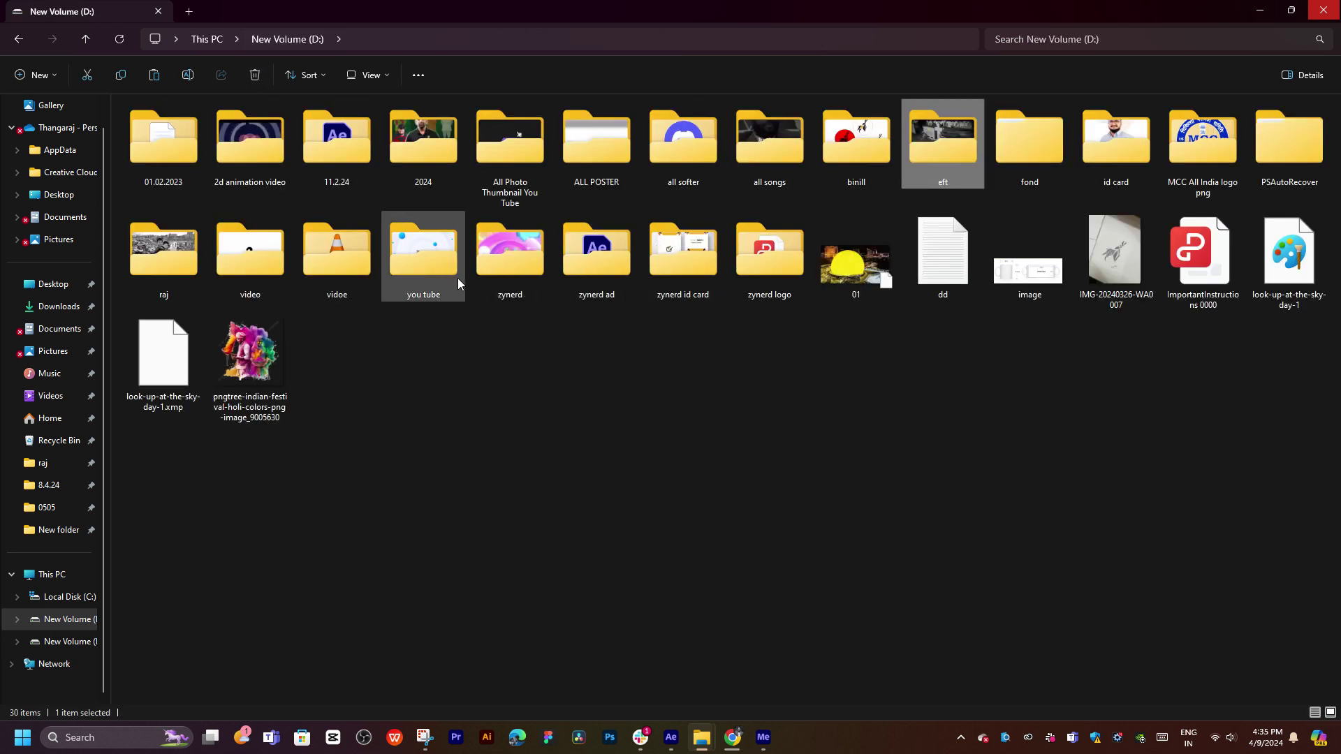
left_click(142, 242)
double_click(143, 242)
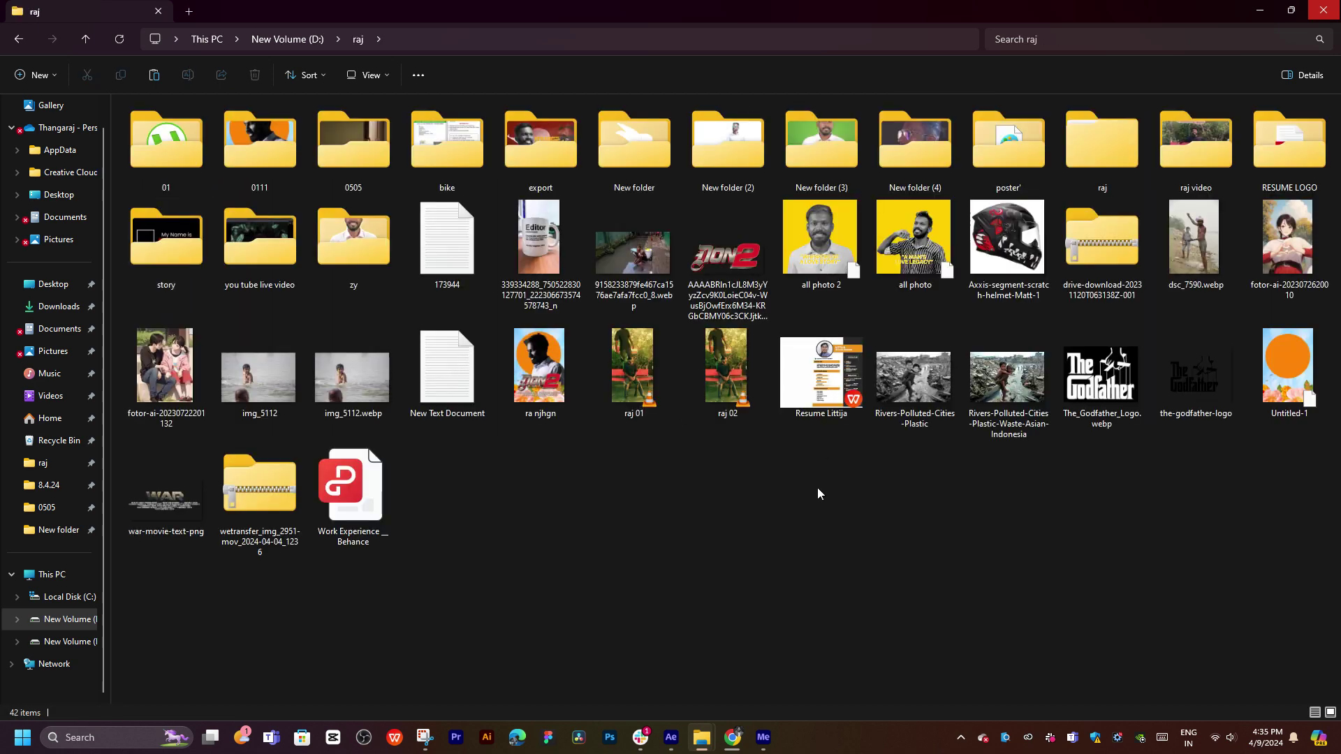
double_click(739, 137)
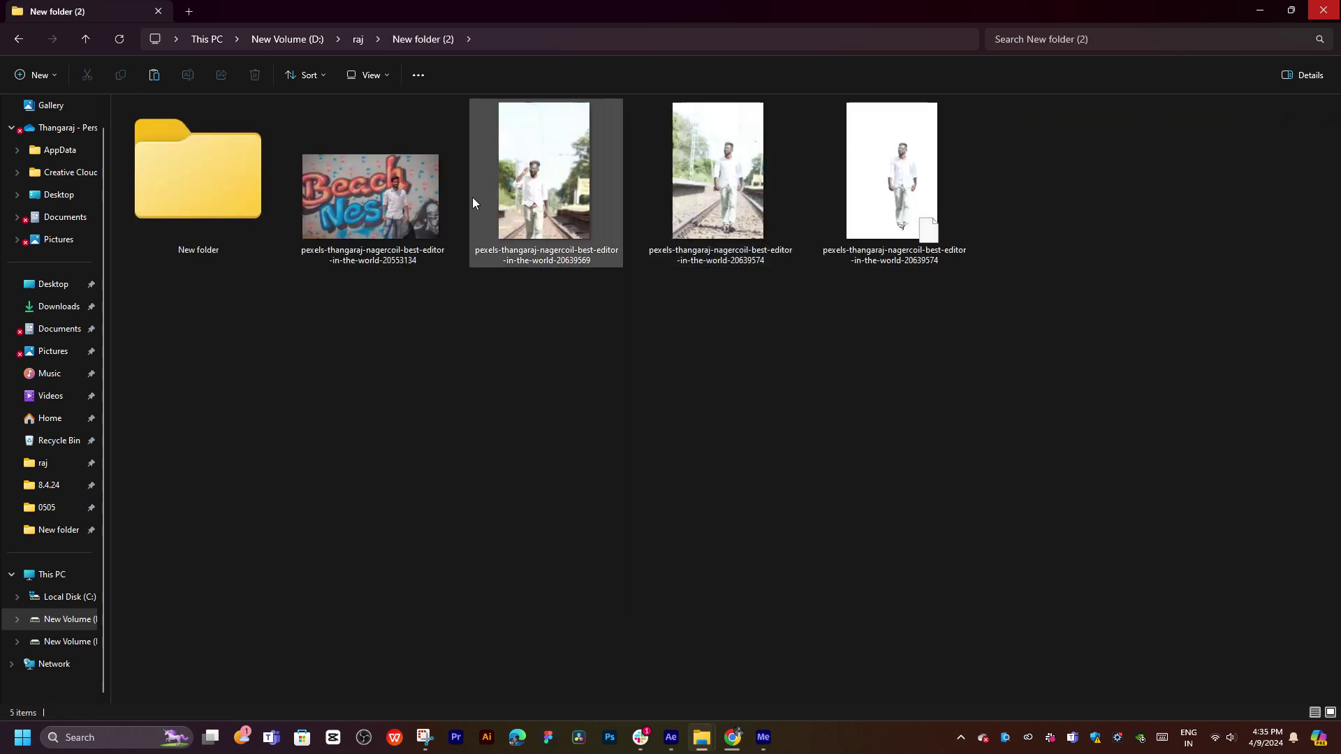
left_click(404, 181)
key("alt+Left")
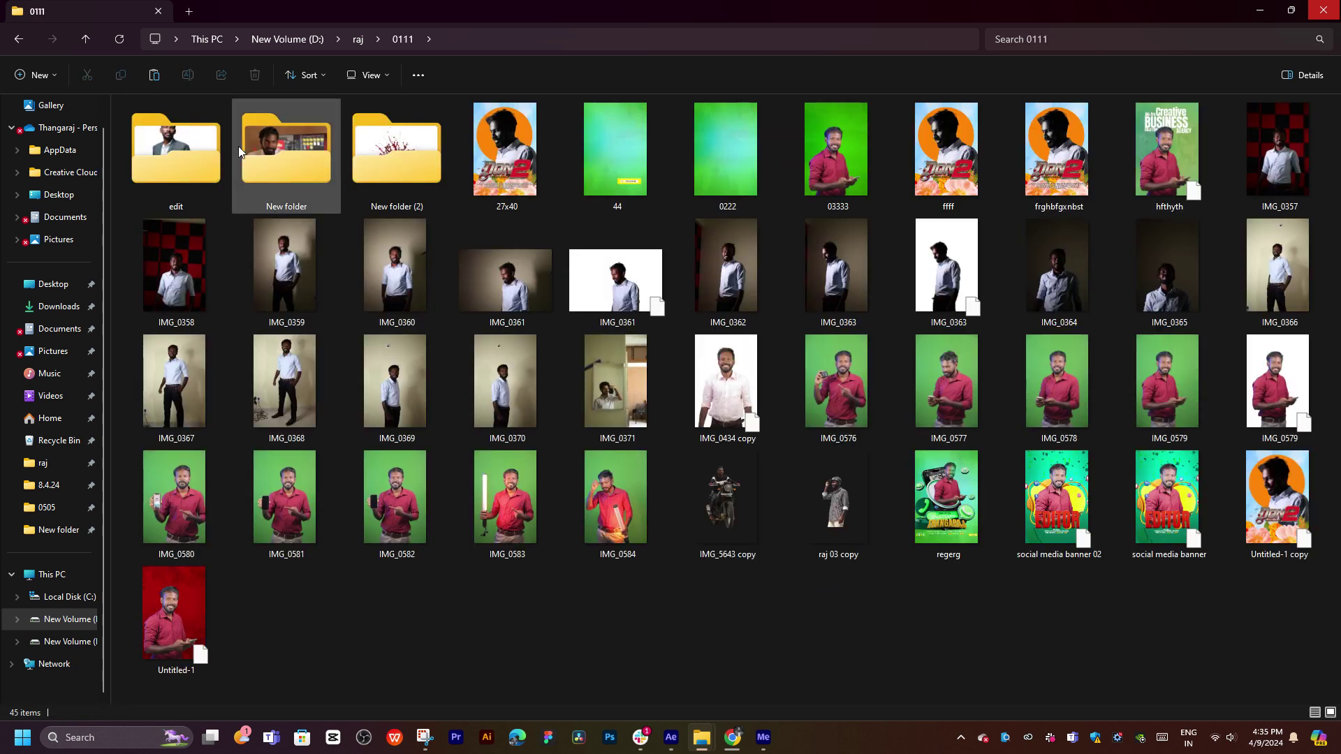
Import IMG_0363 copy from the edit folder into photo, place it above the placeholder in Media_01, and hide the placeholder layer.
double_click(208, 126)
left_click(312, 429)
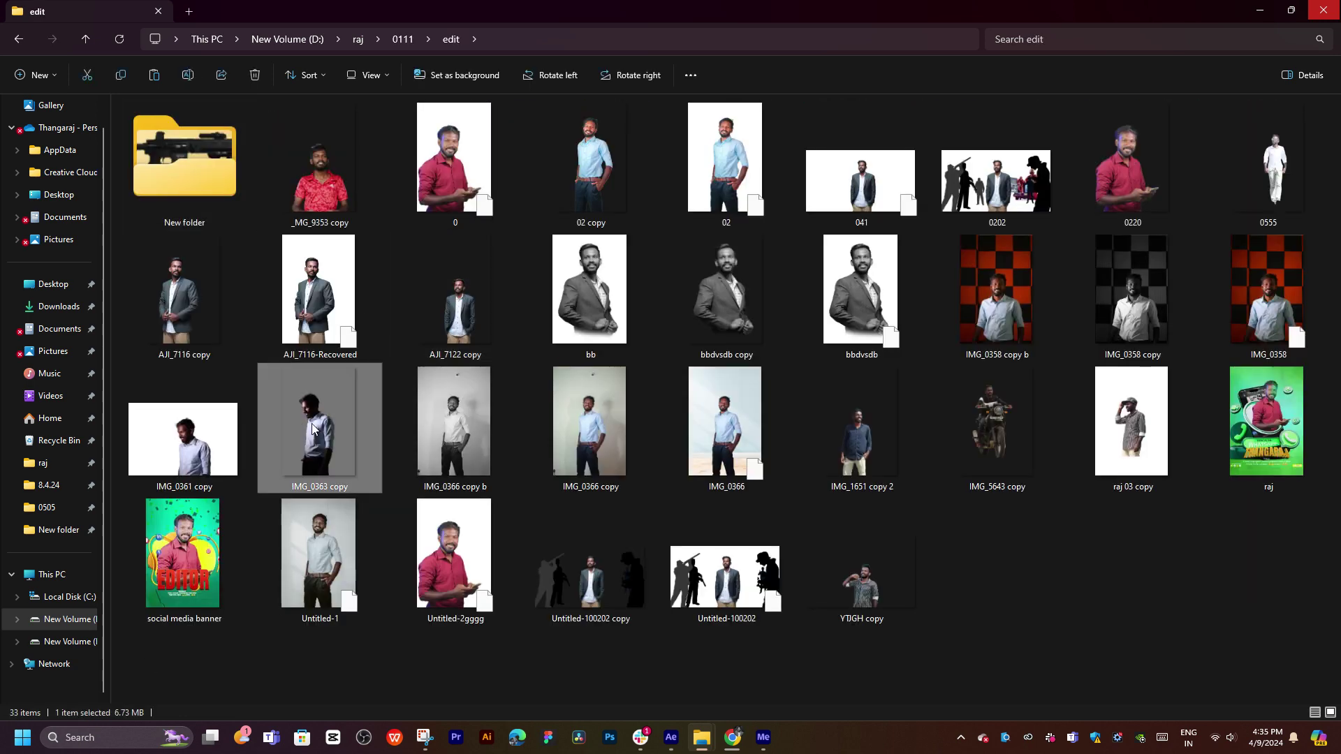
key("alt+Tab")
left_click_drag(312, 424, 113, 517)
Scale the IMG_0363 copy.png layer to about 34% and position it at about 1032, 672 in the Media_01 frame.
key("comma")
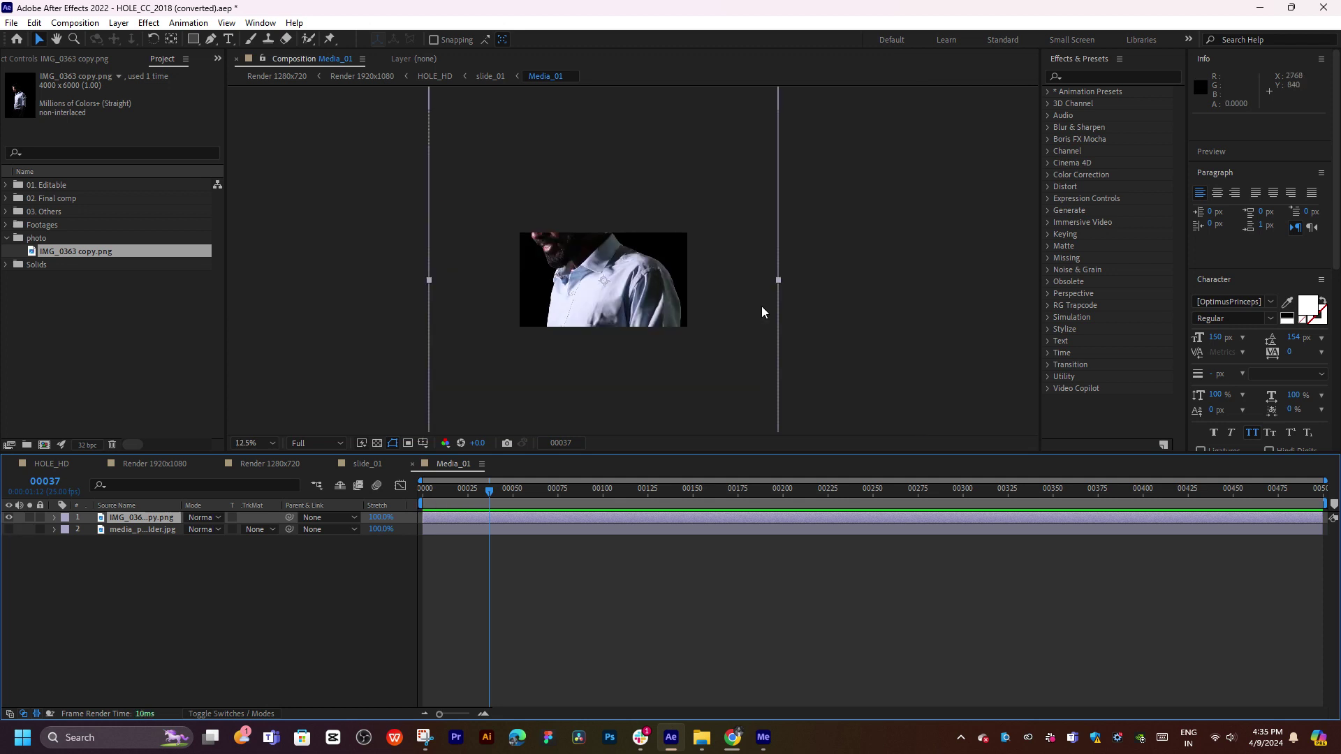
left_click_drag(779, 280, 663, 280)
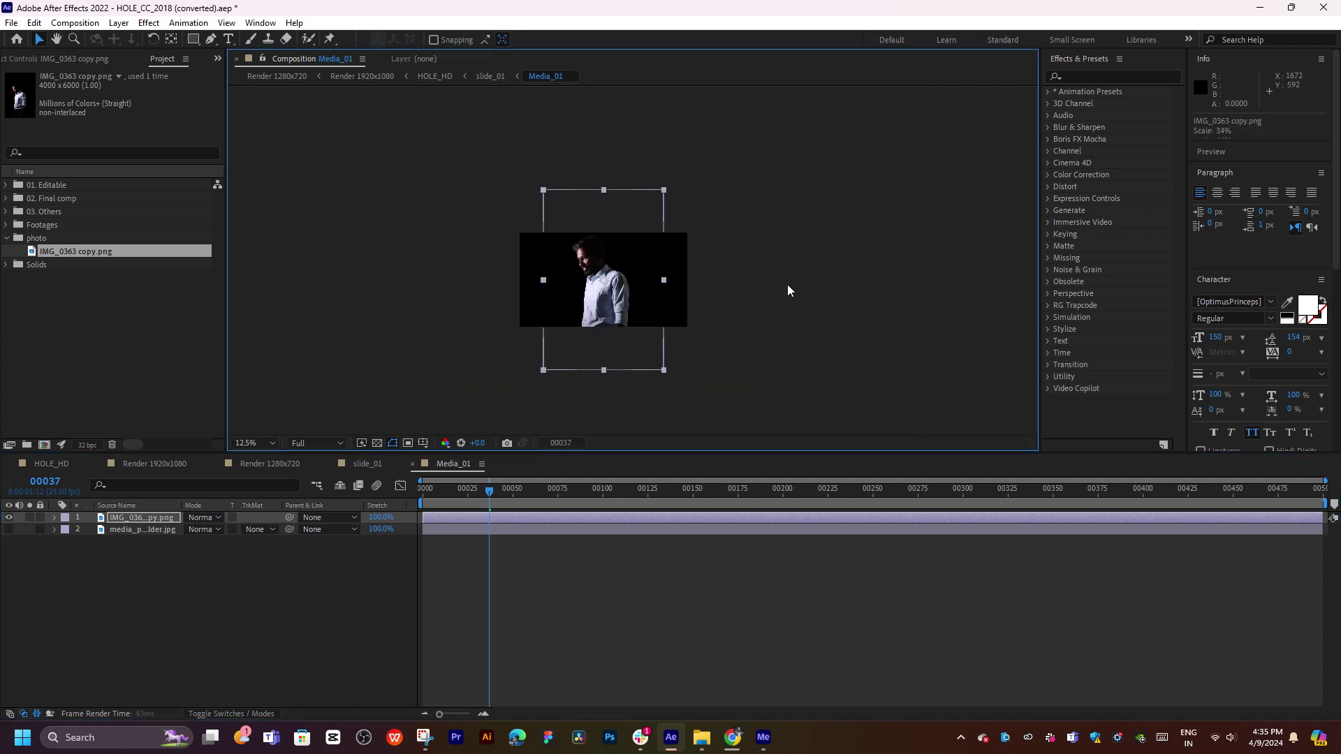
left_click(648, 303)
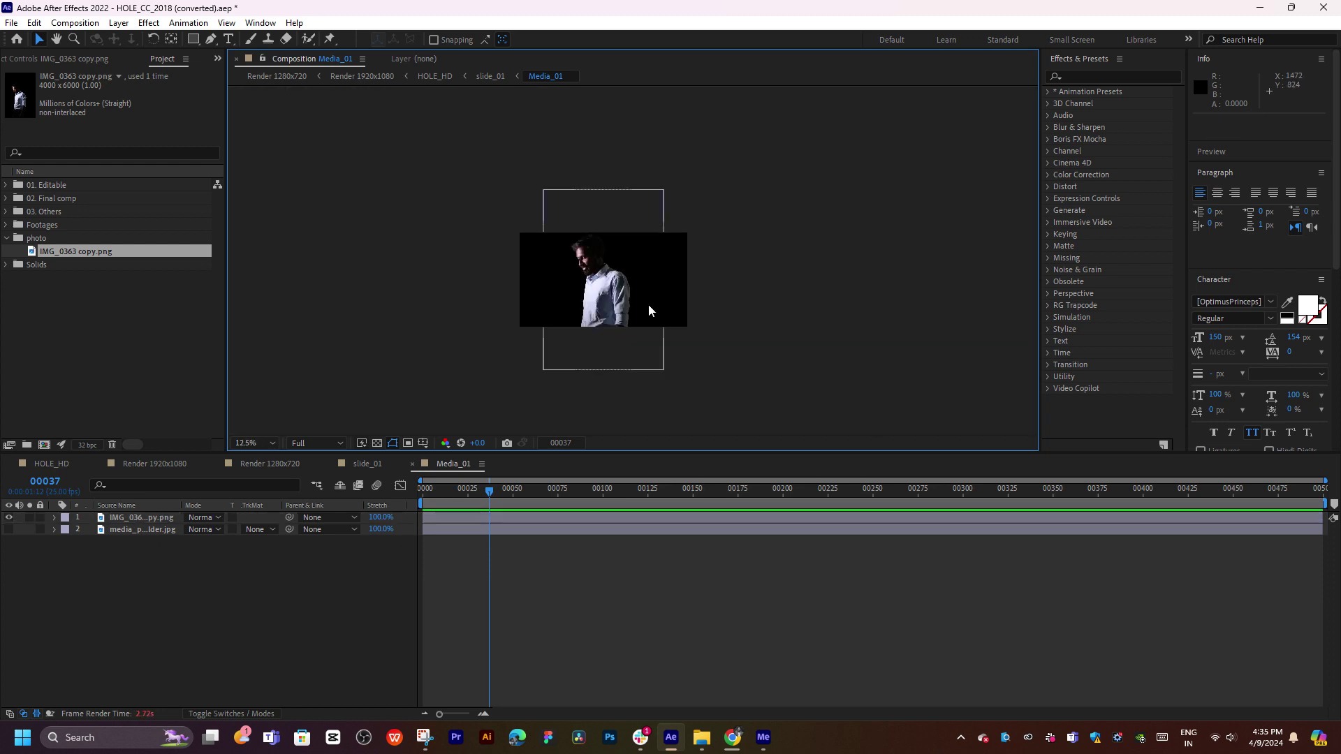
key("period")
left_click(574, 334)
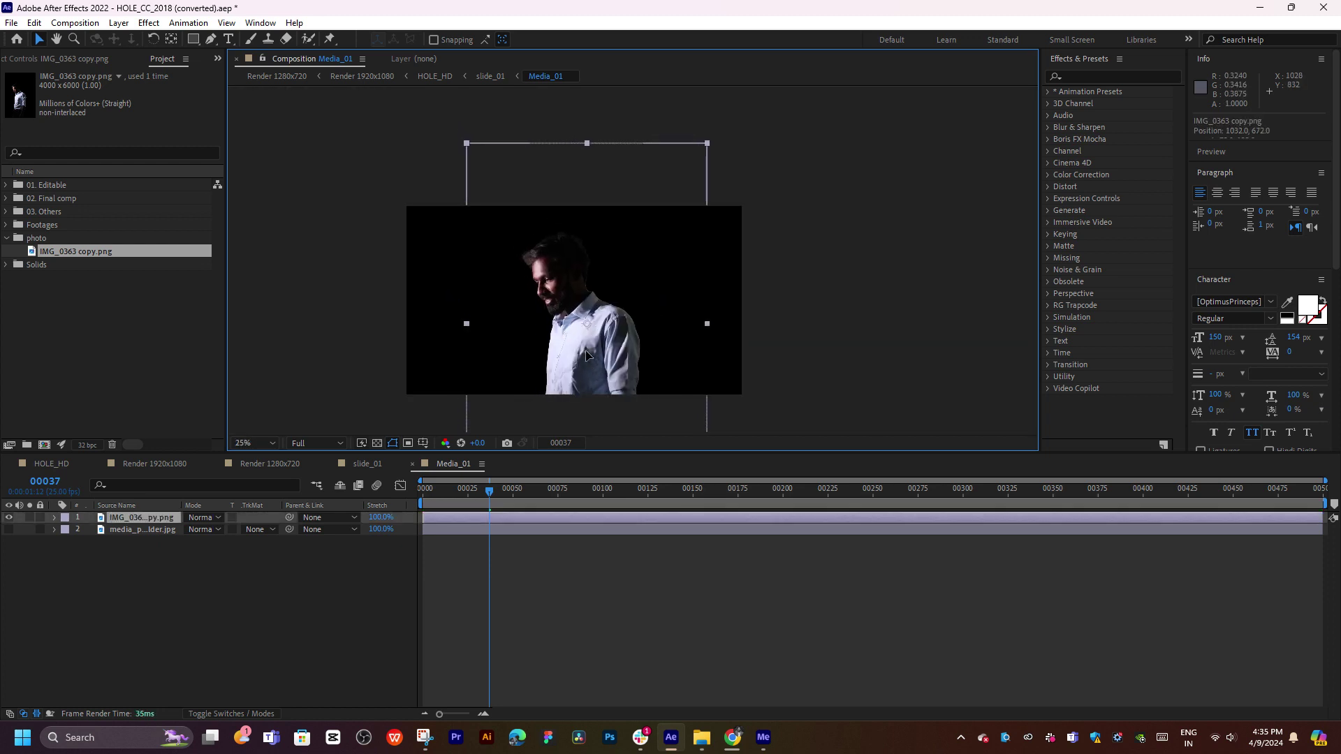
left_click(417, 546)
Return to the HOLE_HD composition and check the slide_01 title scene between frames 70 and 144.
left_click(70, 462)
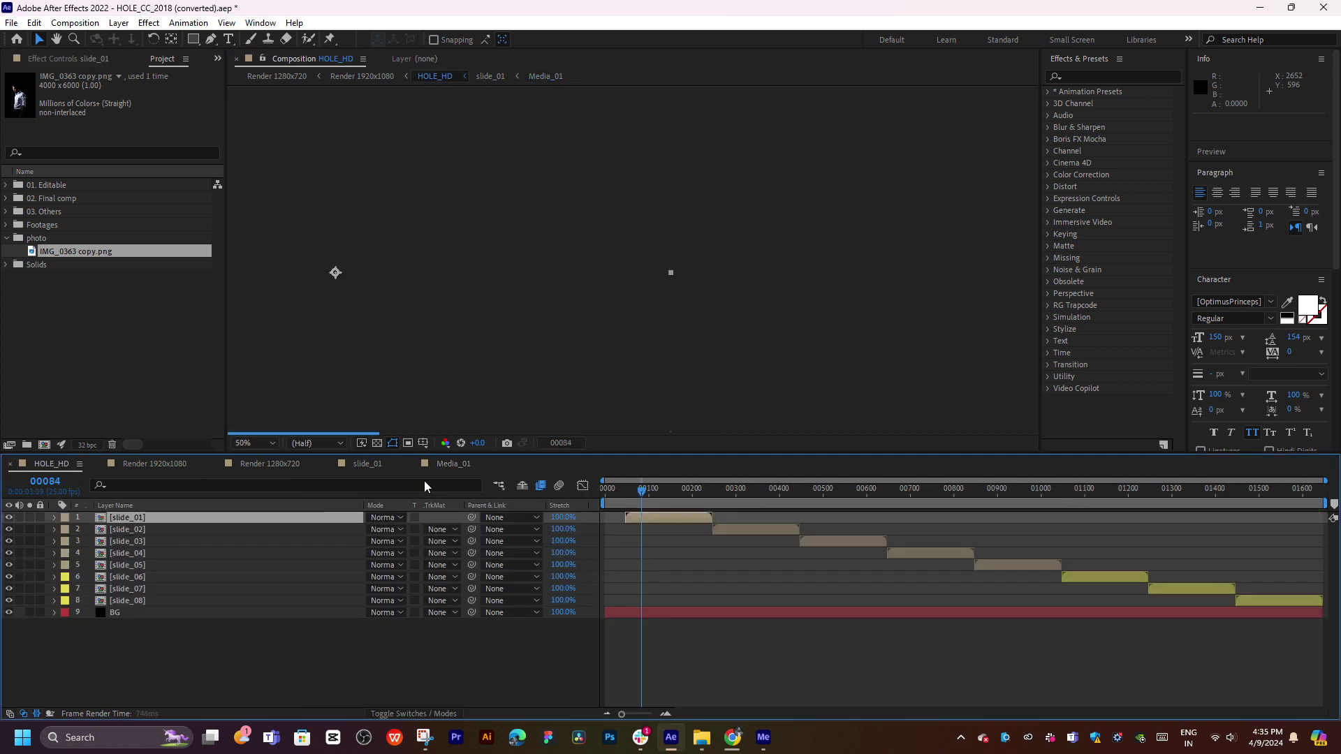
left_click_drag(643, 491, 668, 492)
left_click_drag(467, 338, 553, 328)
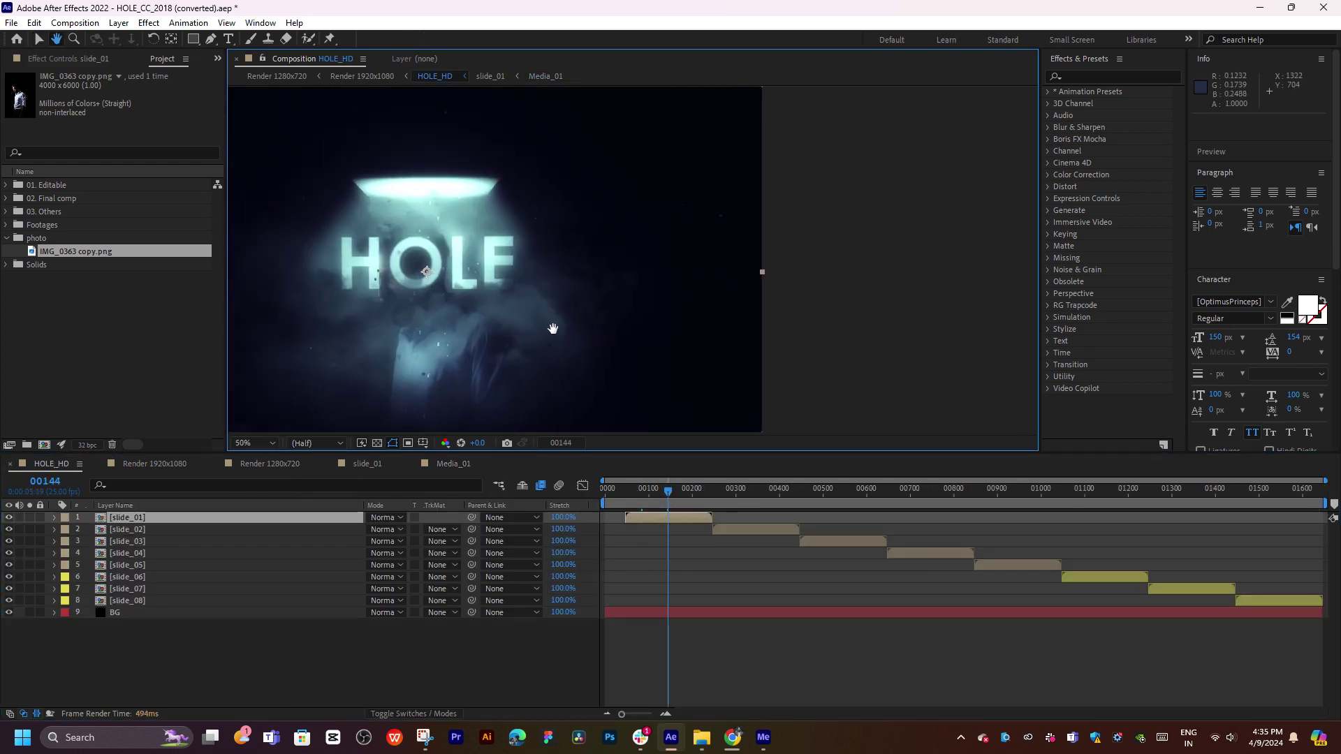
left_click(634, 503)
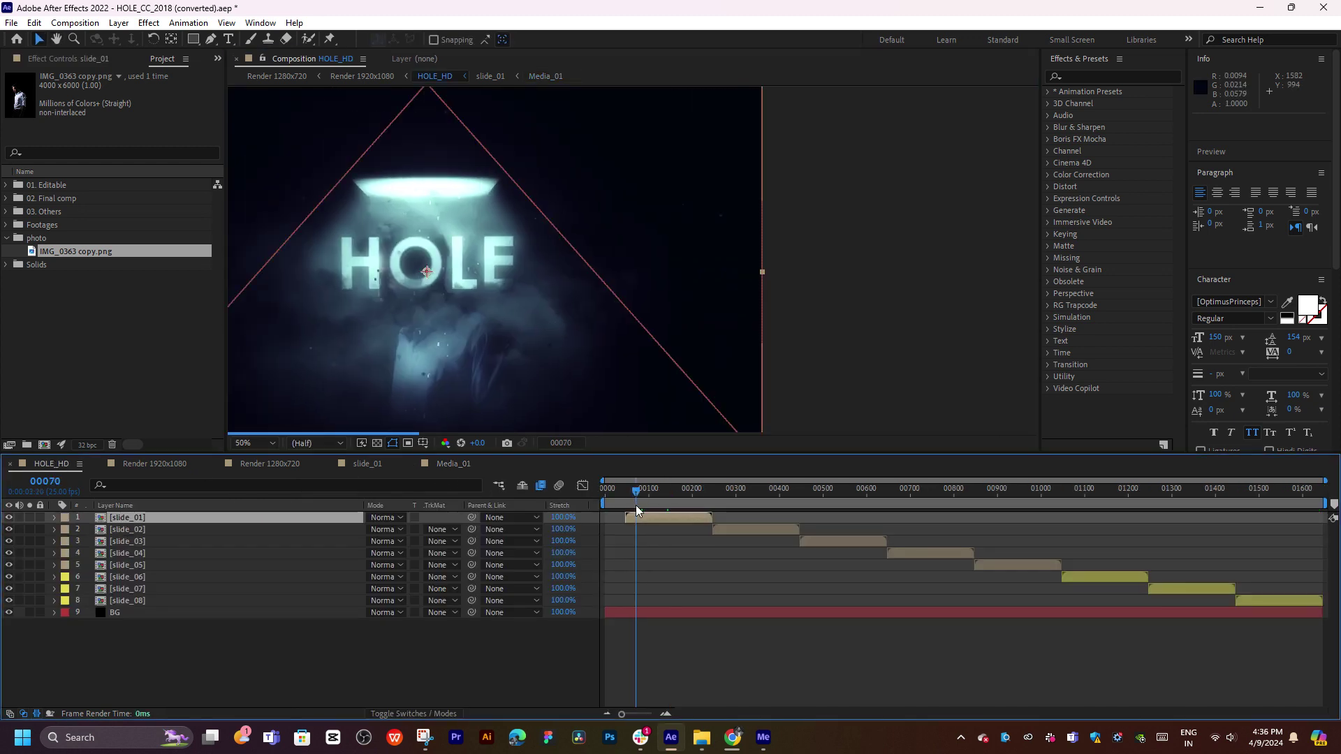
Open the text_01 composition nested in slide_01 and move to frame 137.
double_click(657, 517)
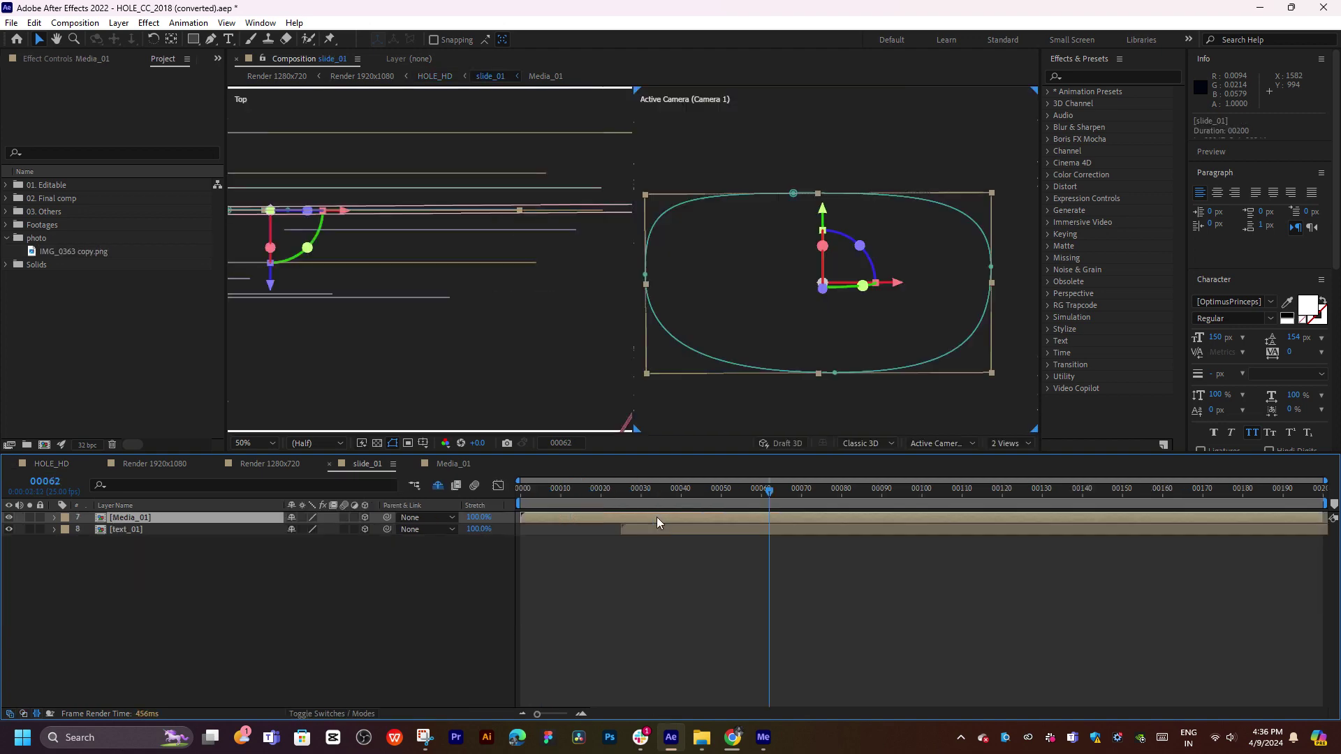
double_click(149, 529)
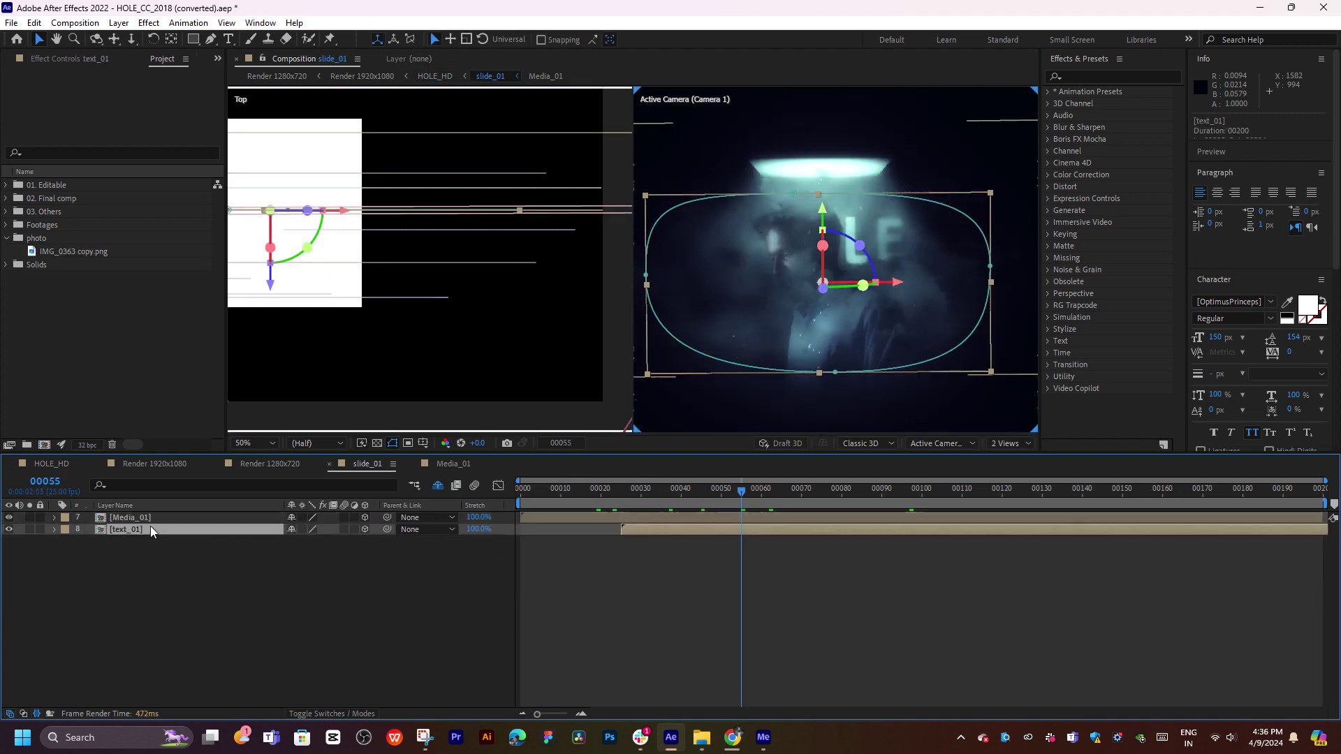
left_click_drag(735, 492, 1094, 497)
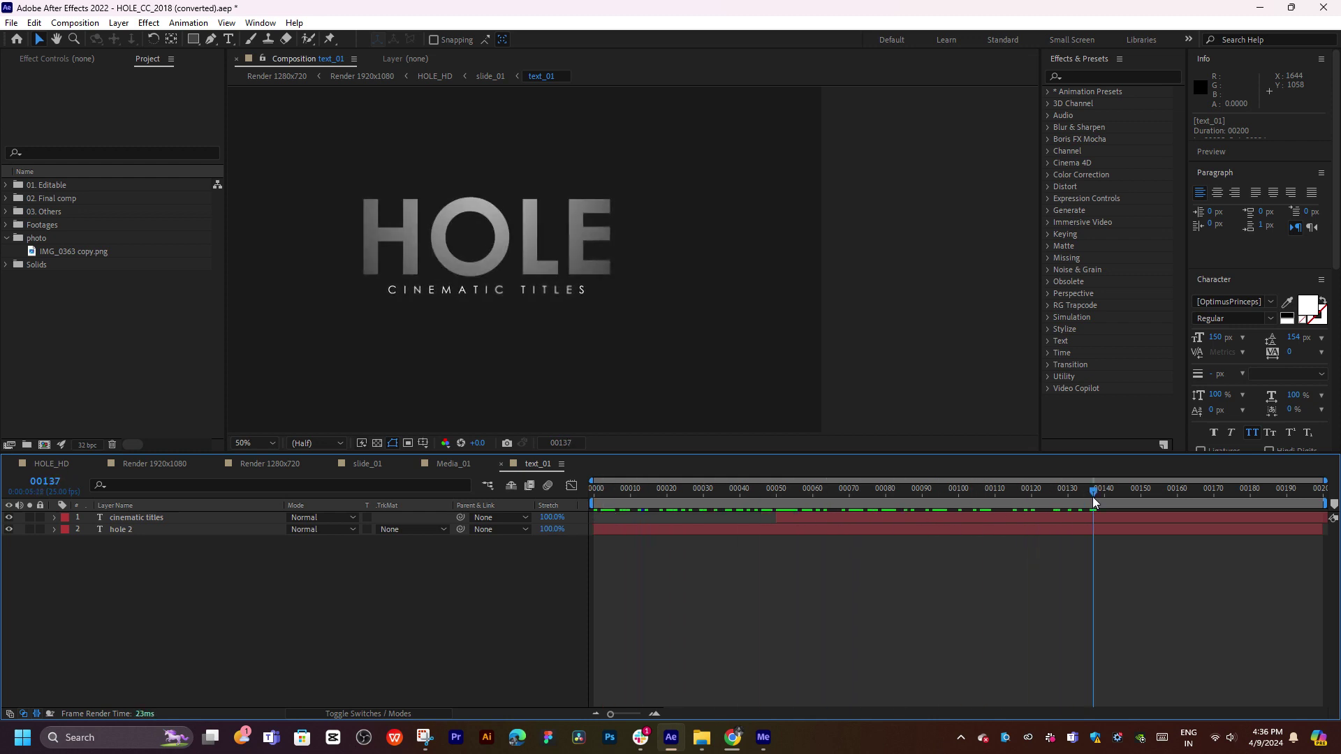
Shorten the subtitle text below HOLE in text_01 to CINEMATIC.
left_click(116, 518)
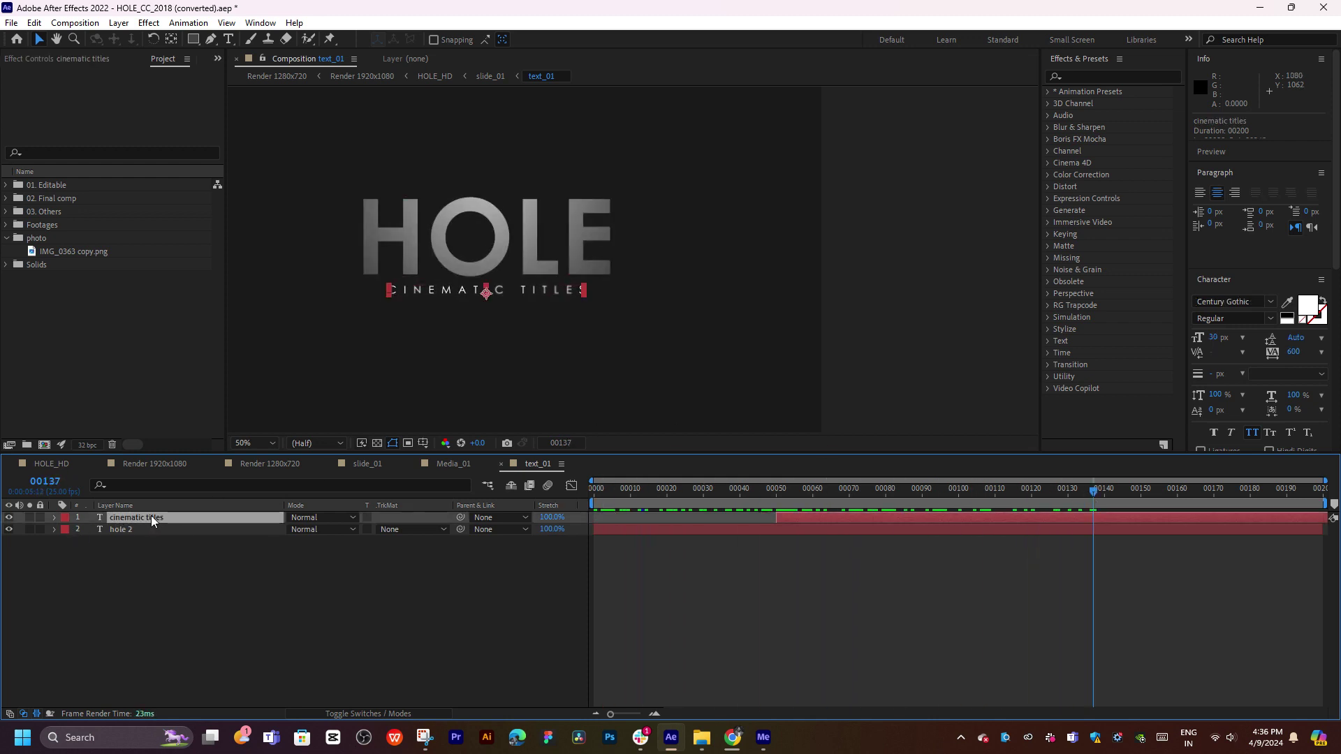
double_click(150, 518)
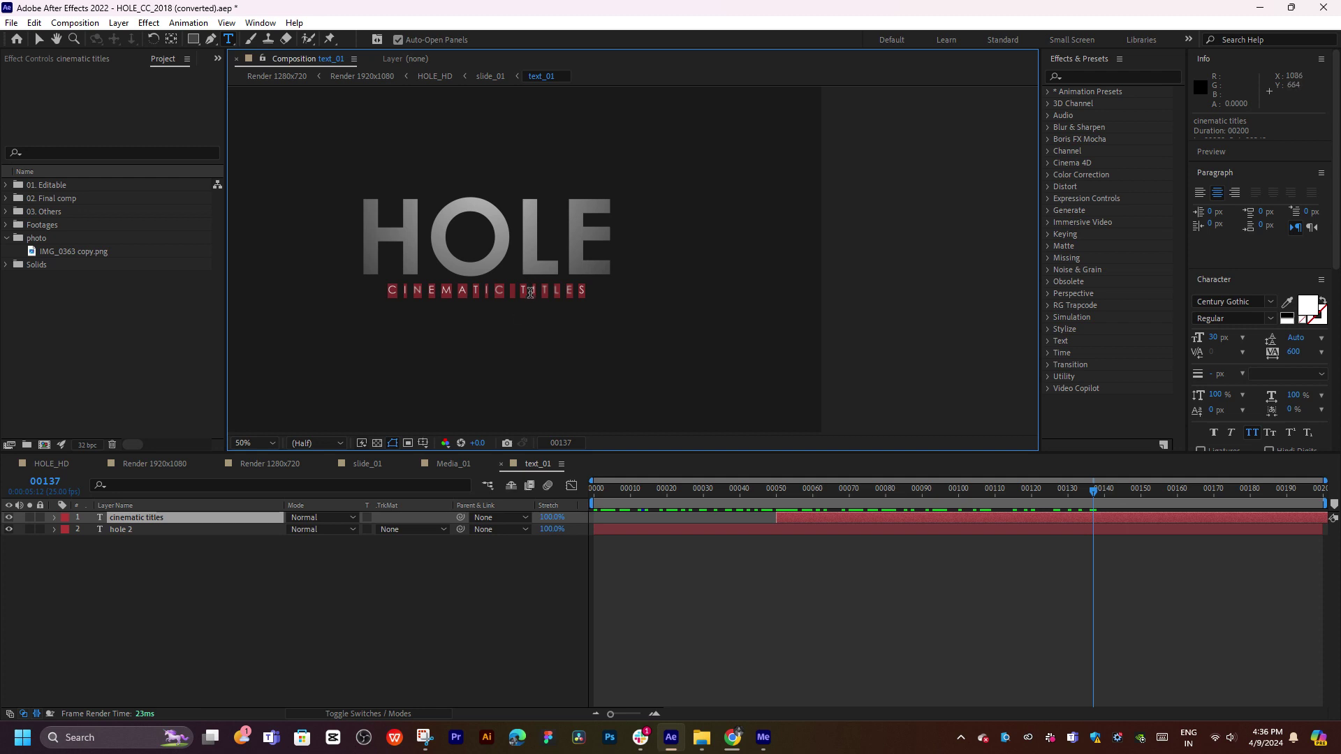
left_click(529, 290)
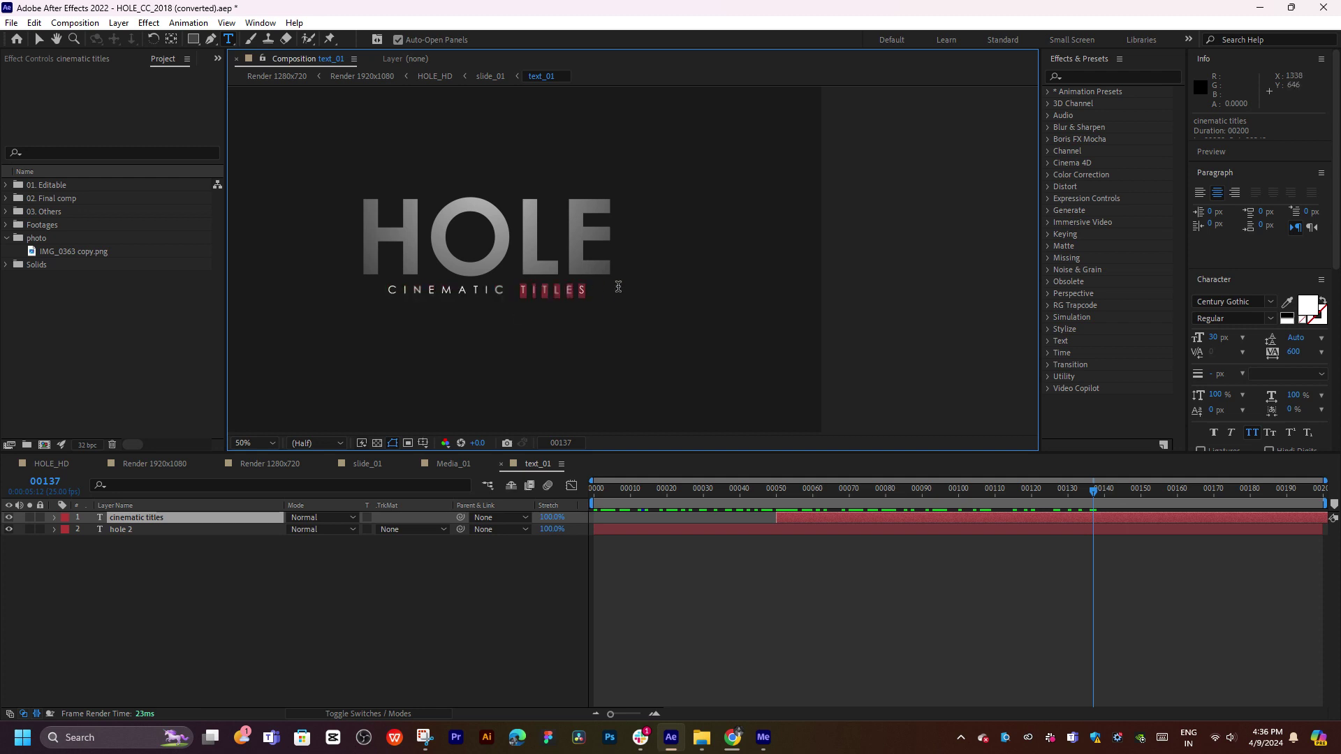
key("BackSpace")
key("BackSpace")
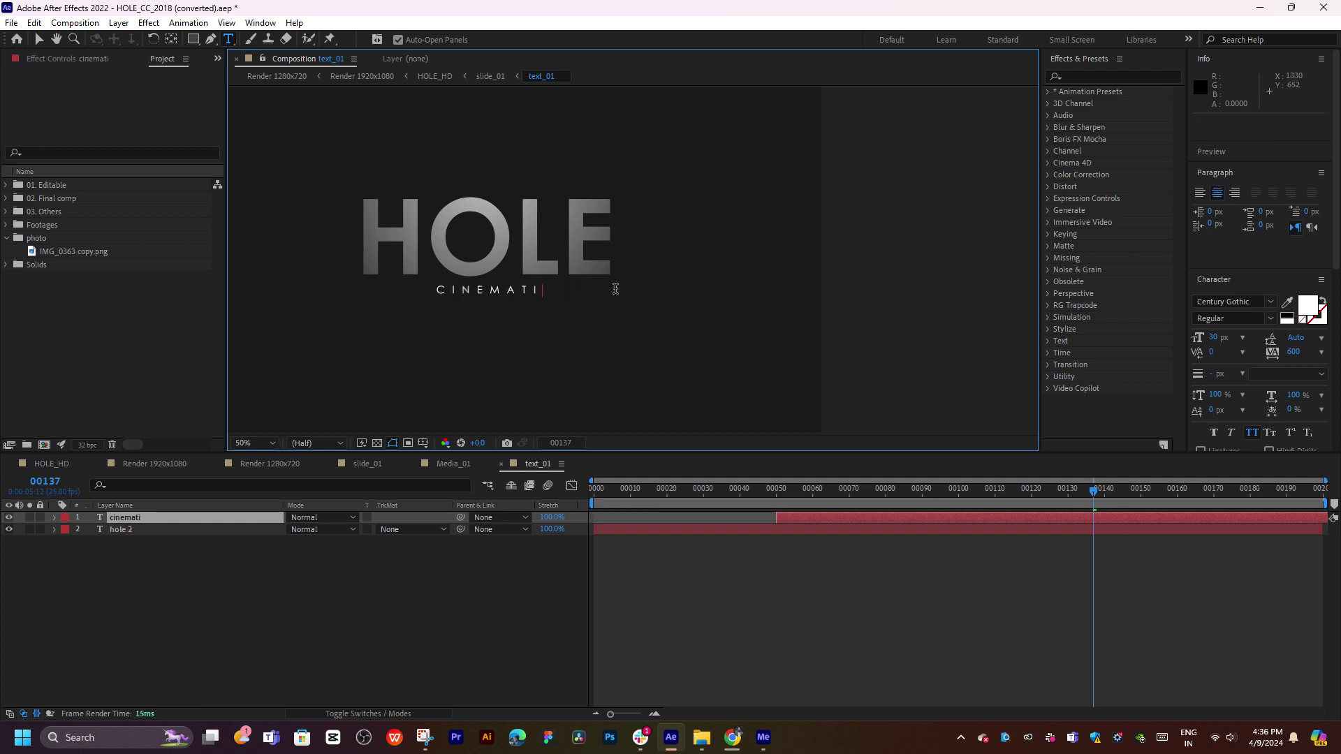
type("C")
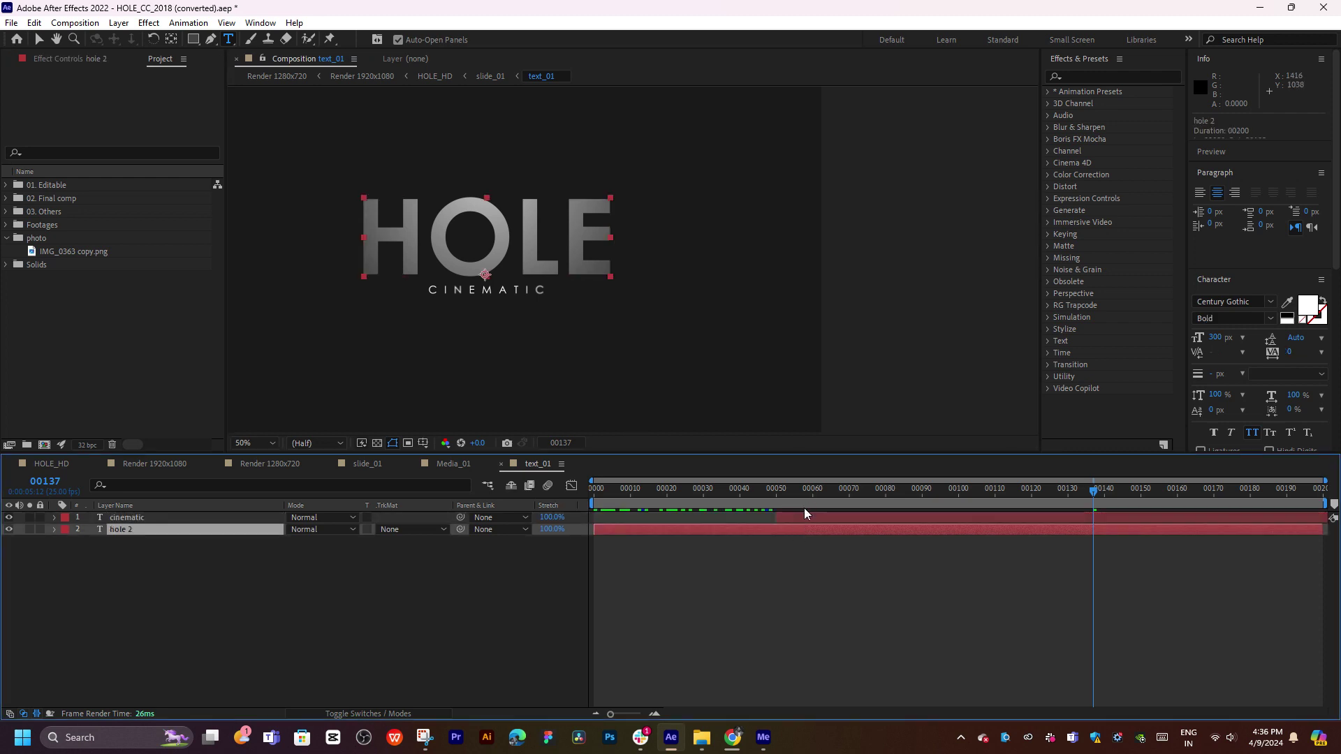
Replace the large HOLE title text with EDITOR and scrub through text_01 to check it.
left_click(460, 229)
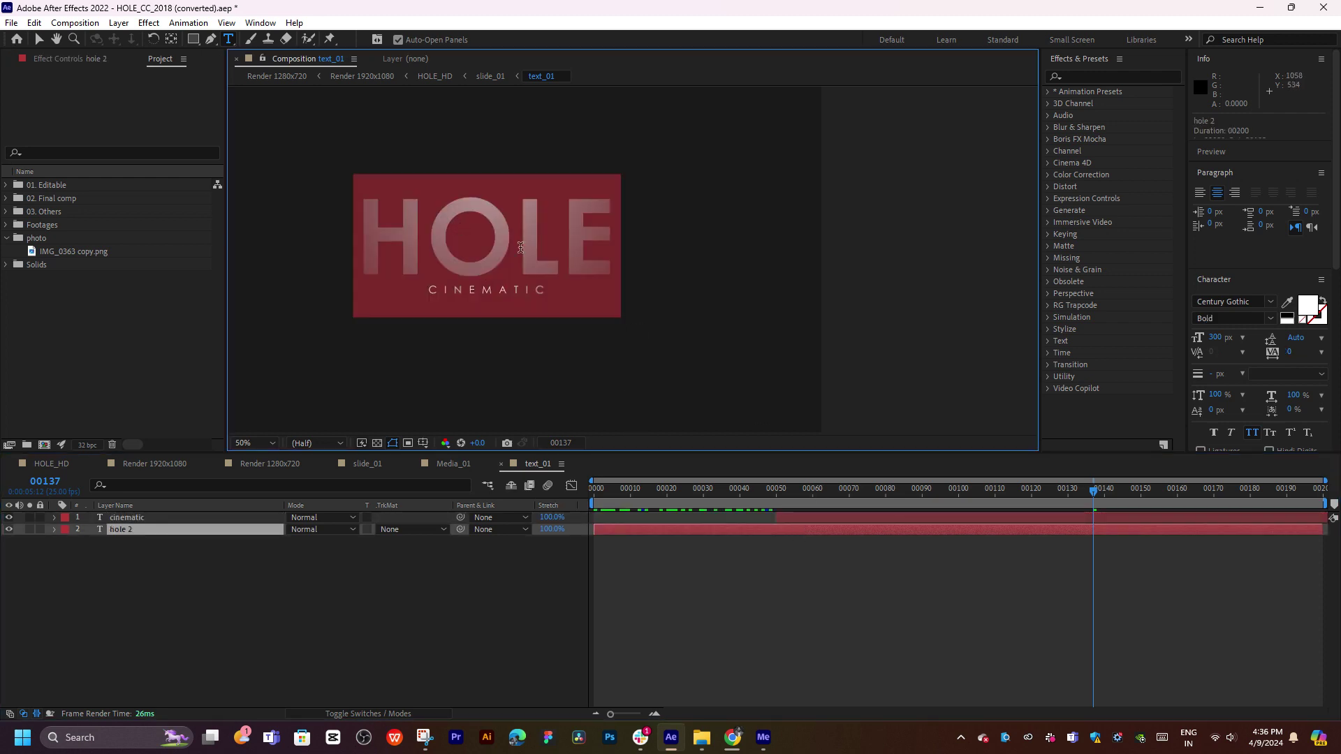
type("EDITOR")
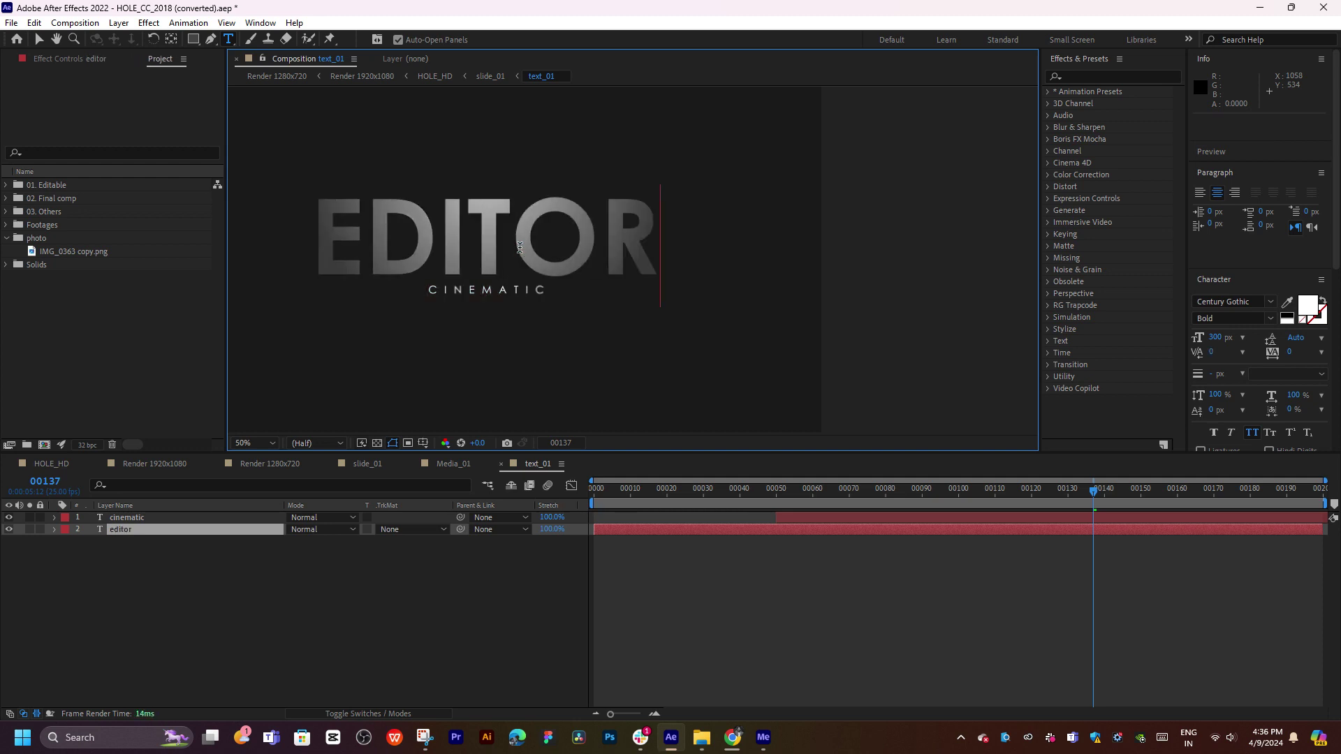
left_click(765, 555)
left_click_drag(761, 487, 1087, 499)
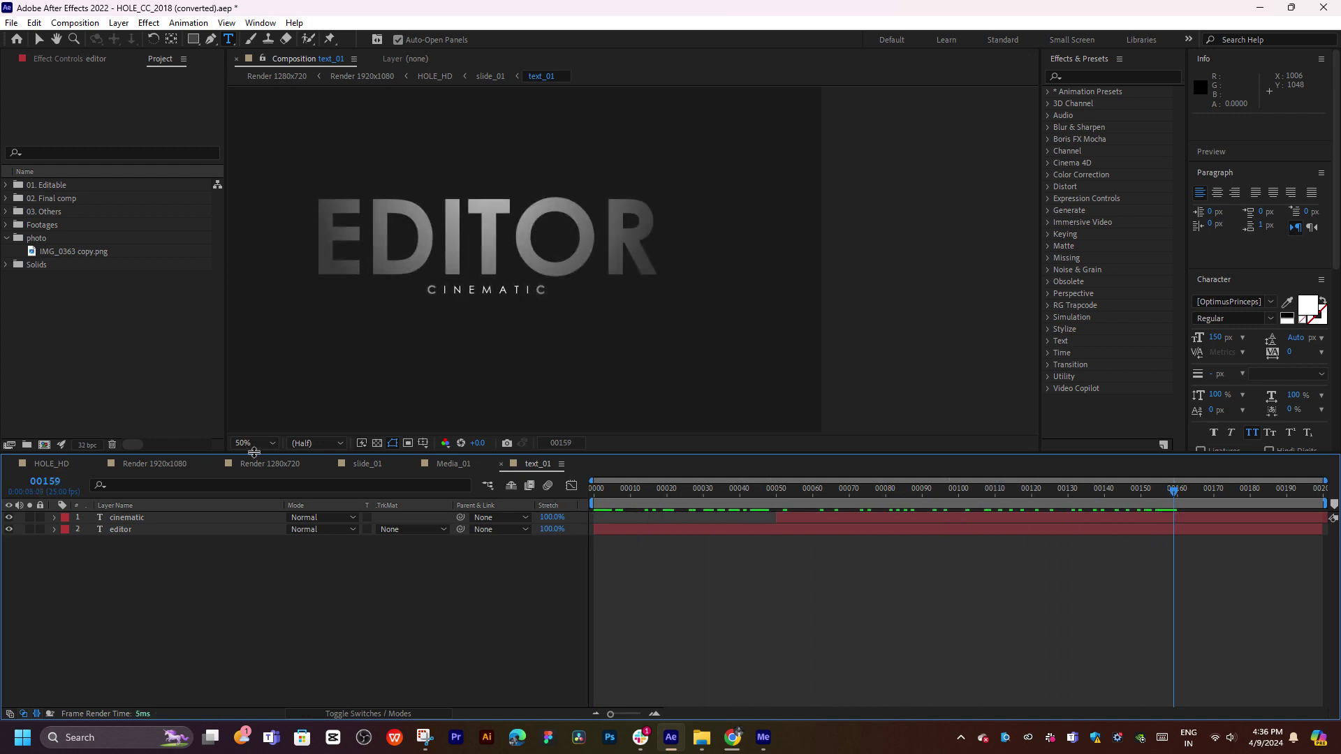
Return to HOLE_HD, move to about frame 101 in slide_01, and set the preview resolution to Quarter.
left_click(51, 466)
left_click_drag(706, 489, 636, 493)
left_click_drag(472, 296, 644, 277)
key("ctrl+t")
left_click_drag(643, 497, 649, 495)
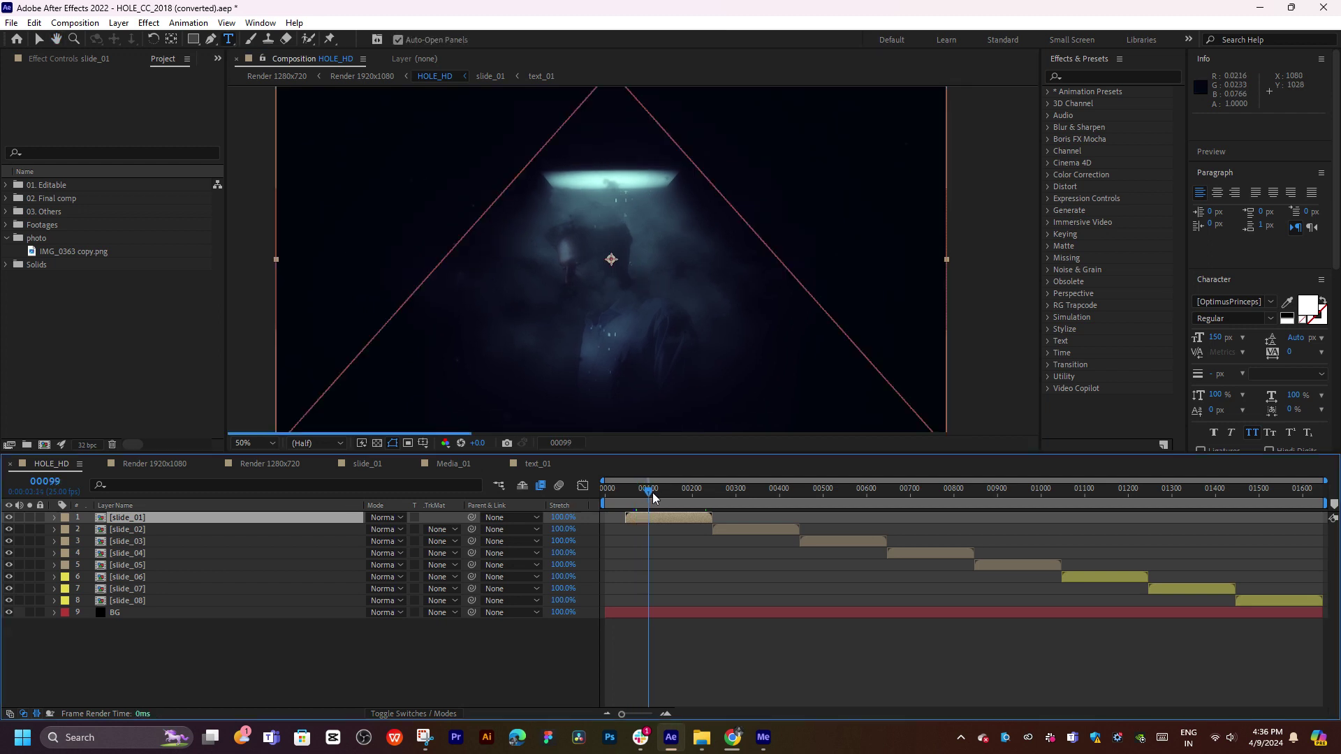
left_click(338, 444)
left_click(329, 521)
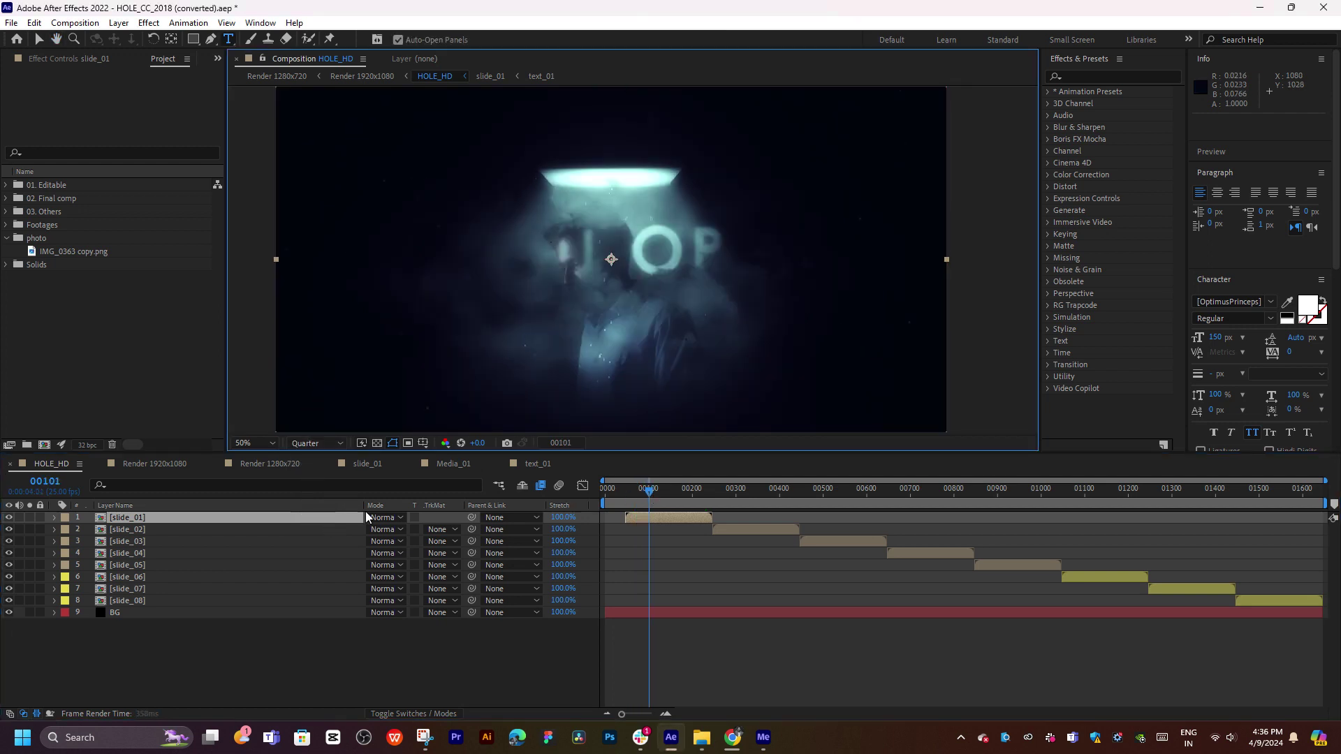
Scrub HOLE_HD to frame 330 and open the slide_02 composition.
left_click_drag(649, 491, 749, 503)
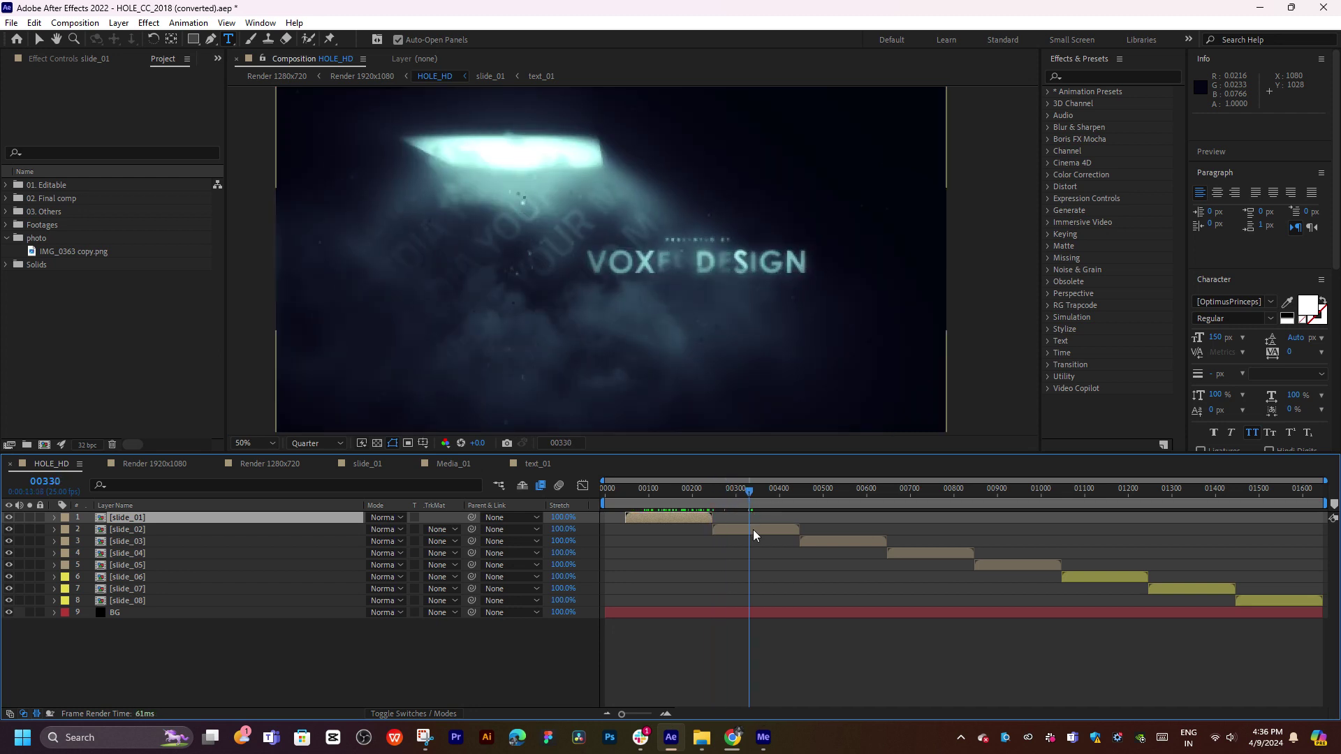
double_click(753, 529)
left_click(605, 510)
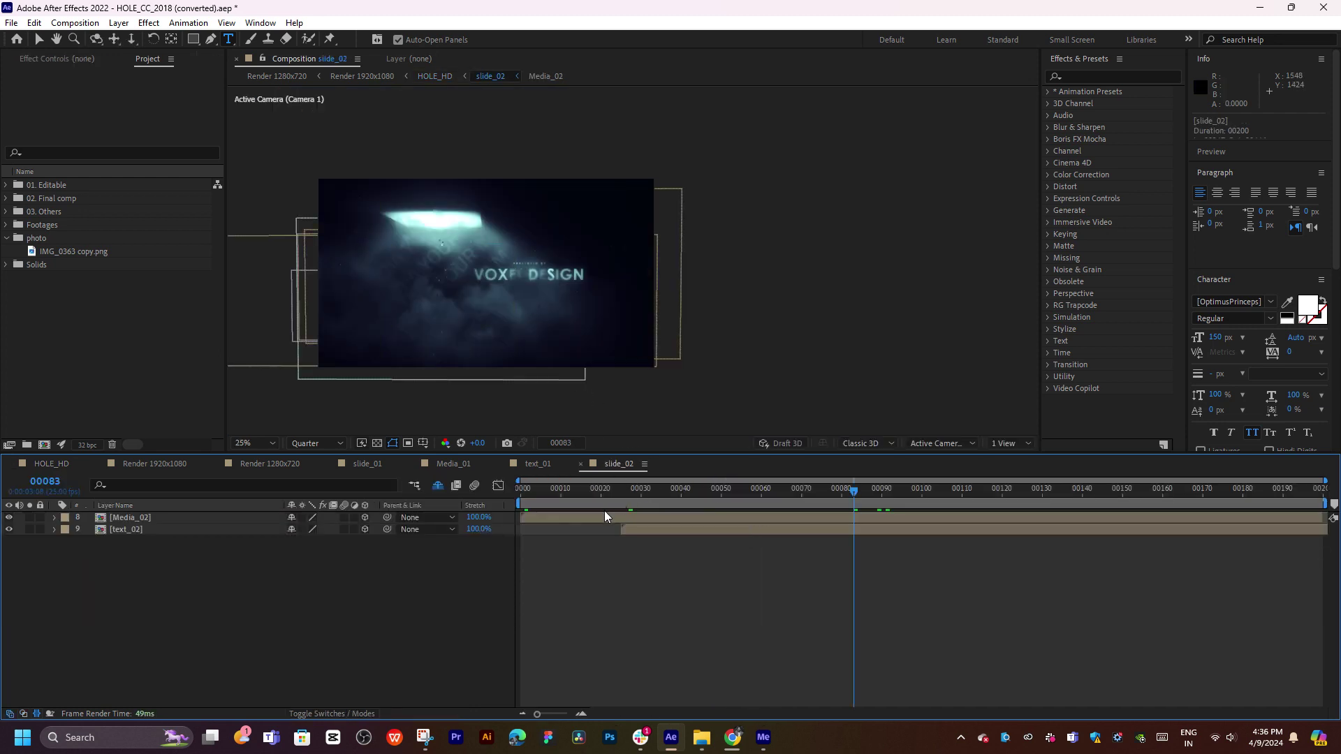
Open the Media_02 composition inside slide_02 and activate the Selection tool.
double_click(138, 519)
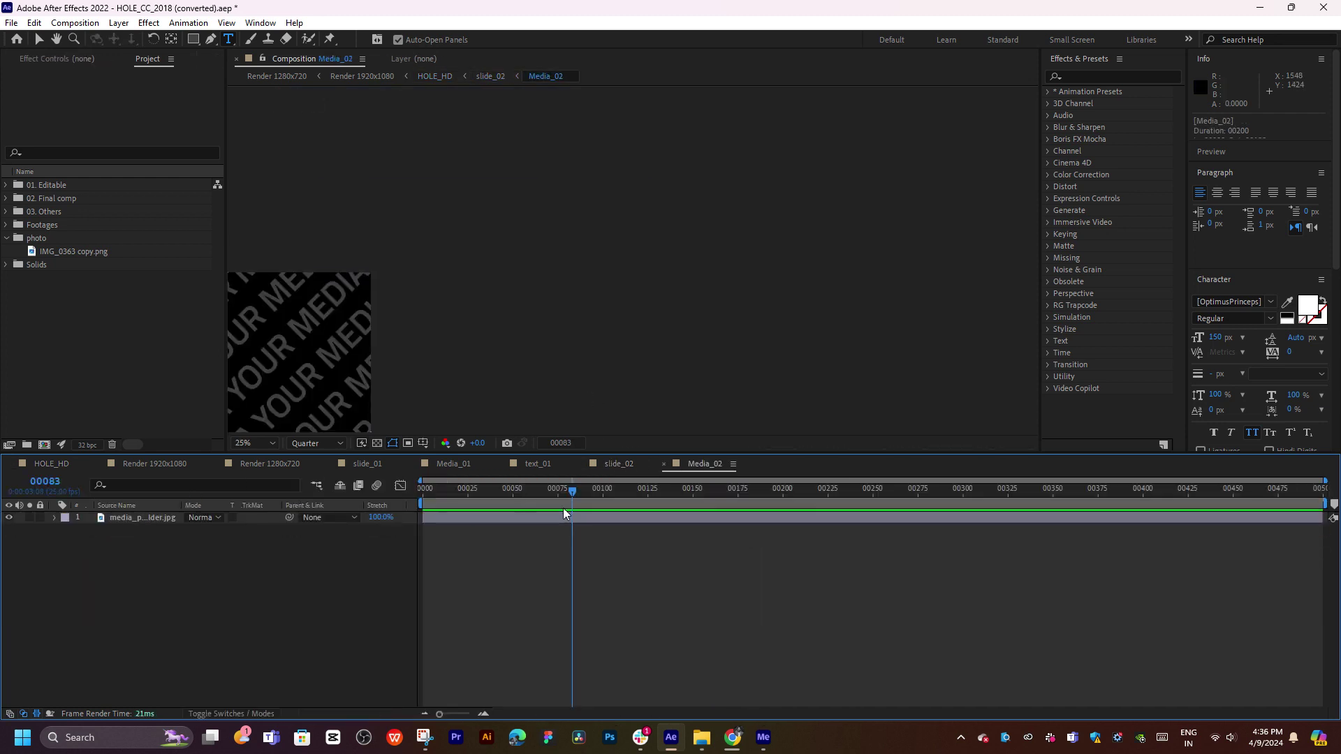
left_click_drag(613, 350, 892, 299)
left_click_drag(633, 318, 686, 297)
left_click(39, 40)
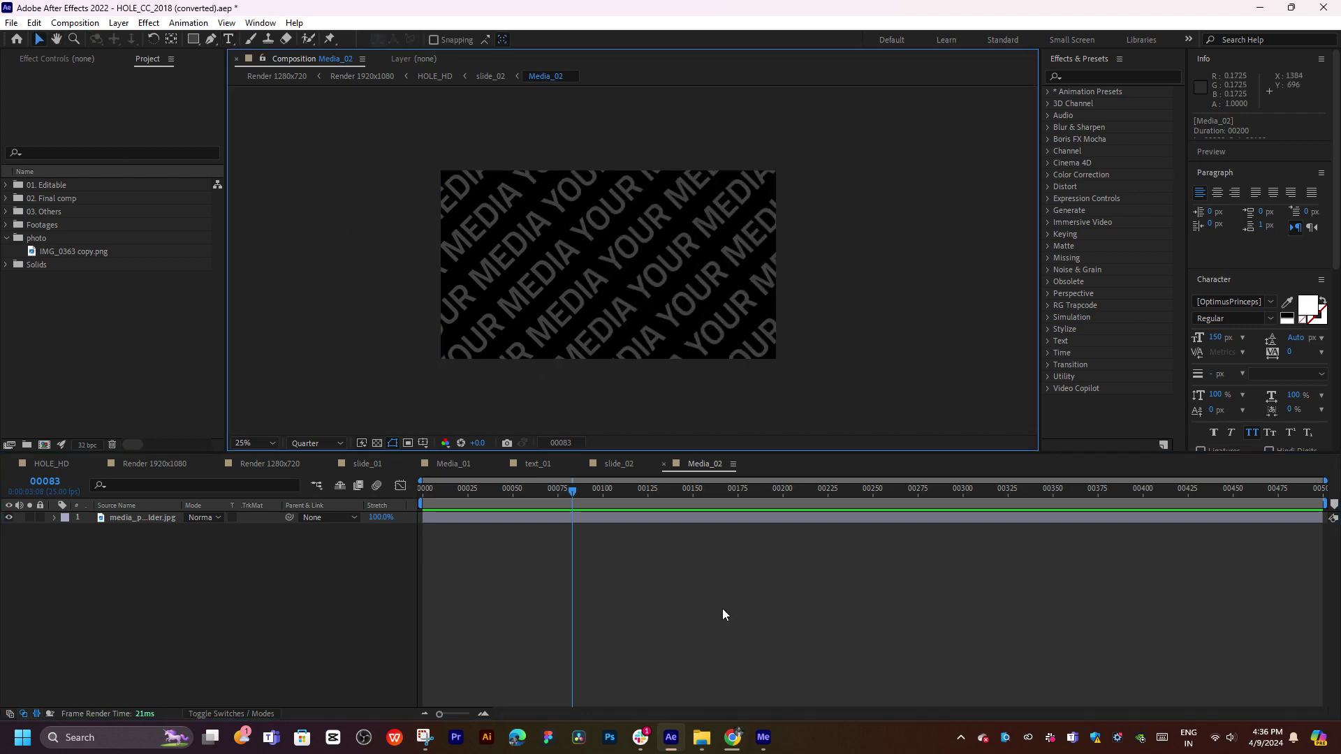
Switch to File Explorer and look through the portraits in the edit folder for a replacement photo.
mouse_move(713, 739)
left_click(922, 664)
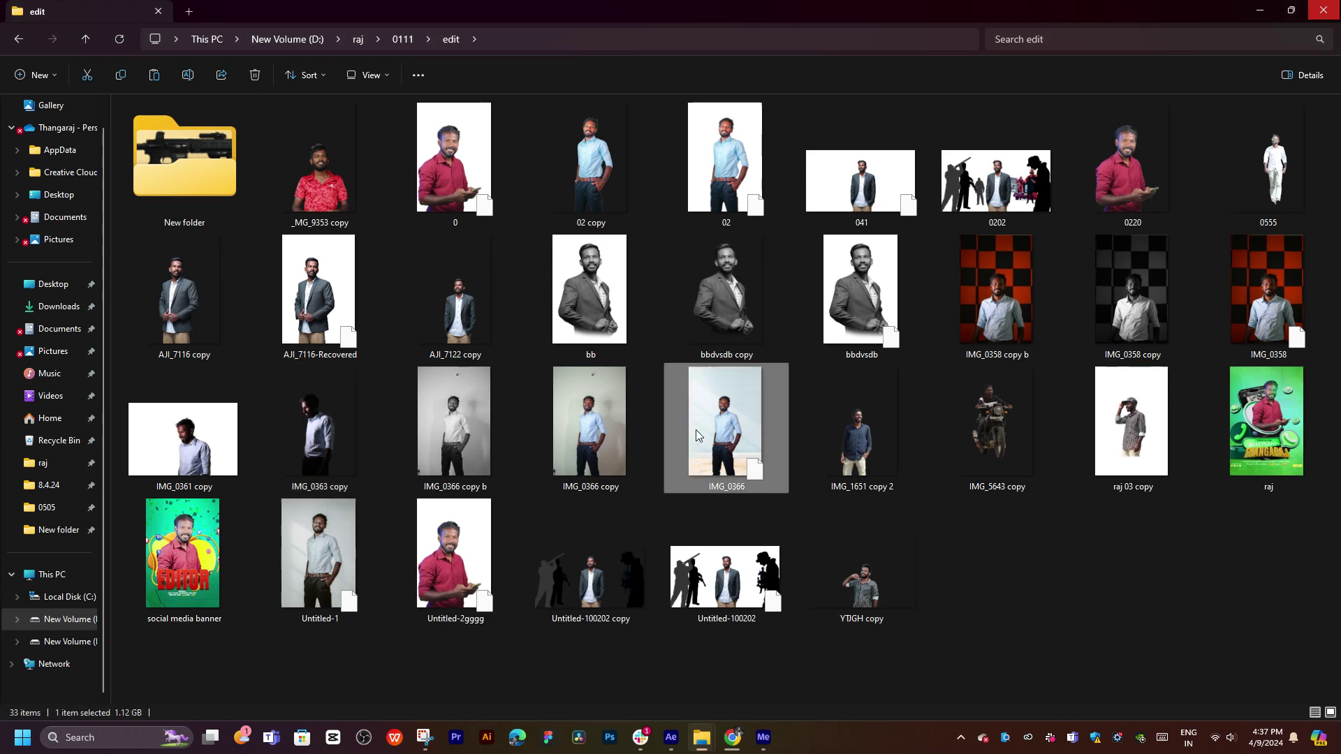
left_click(864, 580)
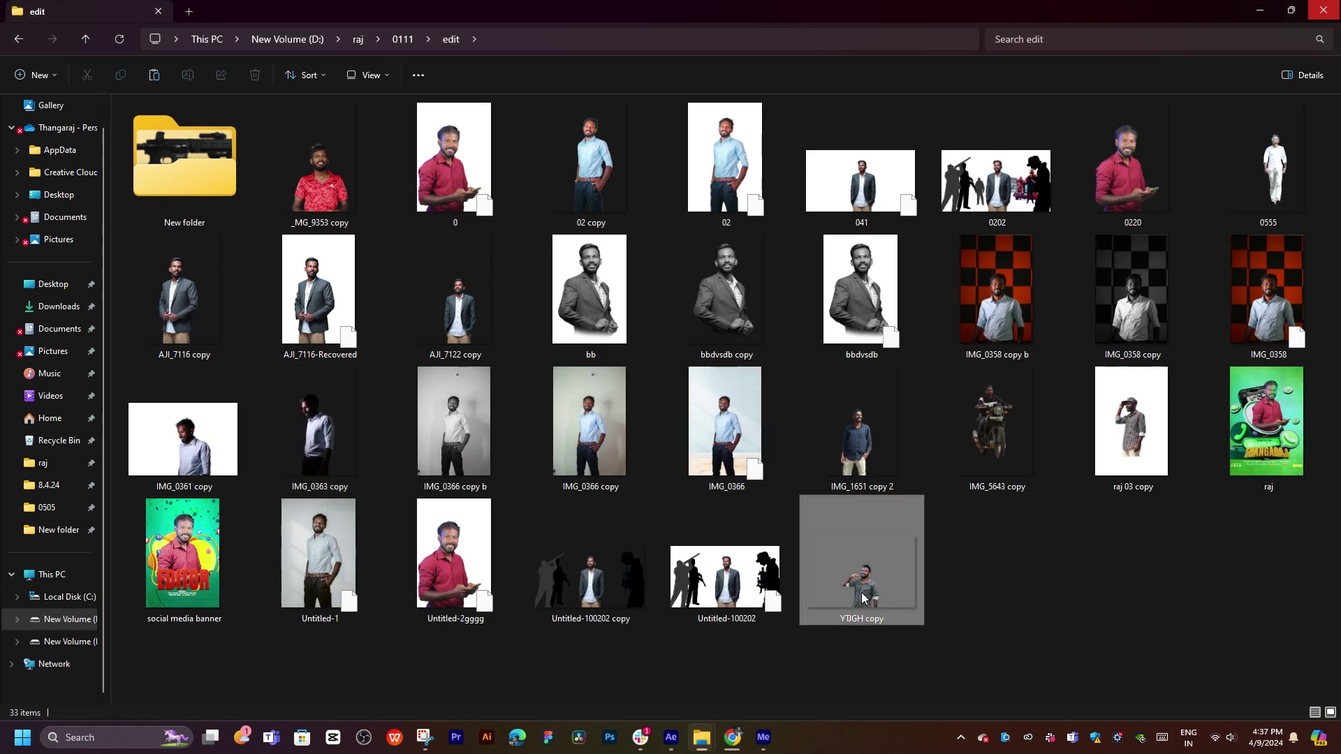
left_click(322, 524)
left_click(523, 300)
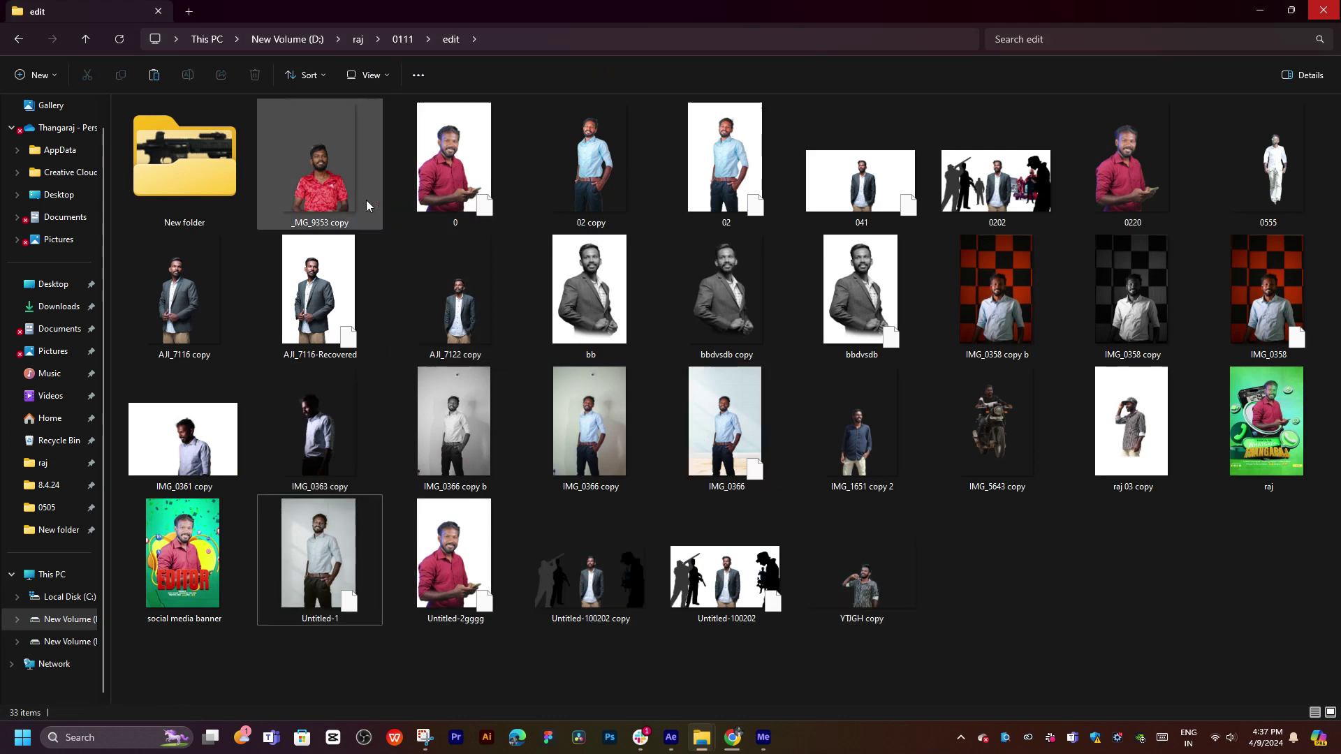
left_click(320, 164)
left_click(1132, 301)
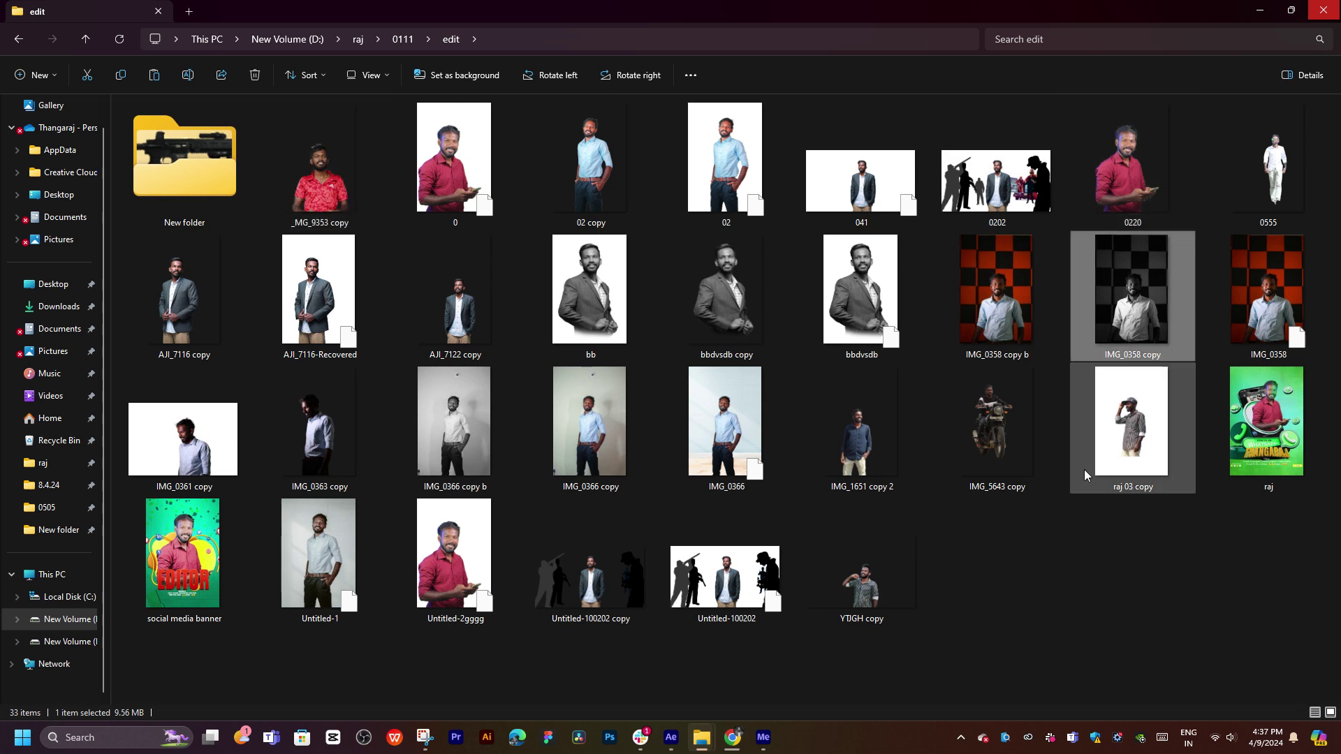
left_click(973, 455)
left_click(871, 447)
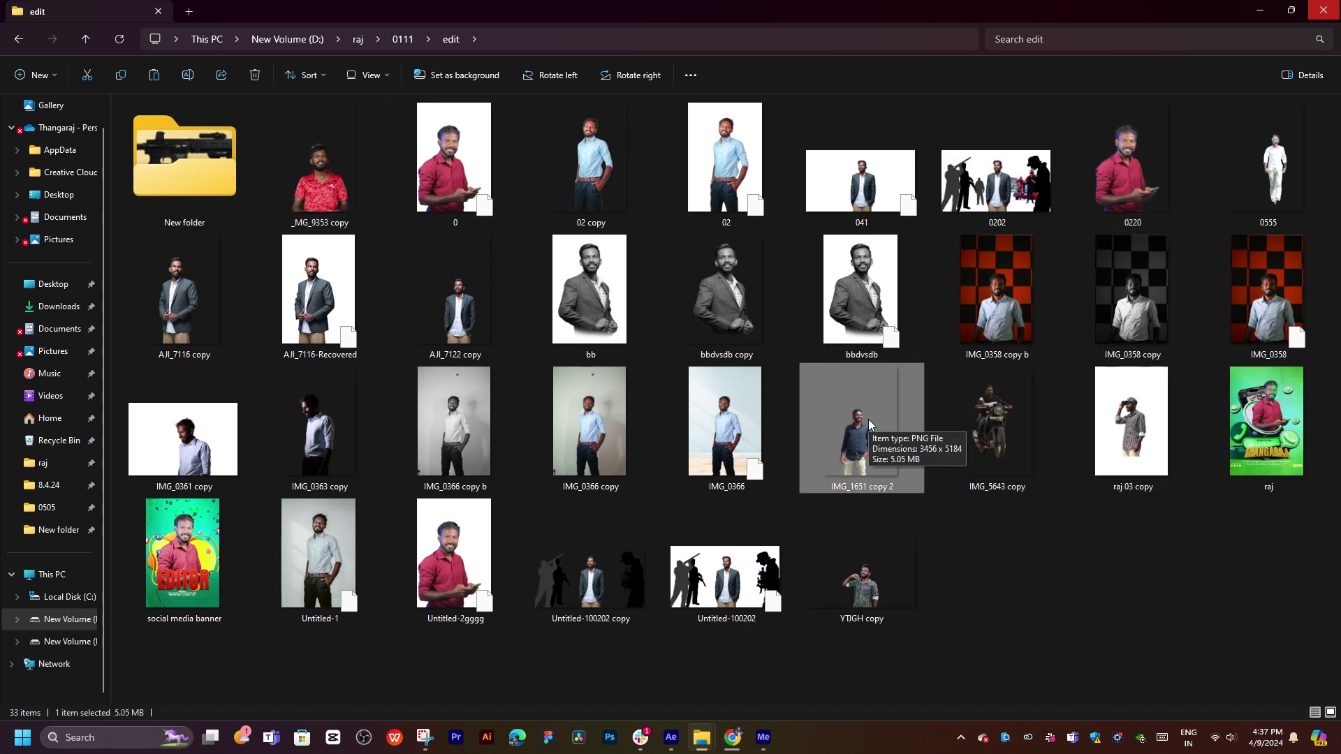
left_click(284, 566)
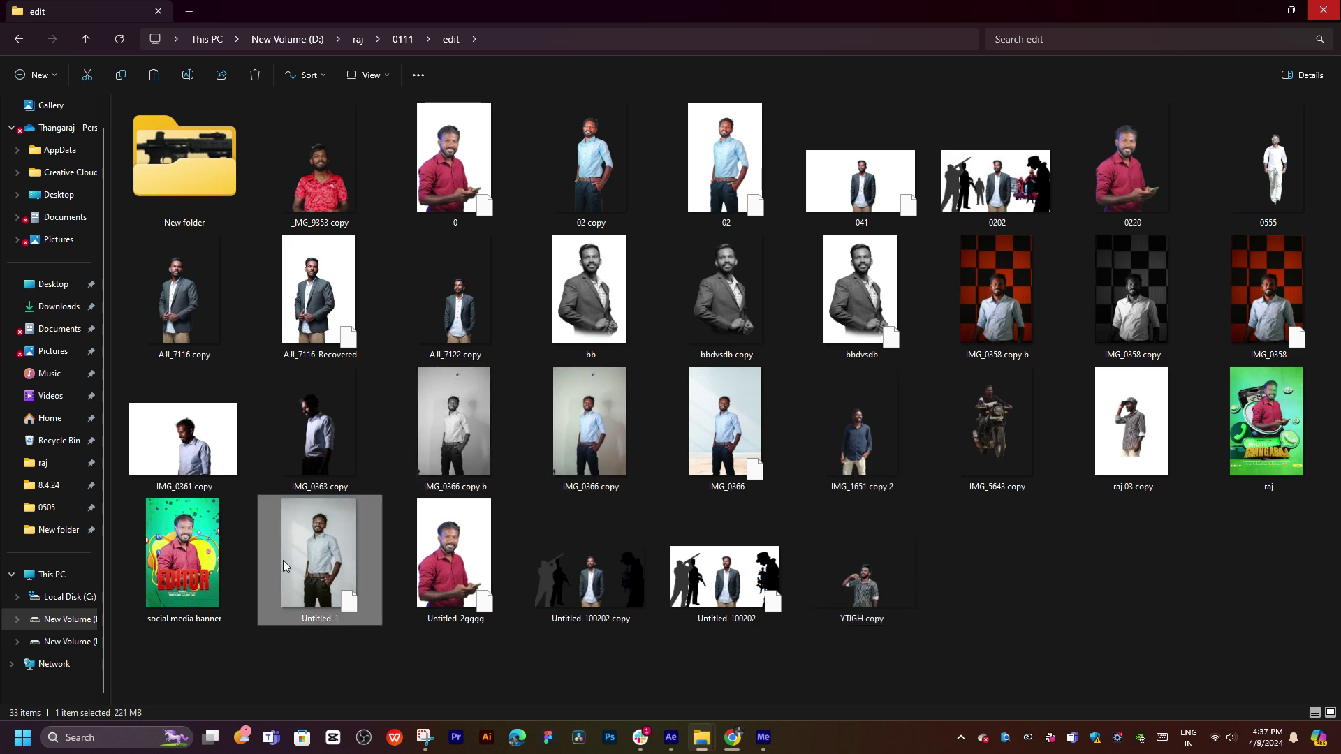
Look through New folder inside edit, the photos in folder 0111 and its own New folder.
double_click(197, 194)
left_click(177, 132)
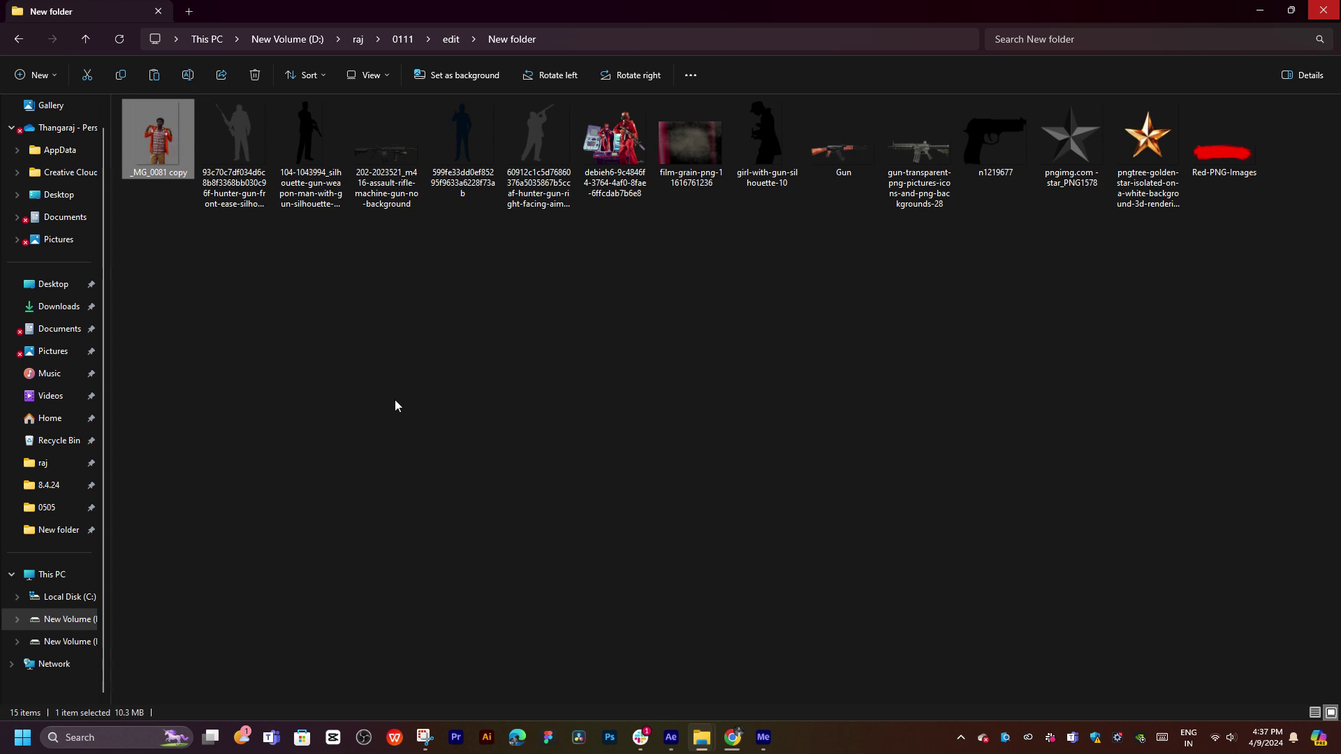
key("alt+Left")
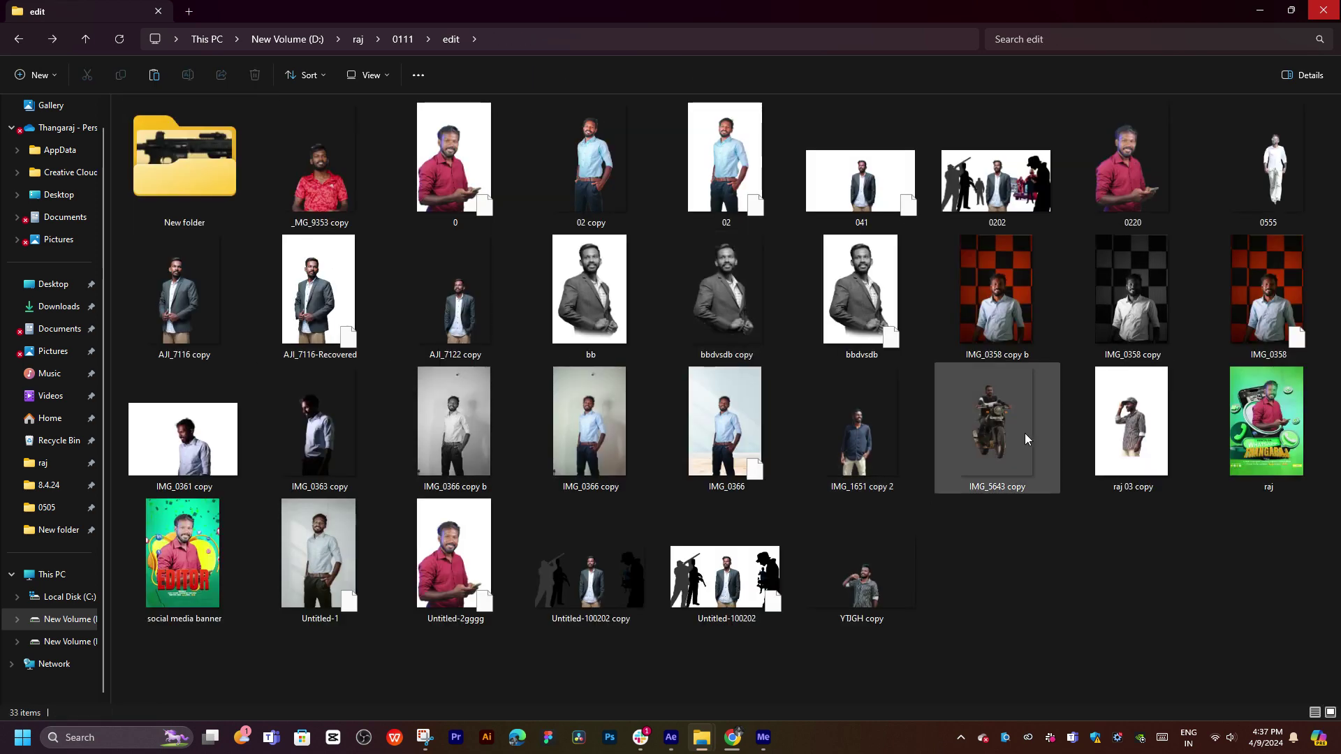
left_click(1026, 429)
key("alt+Left")
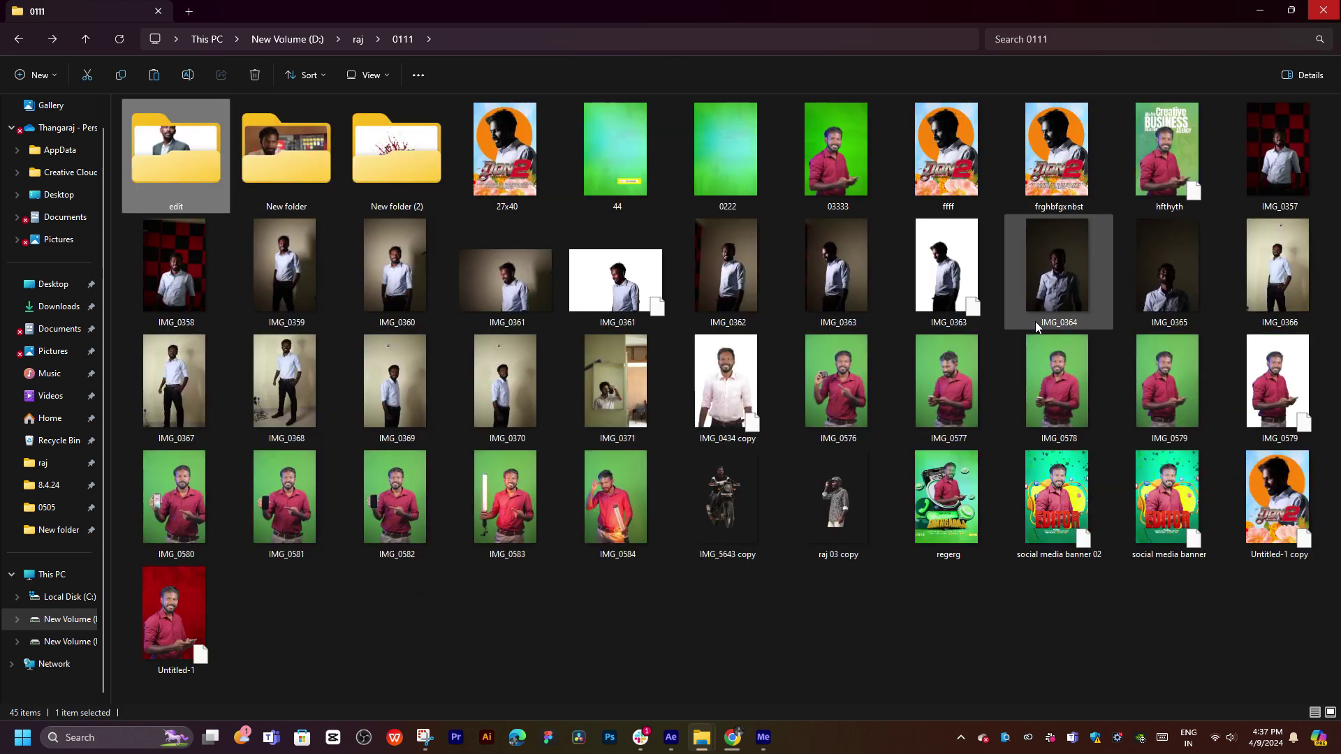
left_click(739, 502)
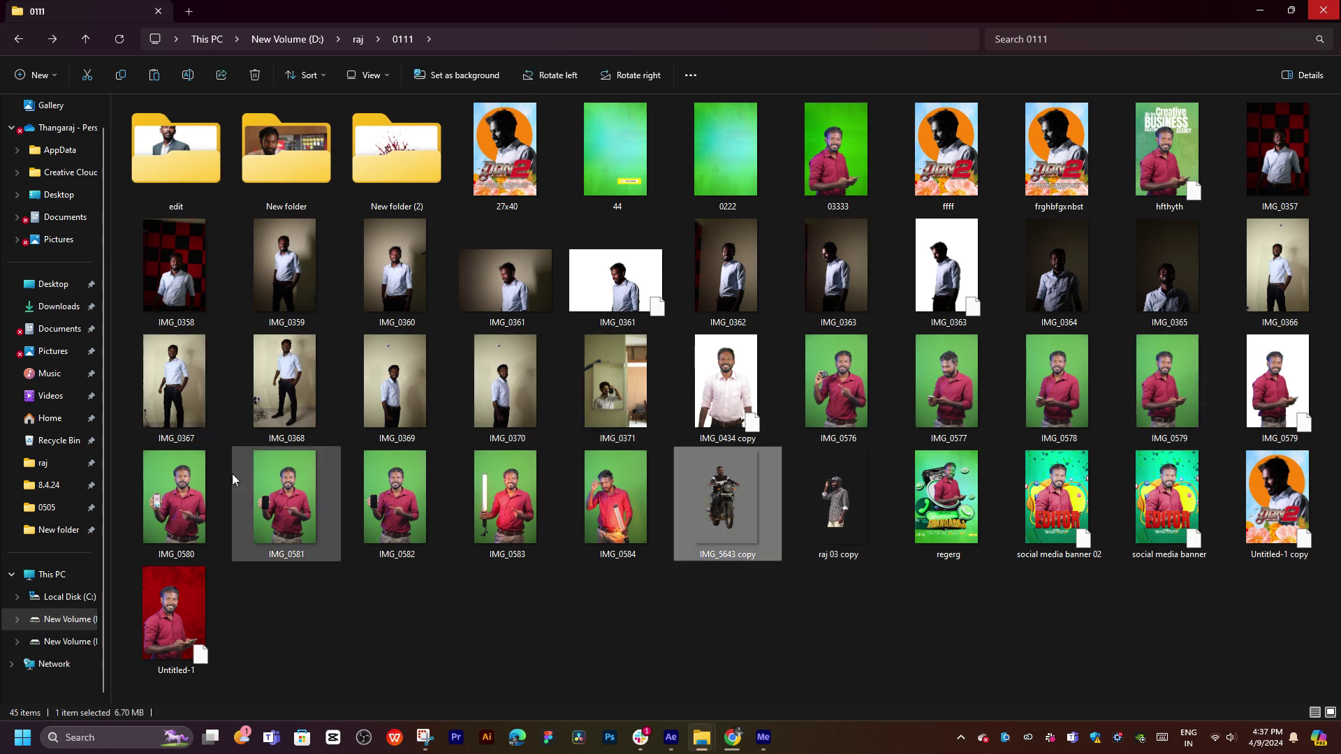
left_click(278, 505)
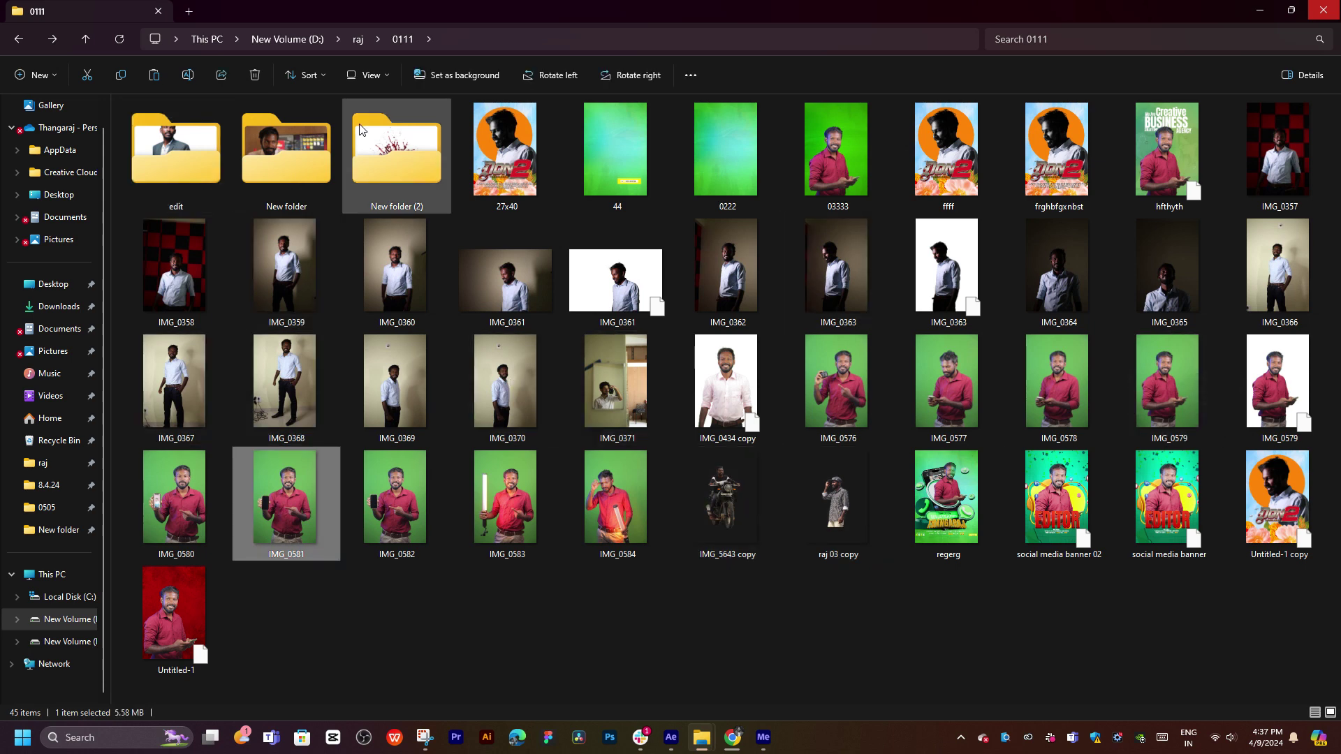
double_click(279, 155)
key("alt+Left")
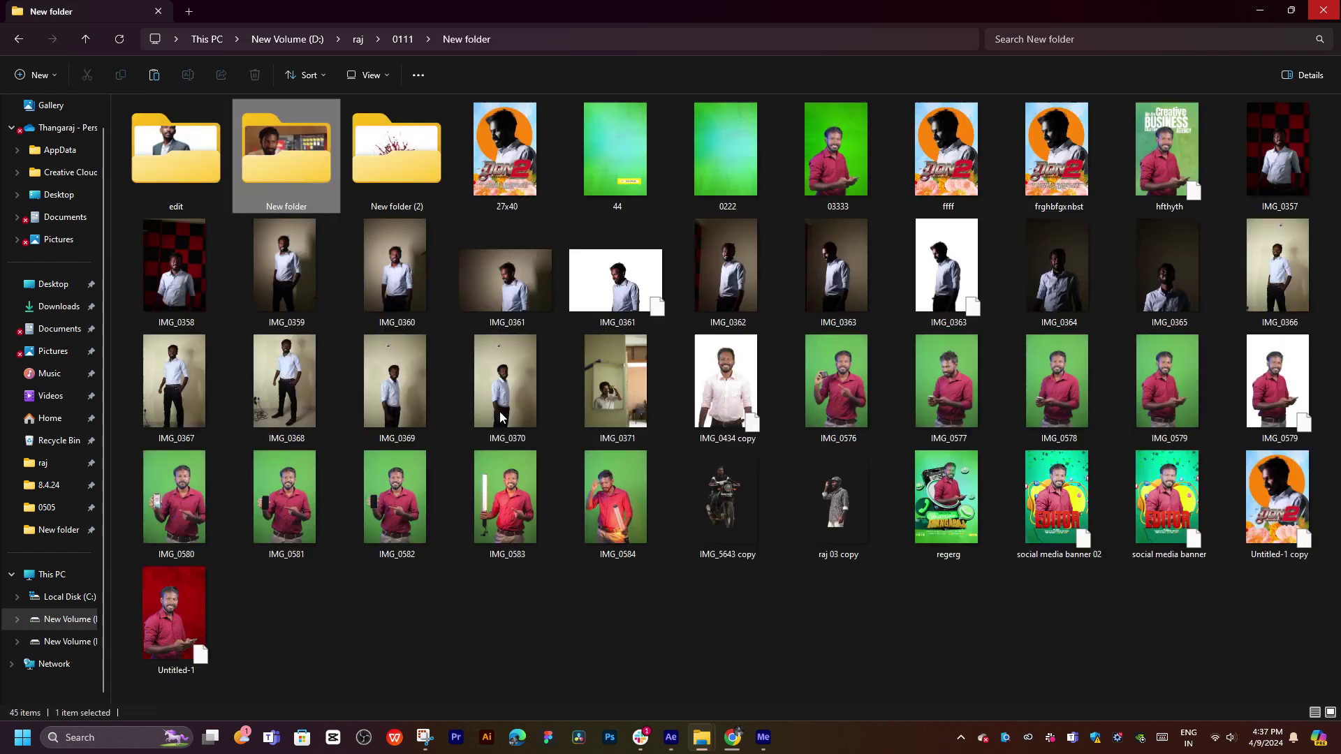
Look through New folder (3), the poster' folder and the other subfolders one level above 0111 for usable photos.
key("alt+Up")
double_click(849, 148)
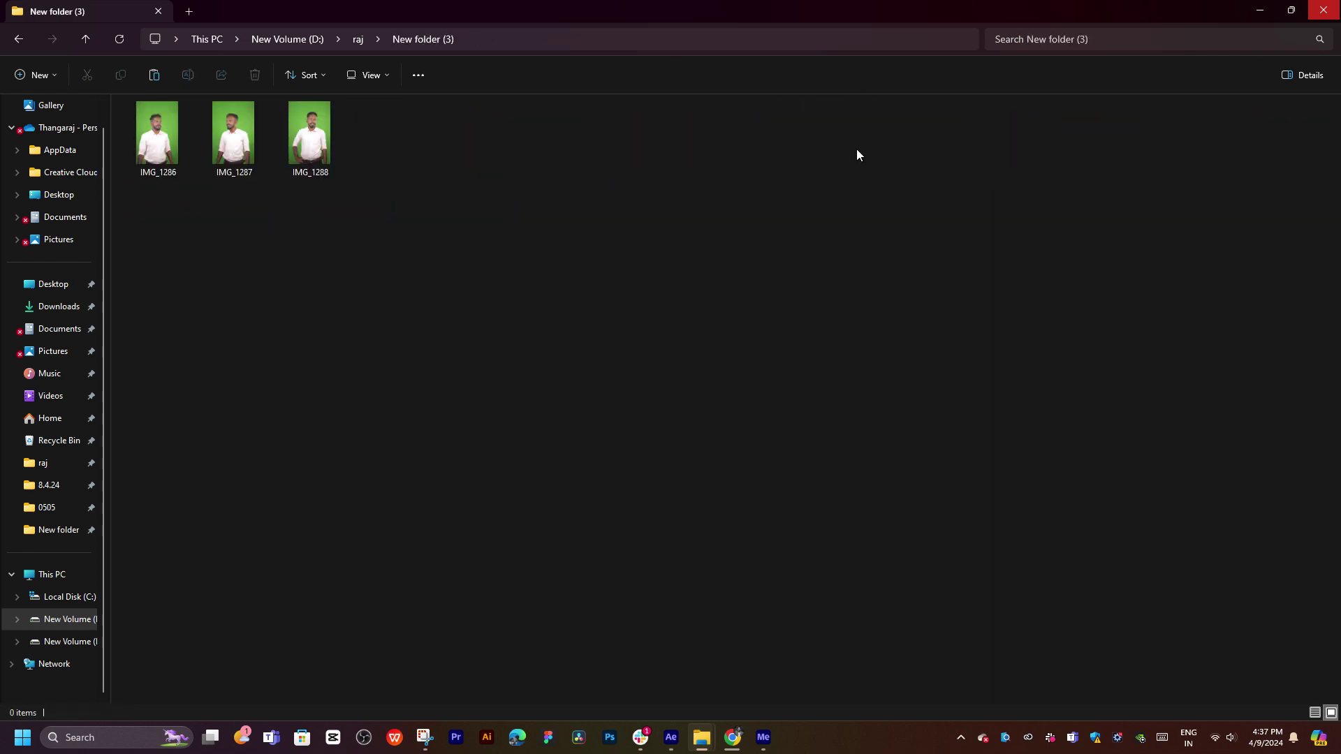
key("alt+Left")
double_click(1017, 183)
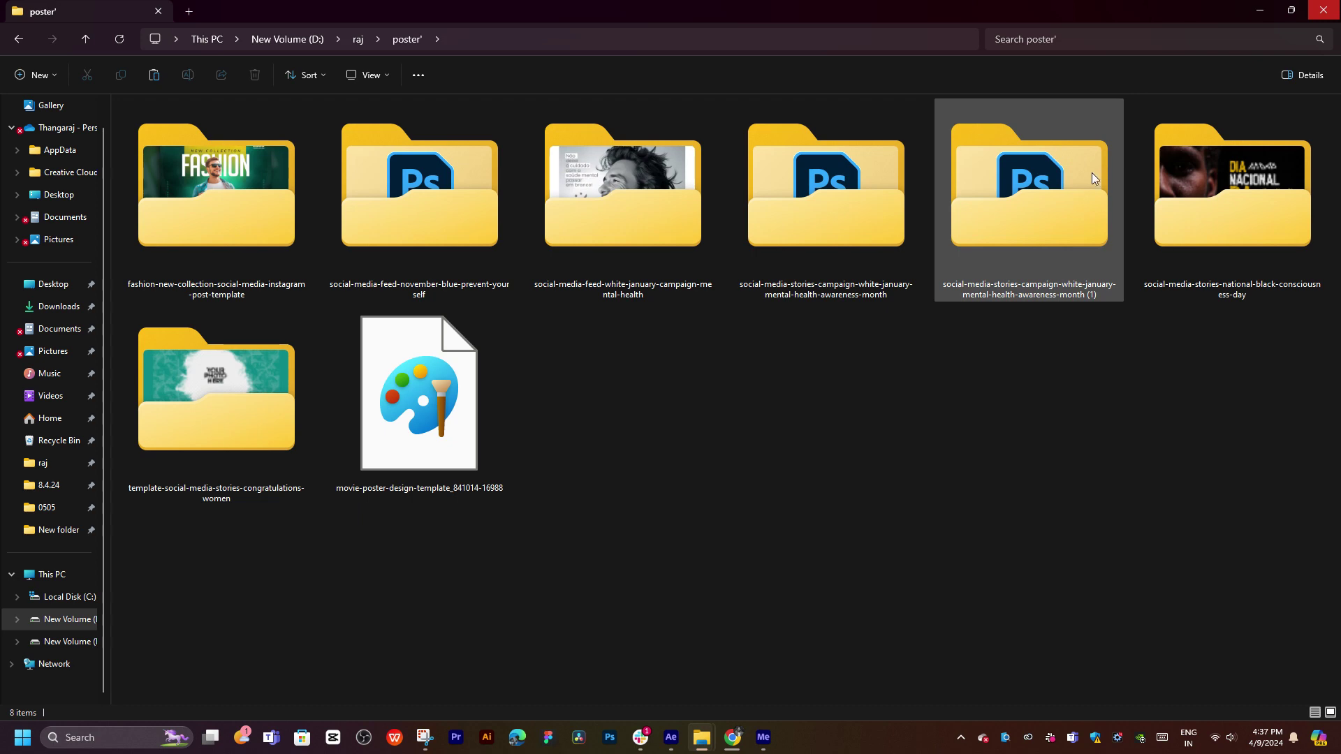
key("alt+Left")
double_click(1116, 155)
double_click(157, 188)
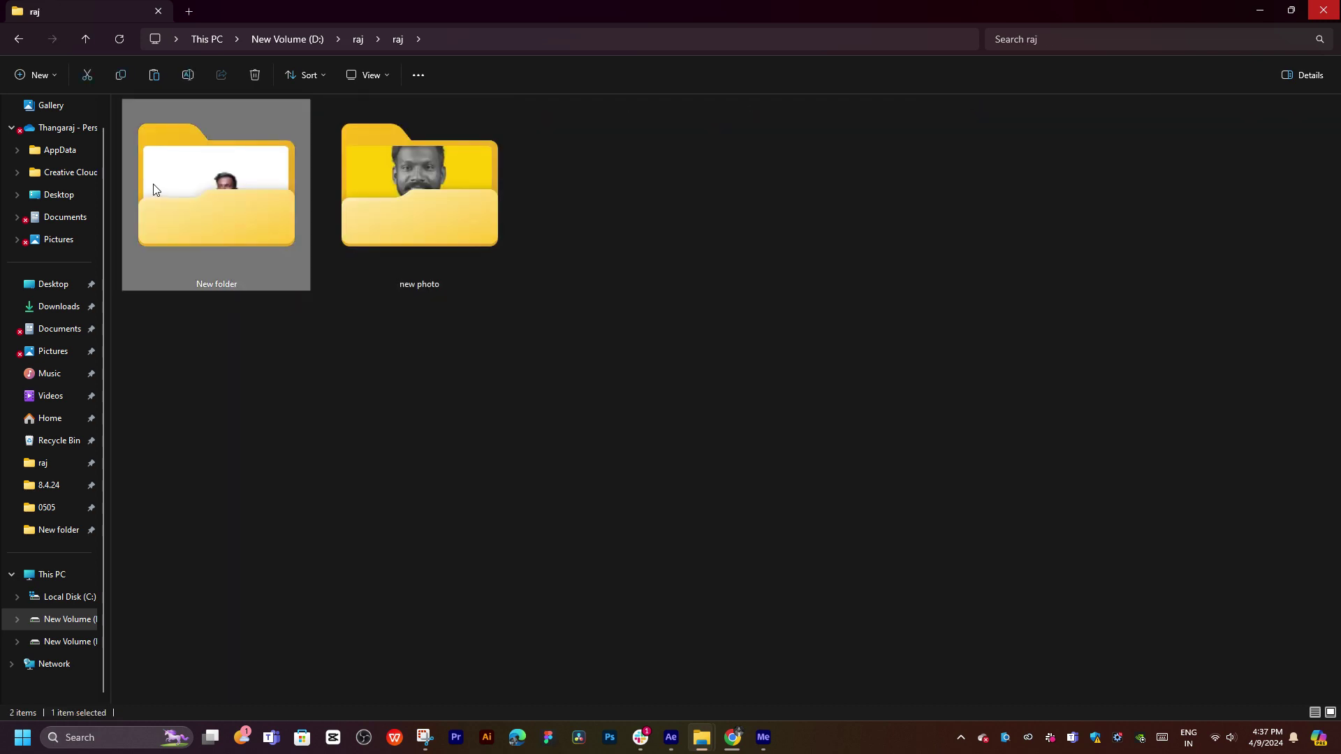
key("alt+Left")
key("alt+Left")
left_click(829, 506)
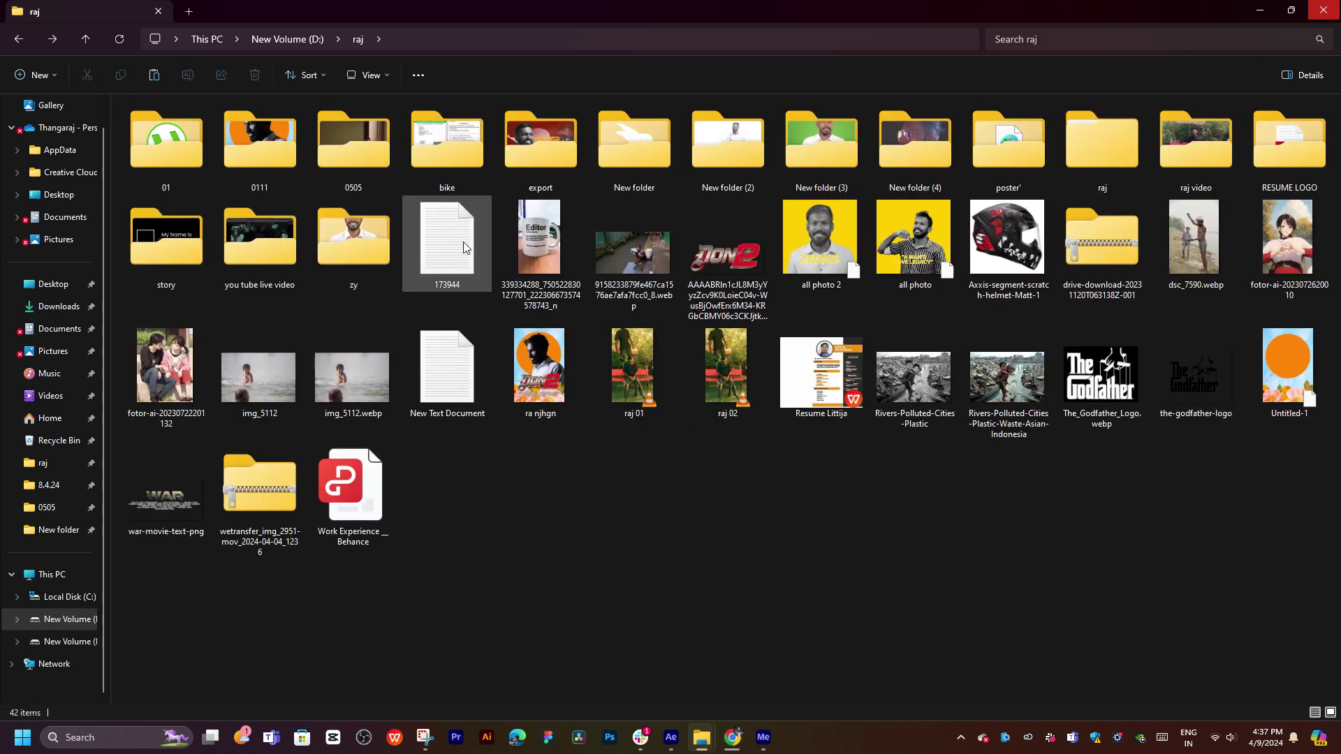
Add the cut-out IMG_0434.png from the zy folder above the placeholder in Media_02, and hide the placeholder layer.
double_click(336, 229)
left_click_drag(506, 148, 105, 525)
key("alt+Tab")
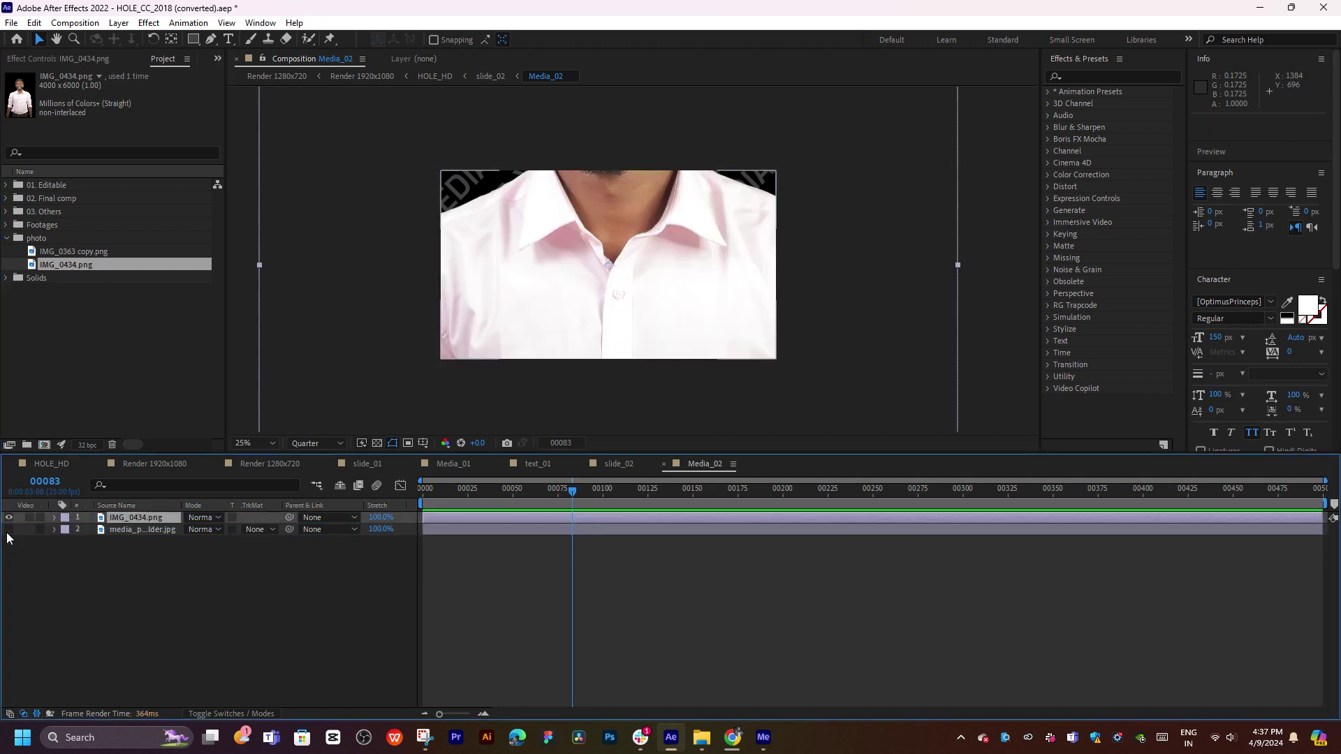
Scale down the IMG_0434.png layer and move it so the head and chest sit centred in the frame.
scroll(713, 264, "down", 4)
left_click_drag(712, 264, 633, 347)
scroll(633, 259, "up", 3)
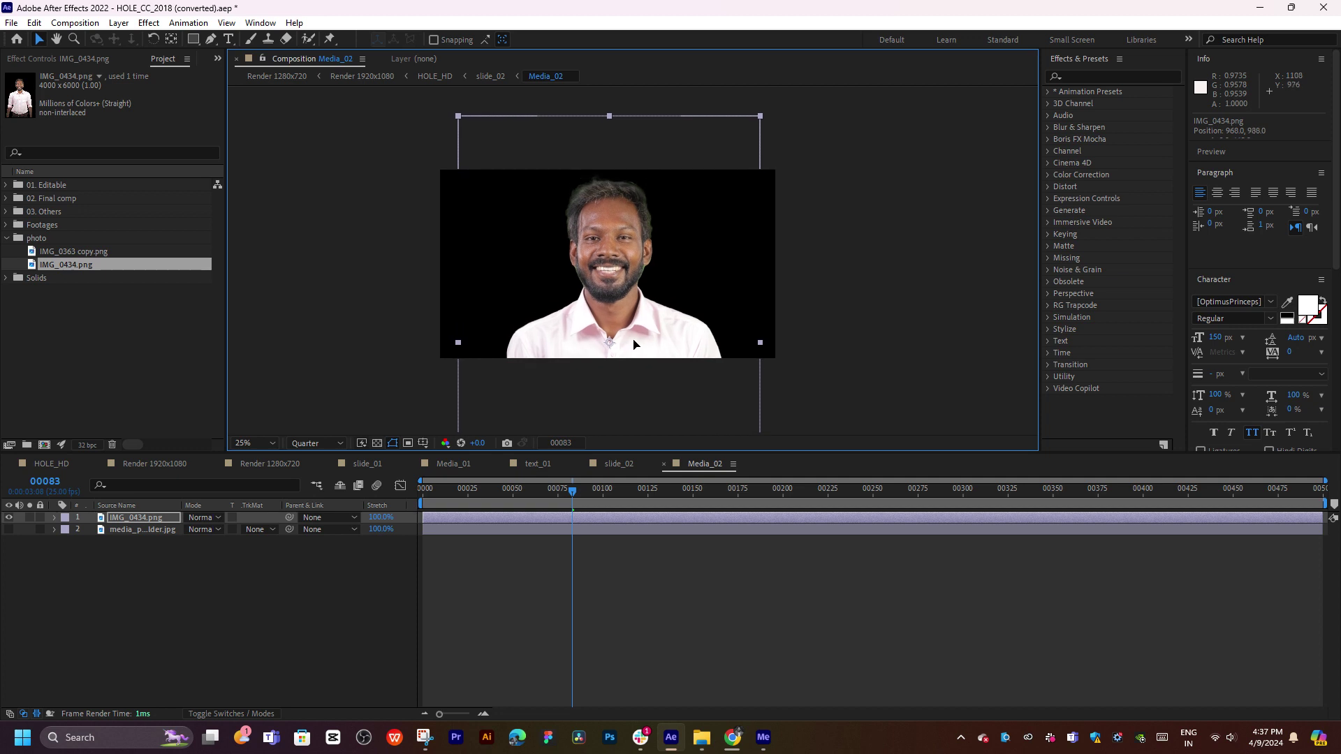
left_click_drag(761, 352, 631, 318)
left_click(858, 296)
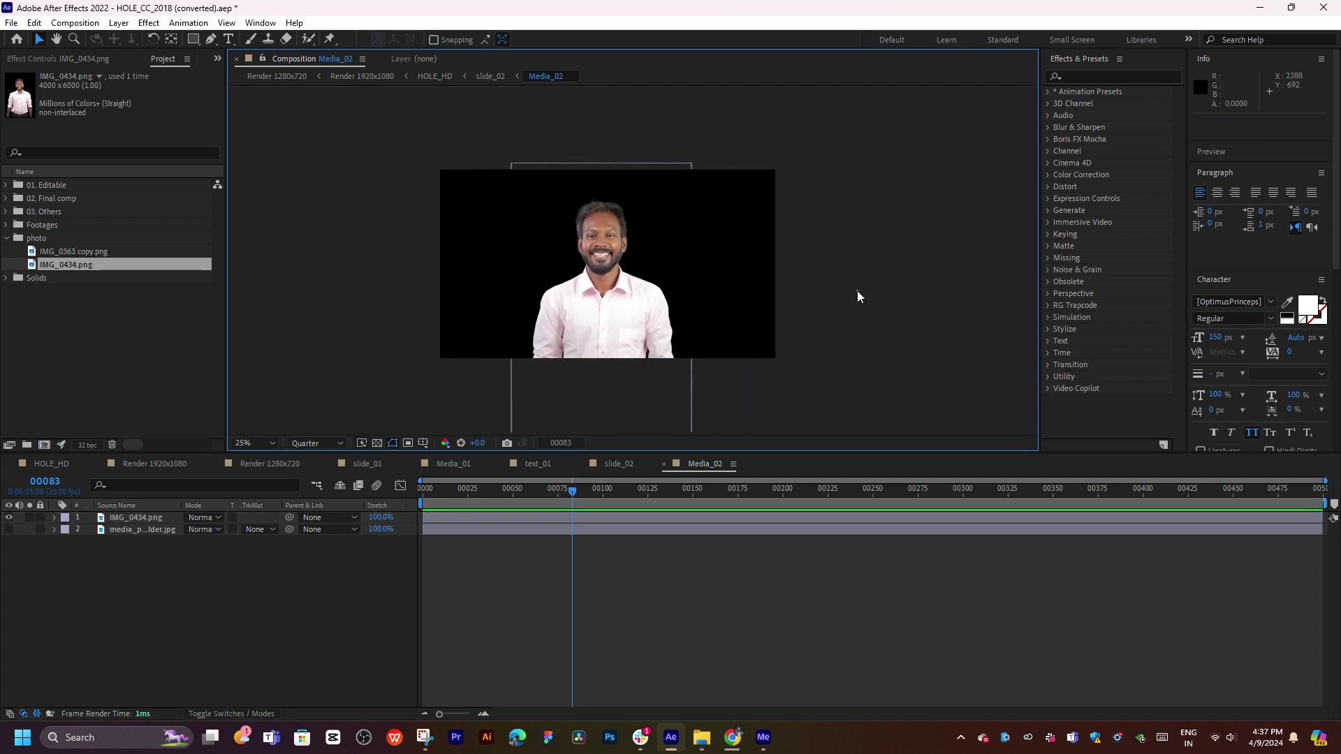
Check the photo in HOLE_HD by scrubbing slide_02 to frame 373, and return to Media_02.
left_click(67, 463)
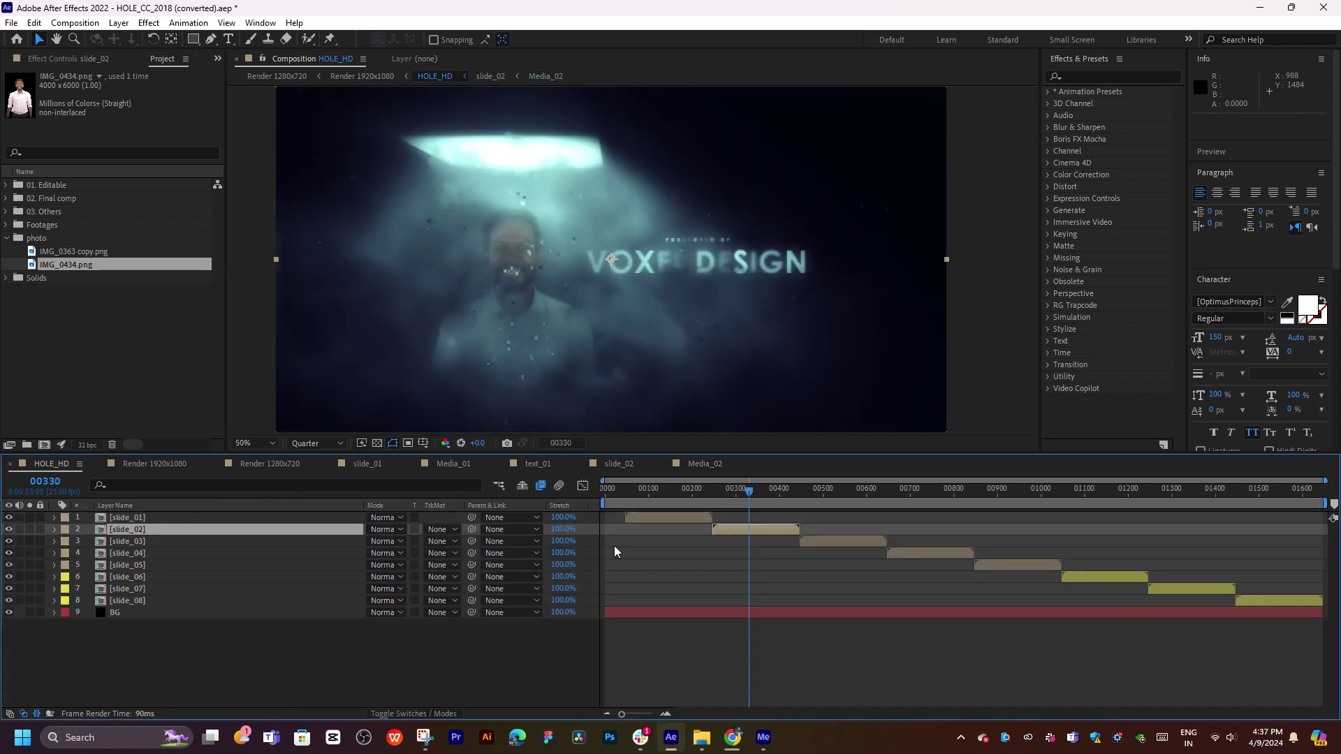
left_click_drag(766, 493, 771, 493)
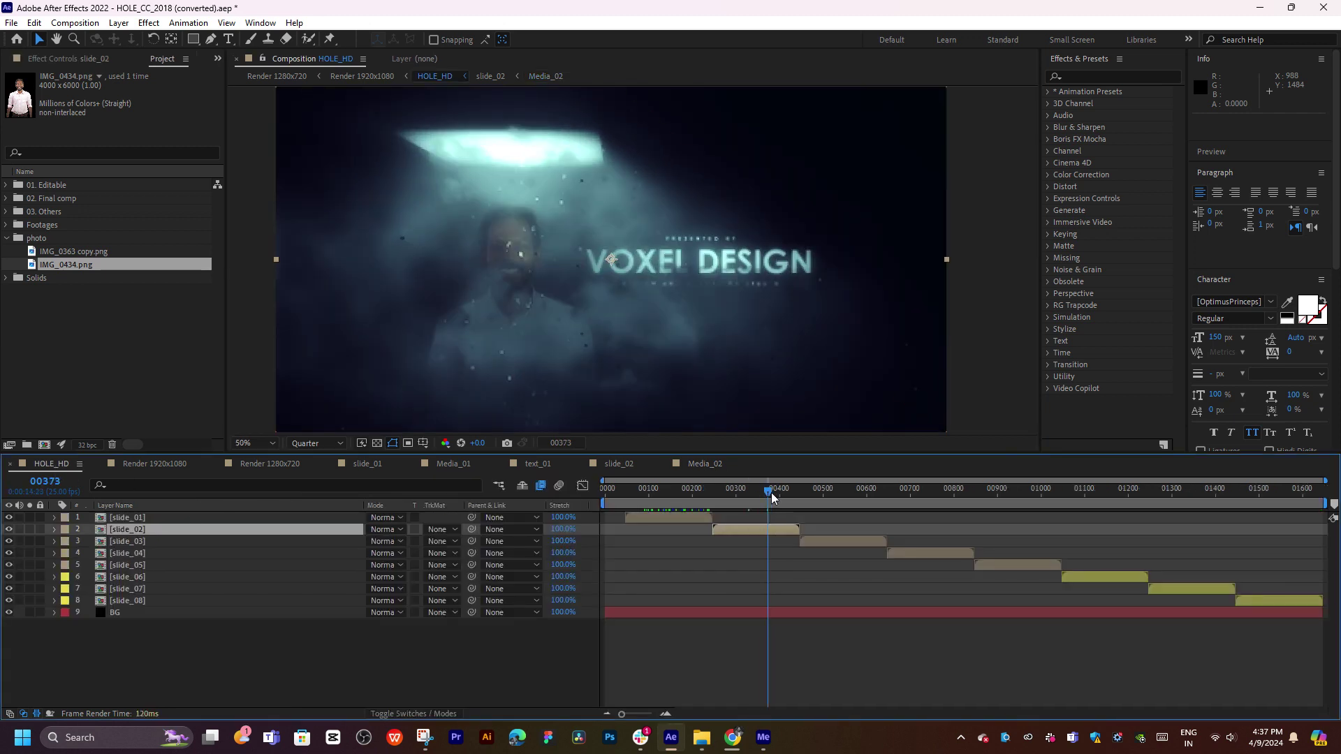
left_click(711, 465)
Switch to File Explorer and browse from the zy folder through its parent and 0111 to the edit folder.
mouse_move(695, 747)
left_click(929, 663)
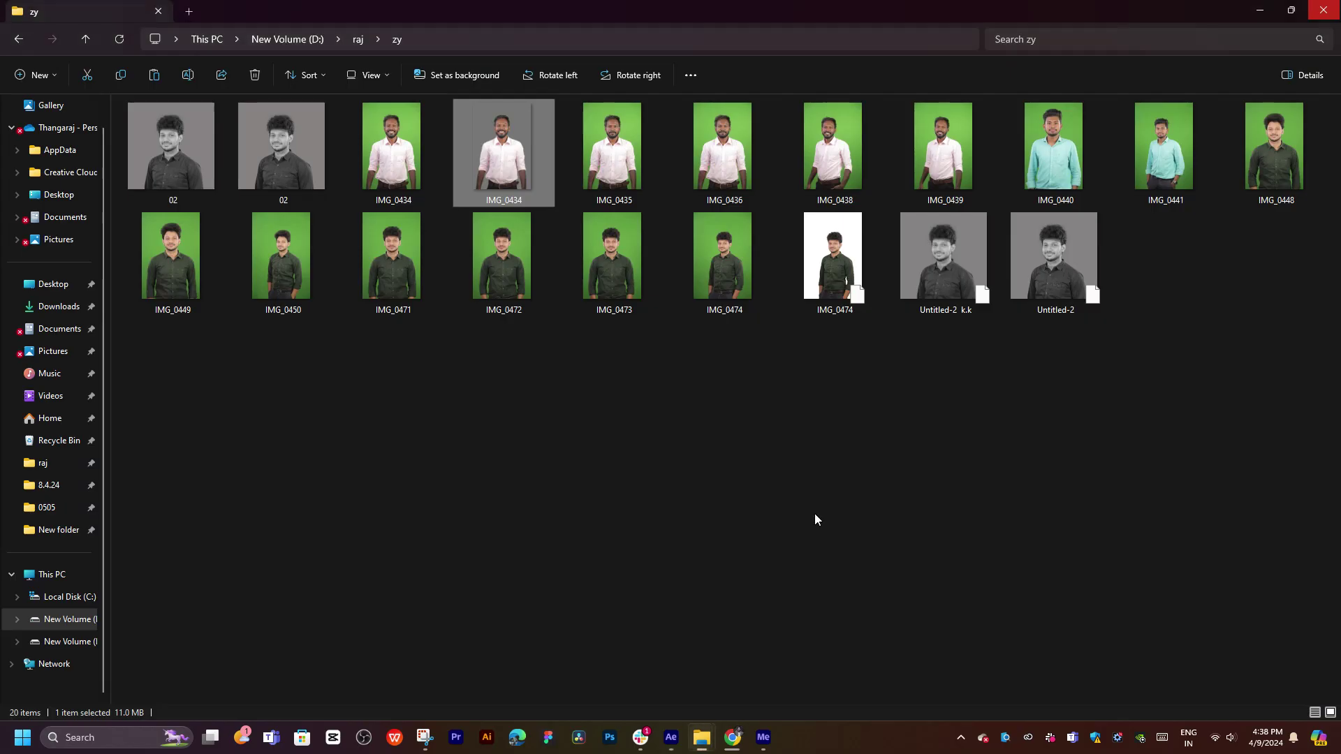
key("BackSpace")
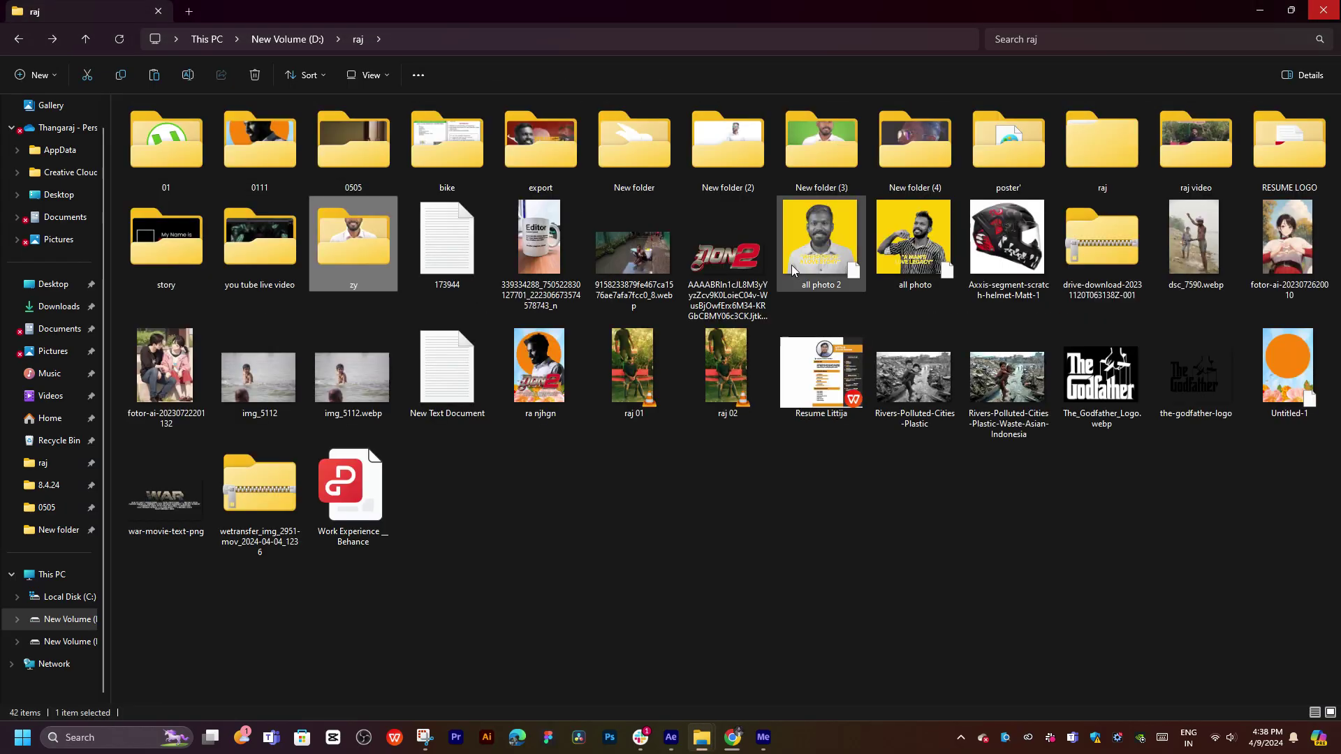
left_click(1201, 145)
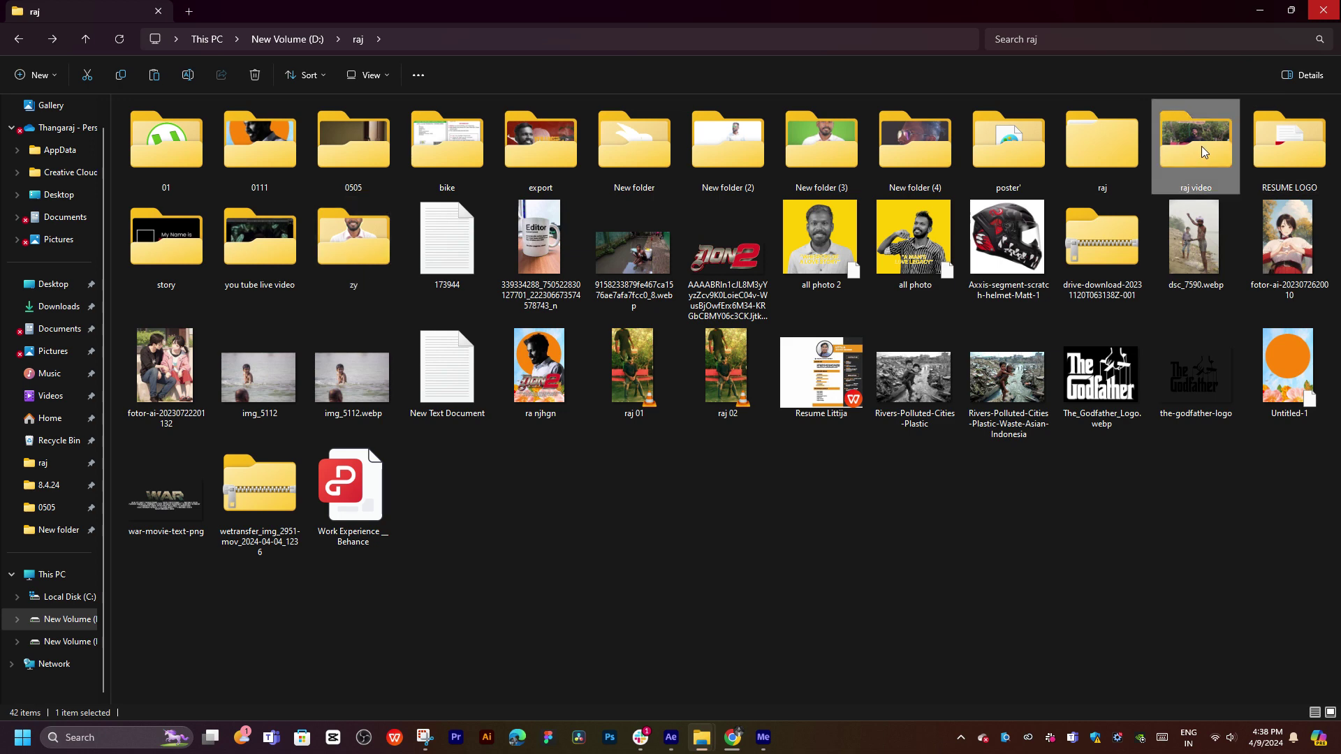
left_click(605, 364)
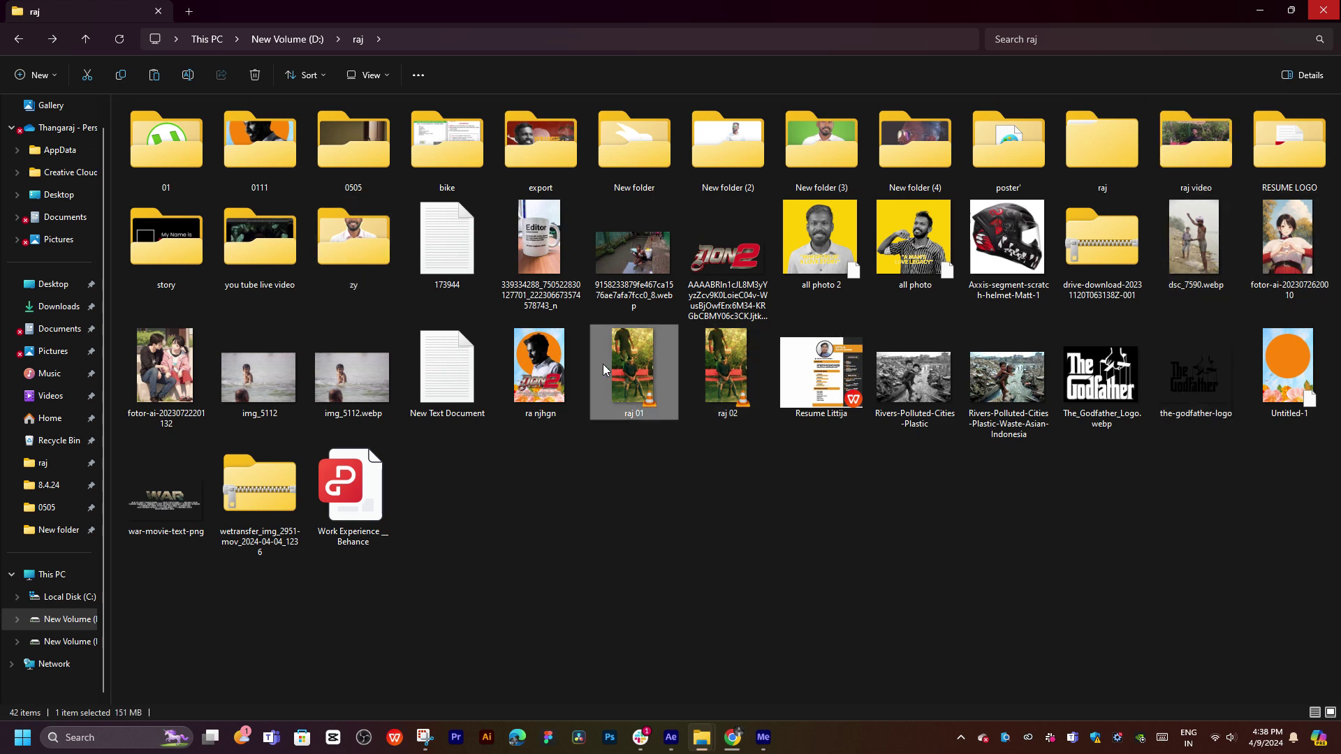
left_click(571, 370)
double_click(266, 238)
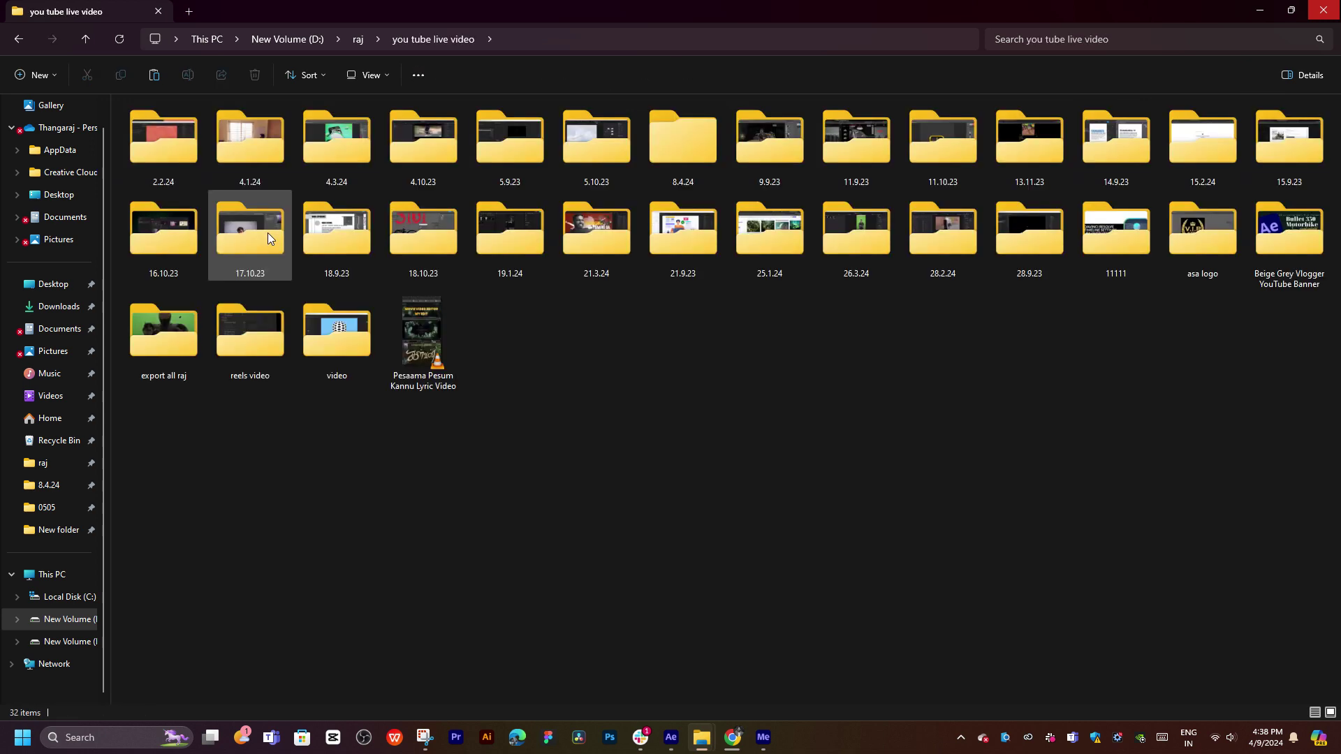
key("BackSpace")
double_click(266, 139)
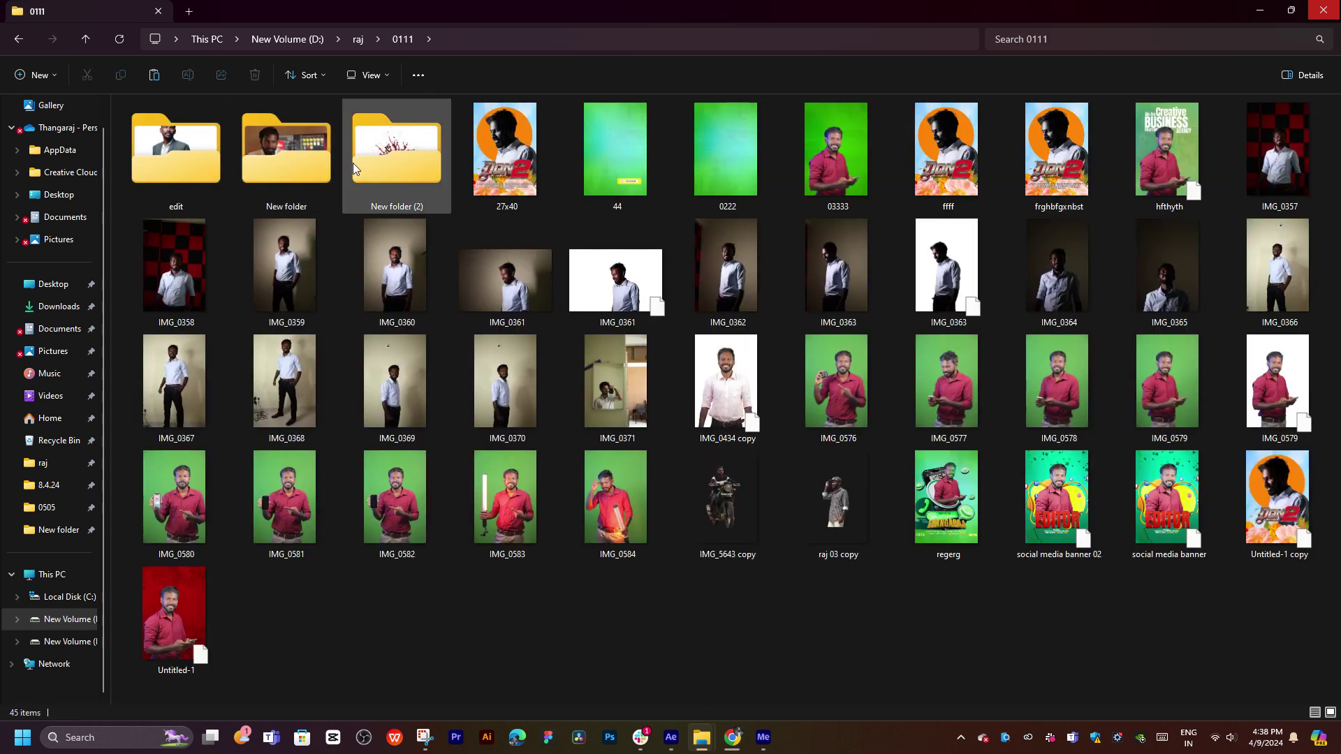
double_click(207, 152)
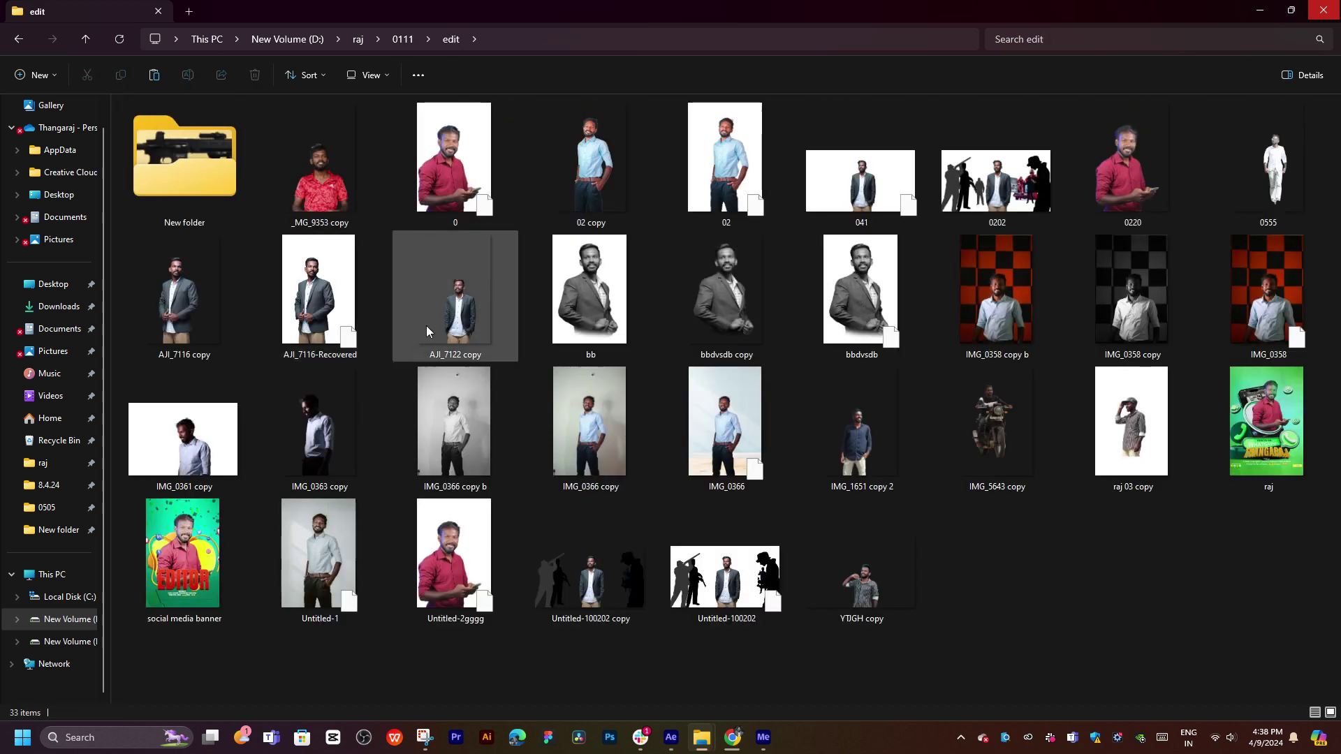
Choose the IMG_1651 copy 2 cut-out from the edit folder and add it above IMG_0434.png in Media_02.
left_click(452, 335)
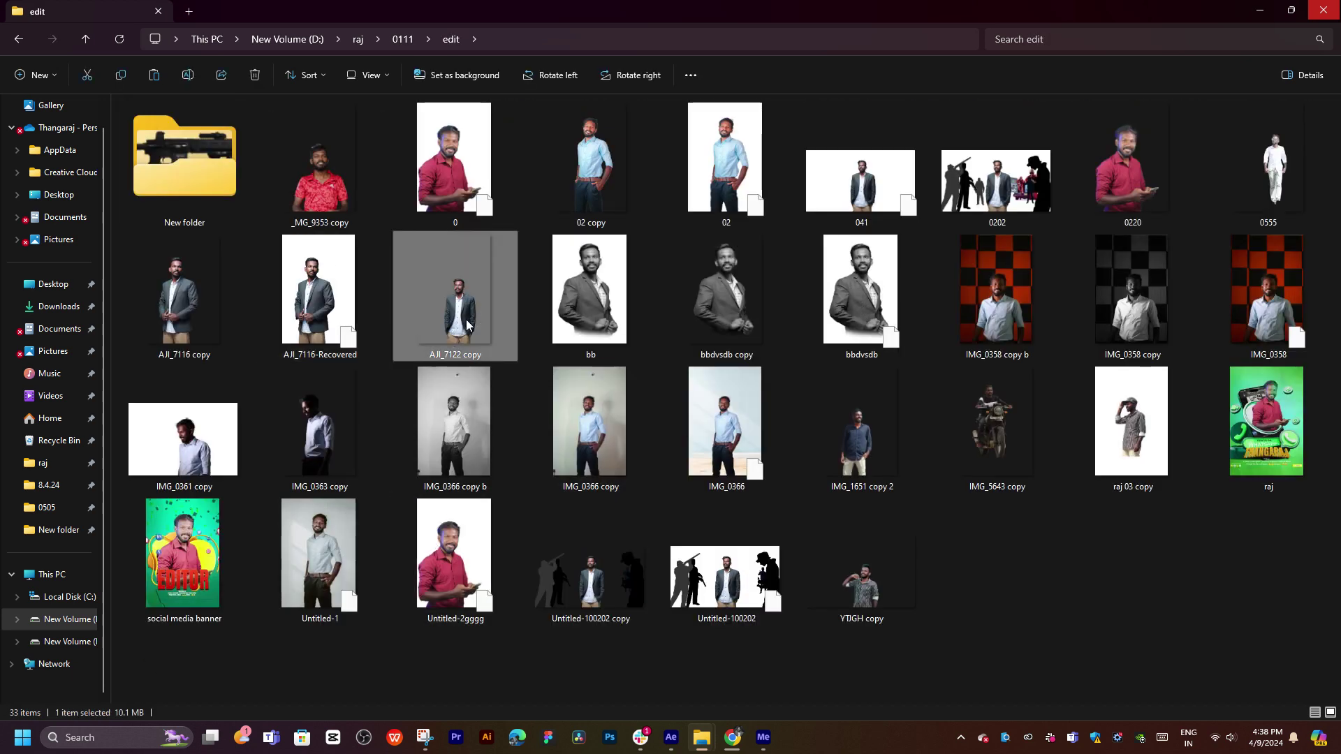
left_click(1012, 442)
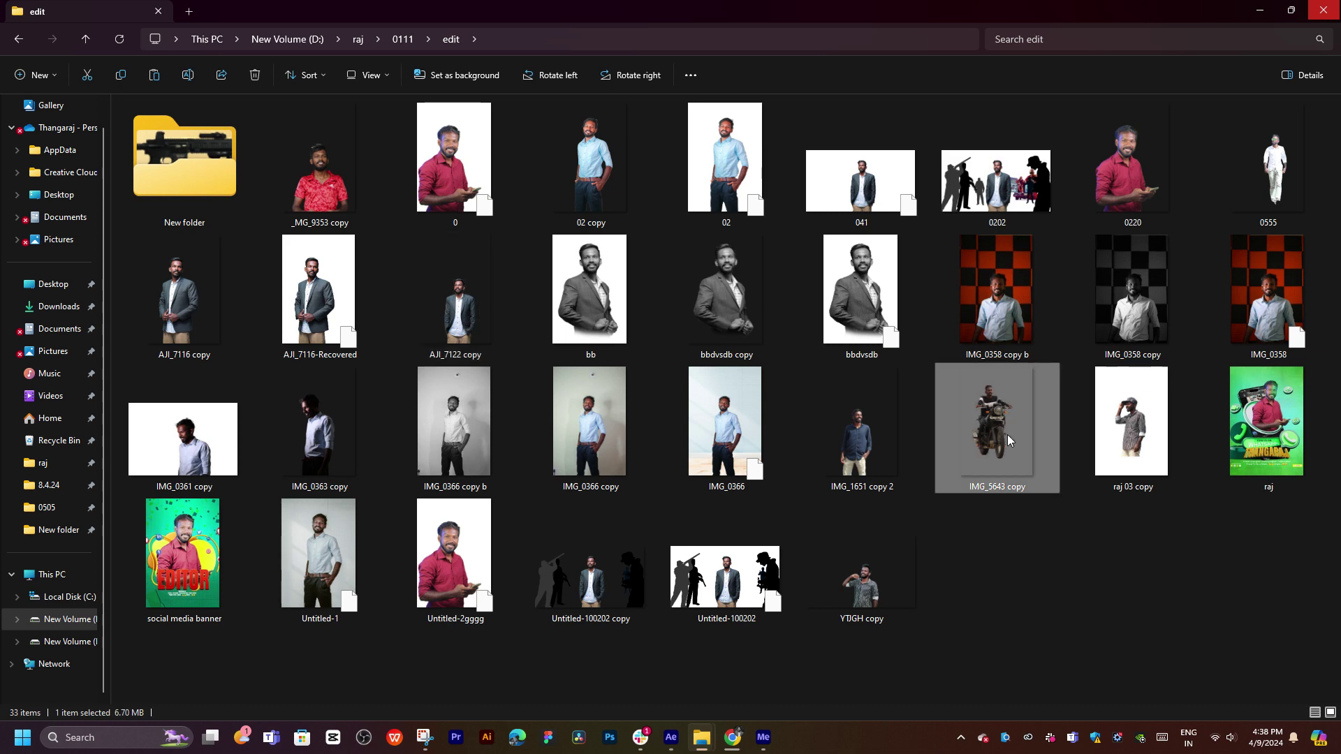
left_click(905, 593)
left_click(836, 444)
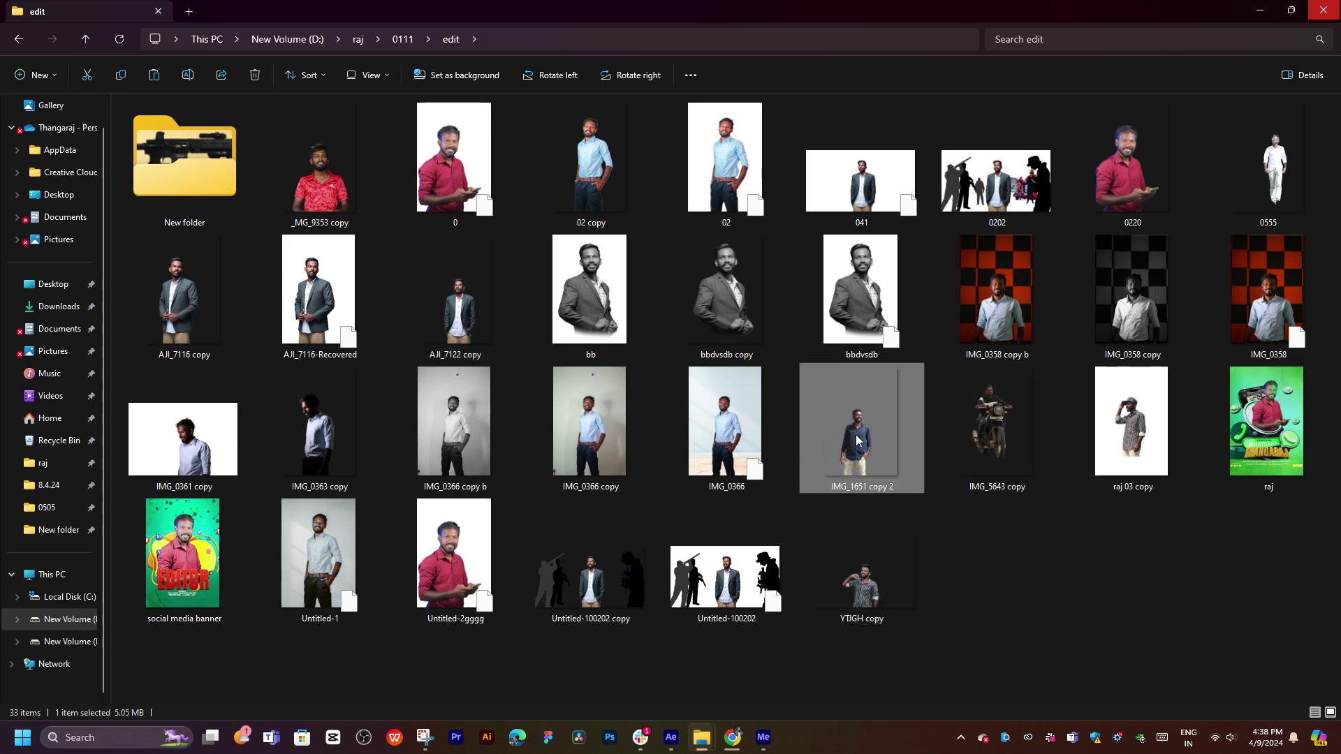
left_click_drag(857, 439, 119, 520)
key("alt+Tab")
Scale down the IMG_1651 copy 2.png layer and move it over the IMG_0434.png figure, at about position 1040, 512.
left_click(602, 353)
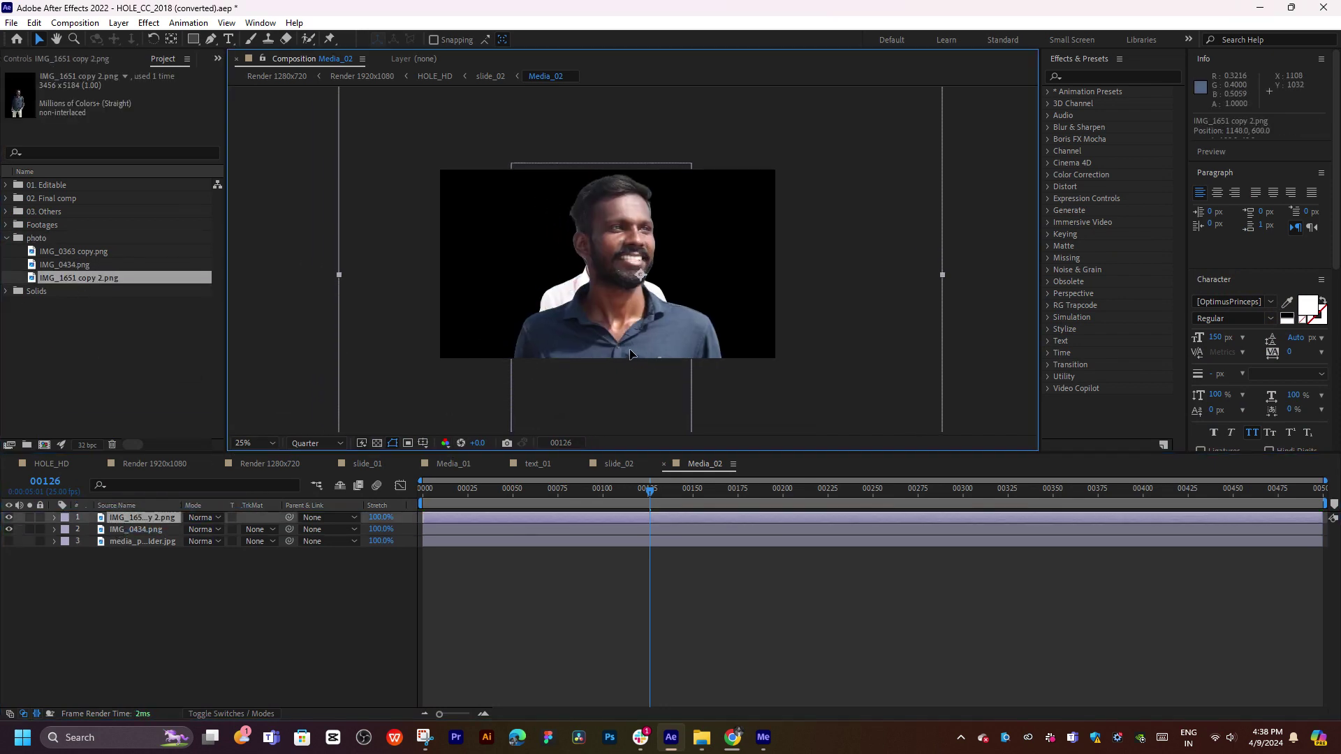
left_click_drag(630, 355, 625, 355)
left_click_drag(943, 276, 837, 271)
left_click_drag(616, 350, 597, 325)
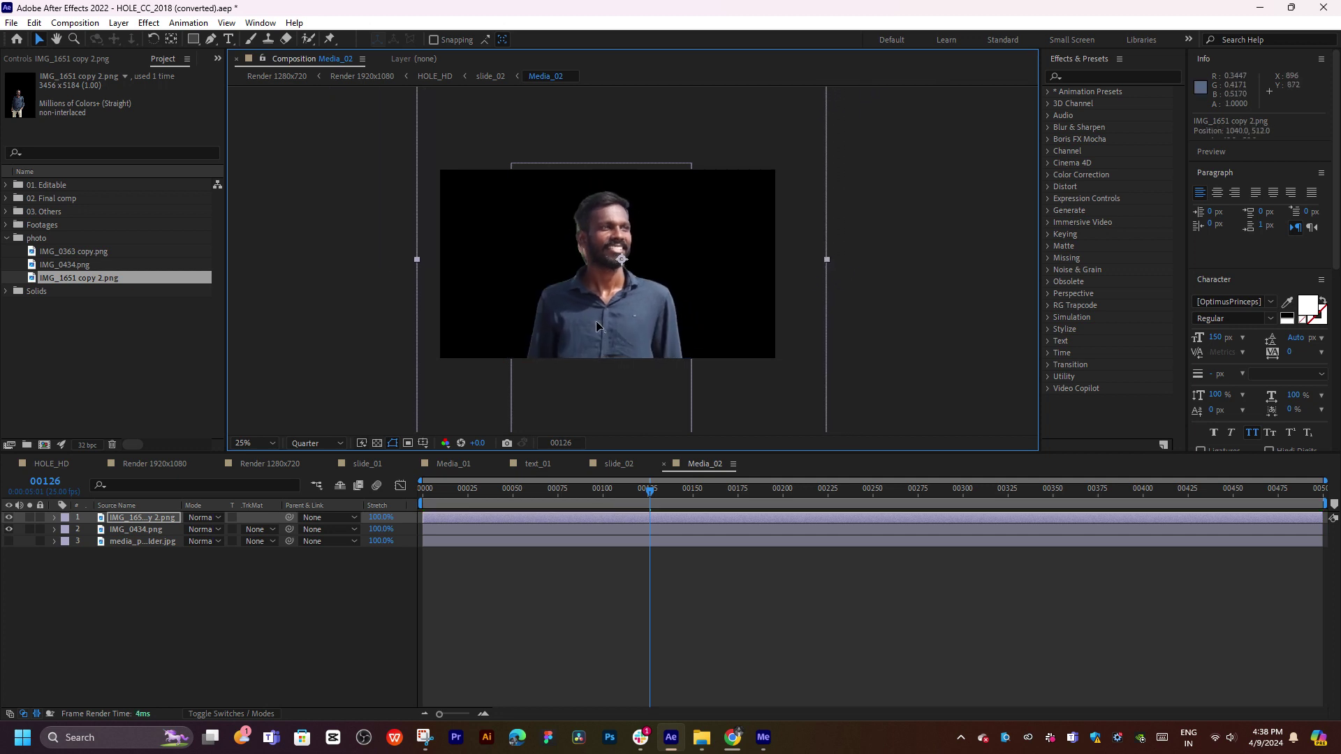
Hide the IMG_0434.png layer in Media_02 and check the cut-out photo in HOLE_HD at frame 375.
left_click(12, 527)
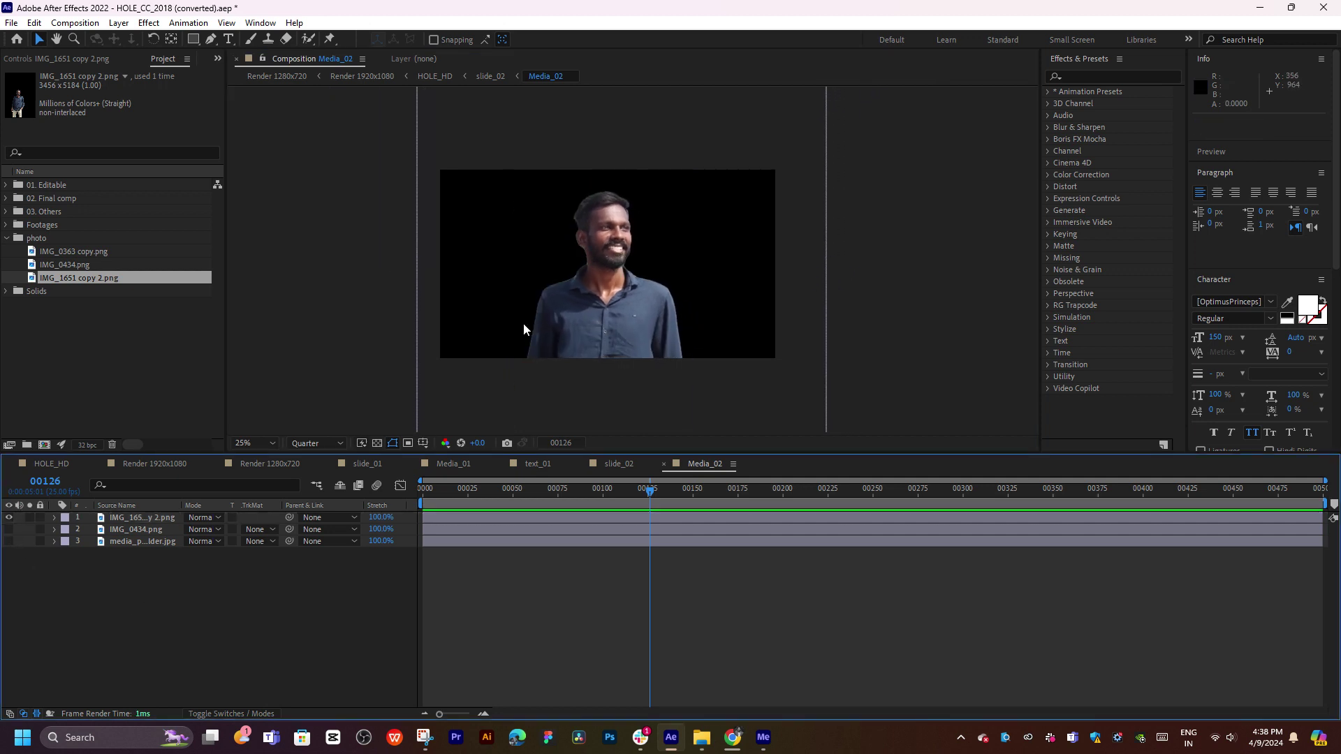
left_click(51, 464)
mouse_move(785, 493)
left_mouse_down()
mouse_move(739, 496)
mouse_move(769, 477)
left_mouse_up()
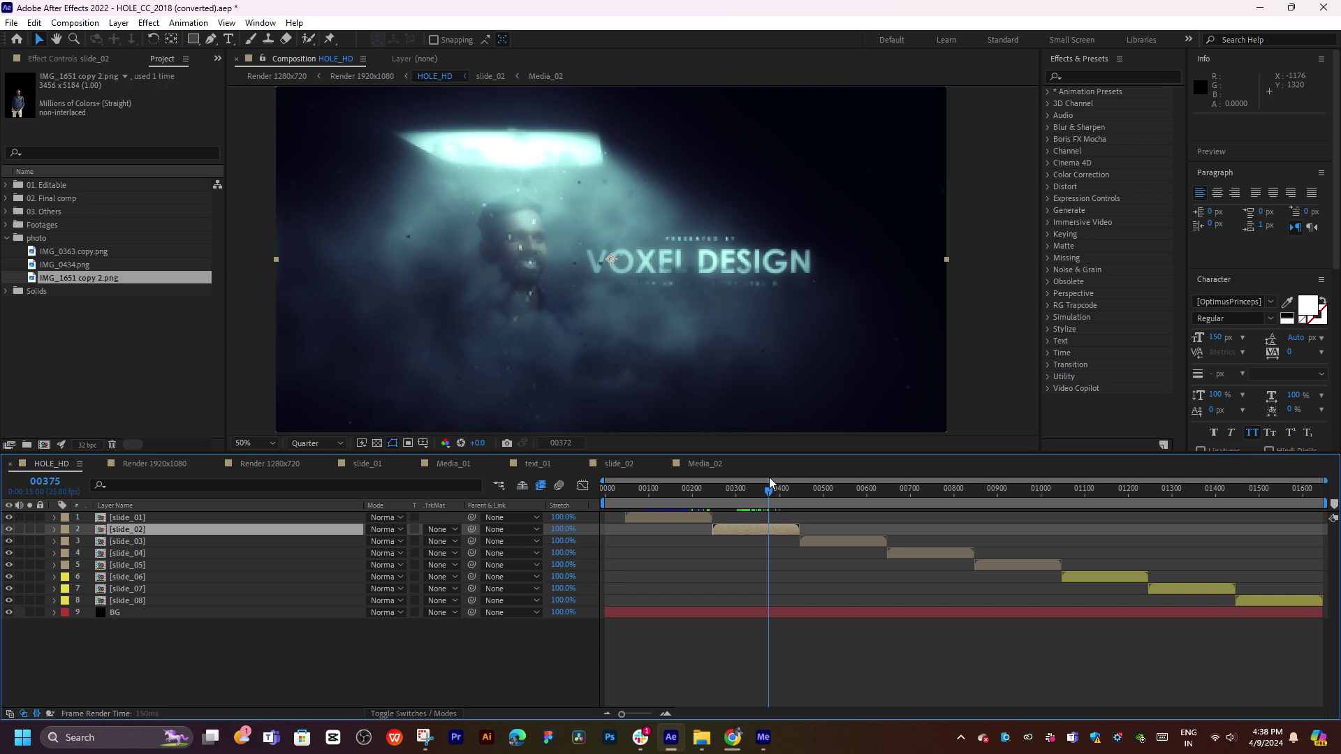
Open the text_02 composition inside slide_02 and scrub to frame 95 to view its title lines.
double_click(764, 531)
double_click(148, 533)
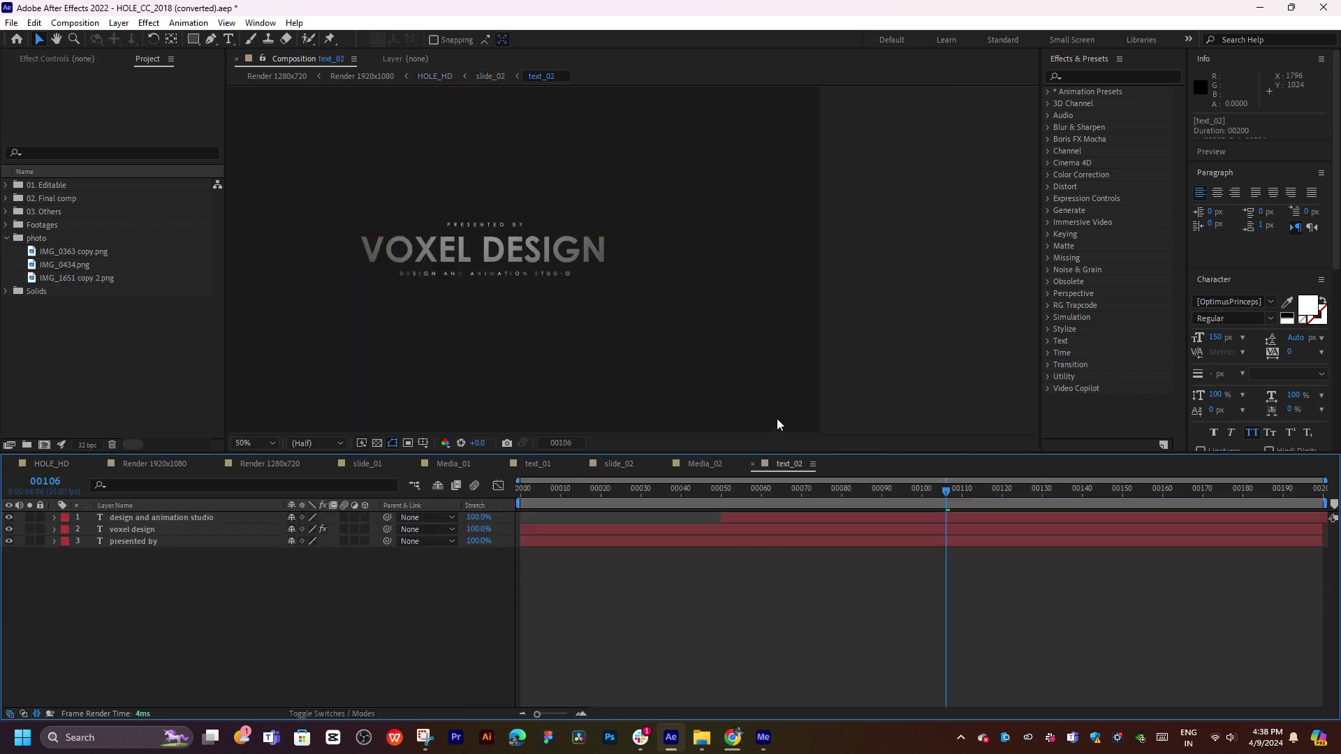
left_click_drag(801, 487, 945, 500)
left_click_drag(945, 500, 901, 496)
Hide the presented by layer in text_02 and replace the voxel design title text with GRAPHIC DESIGNR.
left_click(489, 262)
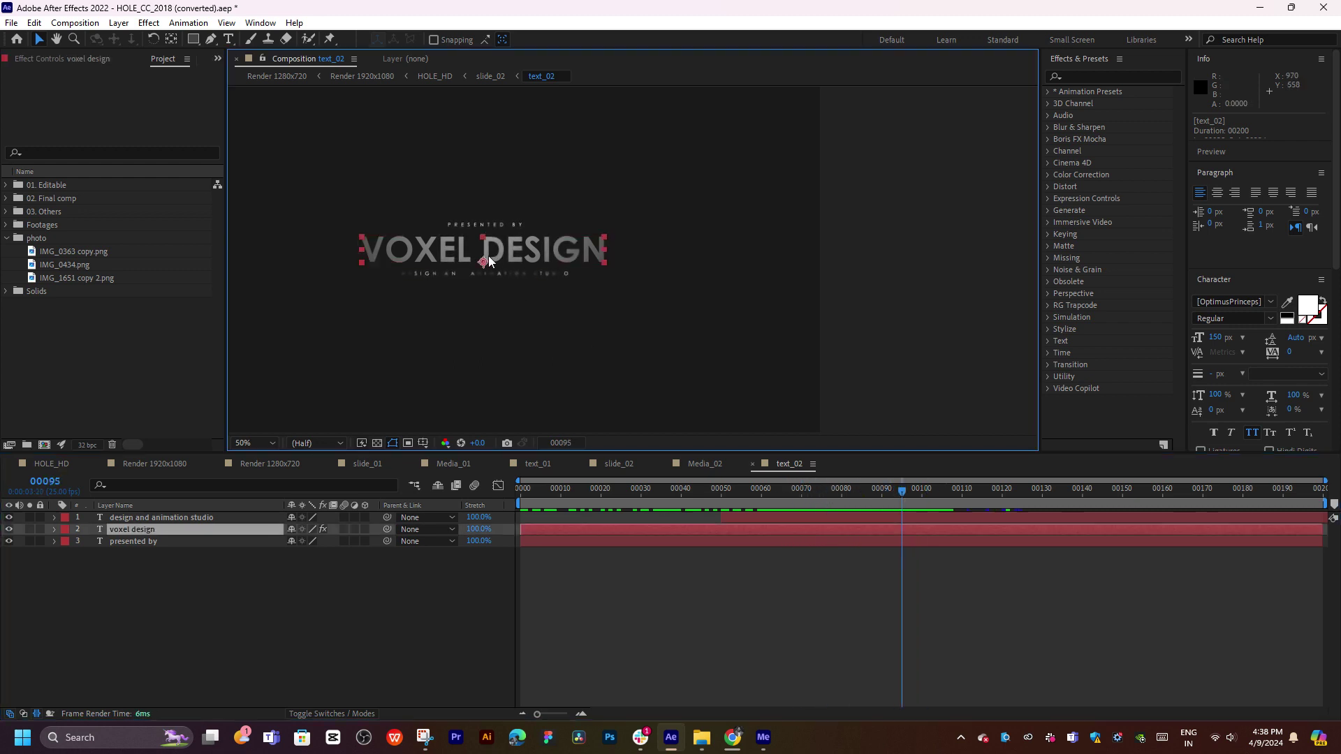
left_click(176, 518, "shift")
left_click(10, 540)
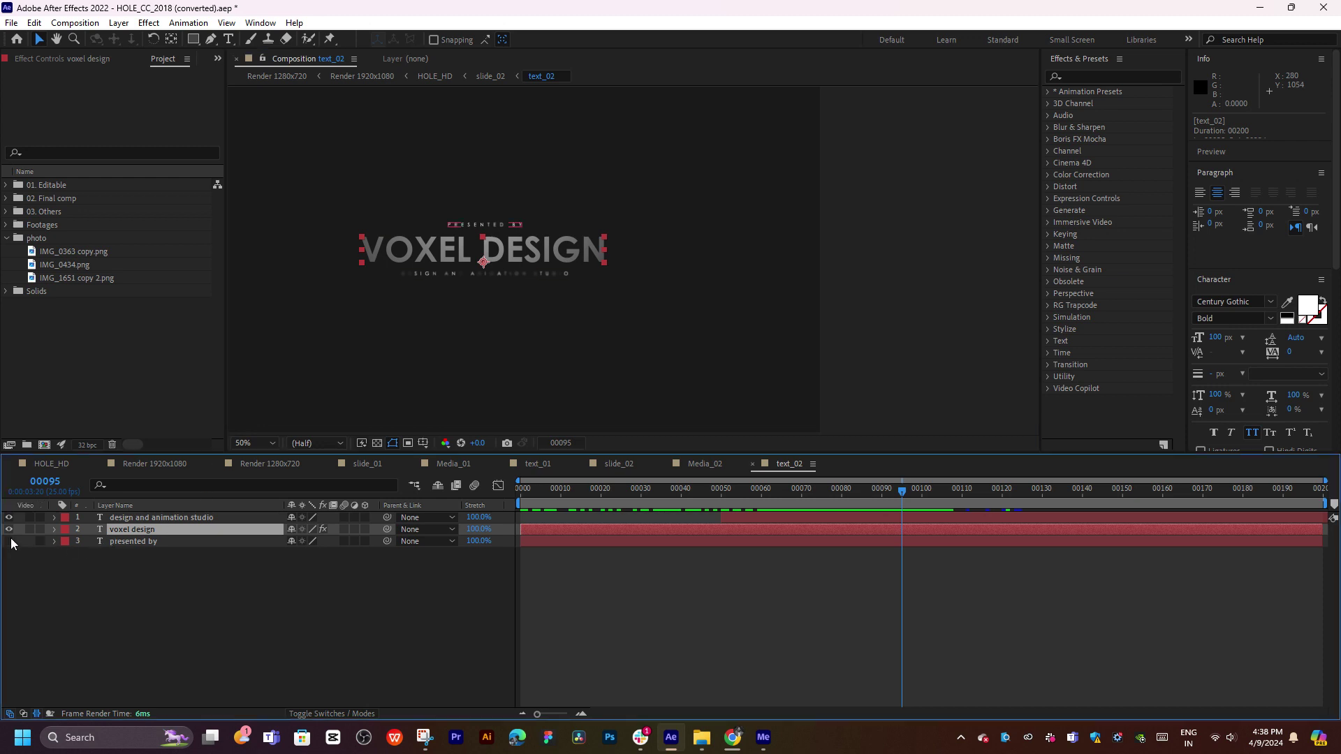
double_click(451, 244)
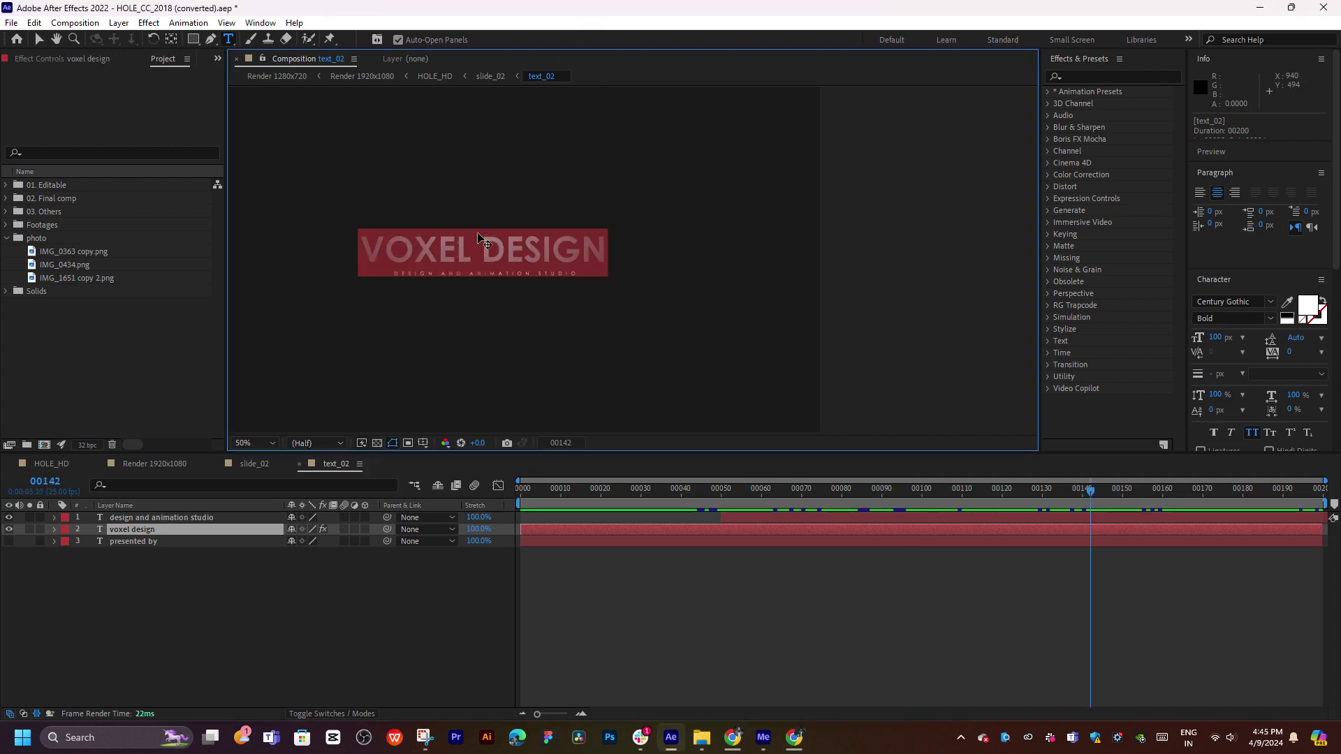
key("ctrl+v")
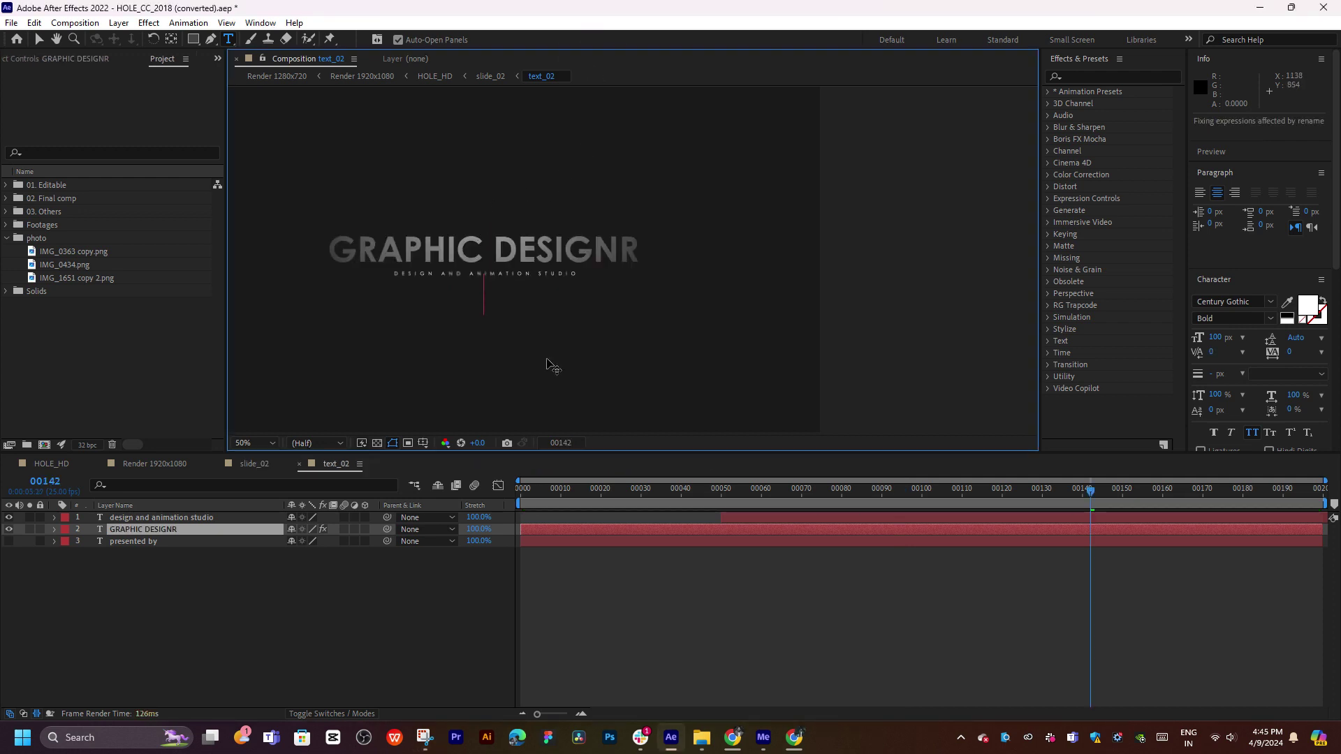
Replace the design and animation studio subtitle in text_02 with Nagercoil, India, copied from the Behance profile in Chrome.
left_click(820, 519)
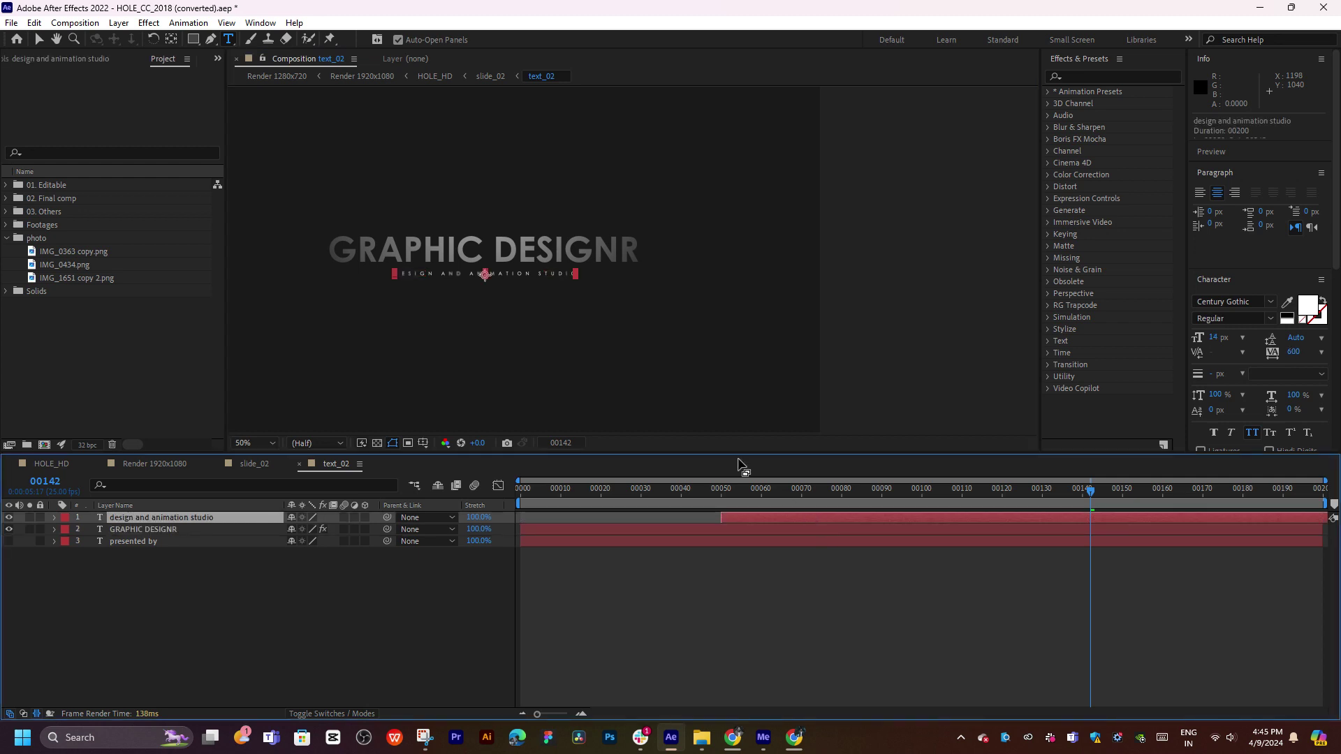
double_click(834, 517)
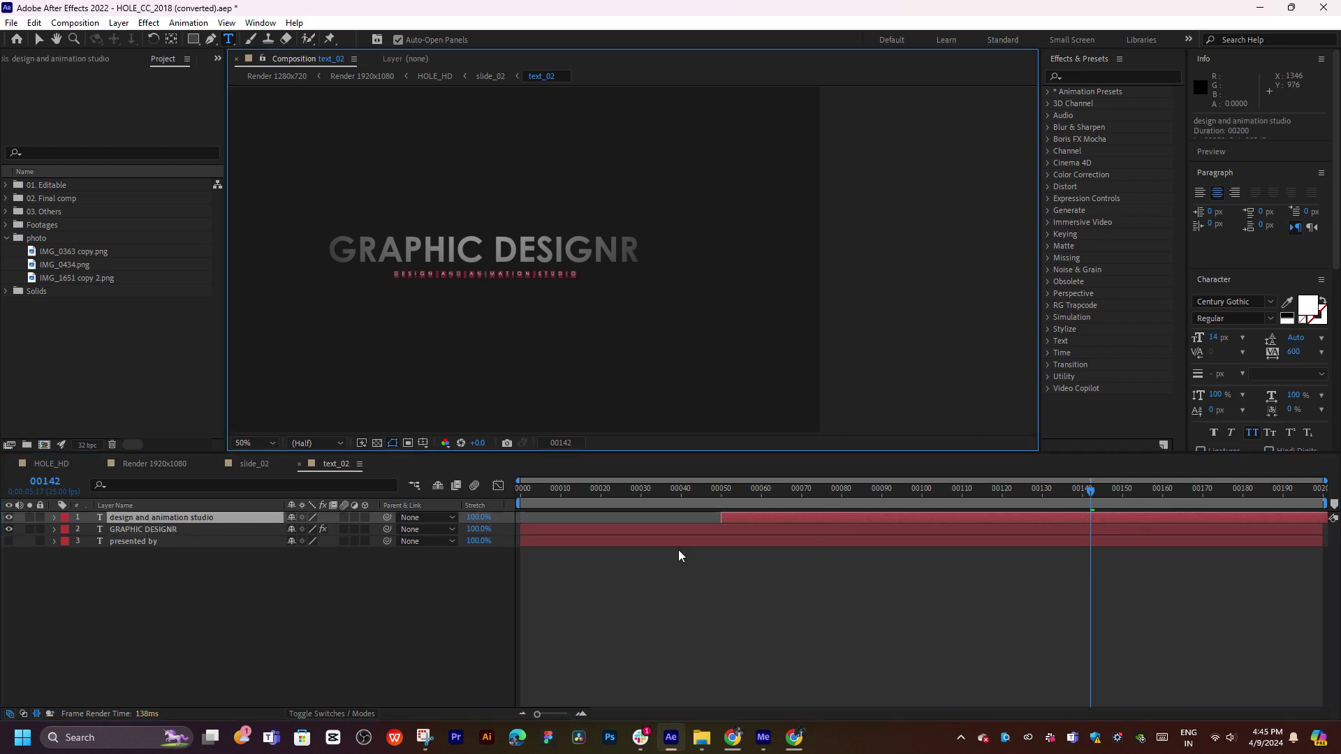
left_click(794, 738)
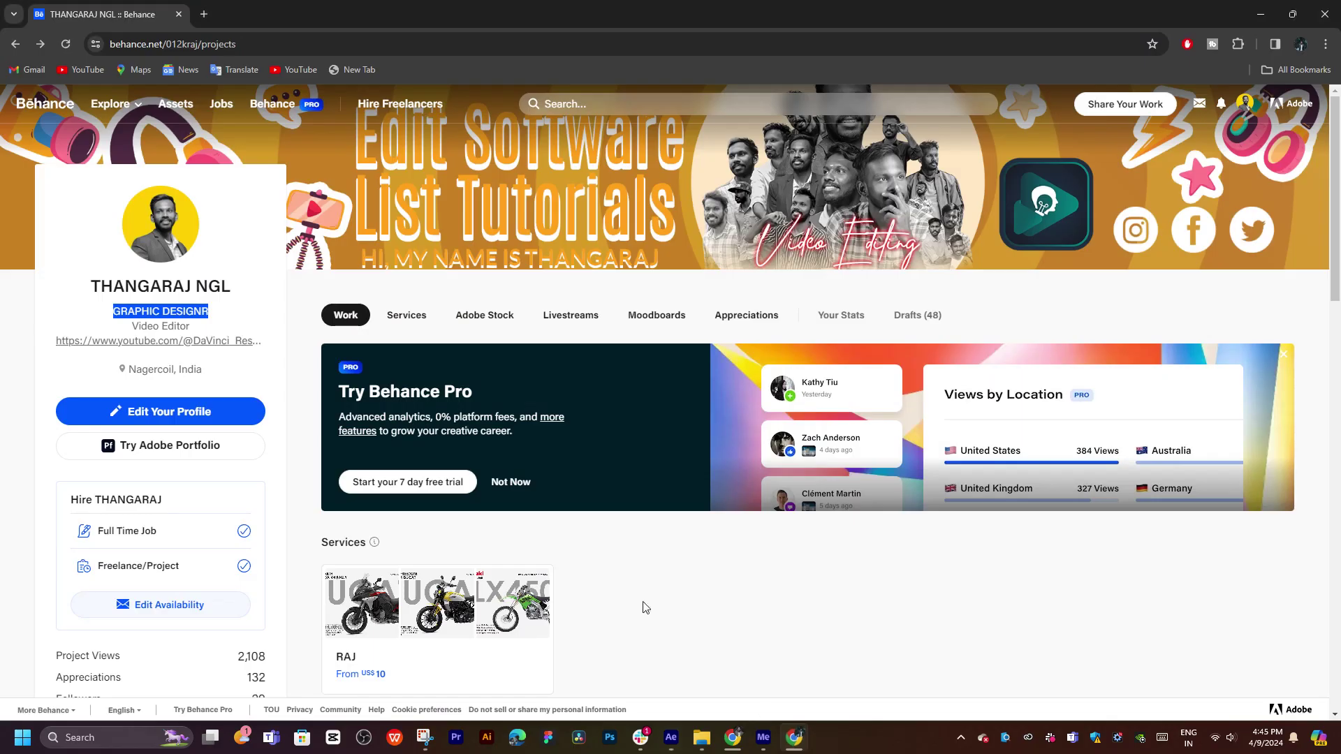
left_click(232, 329)
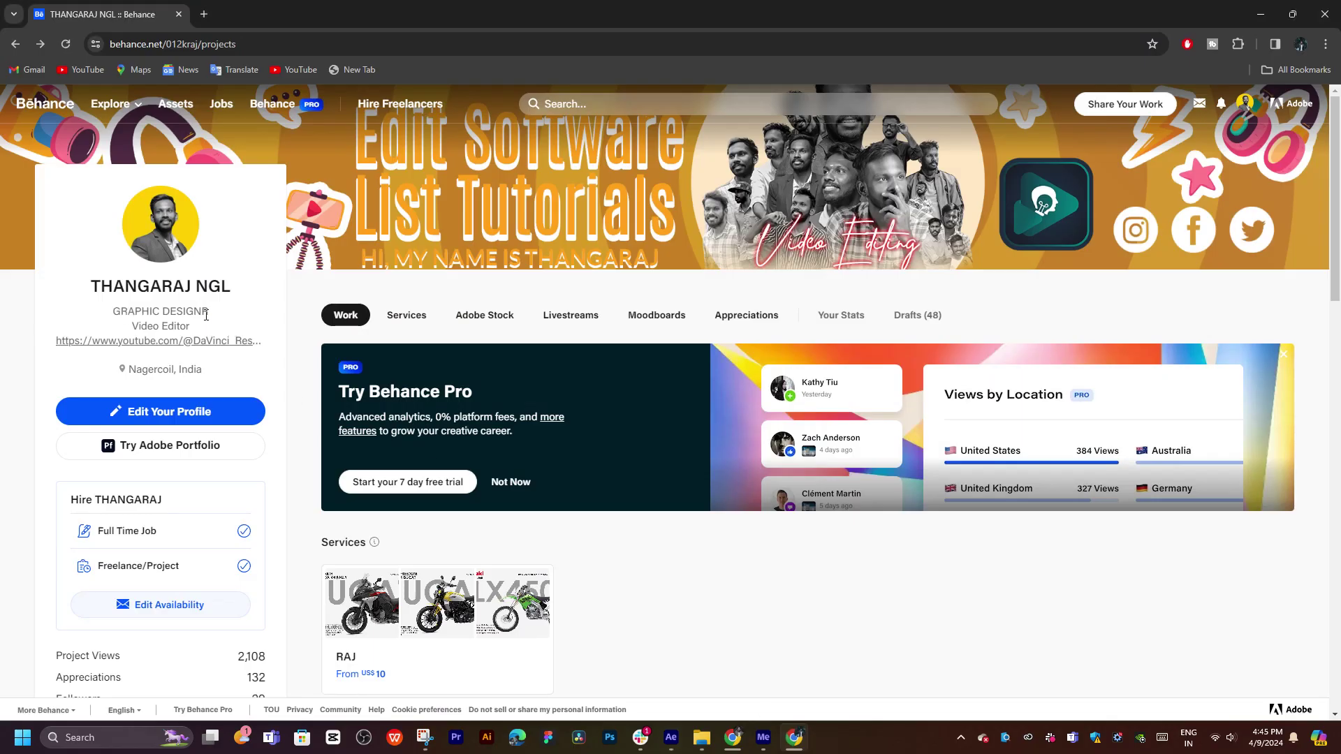
left_click_drag(217, 370, 130, 370)
key("ctrl+c")
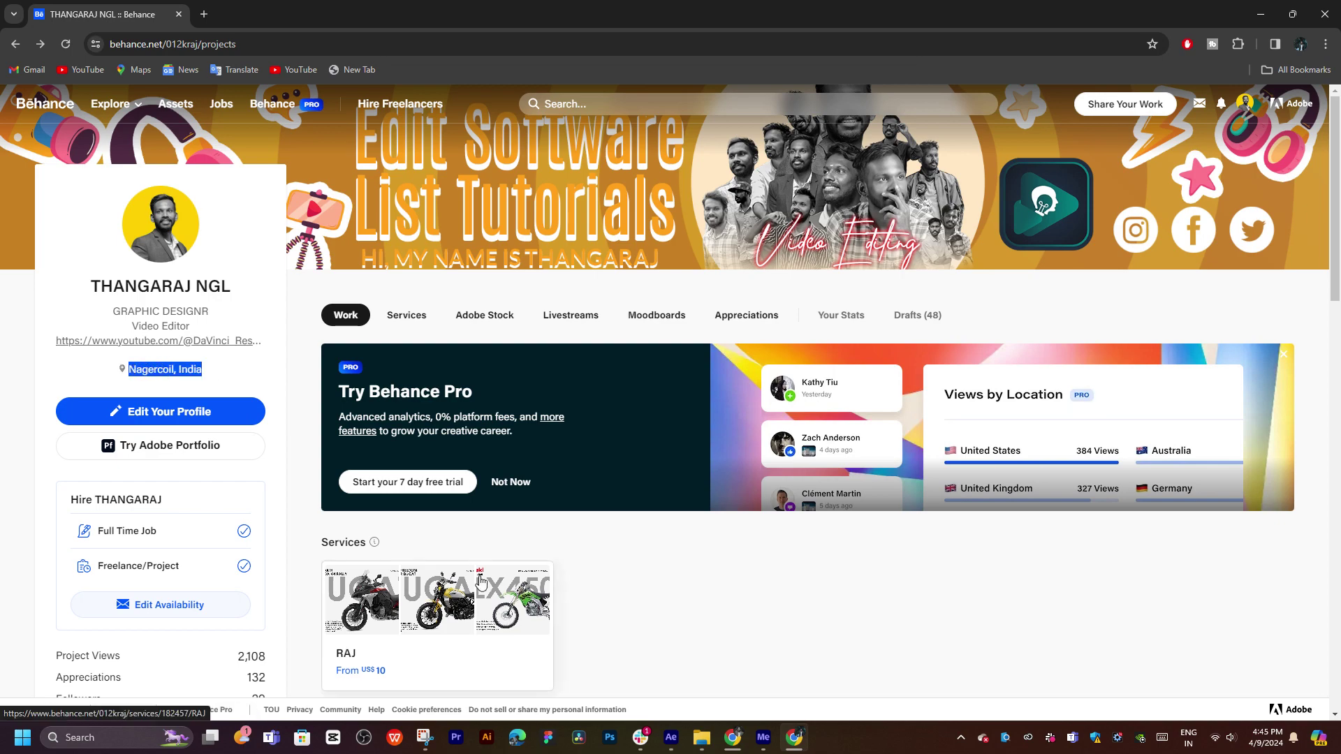
left_click(671, 737)
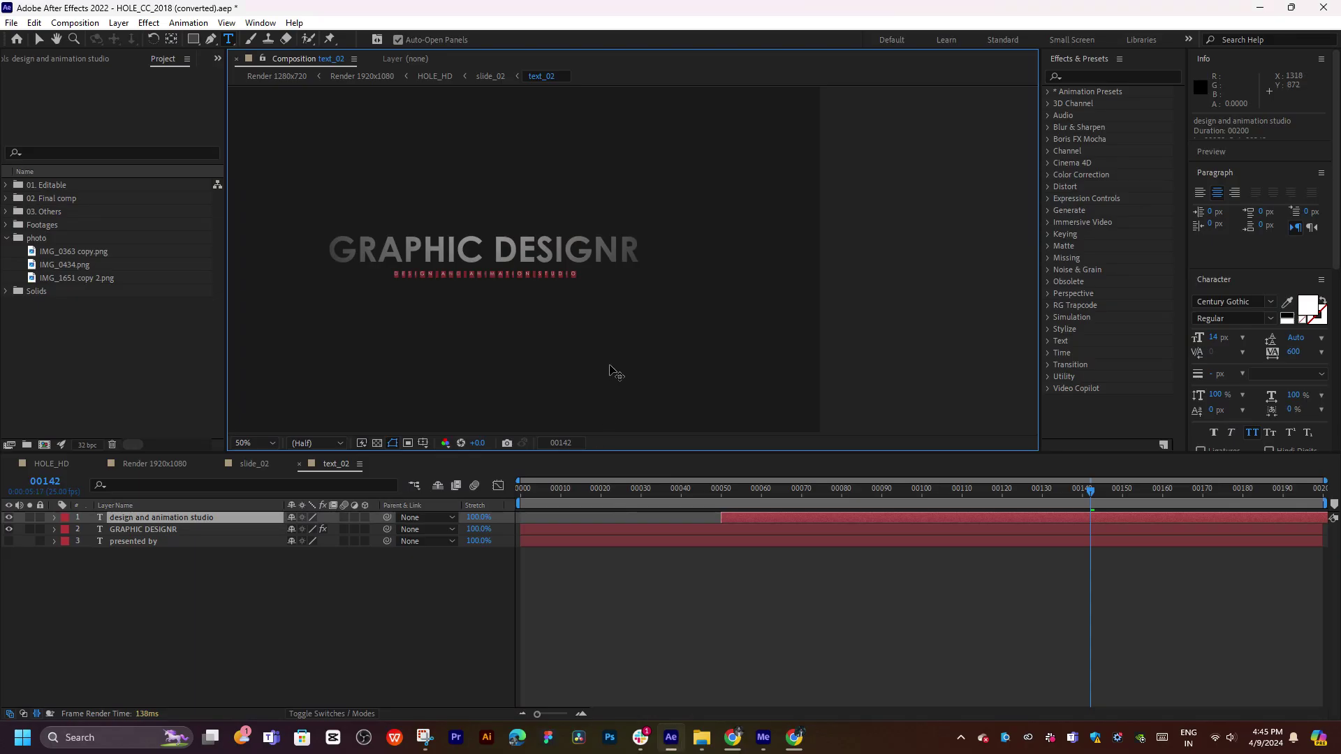
key("ctrl+v")
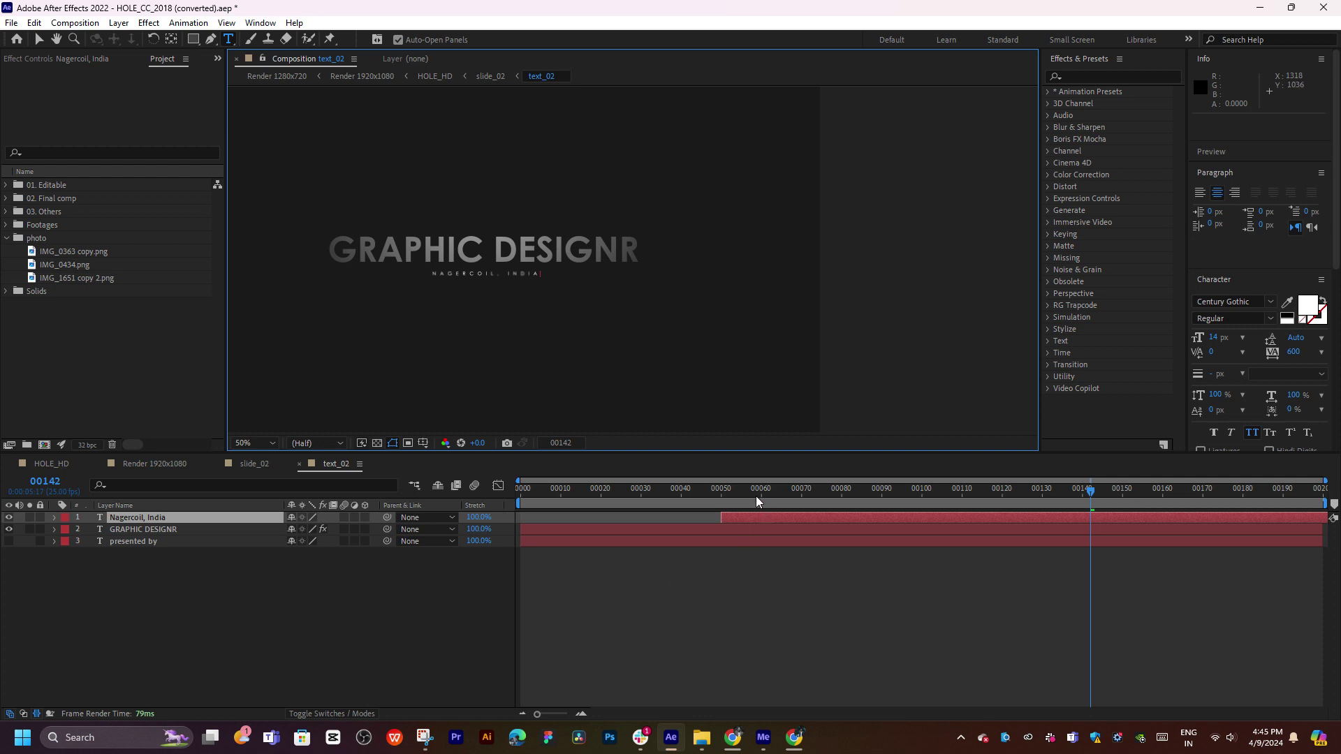
Close text_02 and slide_02, and check the new title in HOLE_HD by scrubbing slide_02 to frame 428.
left_click_drag(756, 496, 1235, 499)
left_click(853, 648)
left_click(297, 464)
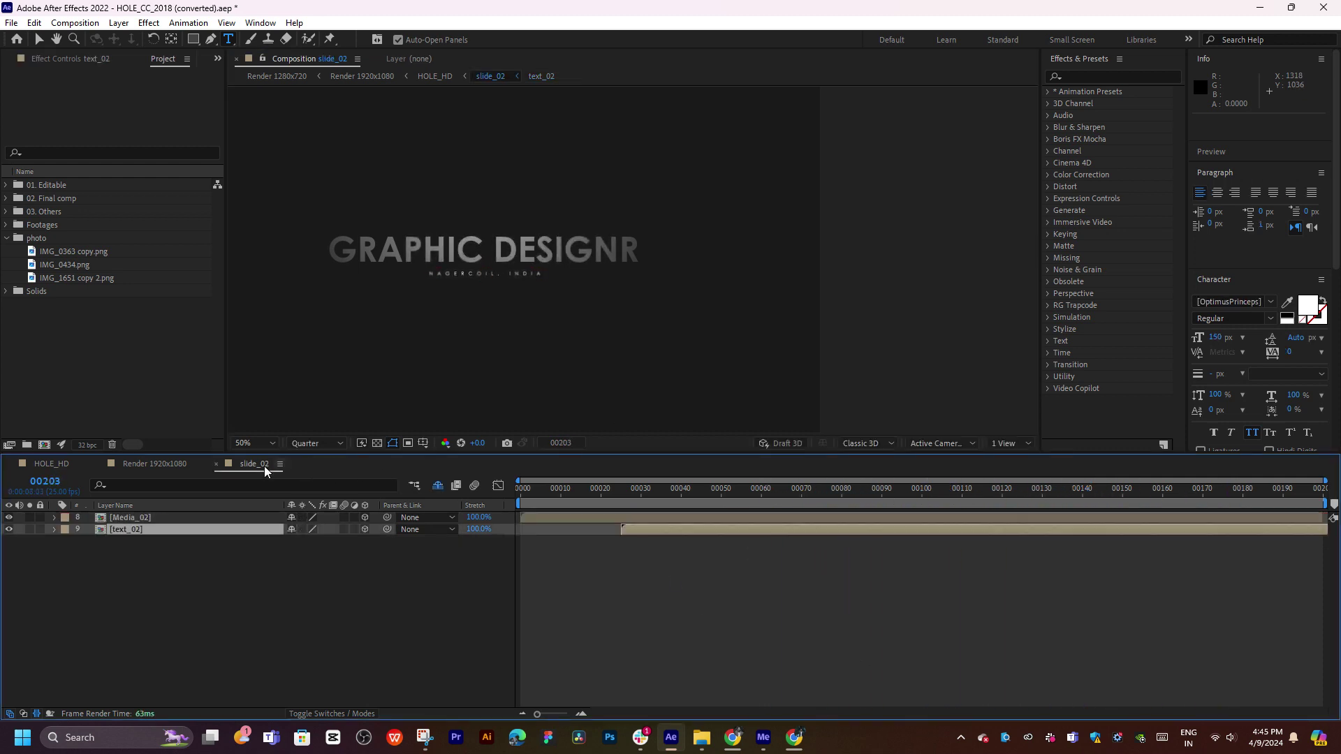
left_click(222, 464)
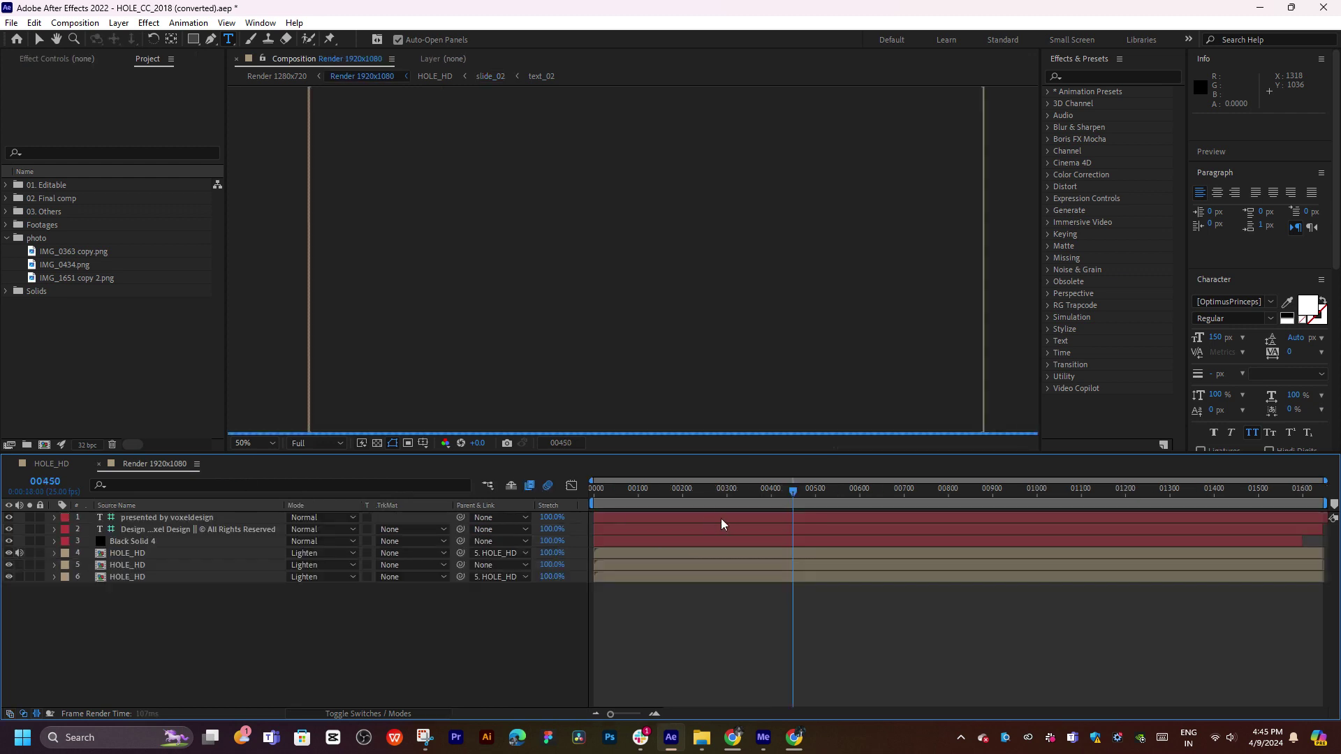
left_click(86, 464)
left_click_drag(753, 489, 793, 499)
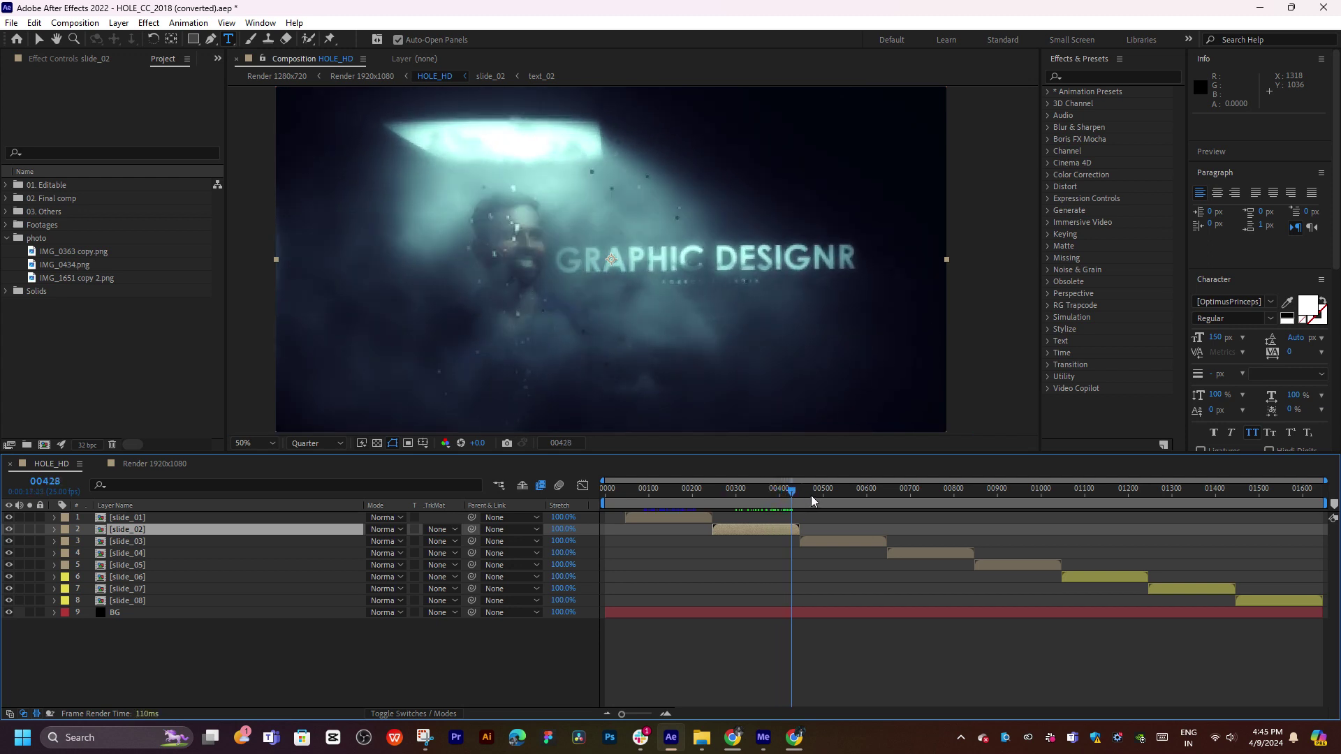
Move HOLE_HD to frame 535 within slide_03 and open that slide's Media_03 composition.
left_click(838, 492)
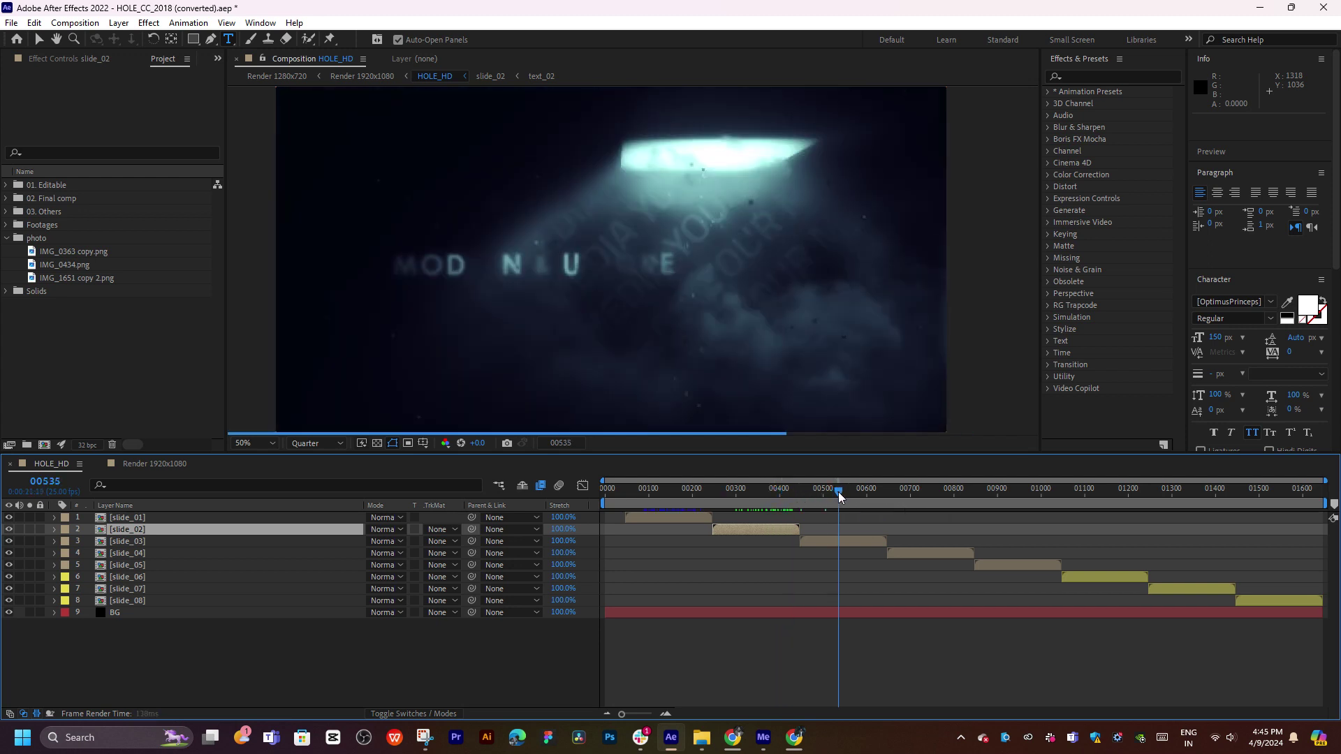
double_click(837, 540)
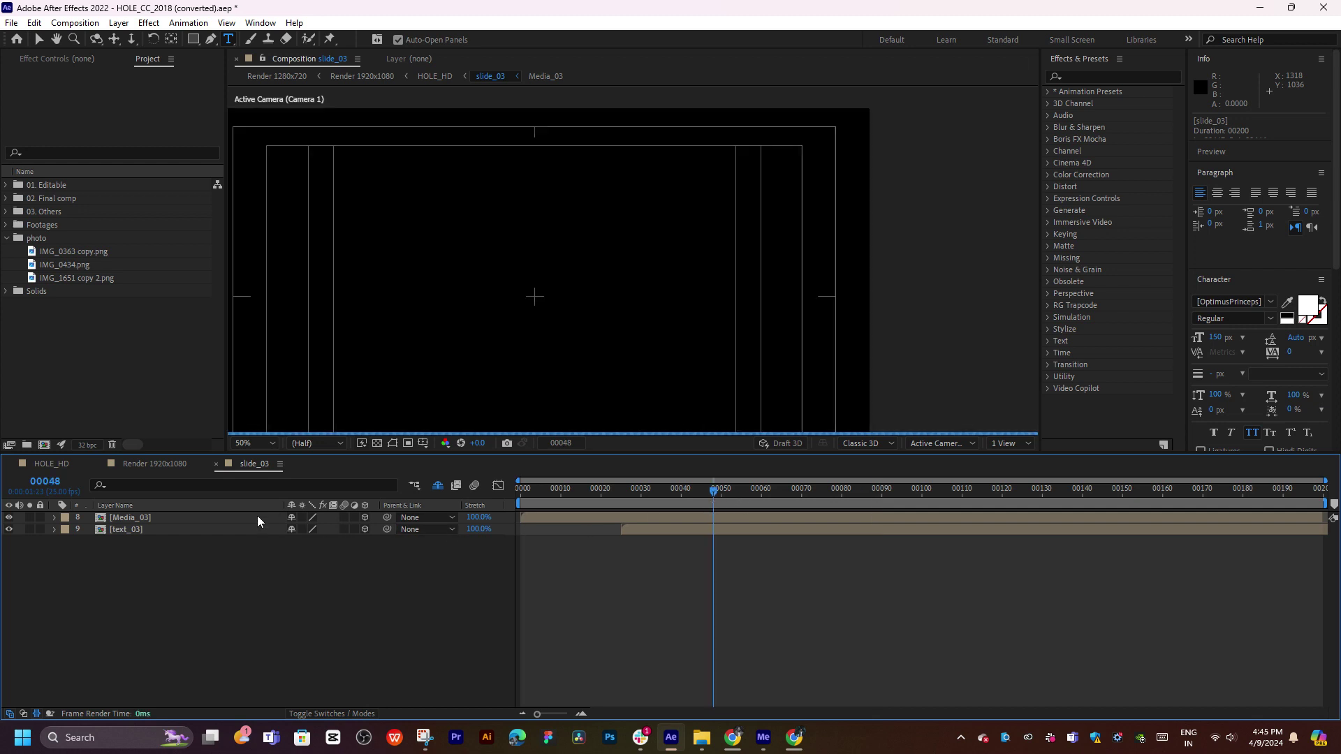
double_click(166, 521)
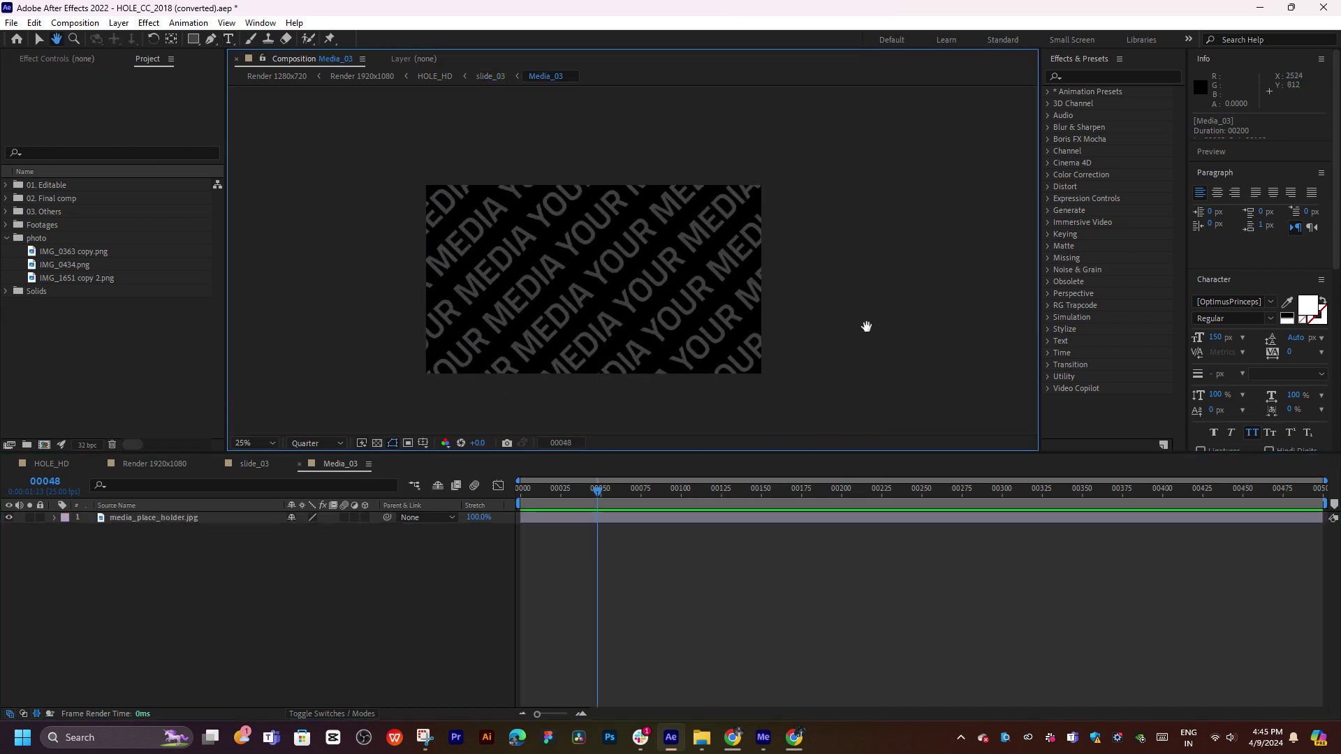
key("v")
left_click_drag(464, 229, 493, 219)
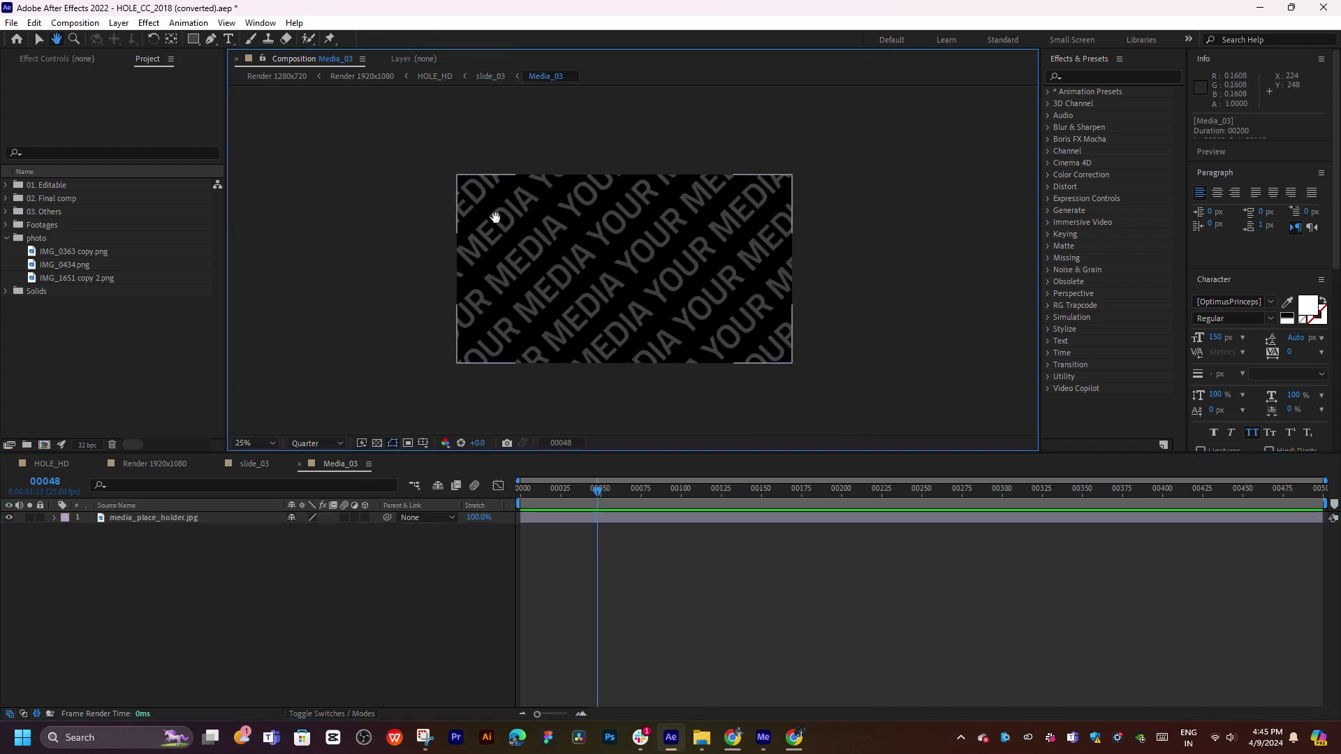
Choose the IMG_0358 copy b photo from the edit folder in File Explorer and add it above media_place_holder.jpg in Media_03.
mouse_move(708, 742)
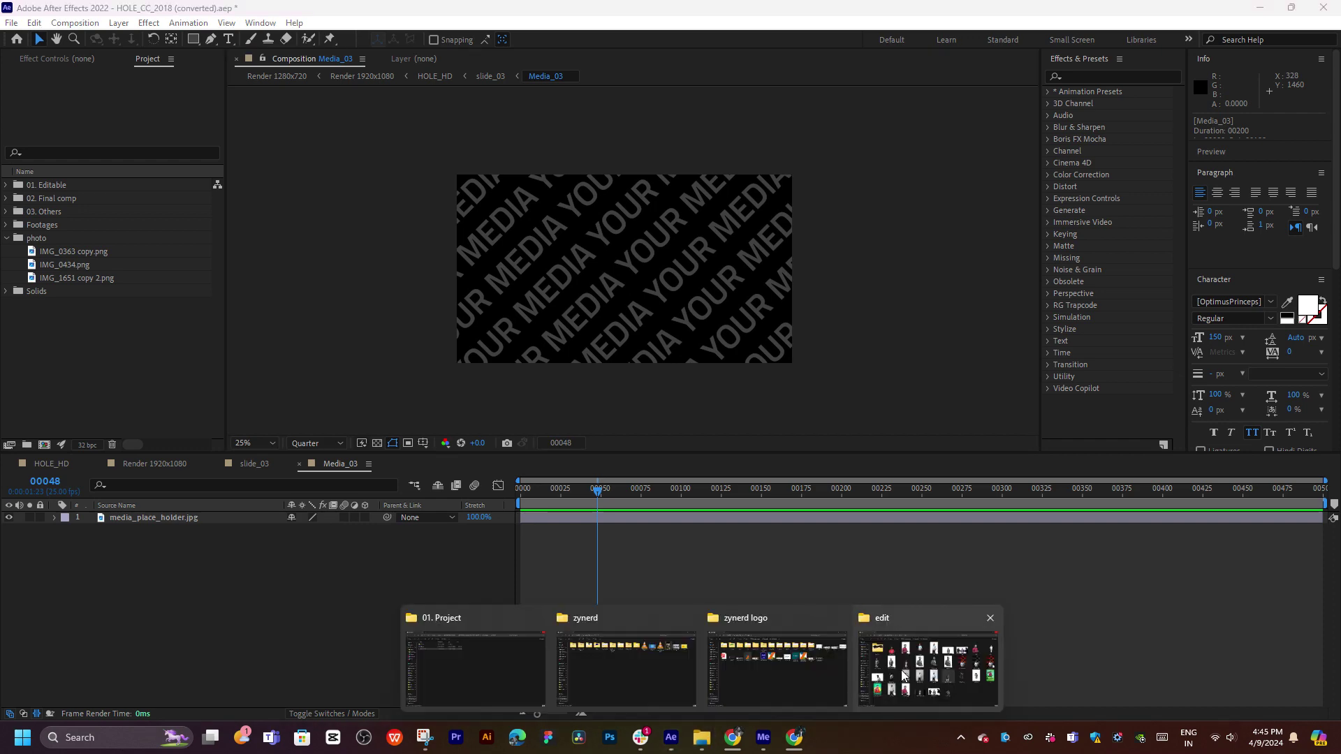
left_click(922, 657)
left_click(1133, 325)
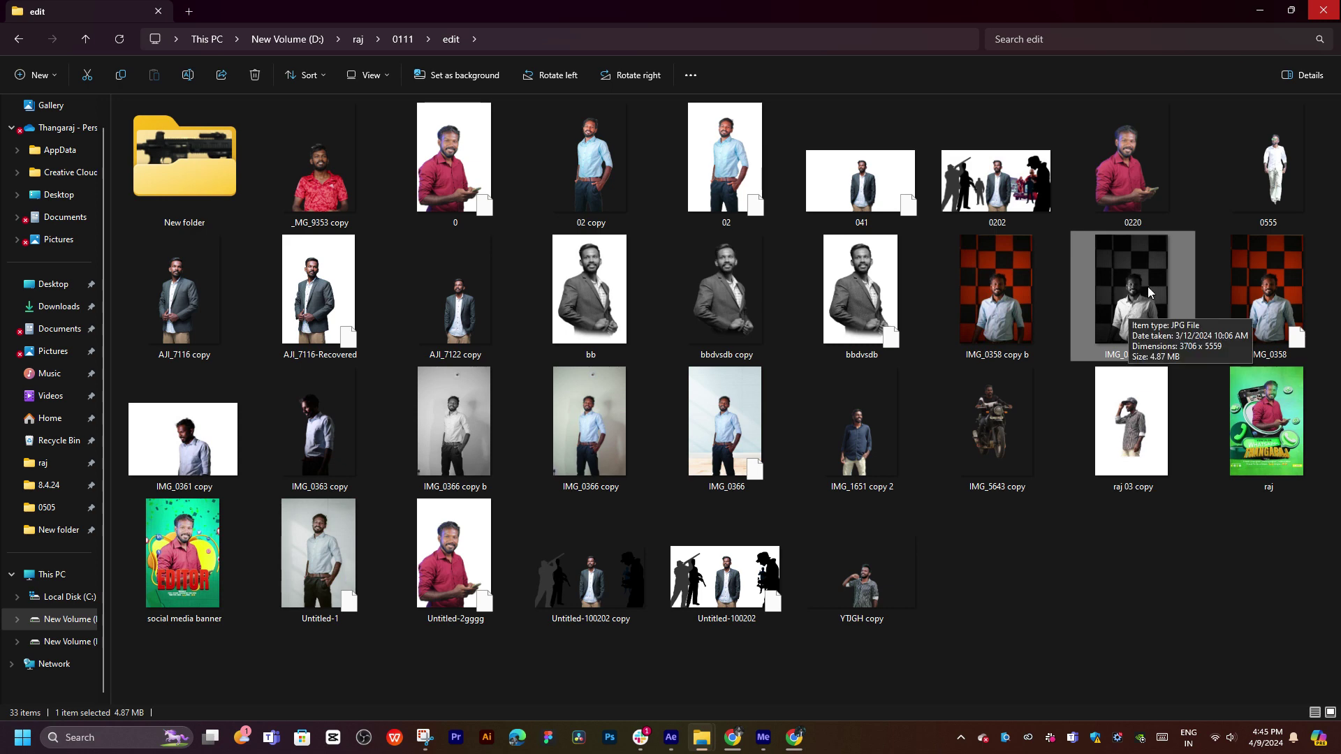
left_click(1015, 289)
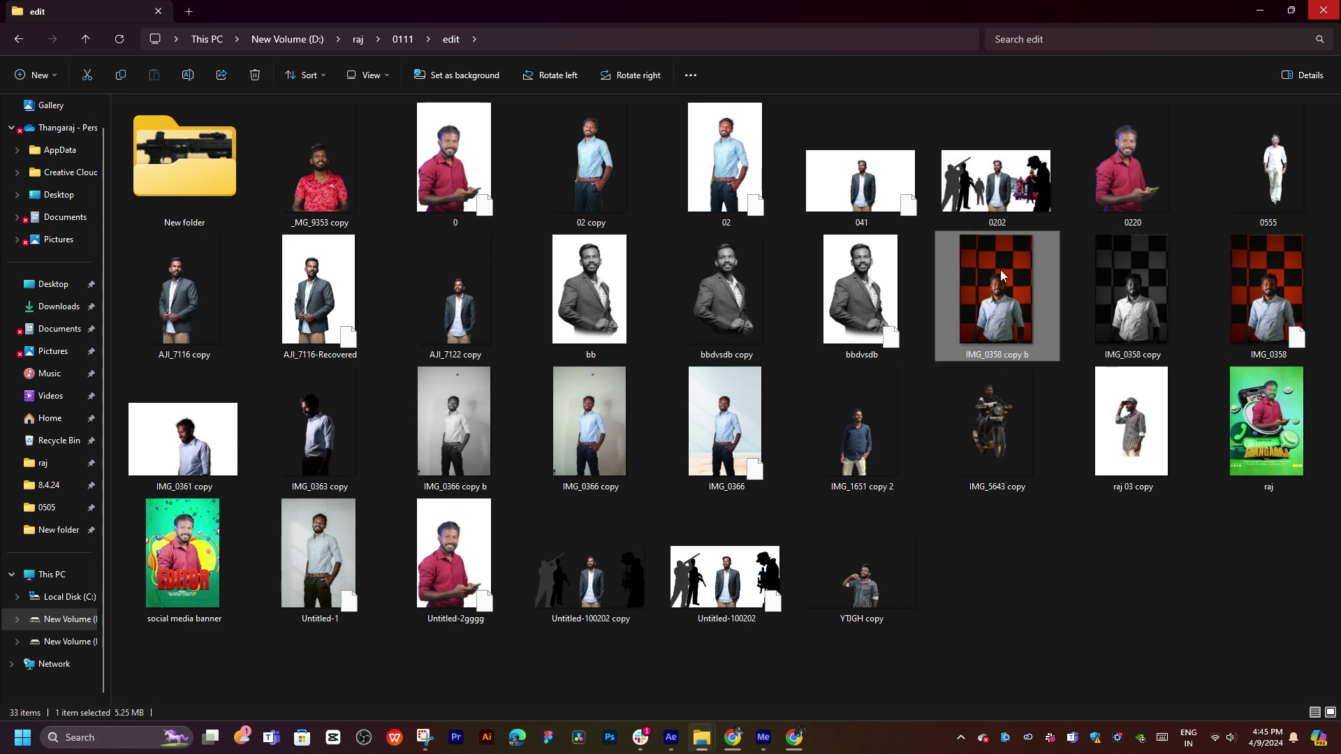
left_click_drag(1000, 270, 105, 521)
key("alt+Tab")
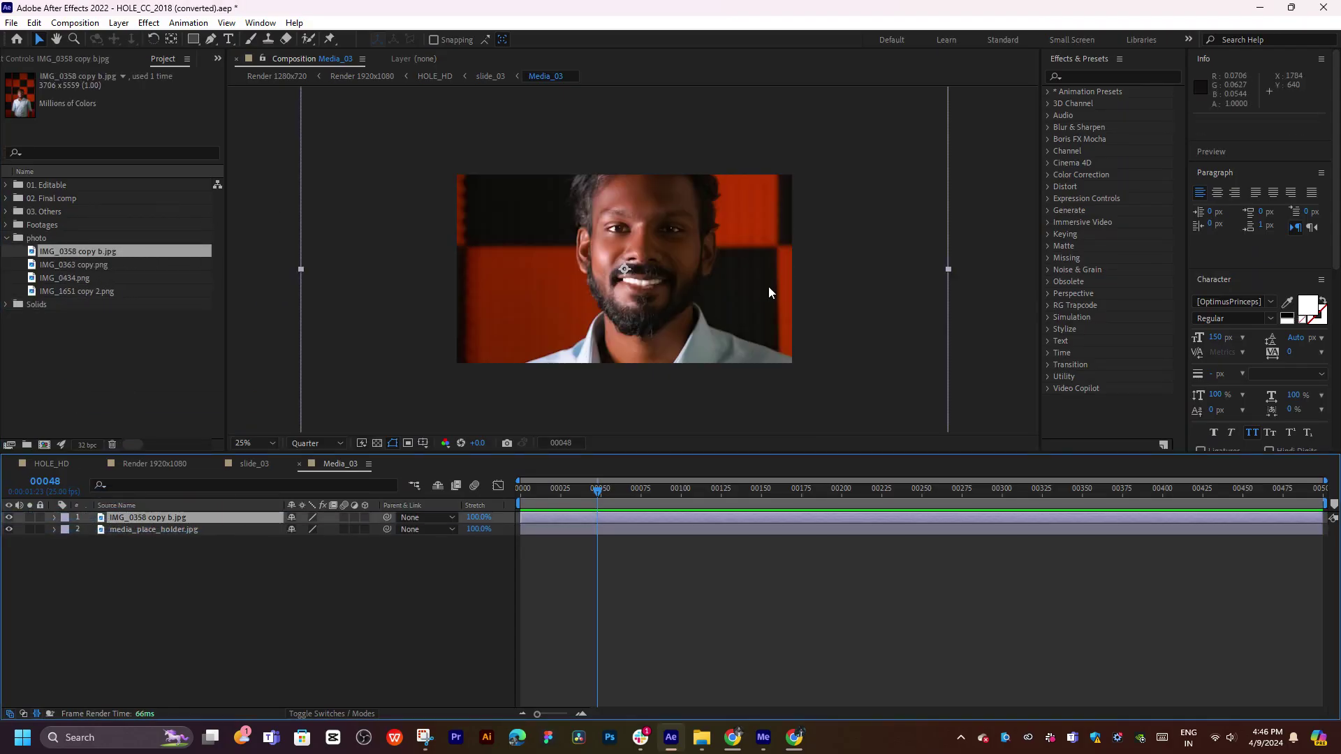
Scale IMG_0358 copy b.jpg down to about Media_03's frame width at position 960, 516, and check it in slide_03 at frame 62.
left_click_drag(948, 269, 799, 268)
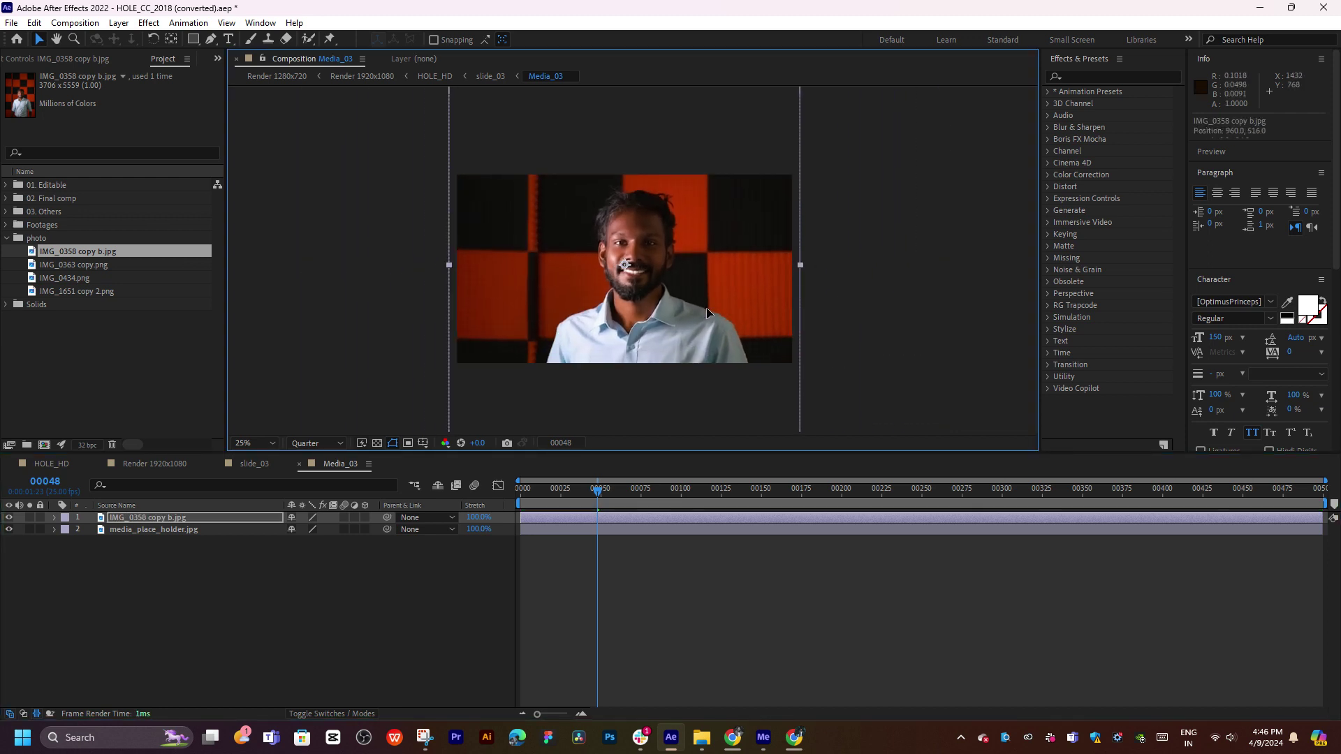
left_click(254, 476)
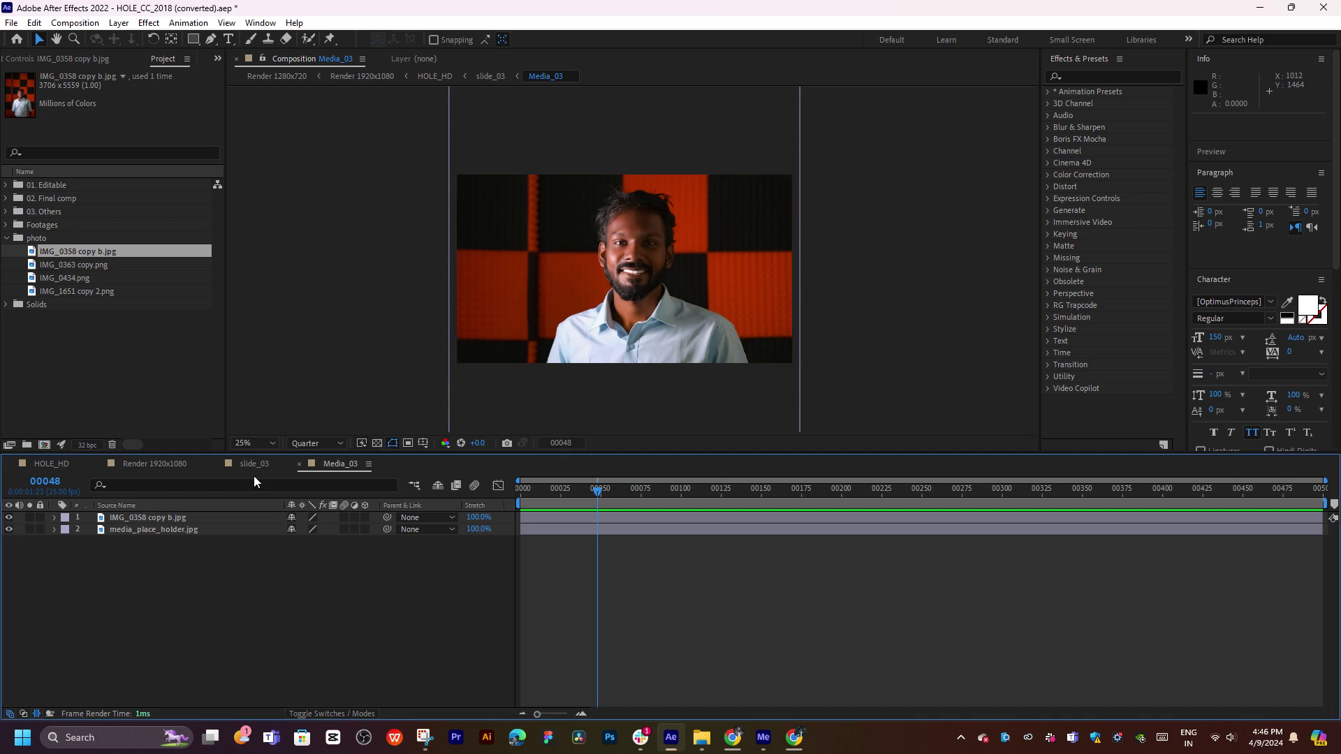
left_click(255, 467)
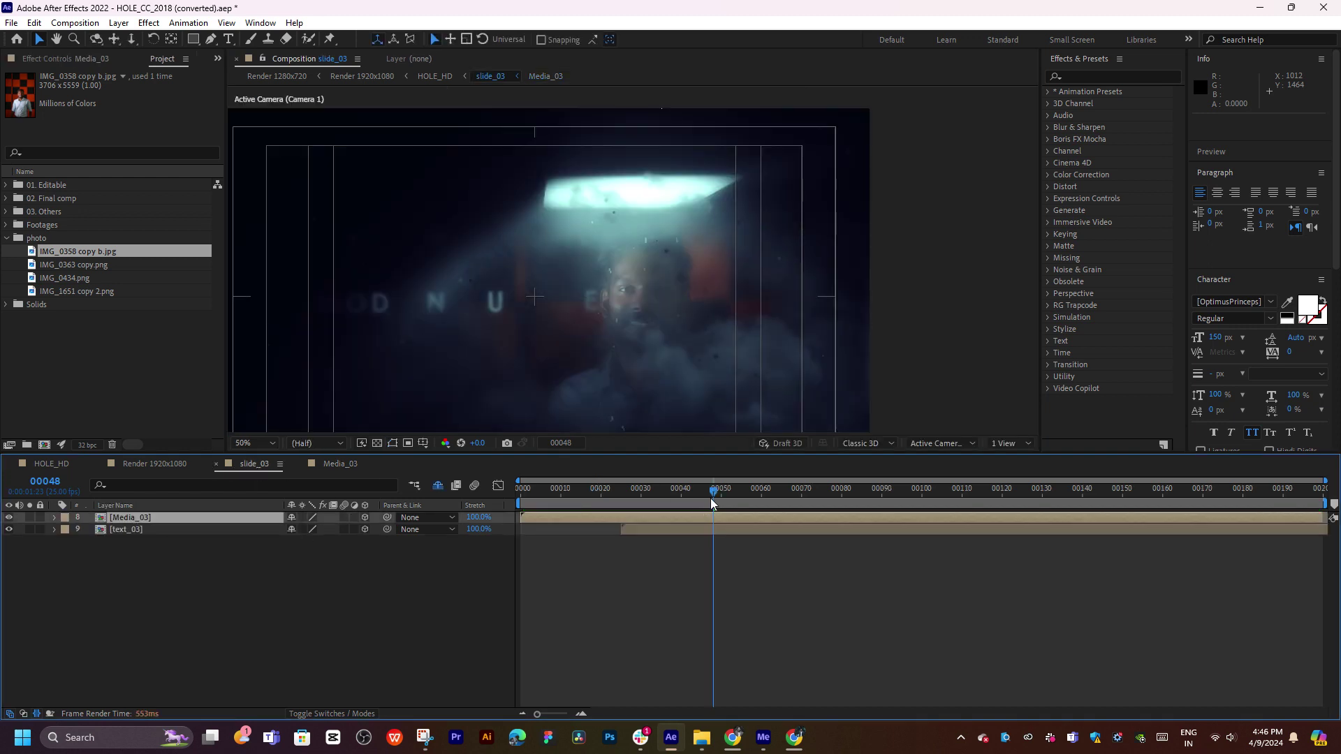
left_click_drag(710, 497, 764, 502)
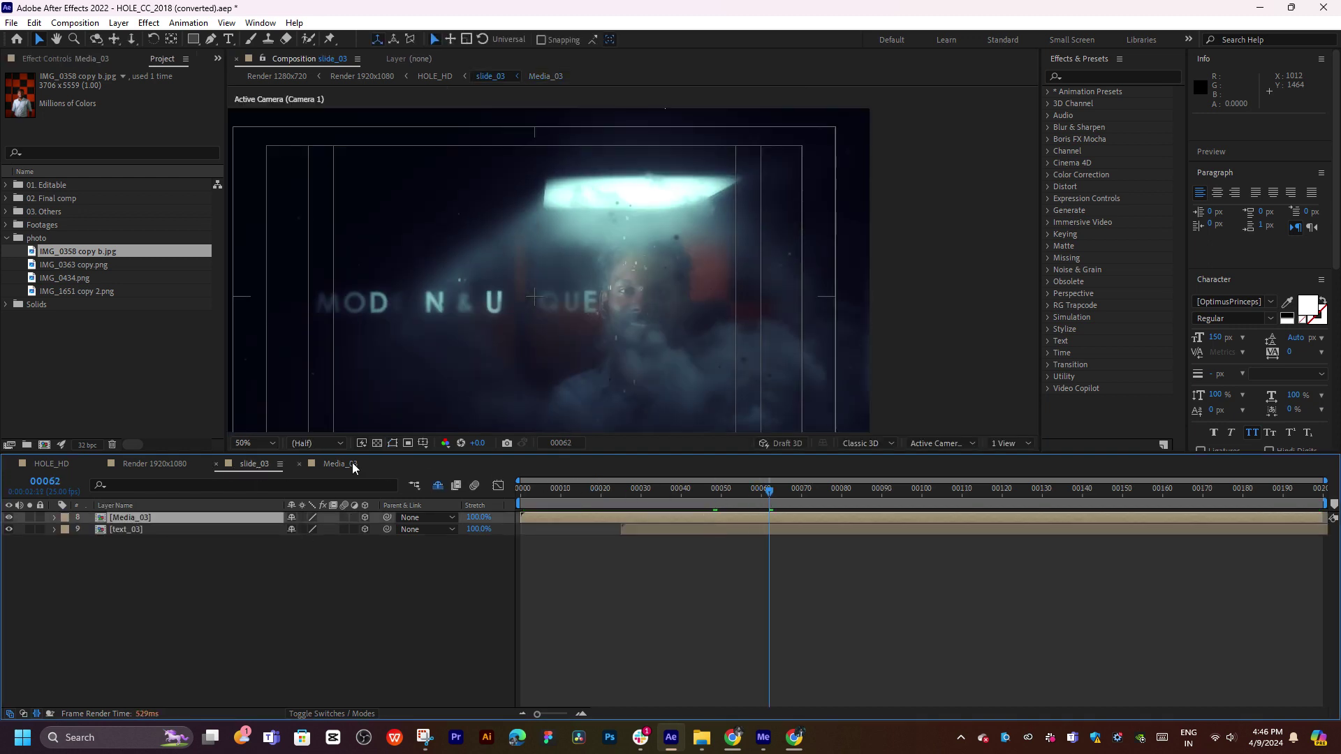
Import Untitled-1.psd from the edit folder into the photo folder as a composition and add it as Media_03's top layer.
left_click(350, 464)
mouse_move(701, 737)
left_click(936, 672)
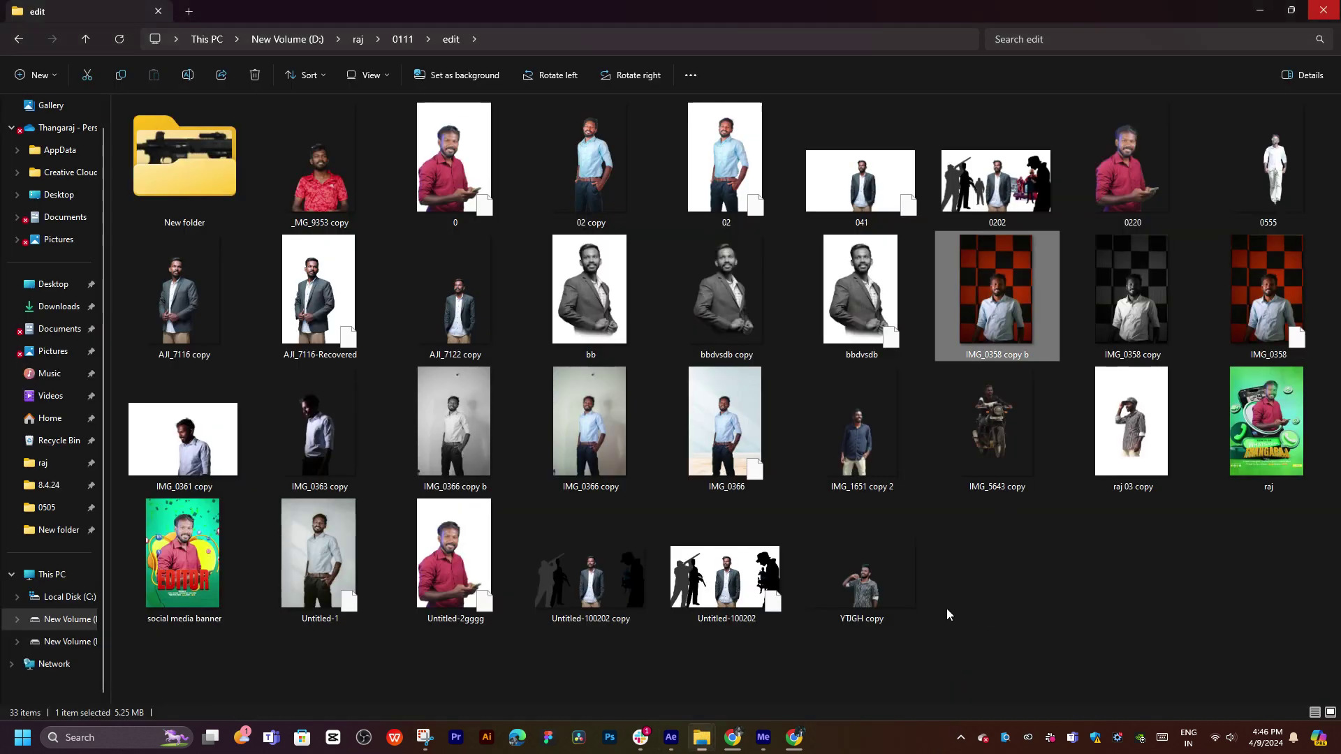
left_click(1127, 165)
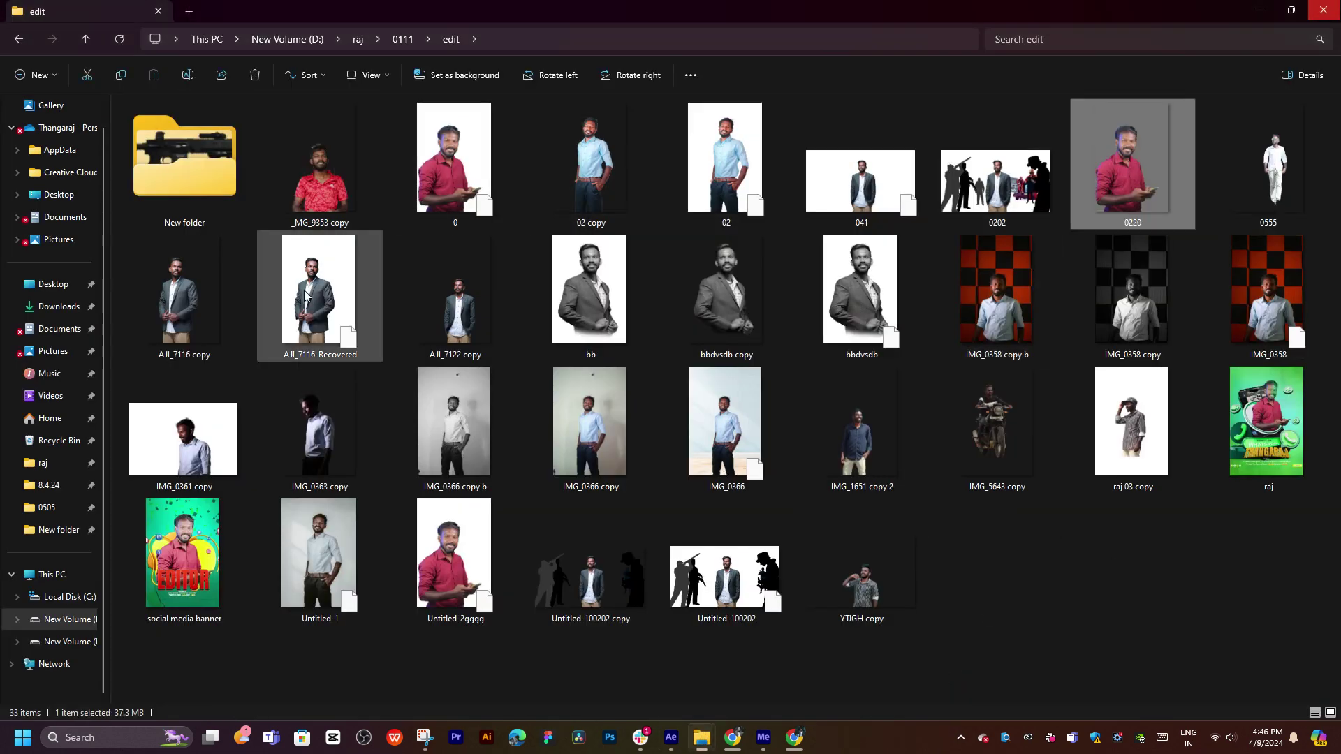
left_click(318, 552)
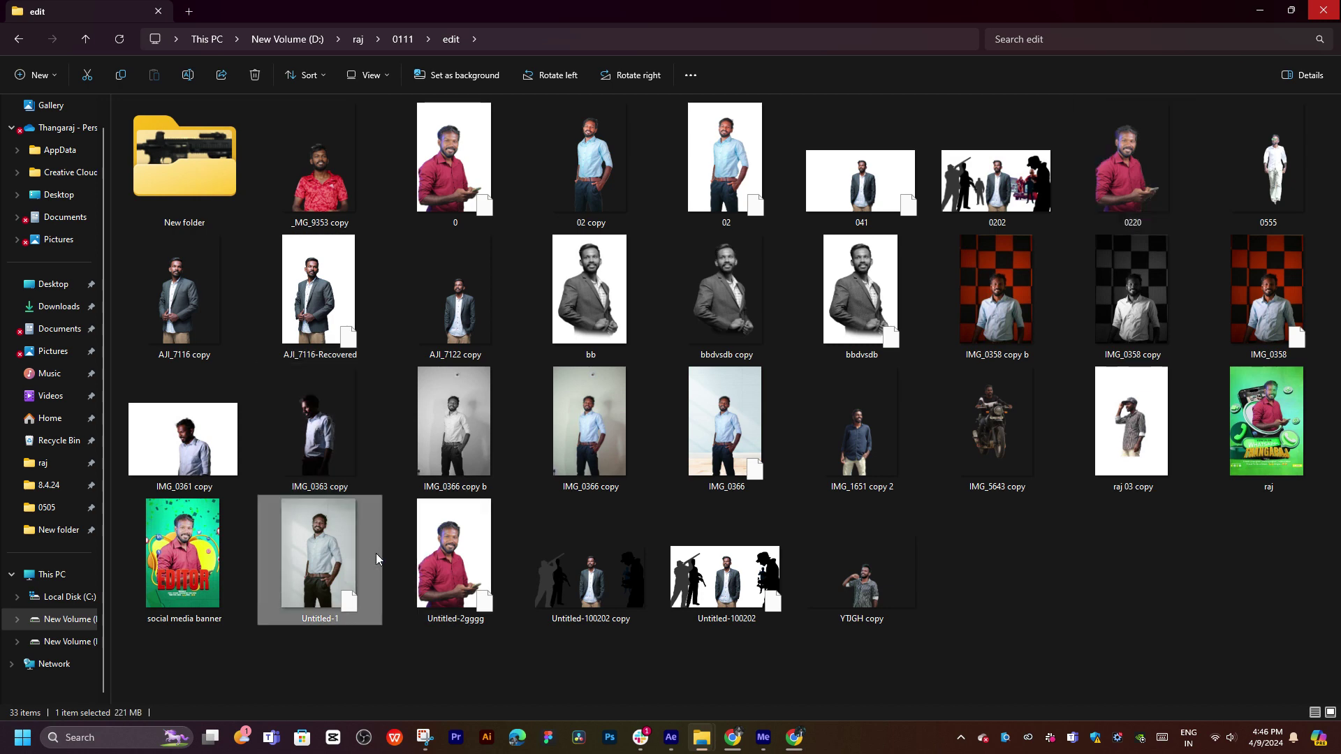
left_click_drag(322, 557, 141, 286)
key("alt+Tab")
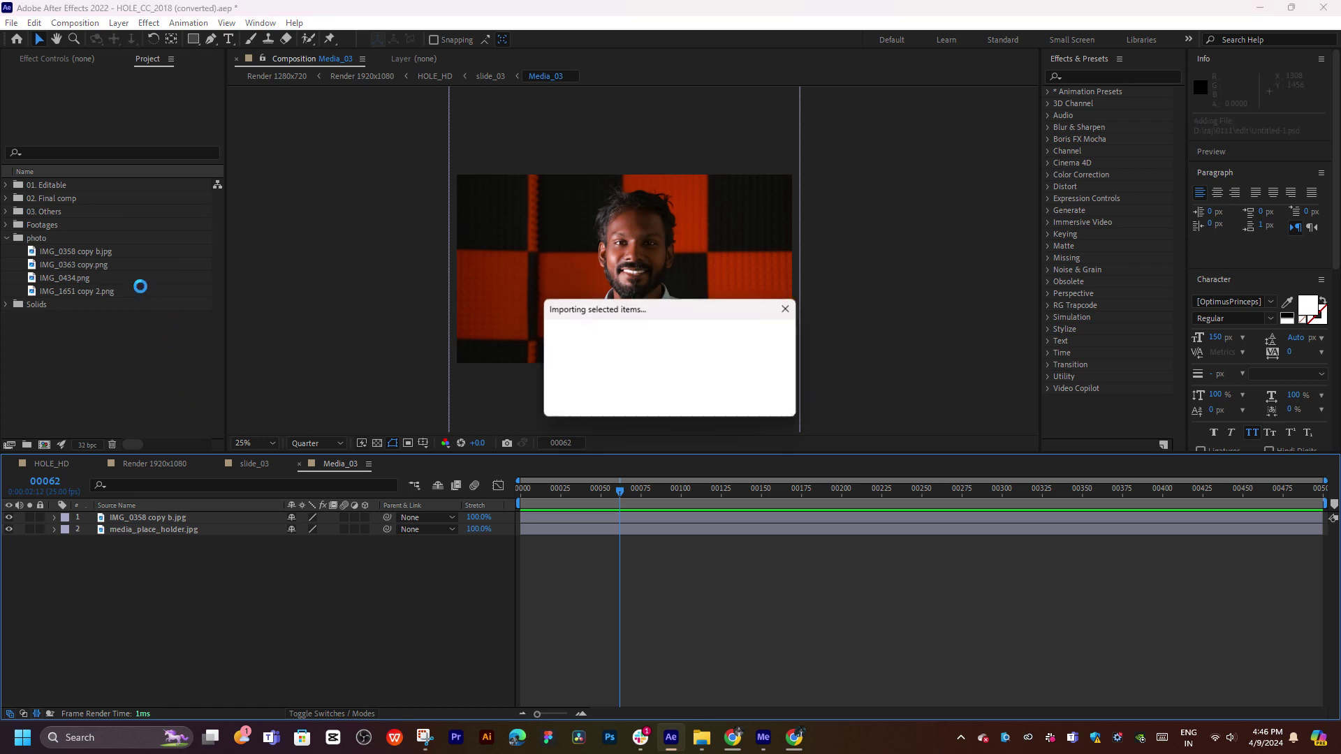
left_click(712, 447)
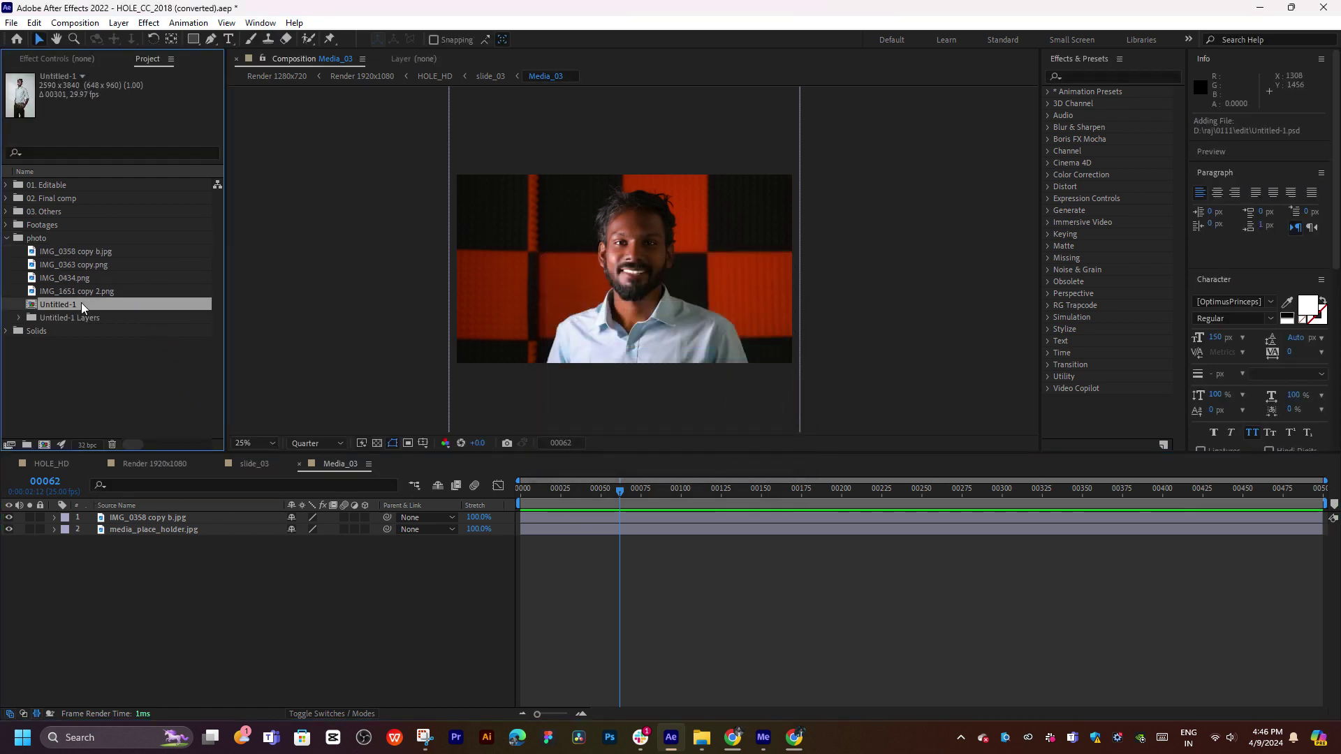
left_click_drag(77, 308, 82, 518)
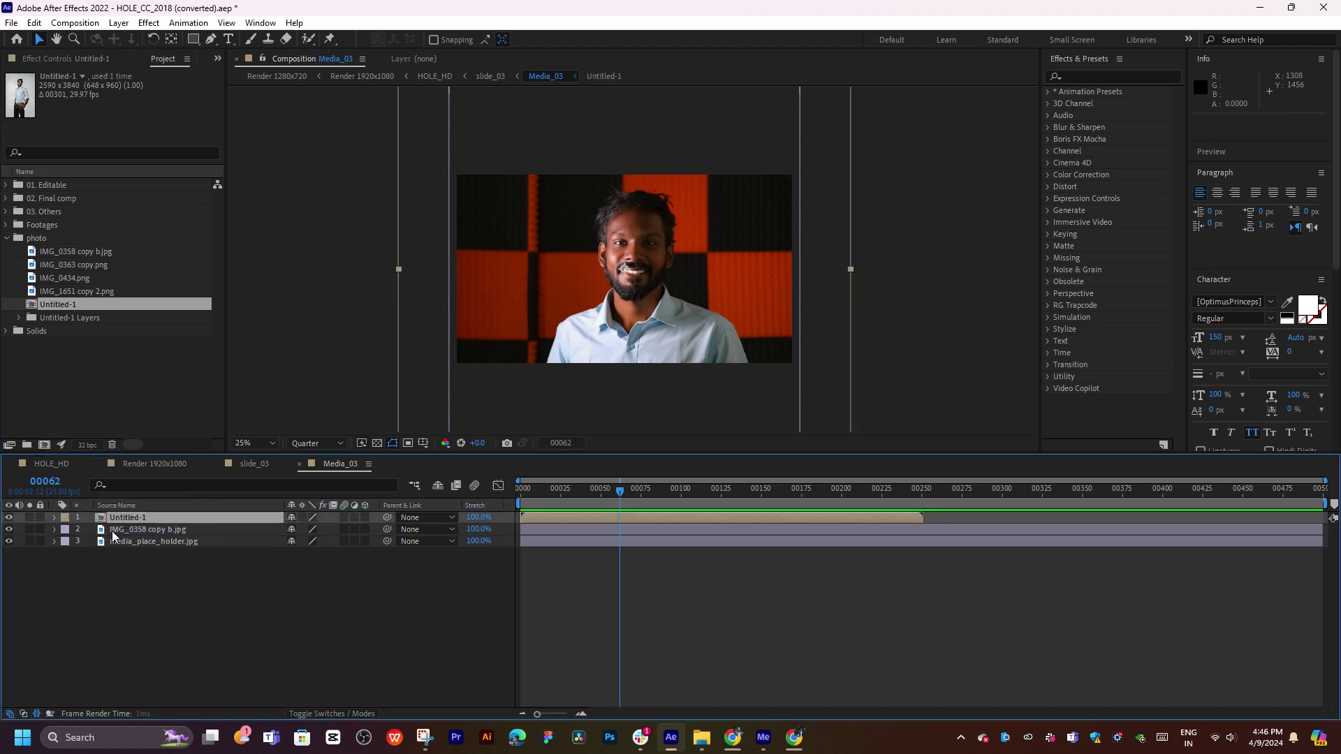
Hide the IMG_0358 copy b.jpg and media_place_holder.jpg layers in Media_03, scale Untitled-1 to about 77%, and move it to position 944, 1144.
left_click(8, 542)
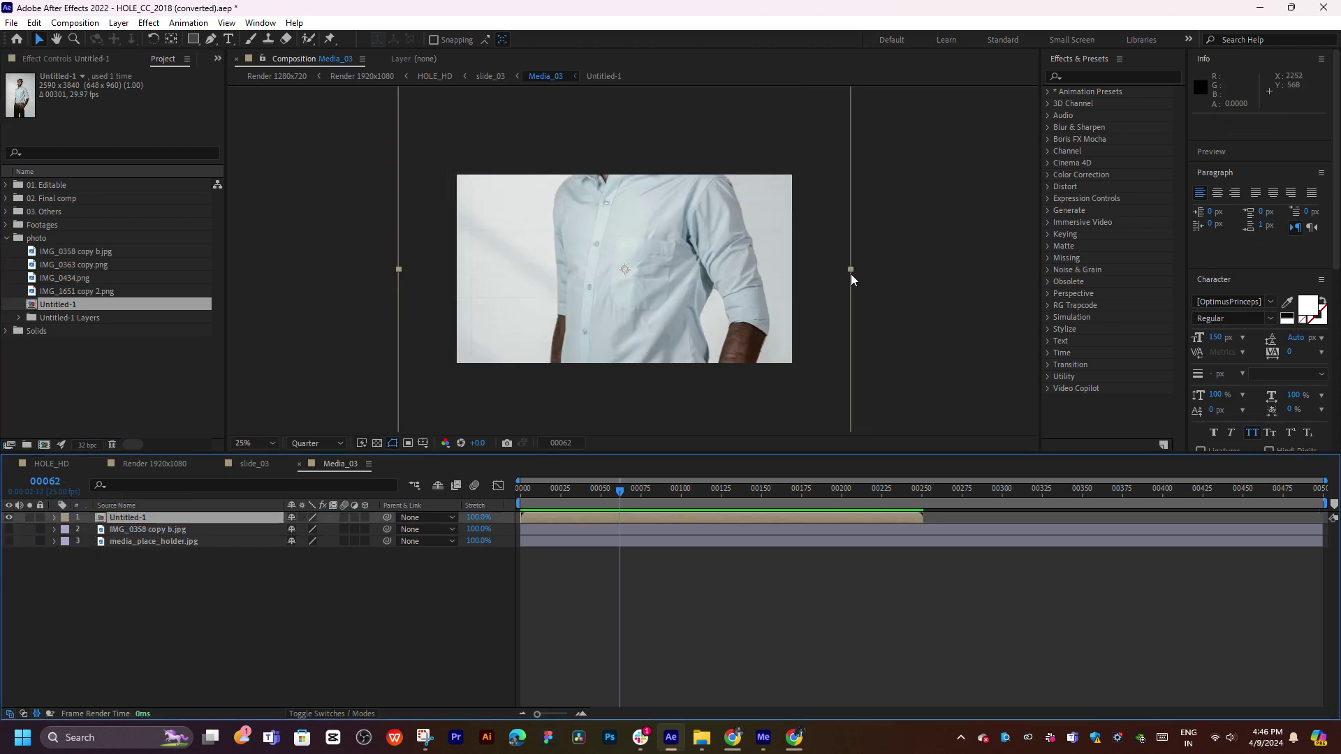
left_click_drag(851, 270, 801, 271)
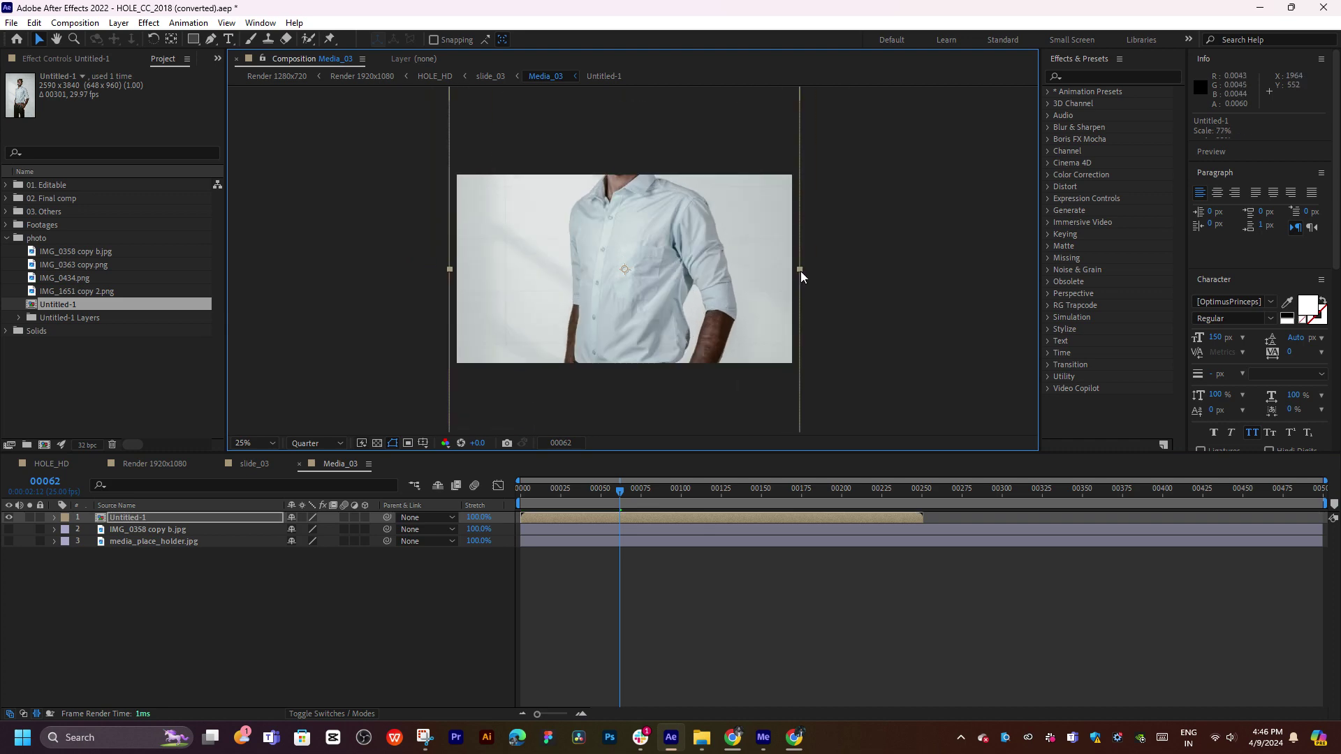
left_click_drag(730, 294, 726, 402)
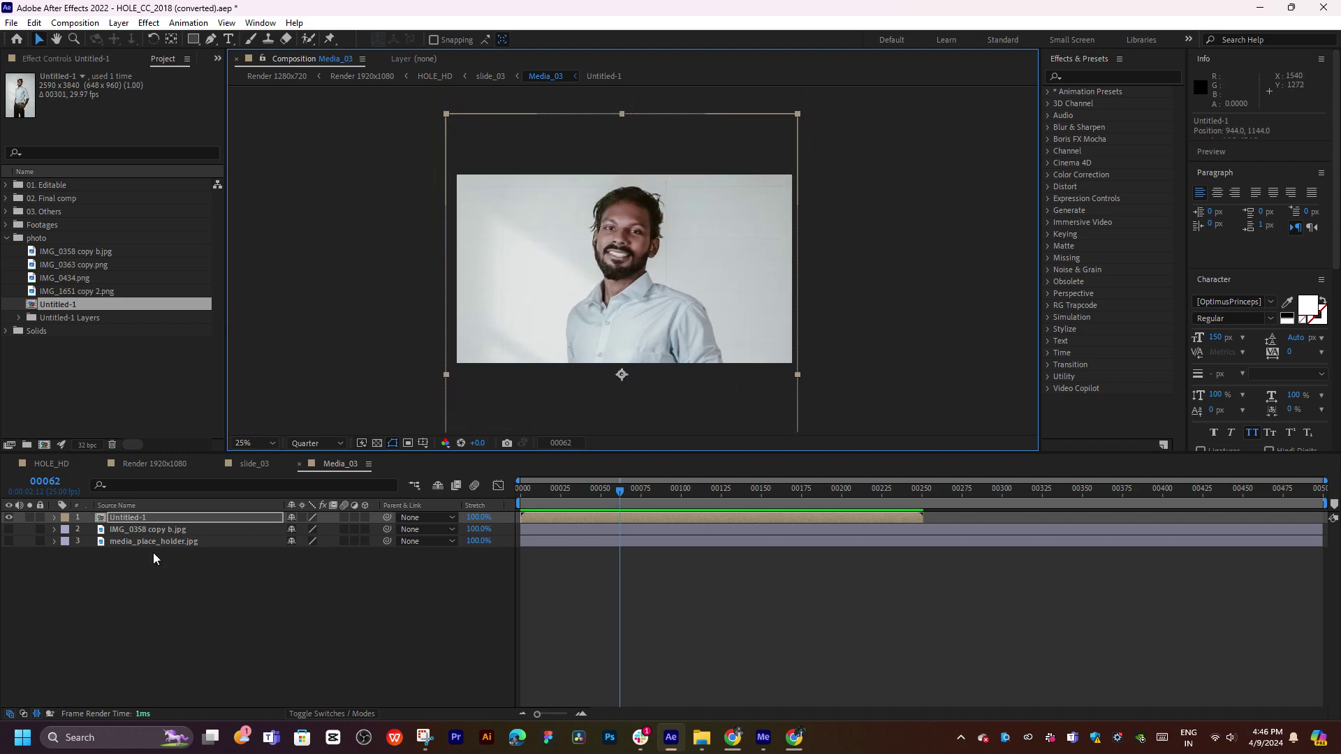
Isolate the cut-out person in the Untitled-1 composition by hiding every layer except Layer 3 copy.
double_click(130, 518)
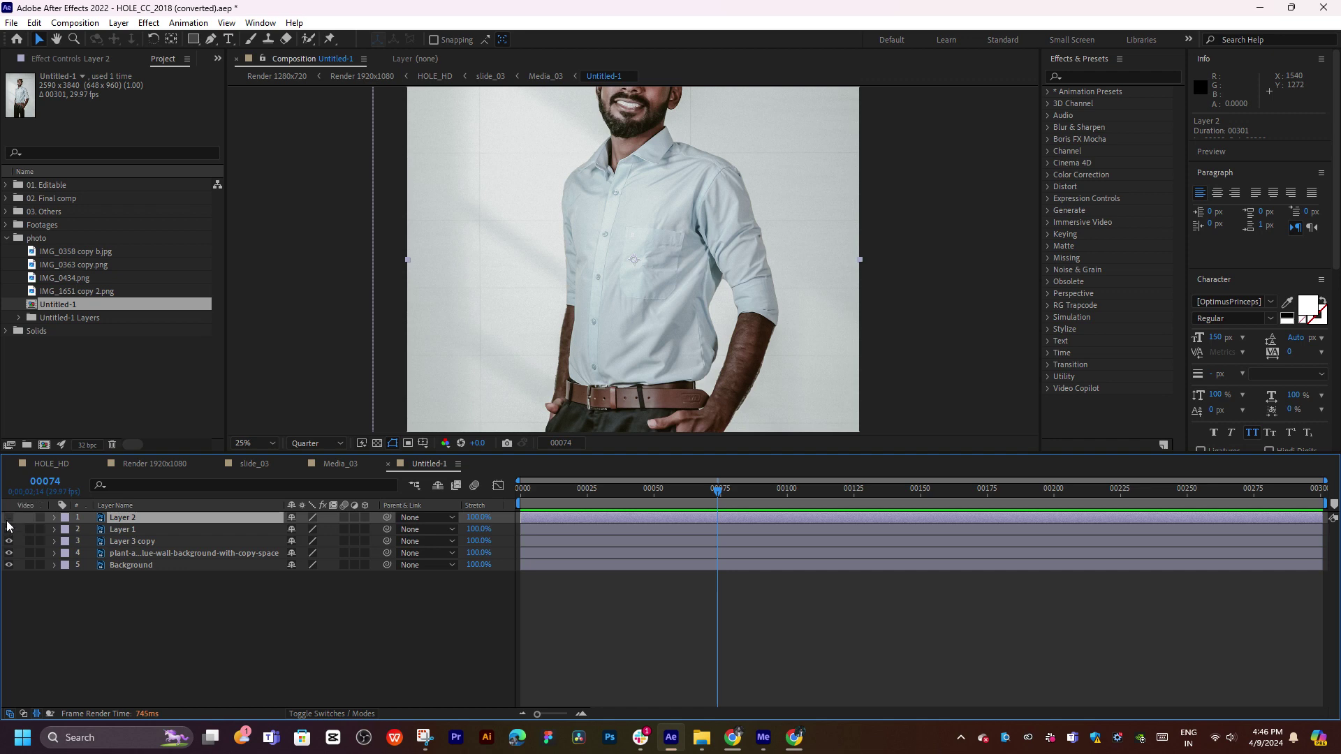
left_click(8, 525)
left_click(8, 526)
left_click(8, 525)
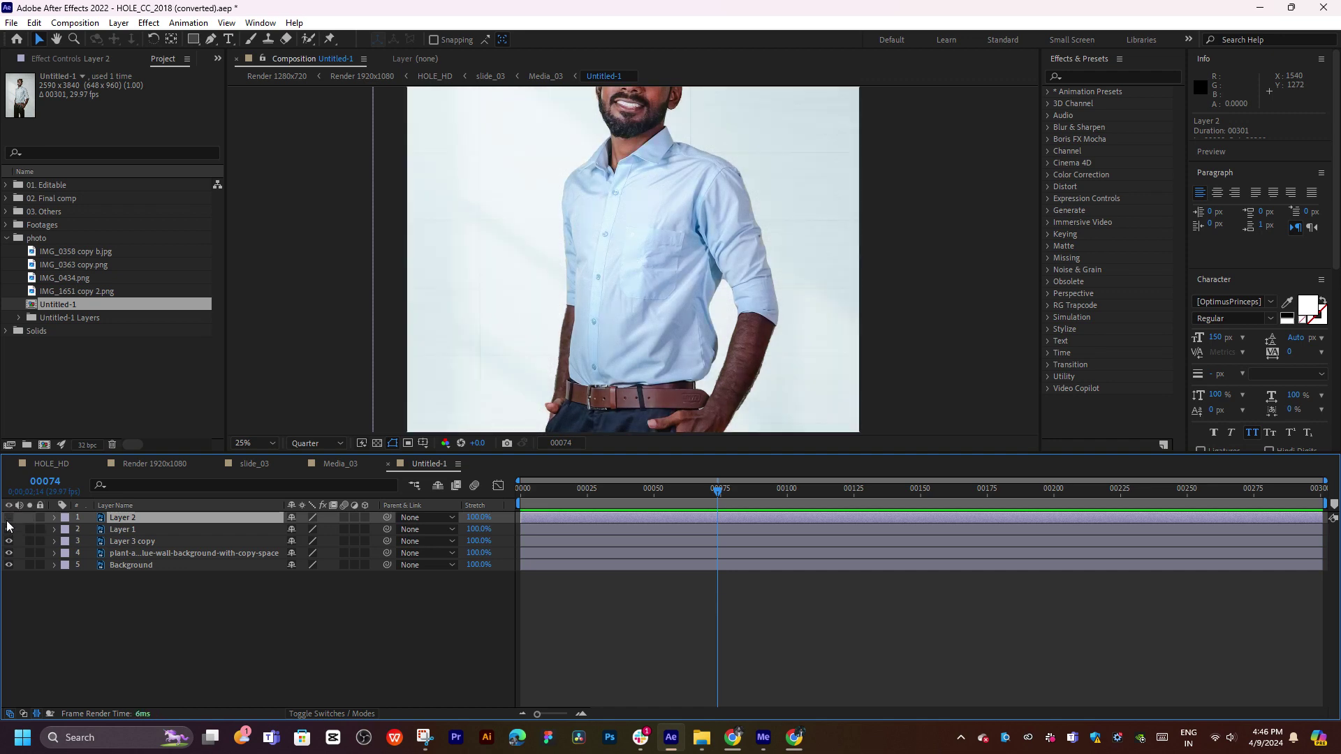
left_click(8, 525)
left_click(8, 529)
left_click(8, 540)
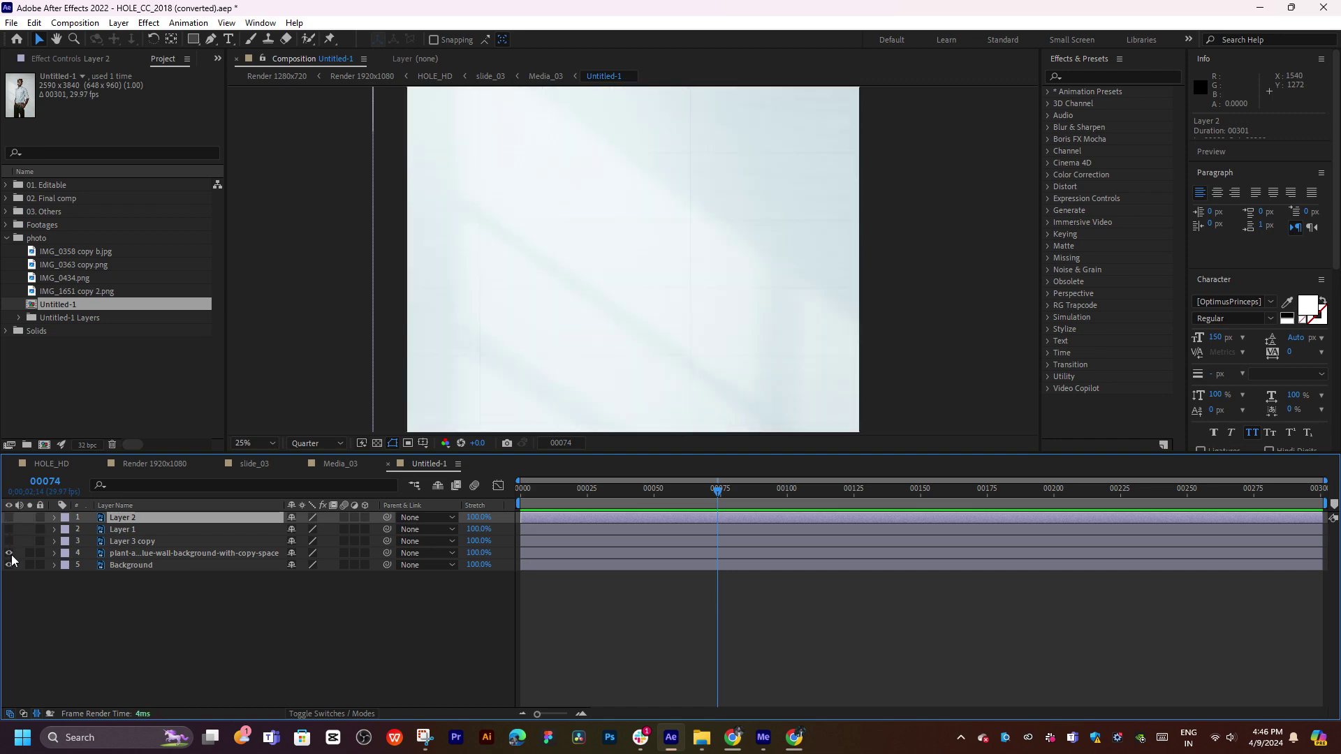
left_click(9, 540)
left_click(8, 553)
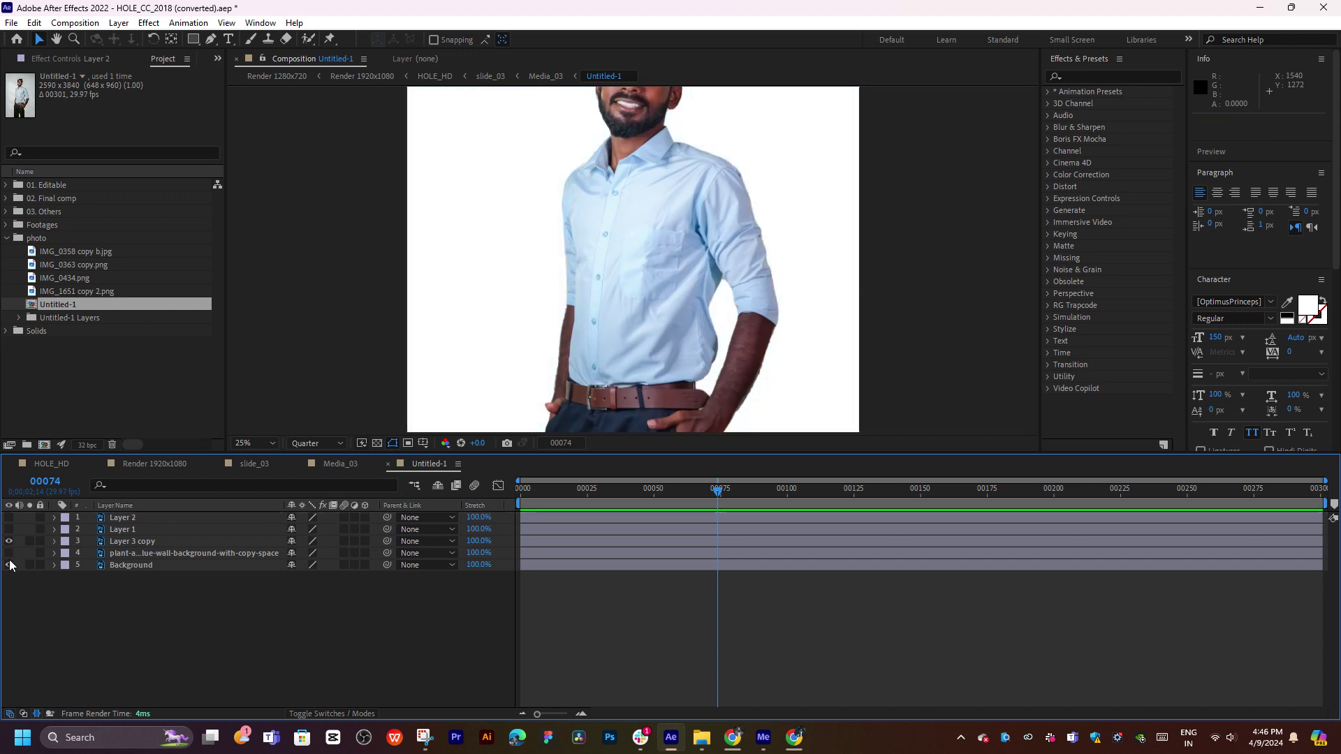
left_click(9, 565)
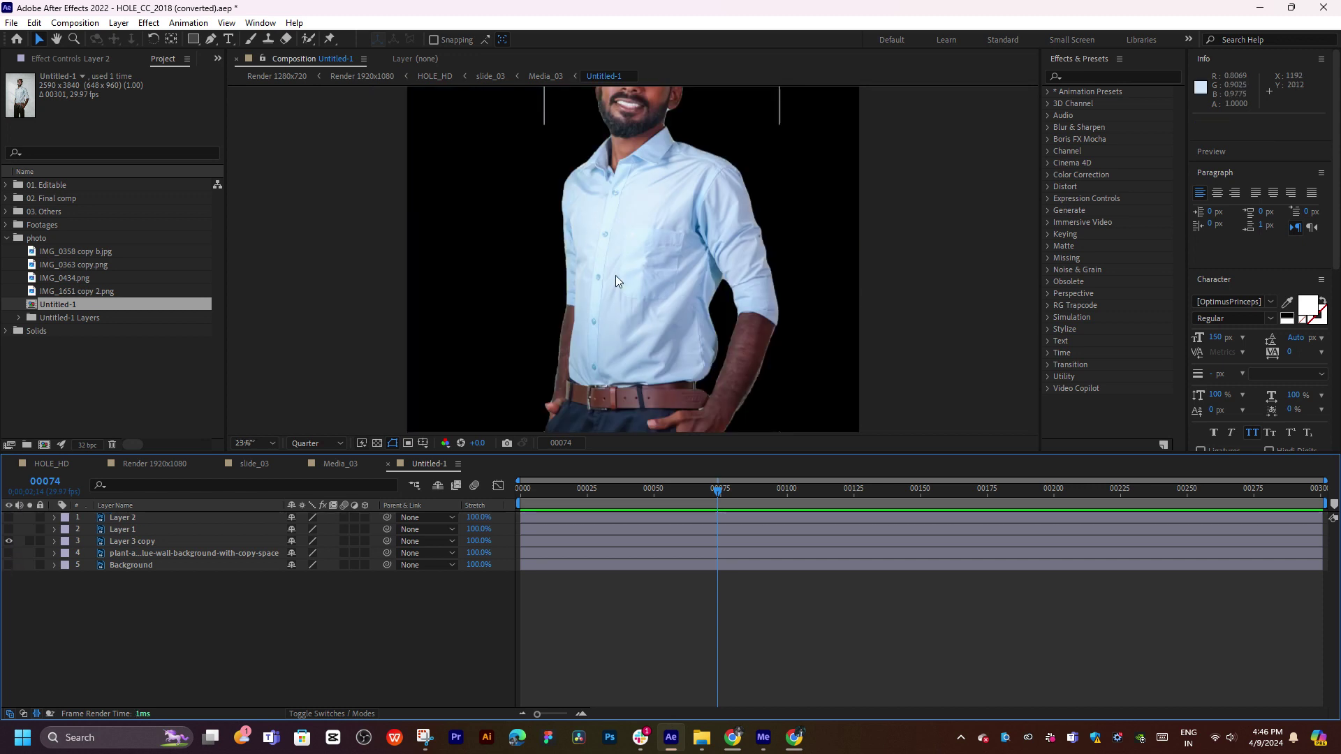
scroll(615, 275, "down", 1)
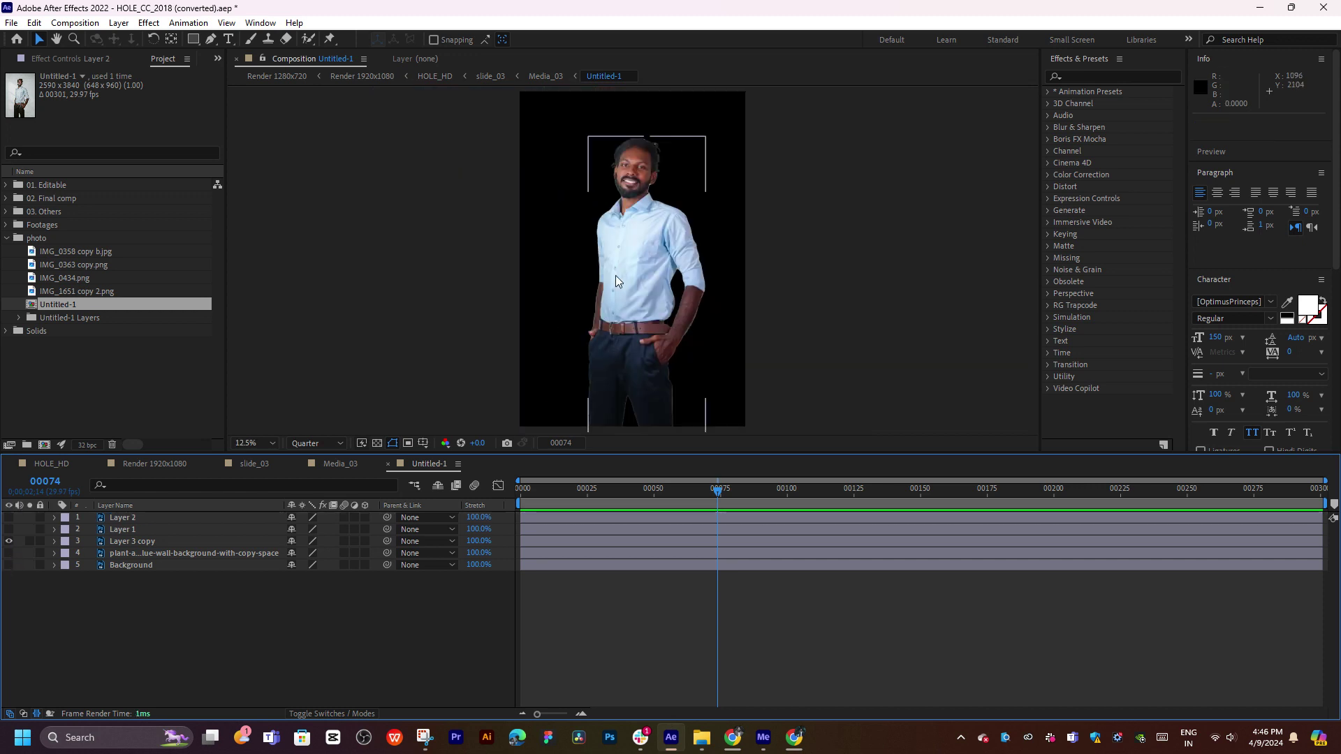
Scale Untitled-1 down further in Media_03, move it up so the person fits the frame, and check the result in slide_03.
left_click(339, 465)
left_click_drag(798, 374, 735, 370)
left_click_drag(659, 341, 660, 289)
key("ctrl+shift+a")
left_click(255, 464)
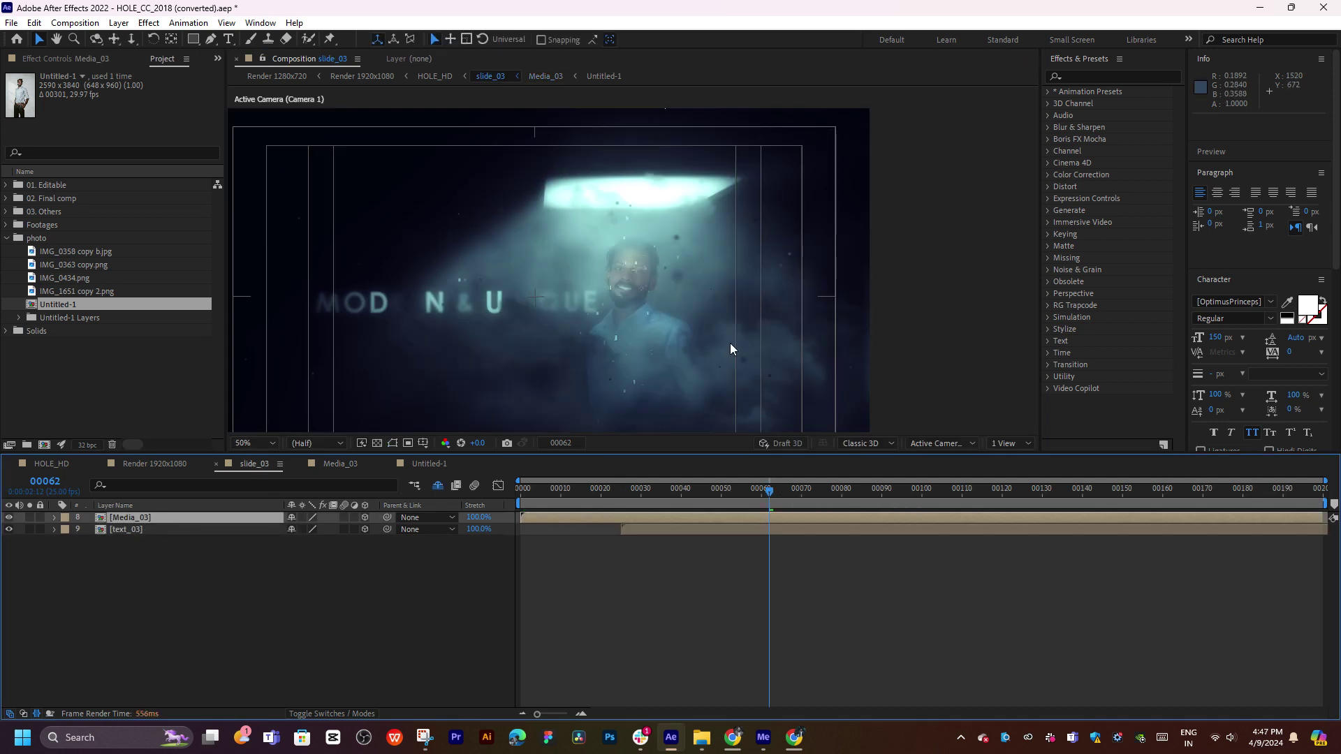
scroll(730, 342, "up", 1)
scroll(731, 342, "down", 1)
key("space")
left_click_drag(730, 343, 801, 324)
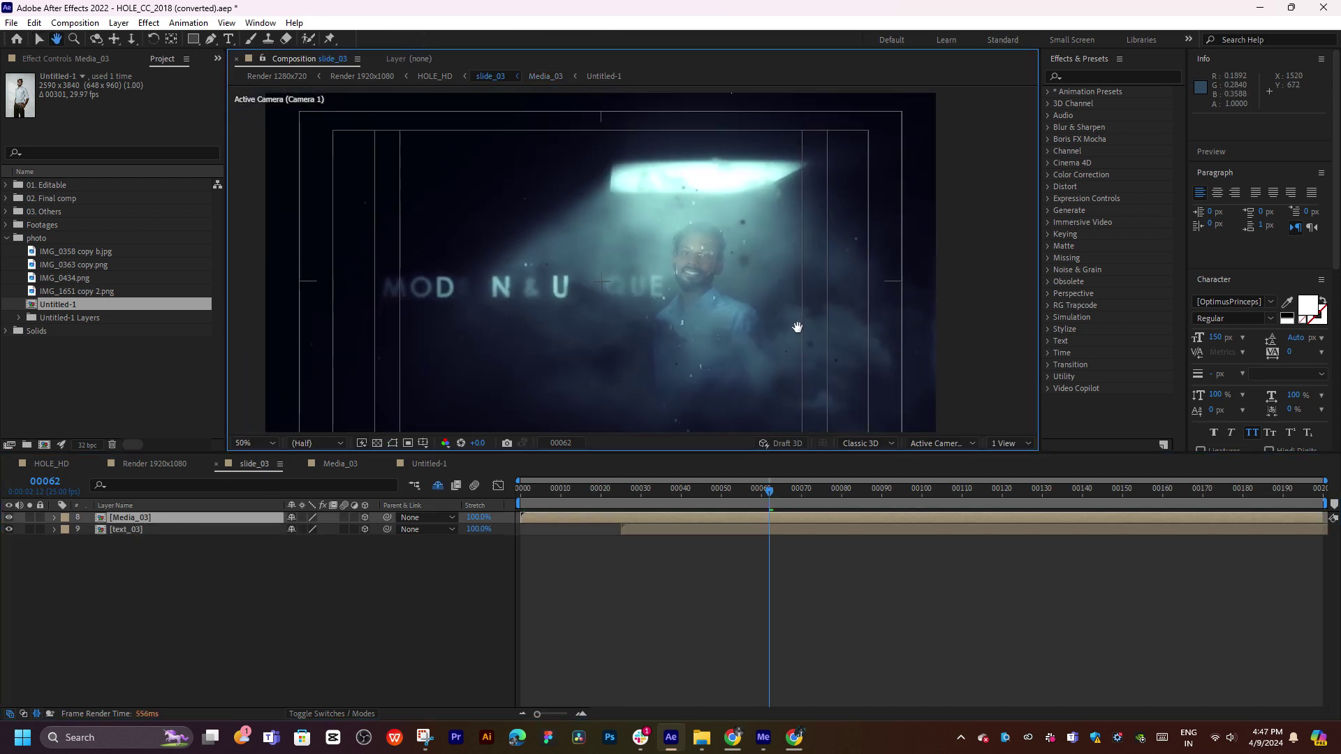
Adjust the Untitled-1 layer's scale to about 53% in Media_03 and inspect the person up close in slide_03.
left_click(353, 465)
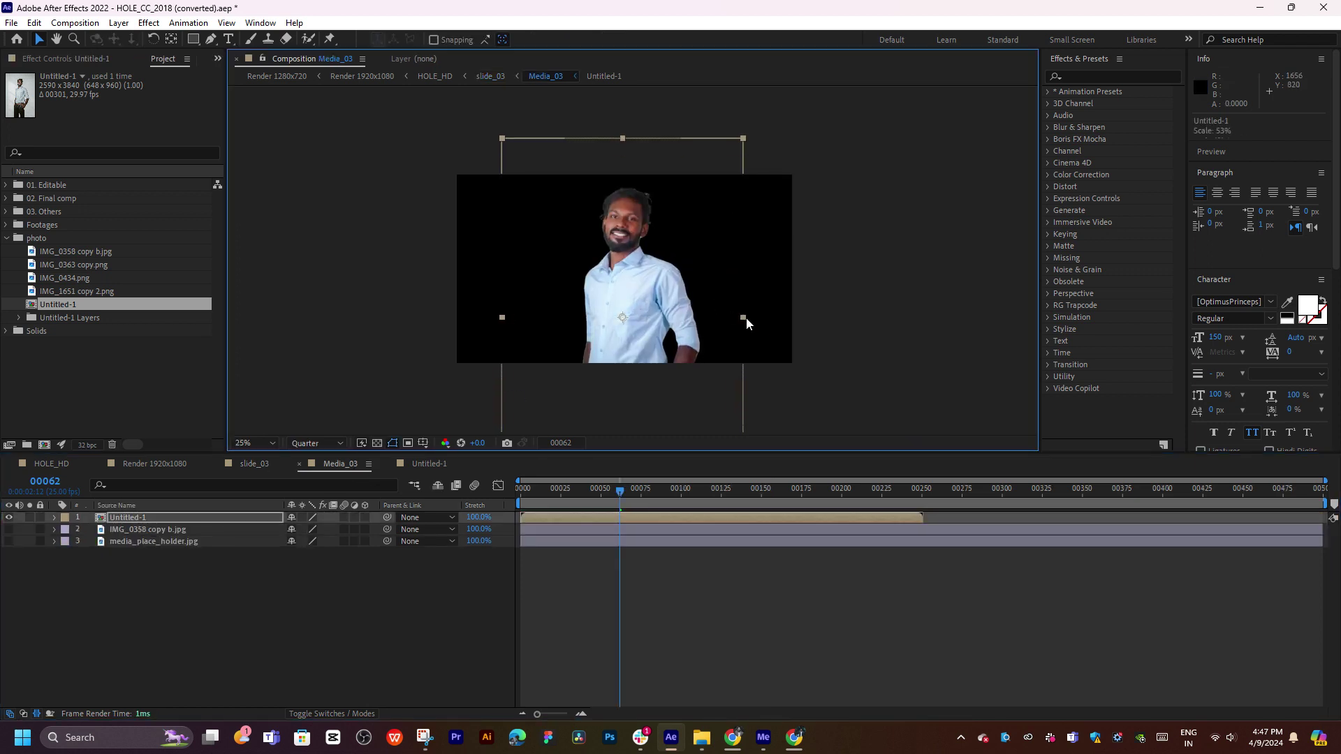
left_click(258, 465)
scroll(739, 278, "up", 2)
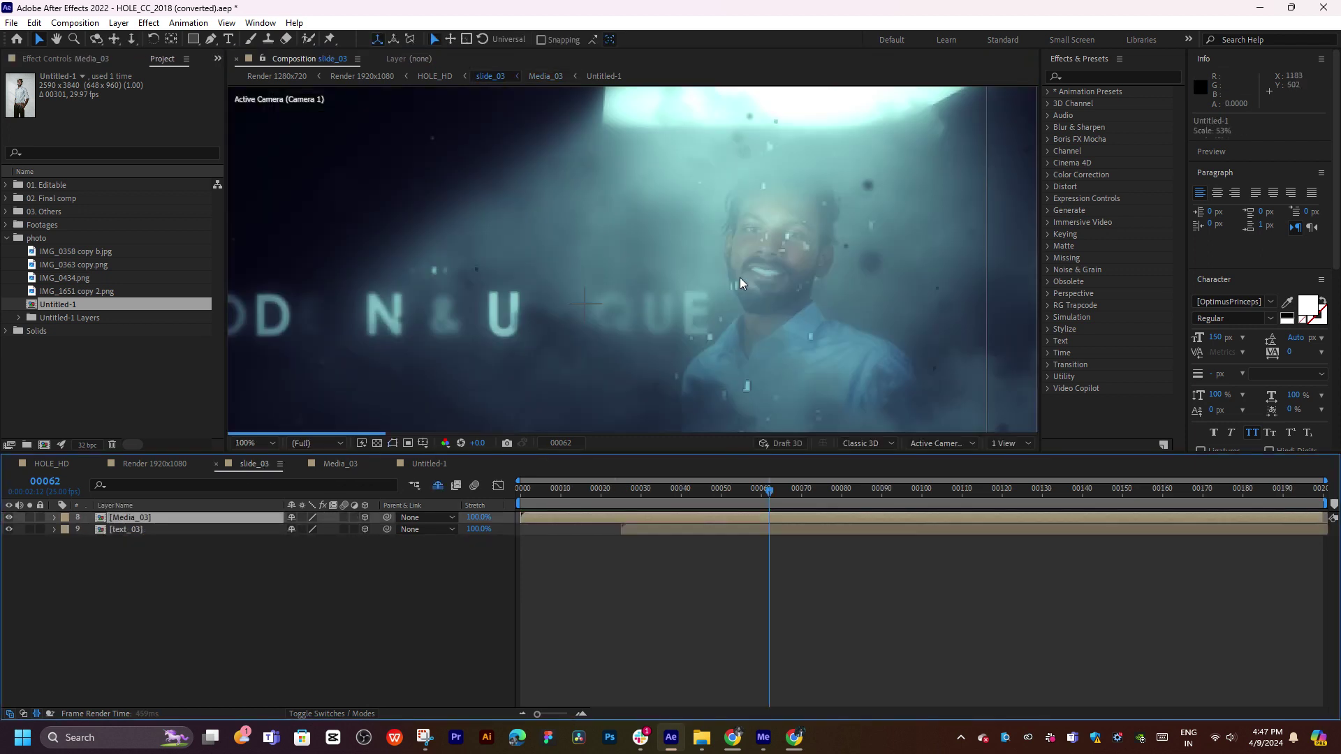
scroll(740, 278, "down", 2)
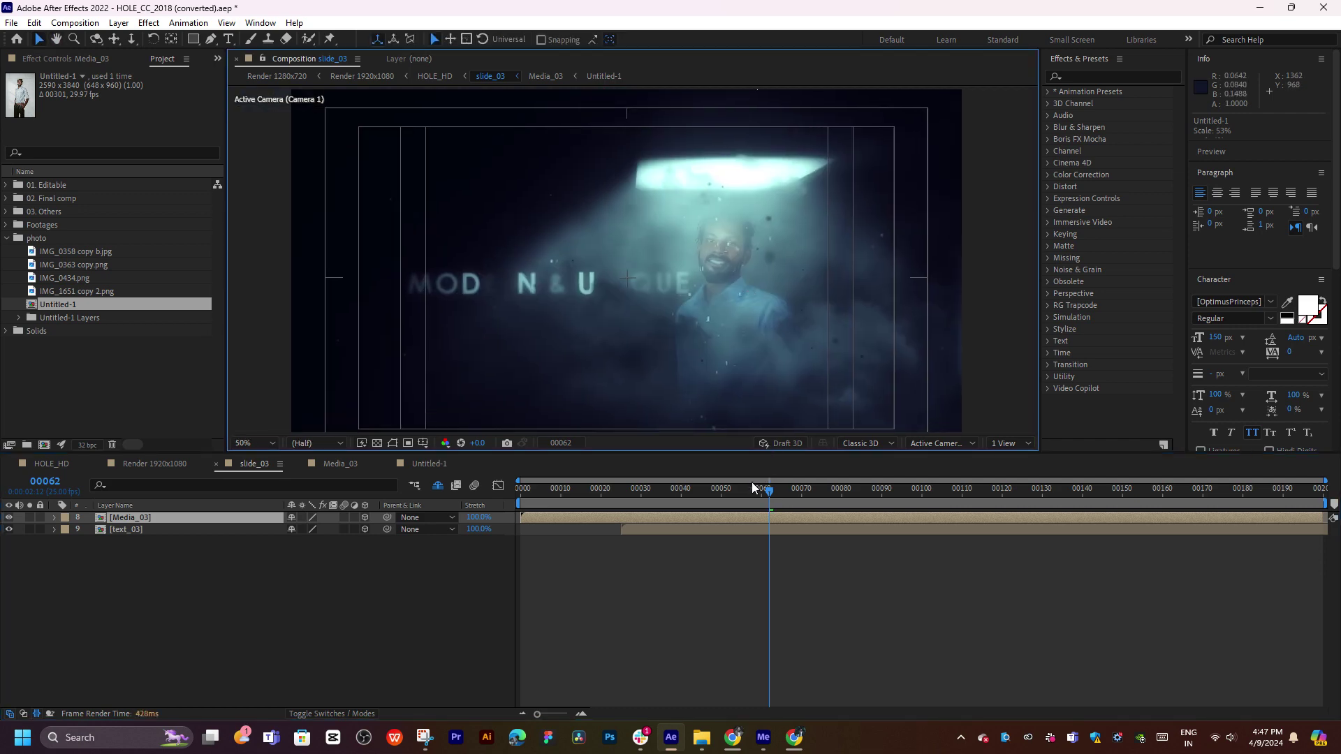
Step through slide_03 up to frame 99 to check how the photo and title appear together.
left_click_drag(639, 491, 678, 502)
left_click(721, 498)
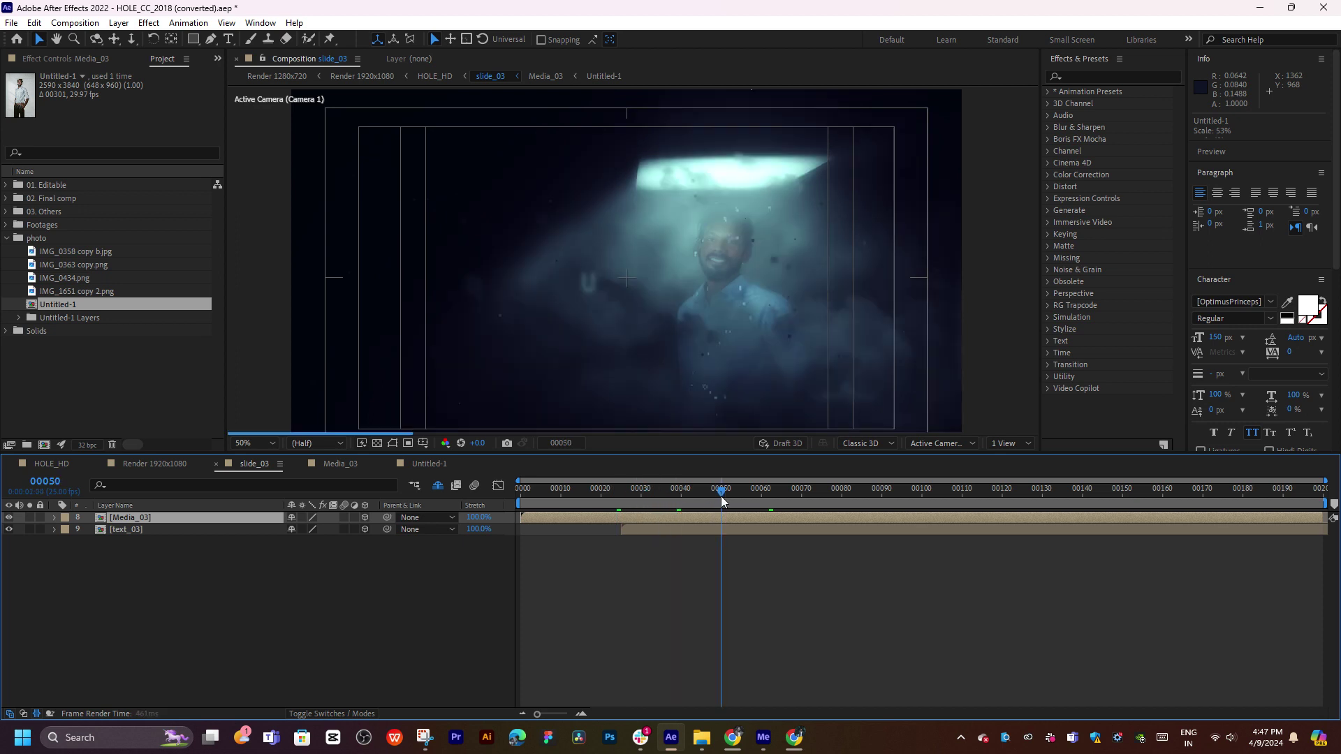
left_click(781, 496)
left_click(816, 493)
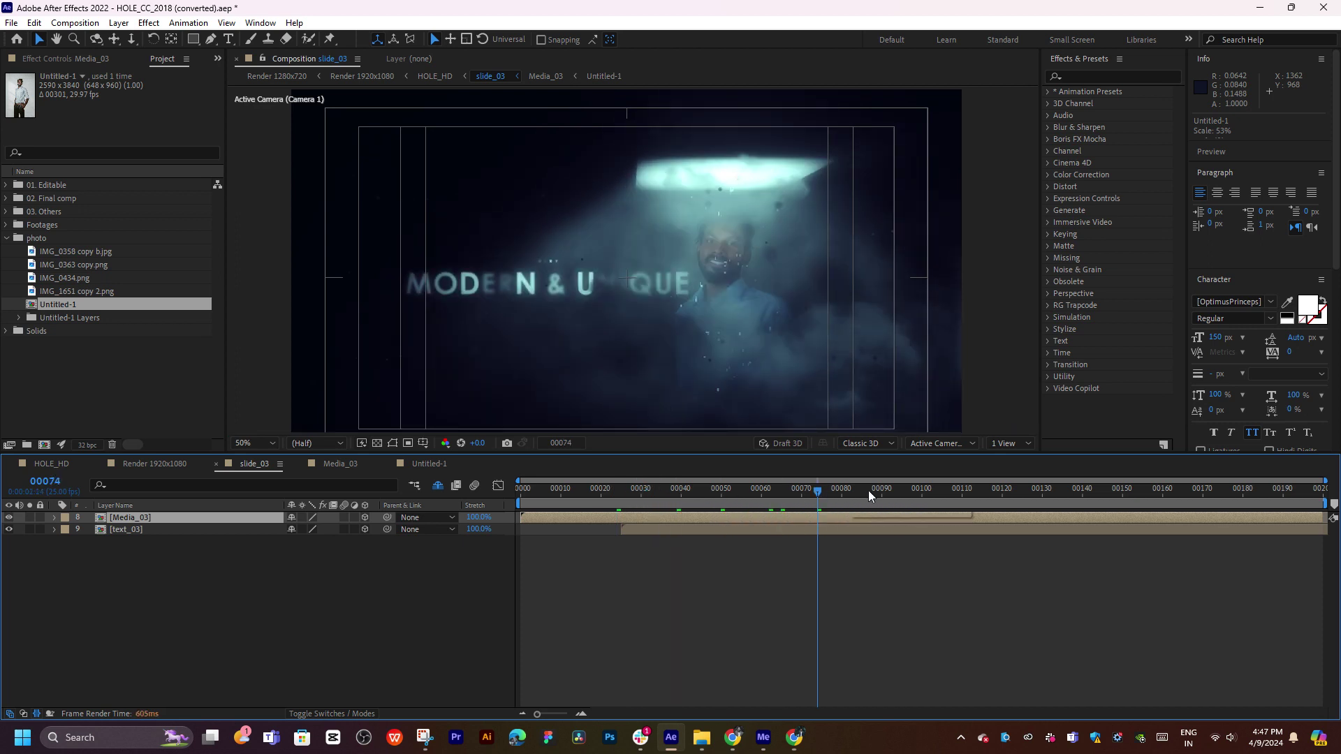
left_click(869, 490)
left_click(918, 490)
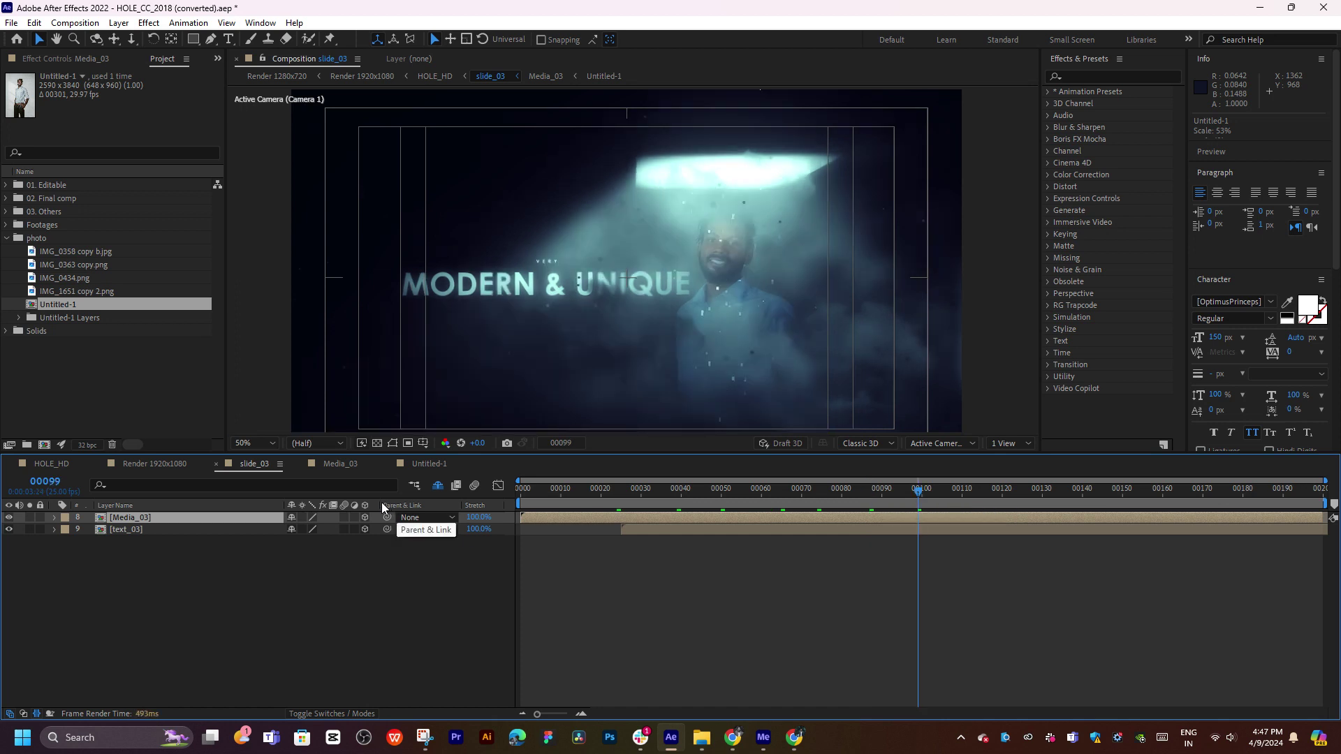
Open the text_03 composition, preview its title animation up to frame 104, and hide the "very" text layer.
double_click(149, 528)
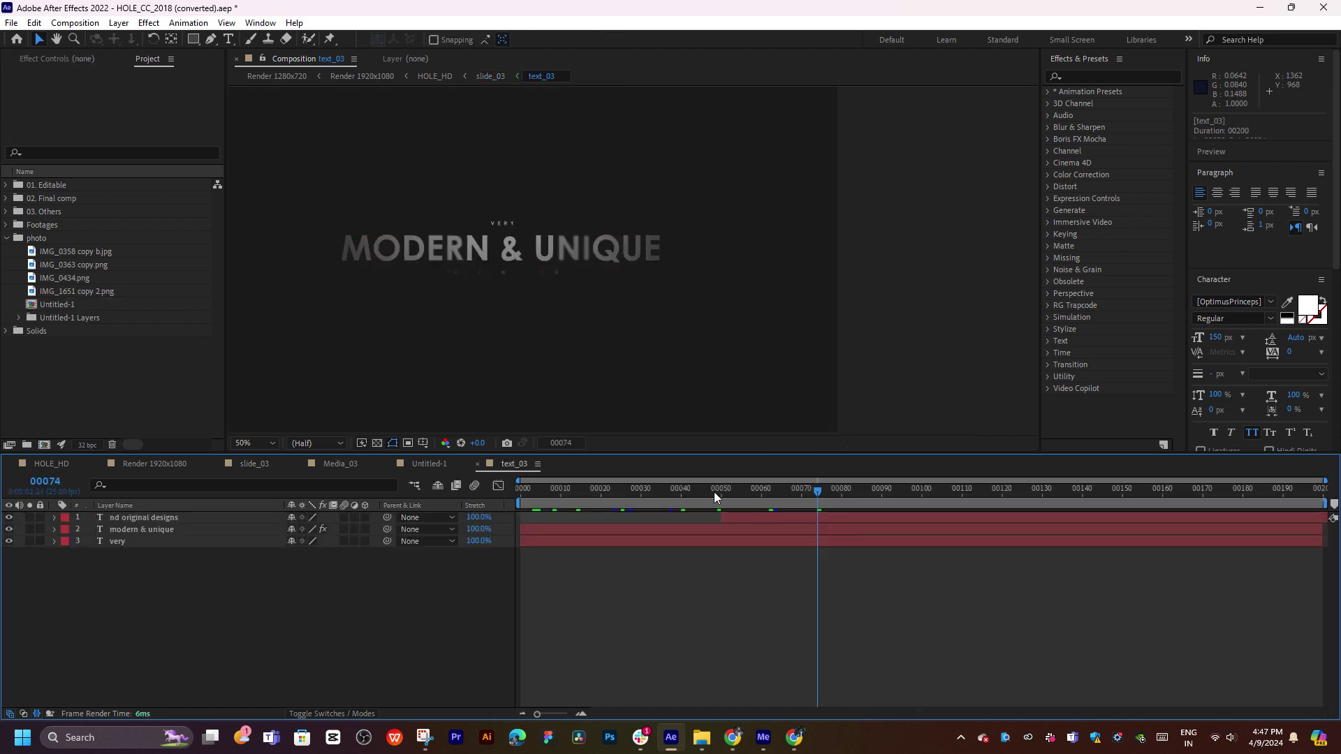
key("space")
left_click(110, 542)
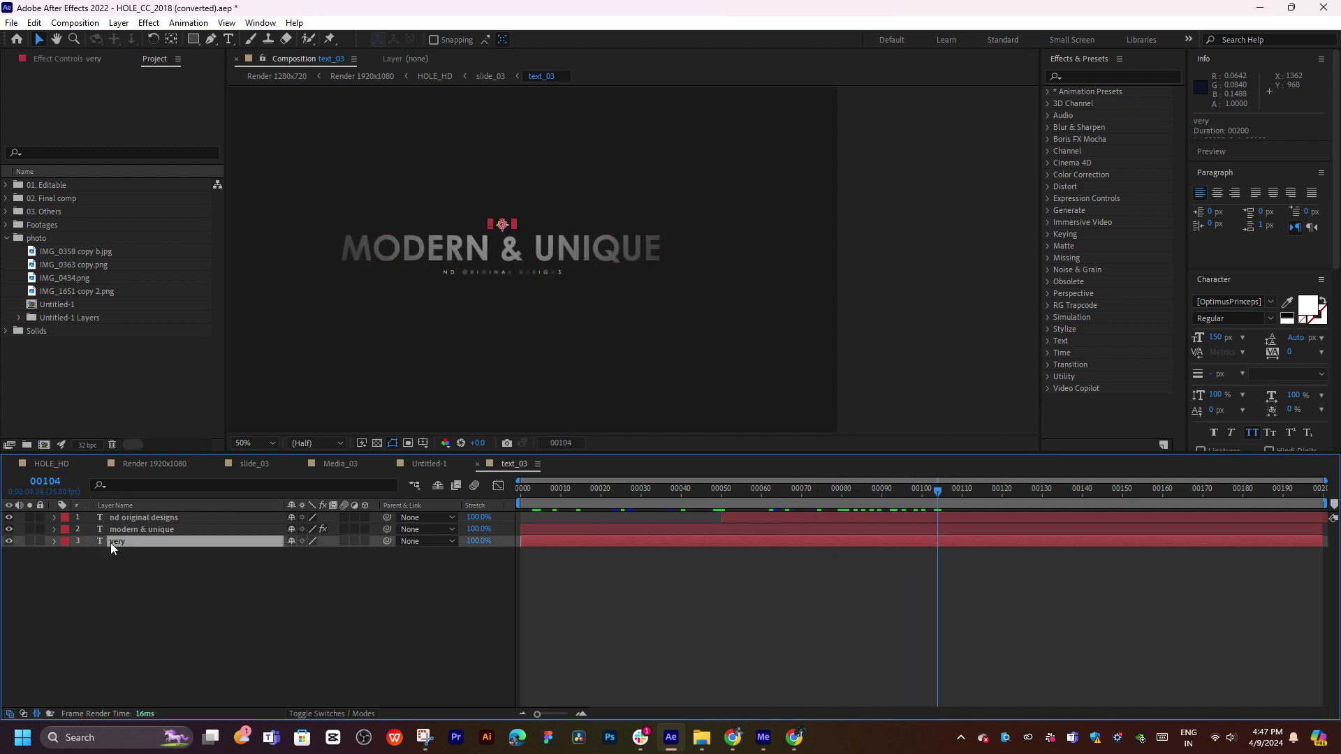
left_click(9, 541)
Replace the "modern & unique" title in text_03 with "Video Editor", copied from the Behance profile in Chrome.
double_click(164, 530)
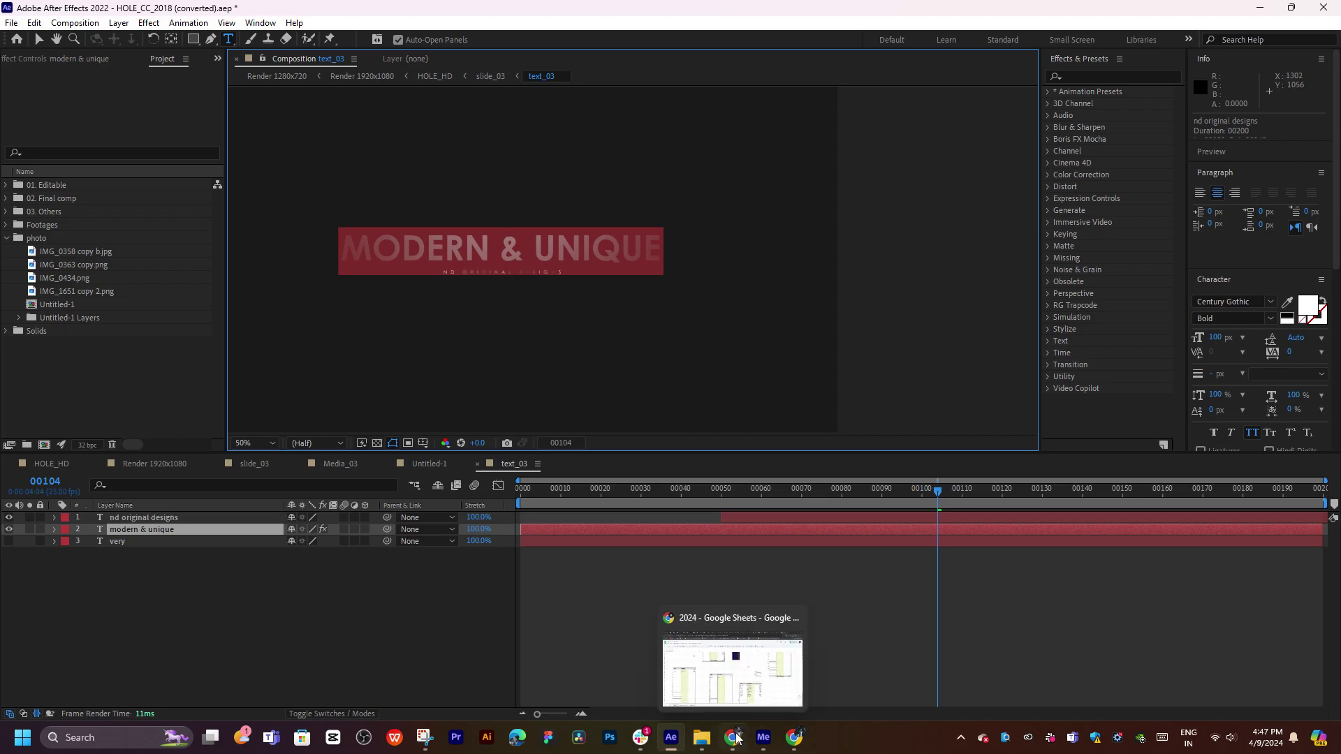
left_click(795, 737)
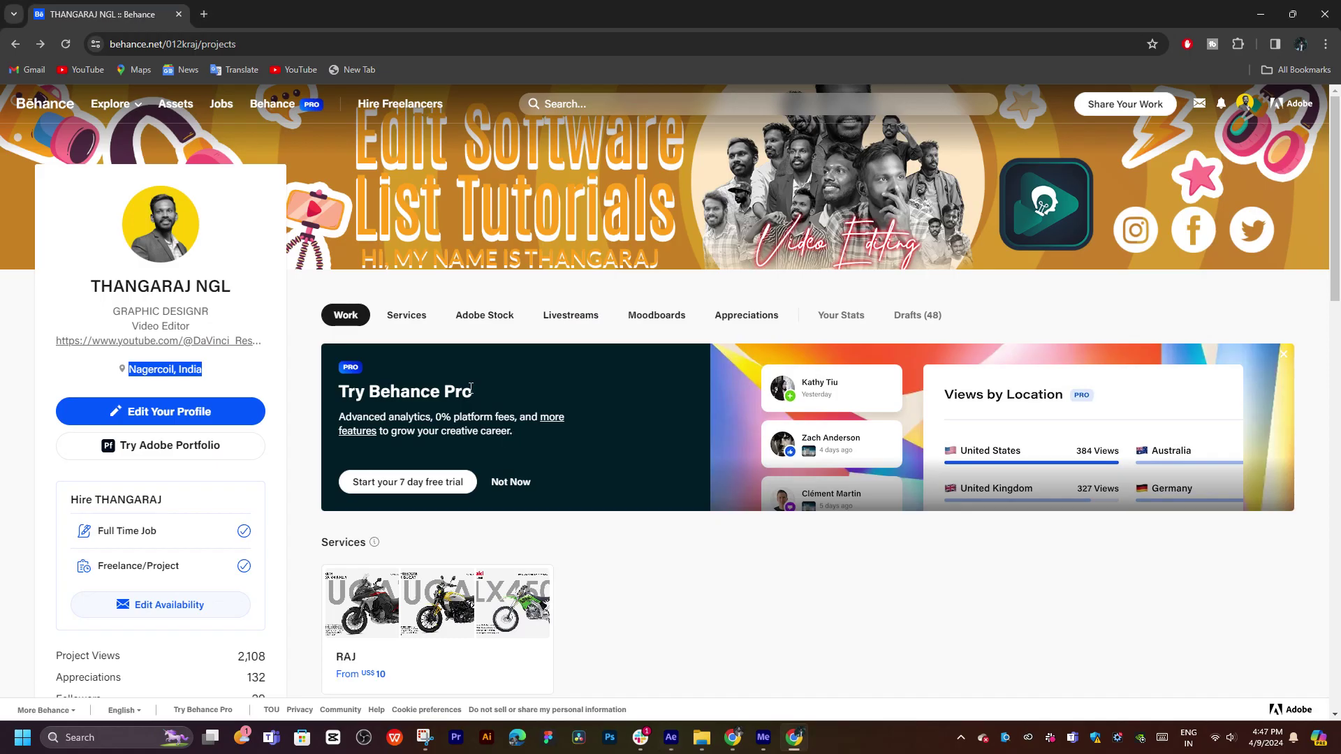
left_click(245, 382)
left_click_drag(193, 330, 154, 326)
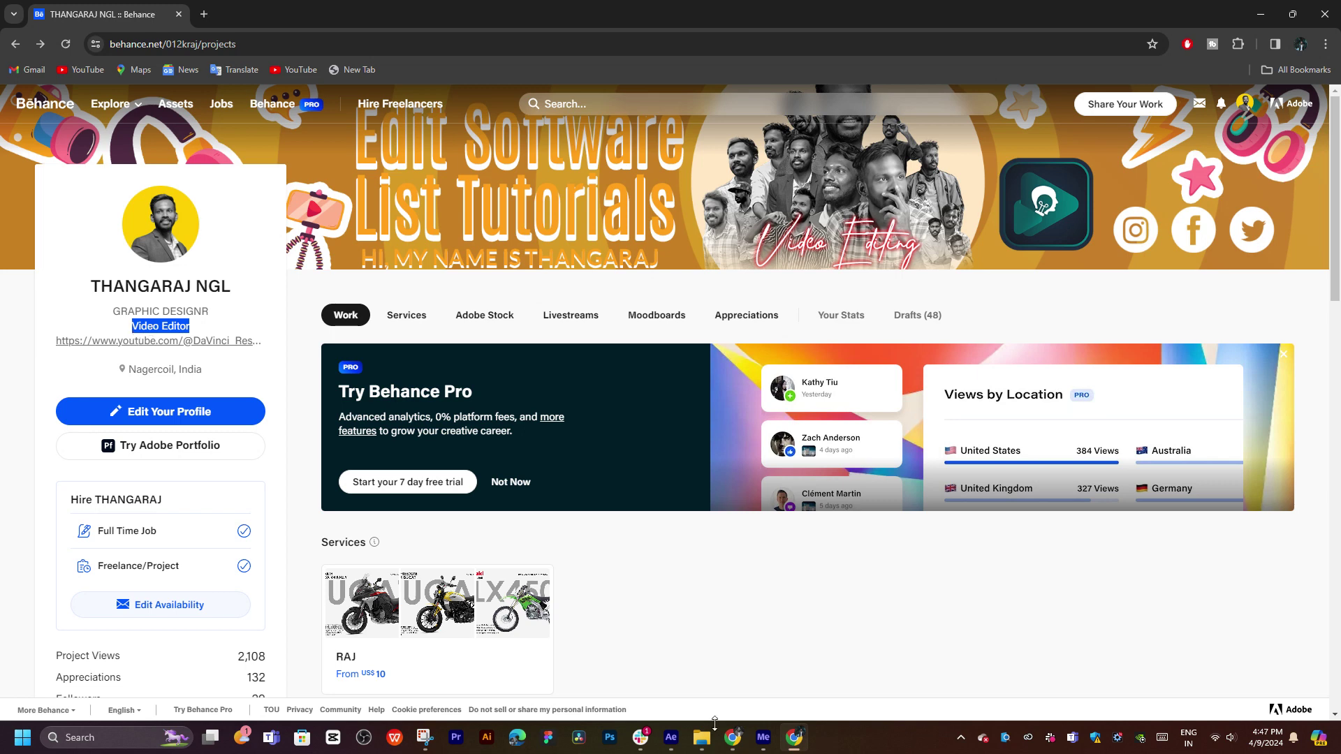
left_click(671, 737)
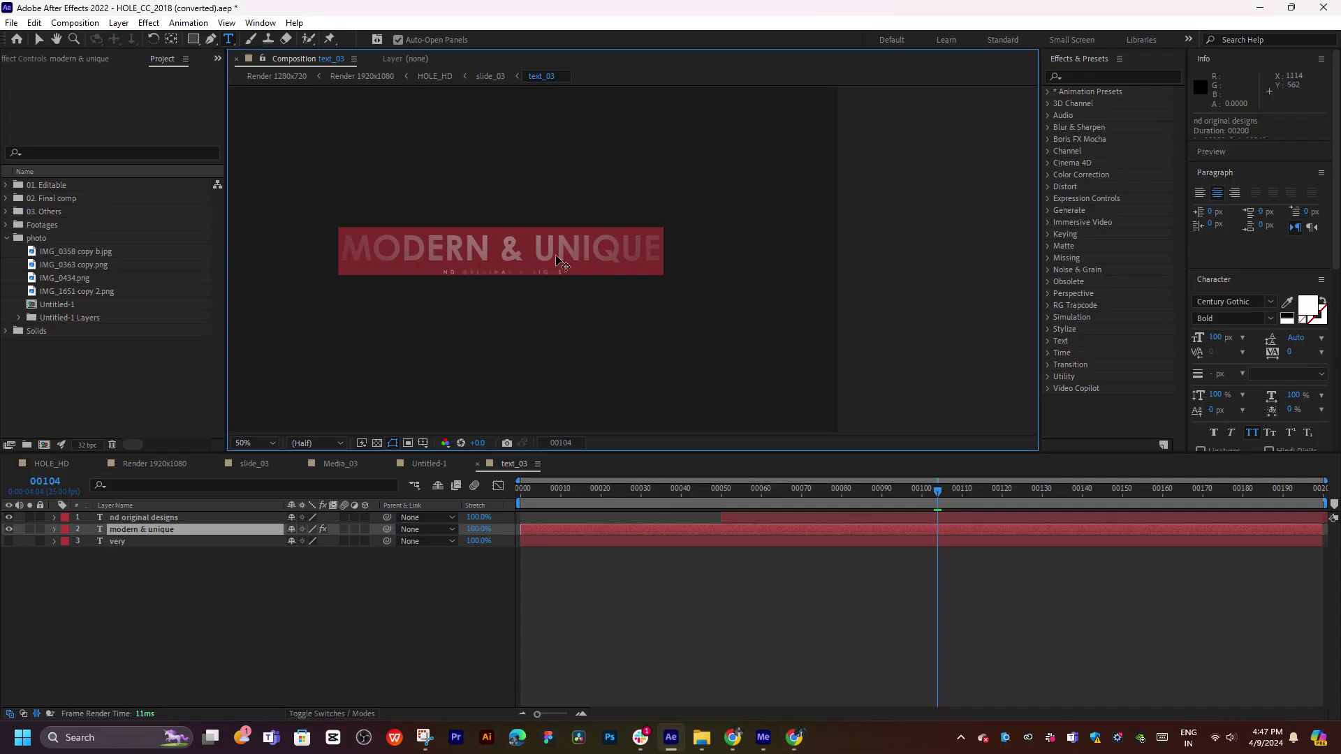
type("Video Editor")
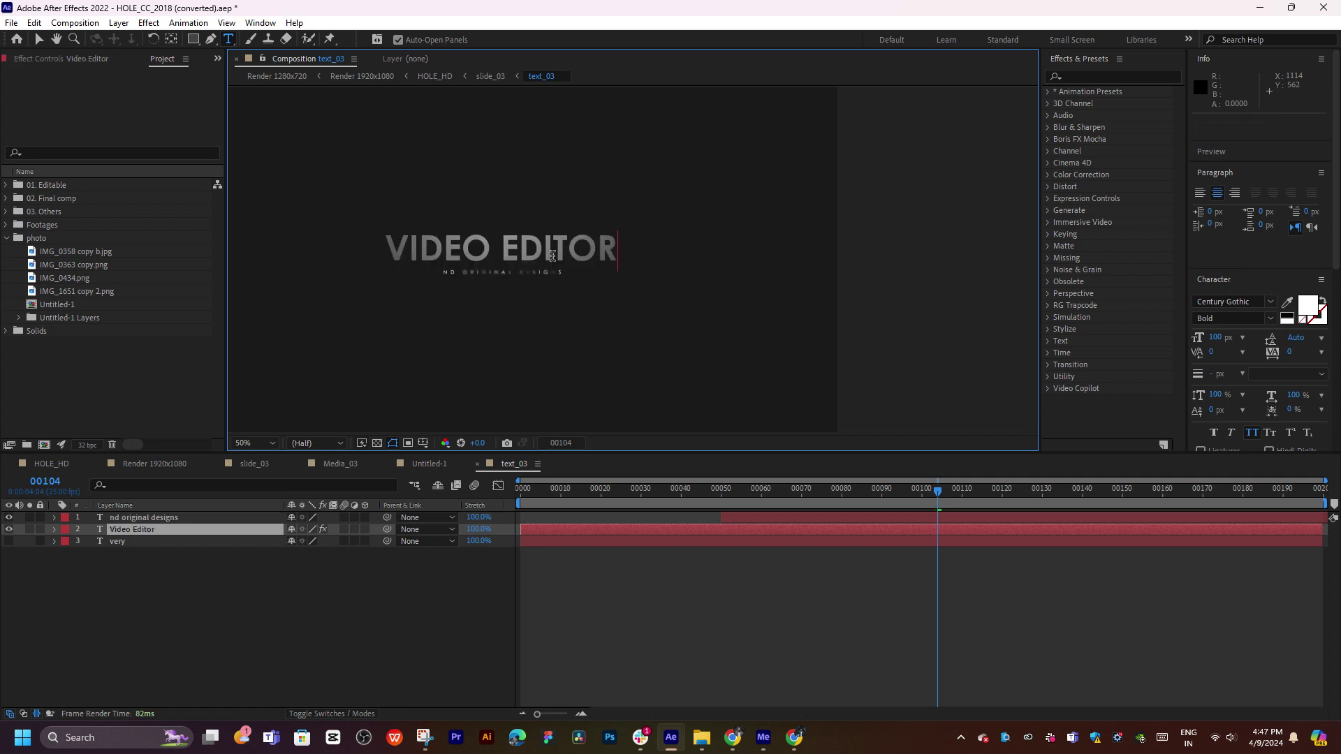
Select the "nd original designs" text layer and look through the Behance profile in Chrome for wording to replace it.
left_click(790, 520)
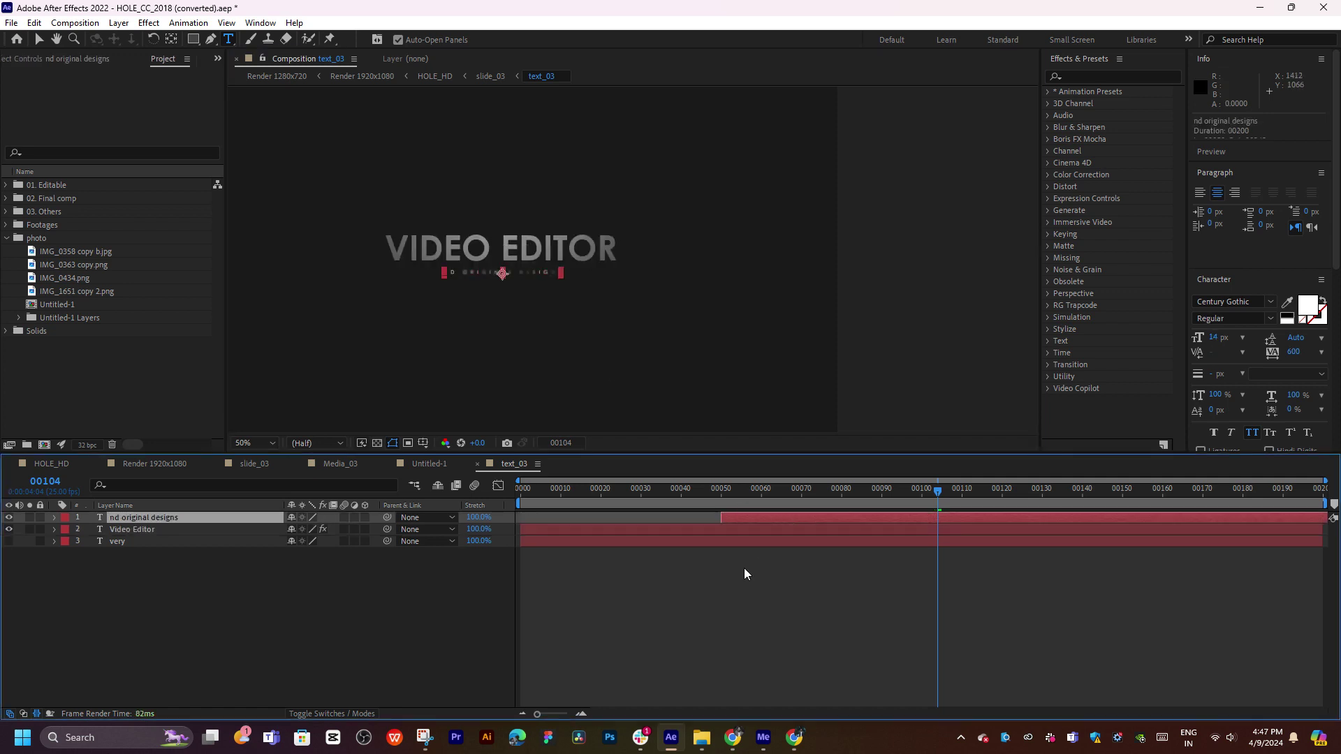
left_click(794, 739)
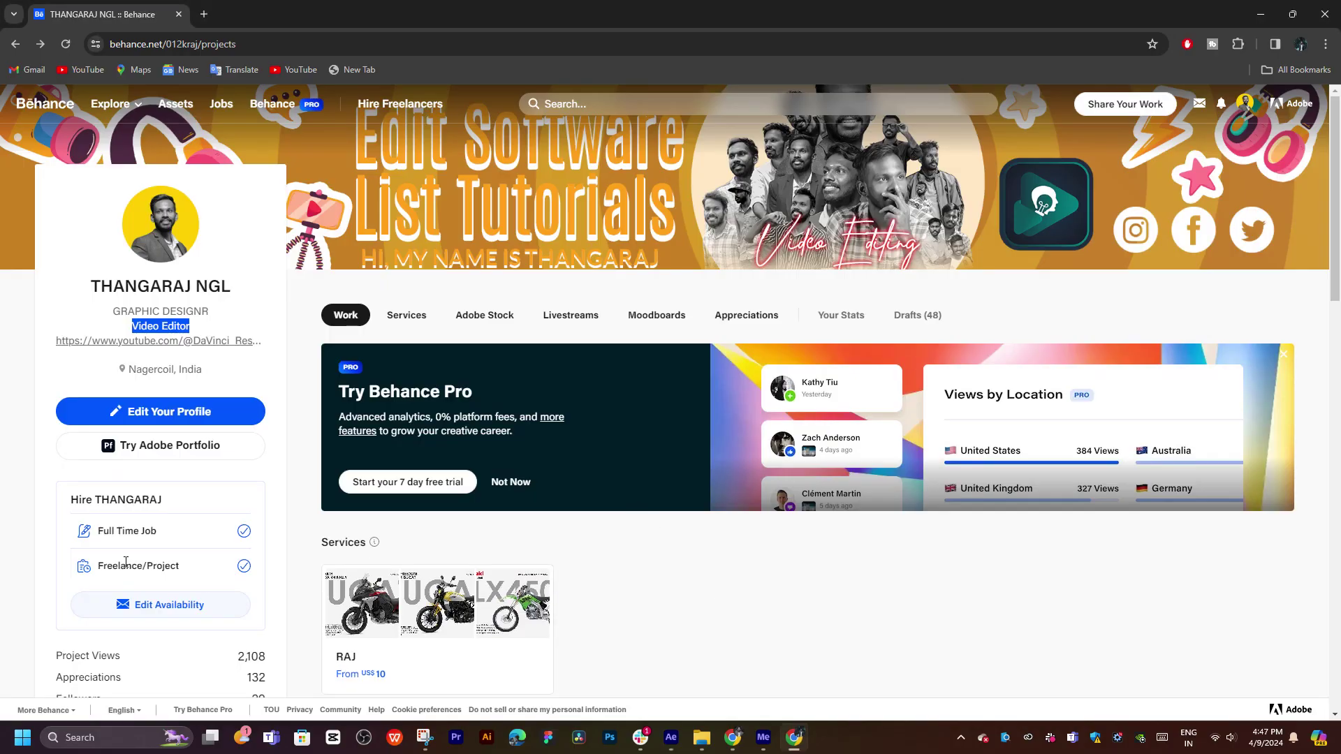
scroll(129, 555, "down", 10)
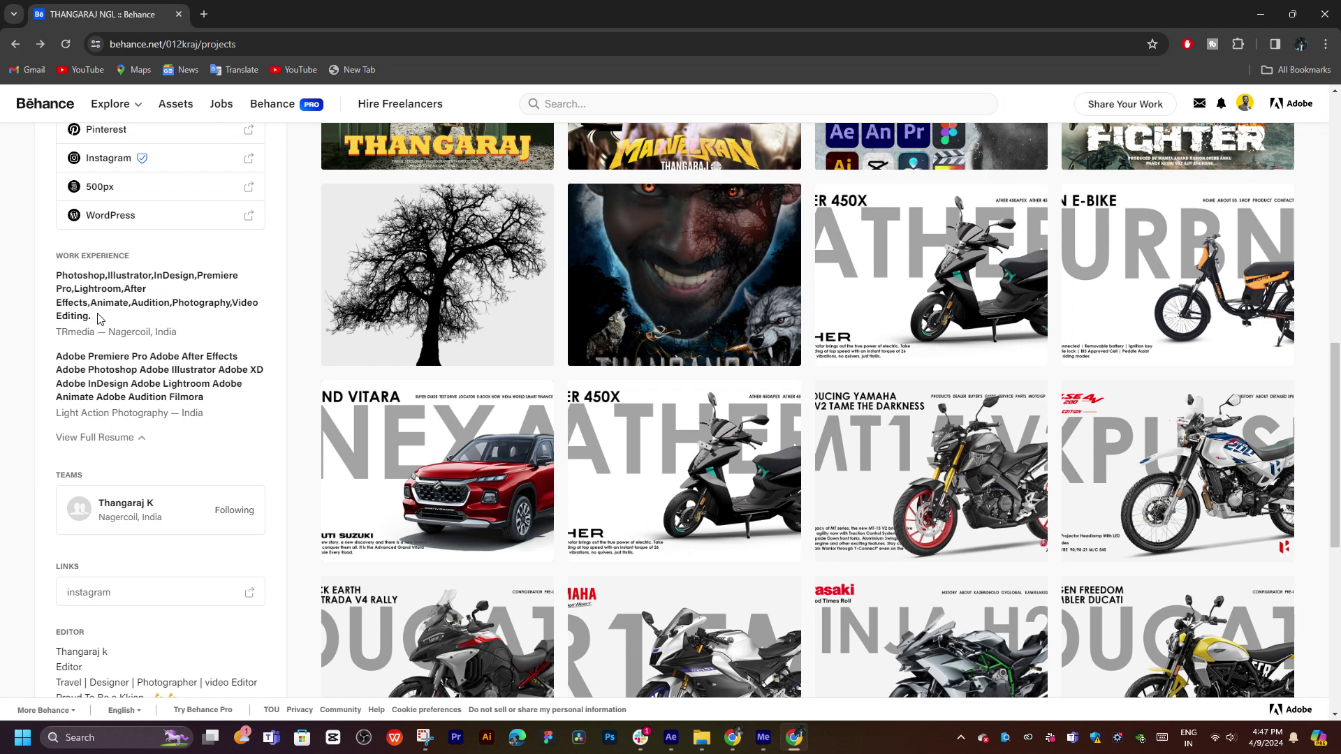
scroll(102, 324, "down", 4)
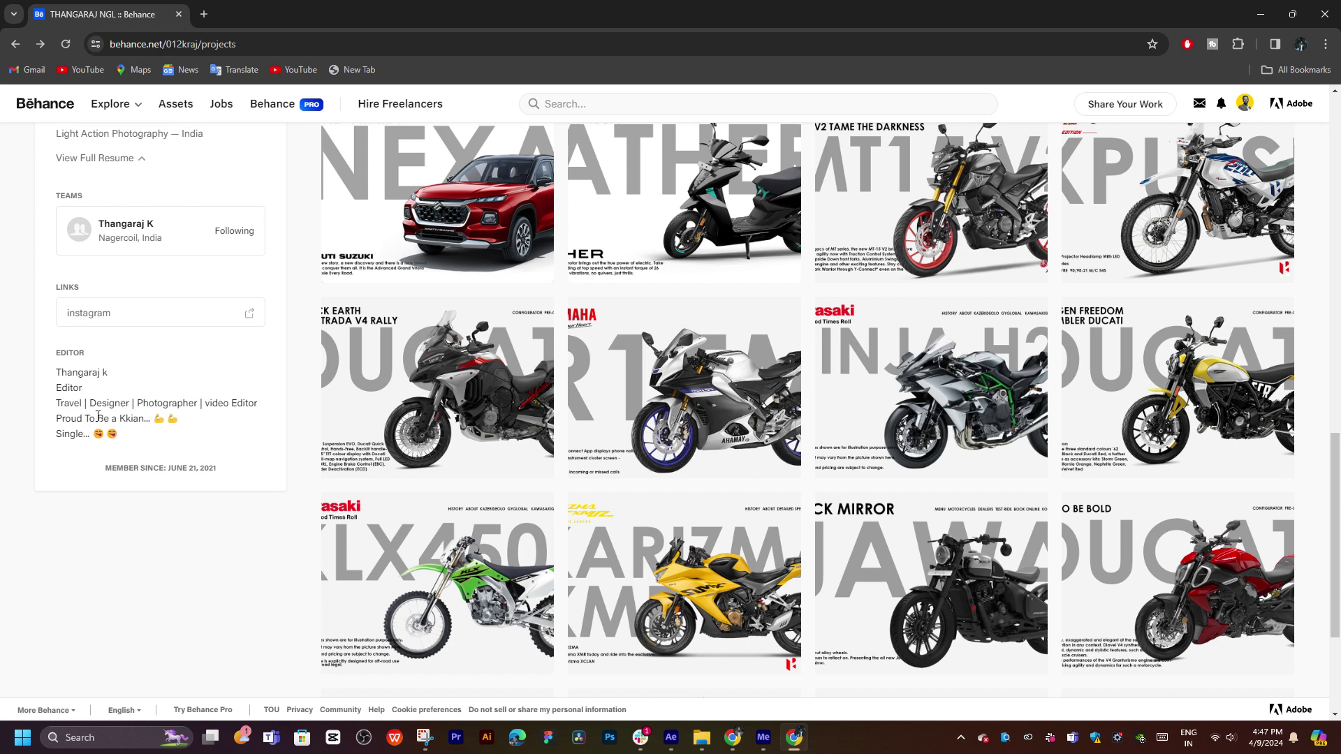
double_click(92, 377)
double_click(74, 354)
left_click(145, 364)
scroll(144, 365, "down", 3)
scroll(147, 366, "up", 4)
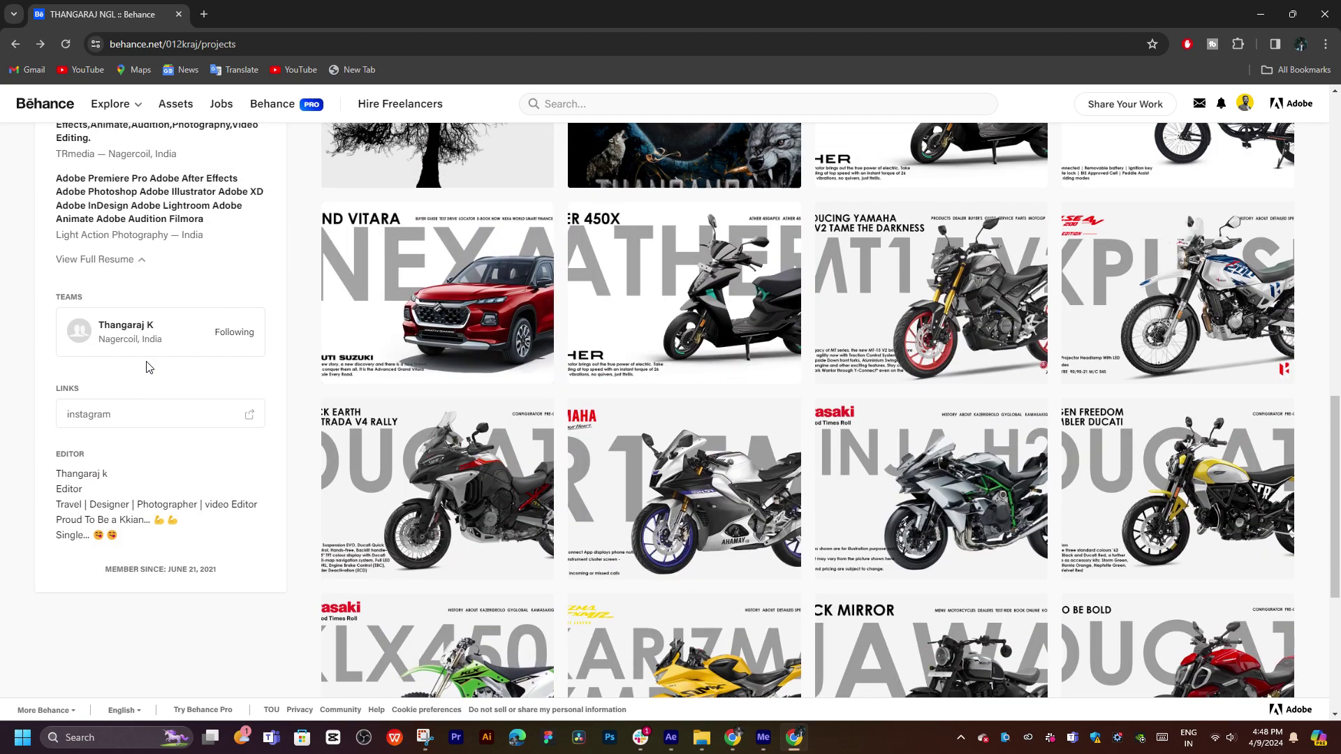
scroll(147, 366, "up", 6)
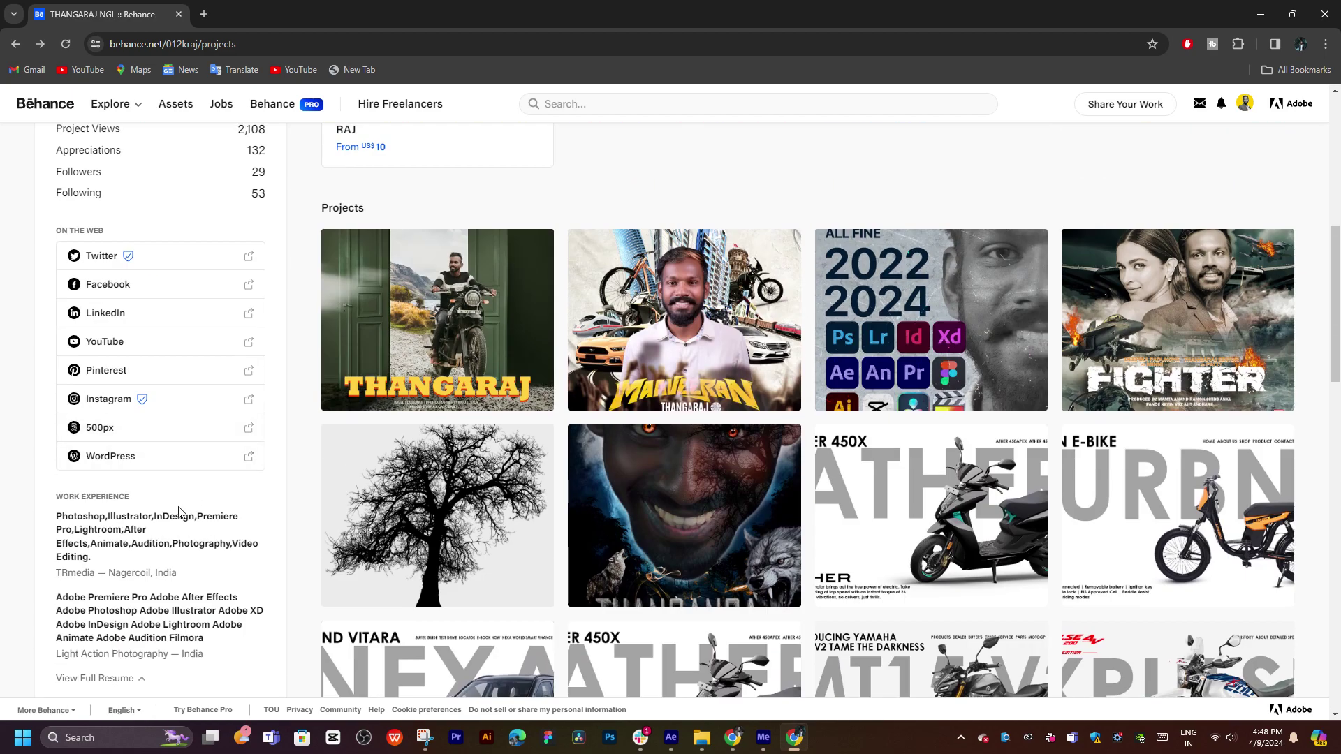
scroll(133, 447, "up", 3)
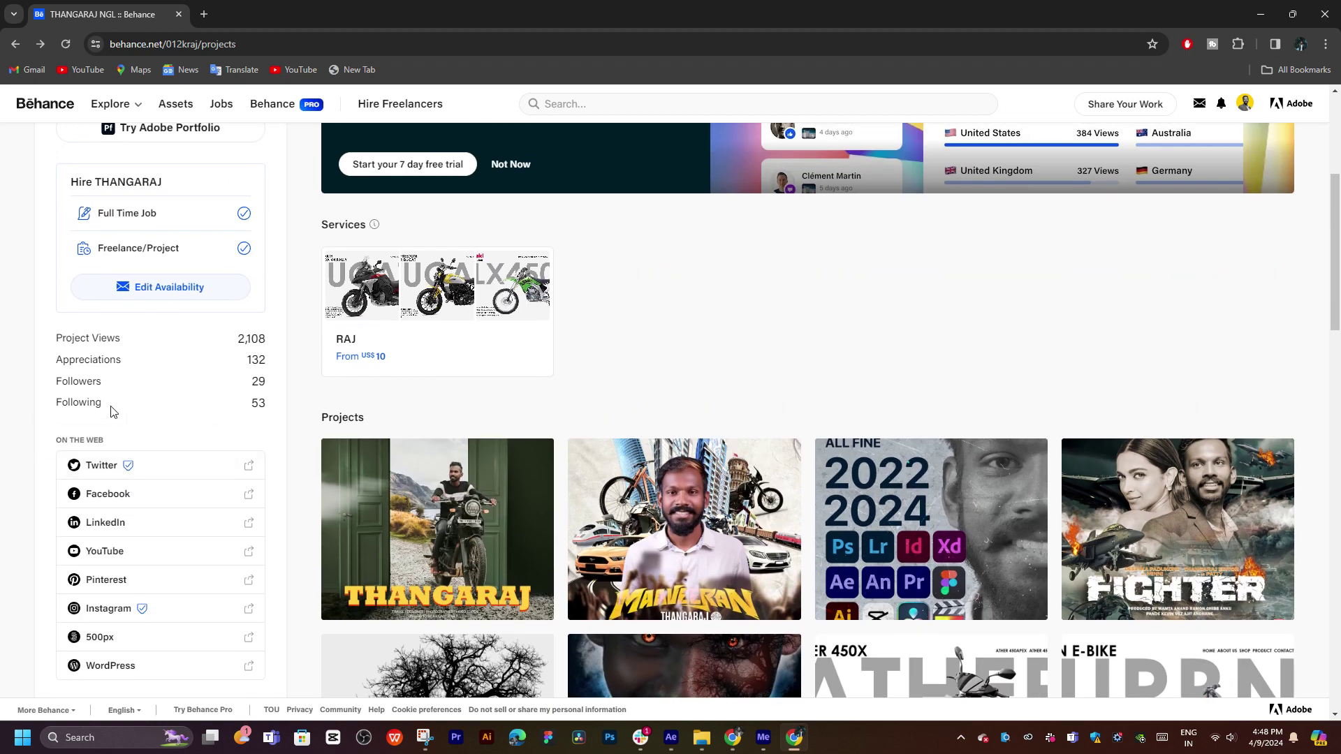
scroll(105, 410, "up", 1)
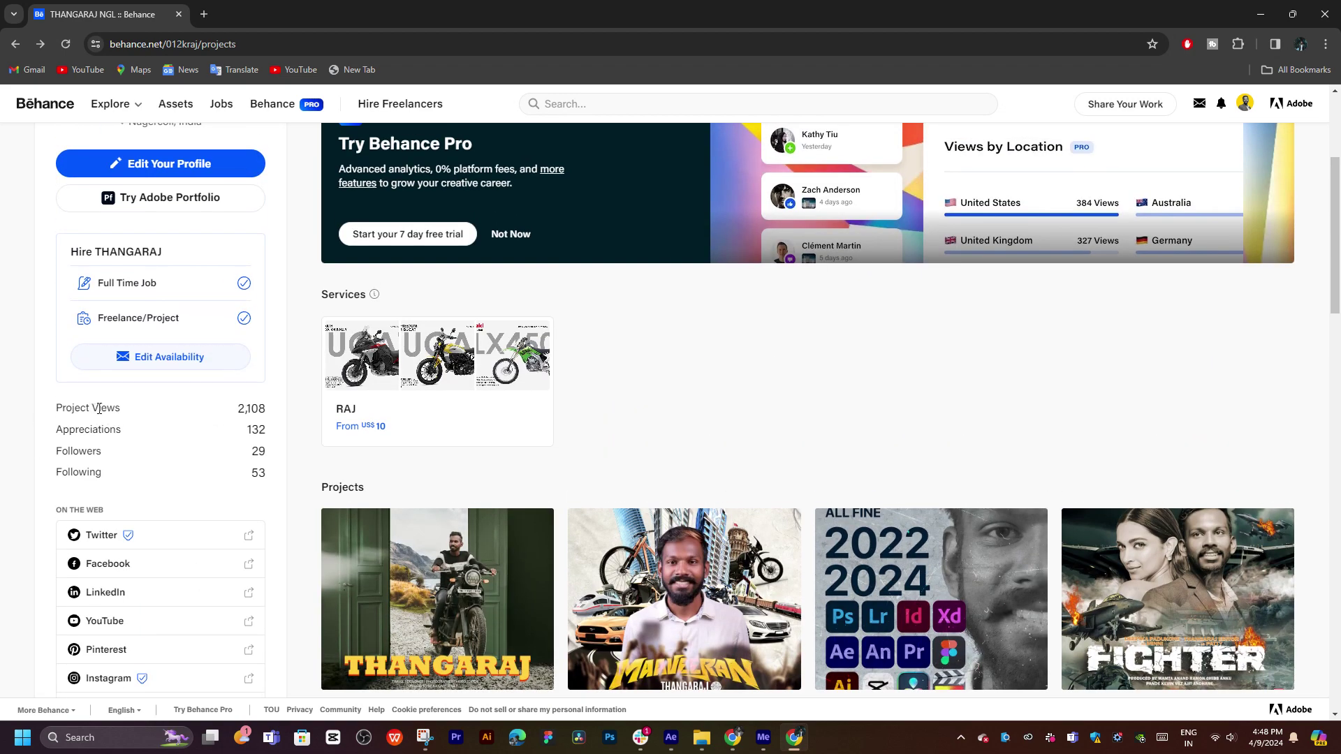
triple_click(99, 409)
left_click(171, 418)
Switch to File Explorer, go up from the edit folder to RESUME LOGO, and open the first resume page image.
mouse_move(689, 744)
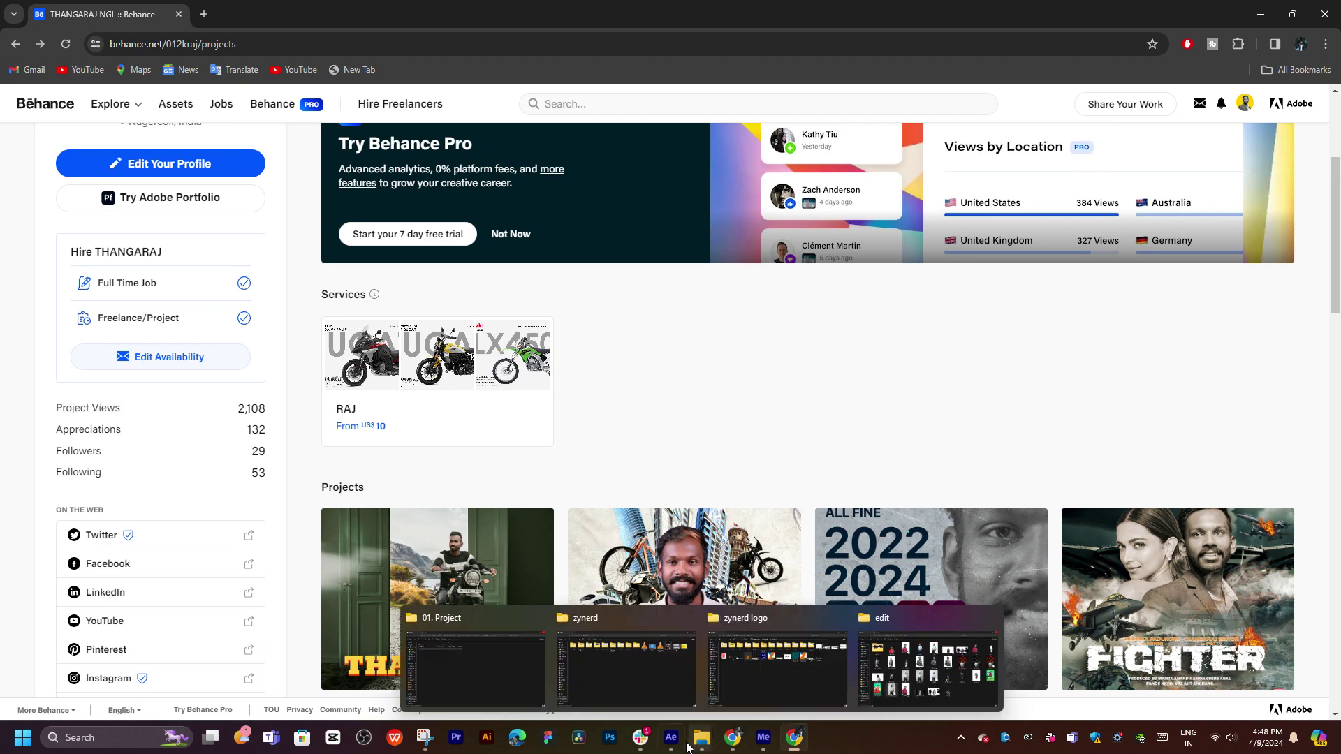
left_click(866, 677)
left_click(890, 509)
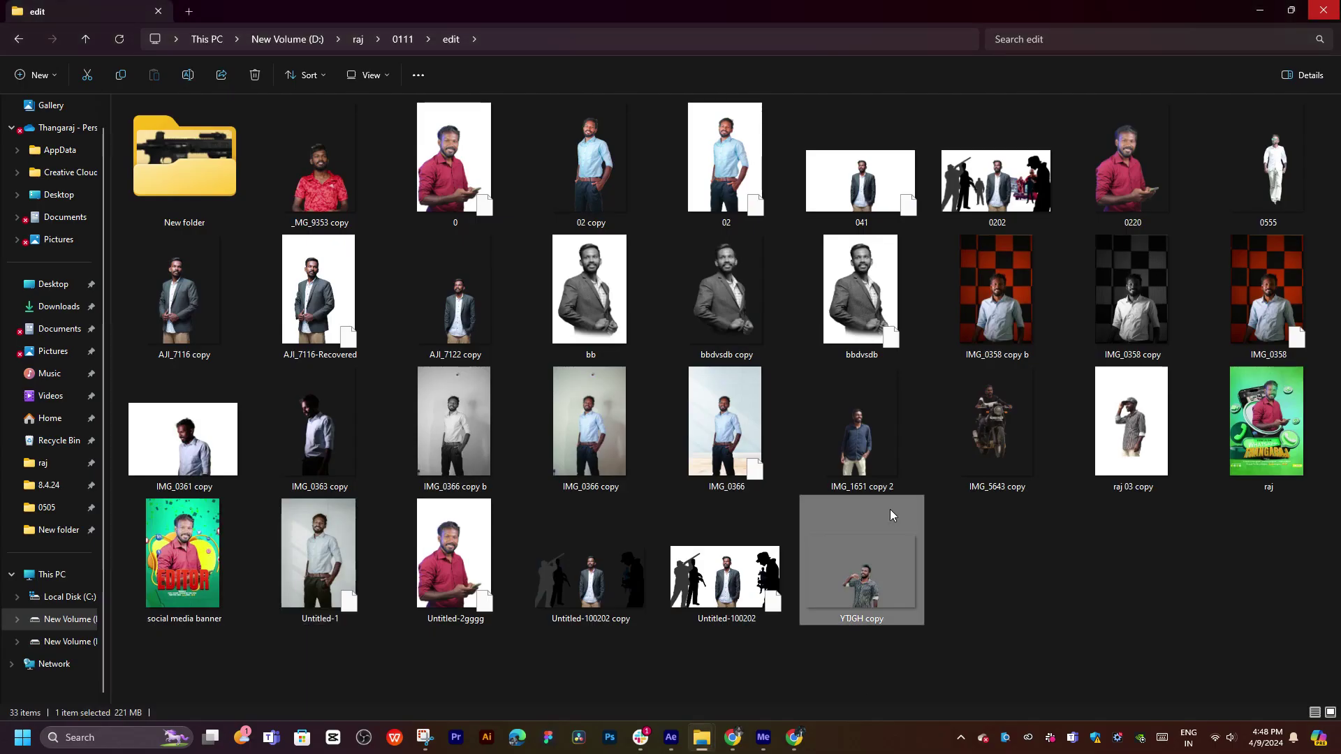
key("BackSpace")
key("BackSpace")
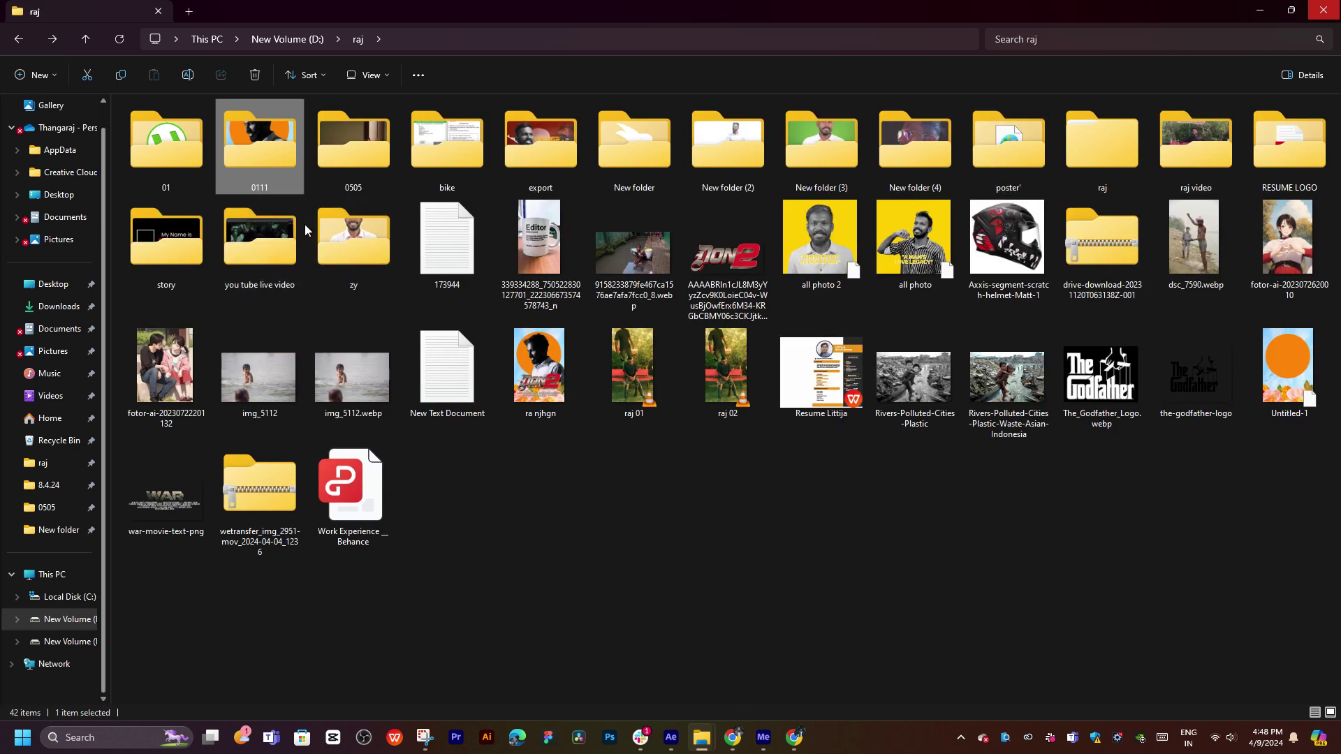
double_click(1289, 143)
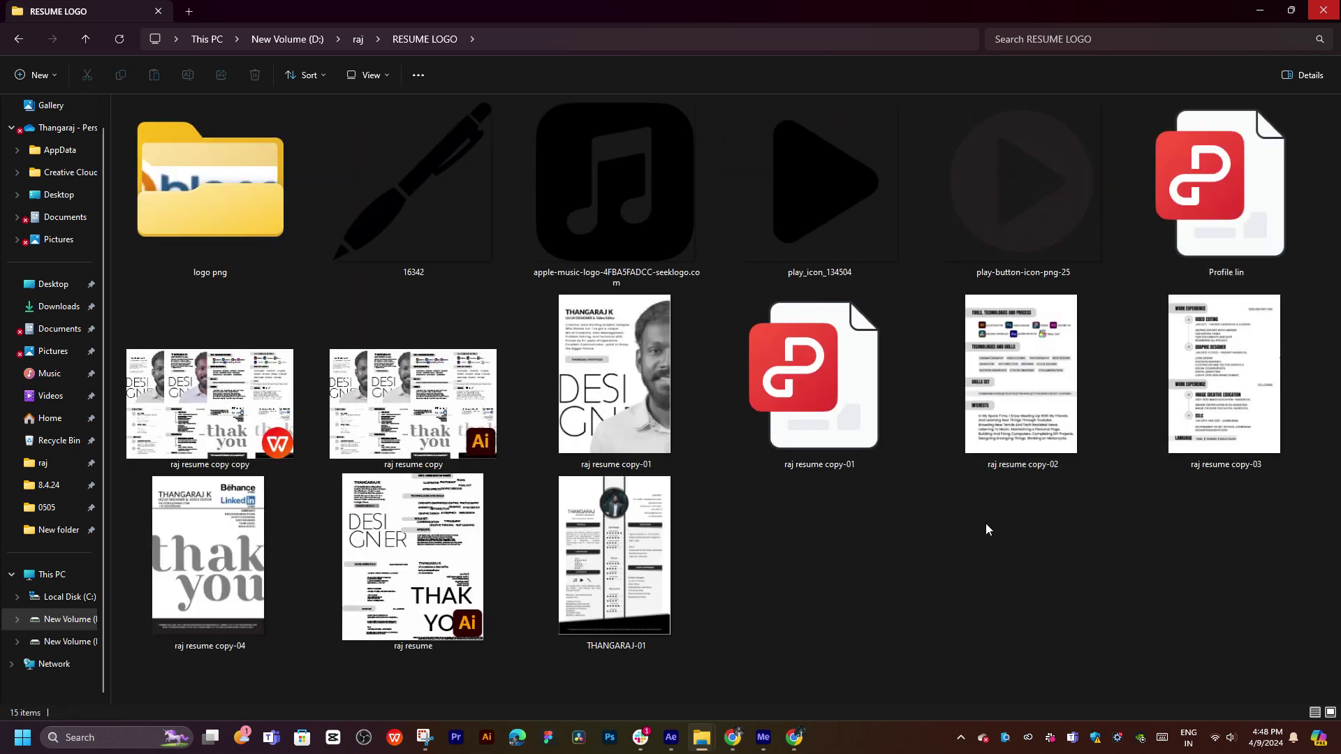
double_click(590, 417)
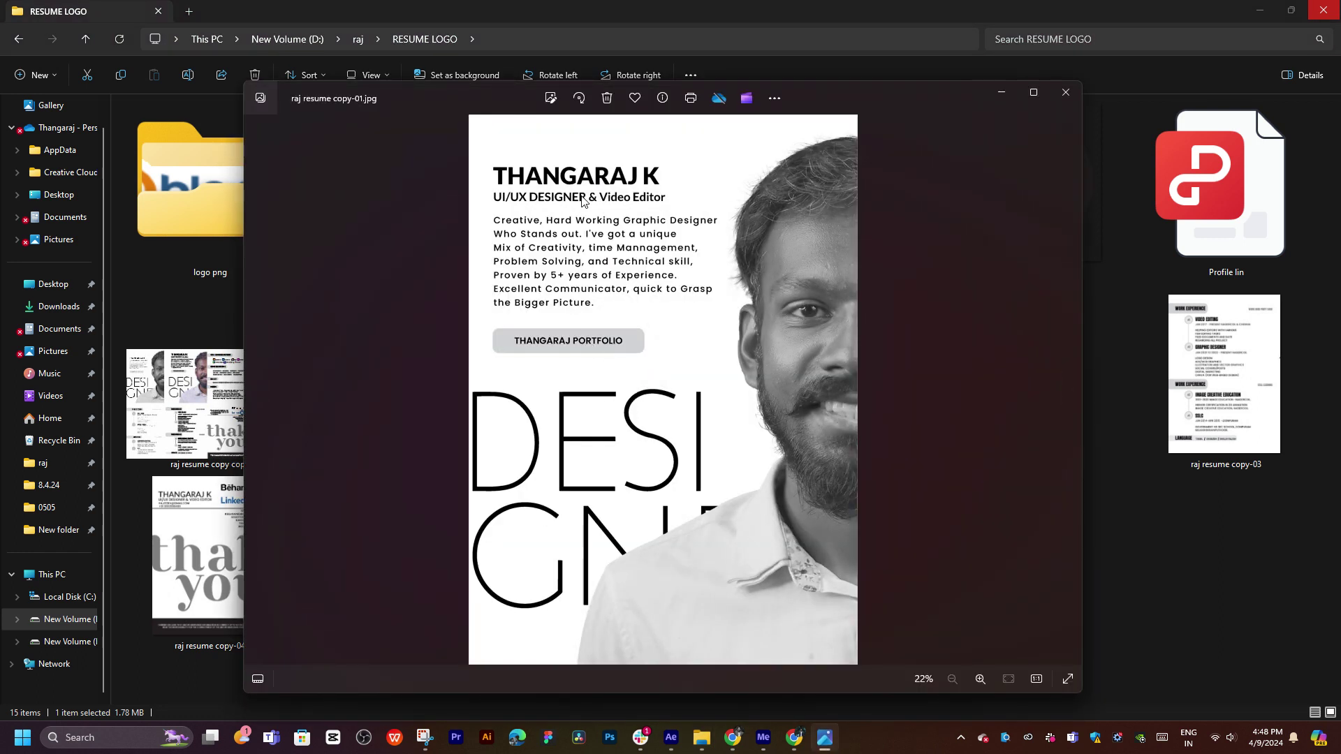
Examine the resume page image for subtitle wording and arrange it side by side with the RESUME LOGO folder window.
scroll(584, 201, "up", 2)
scroll(583, 201, "down", 2)
right_click(577, 343)
left_click(940, 345)
left_click(1066, 92)
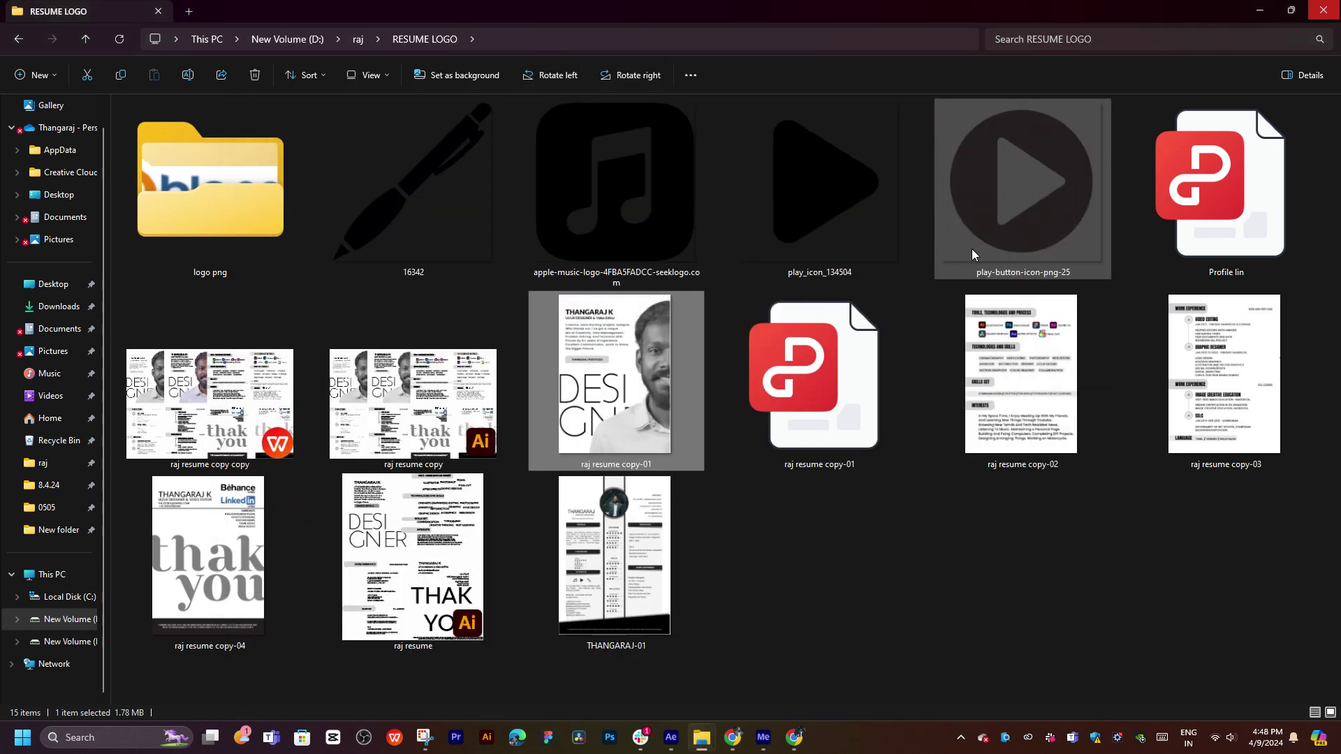
double_click(598, 417)
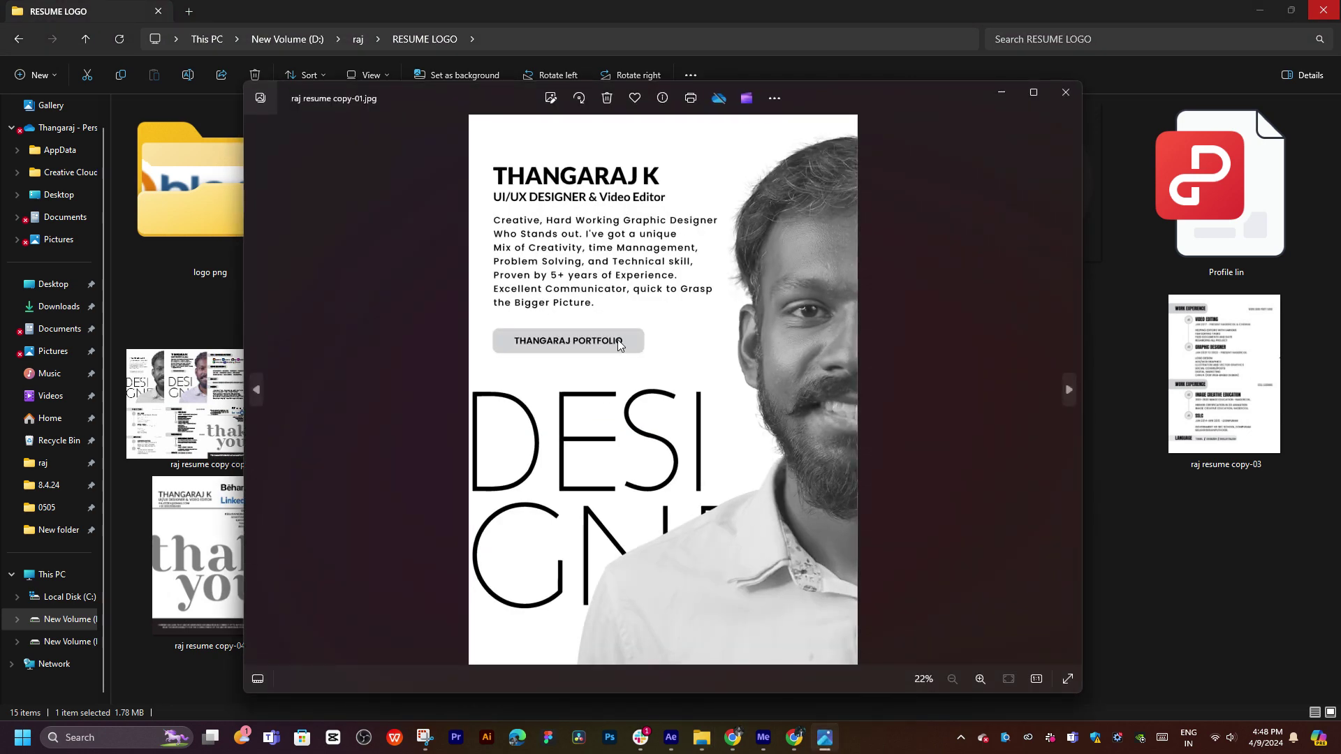
left_click(1001, 92)
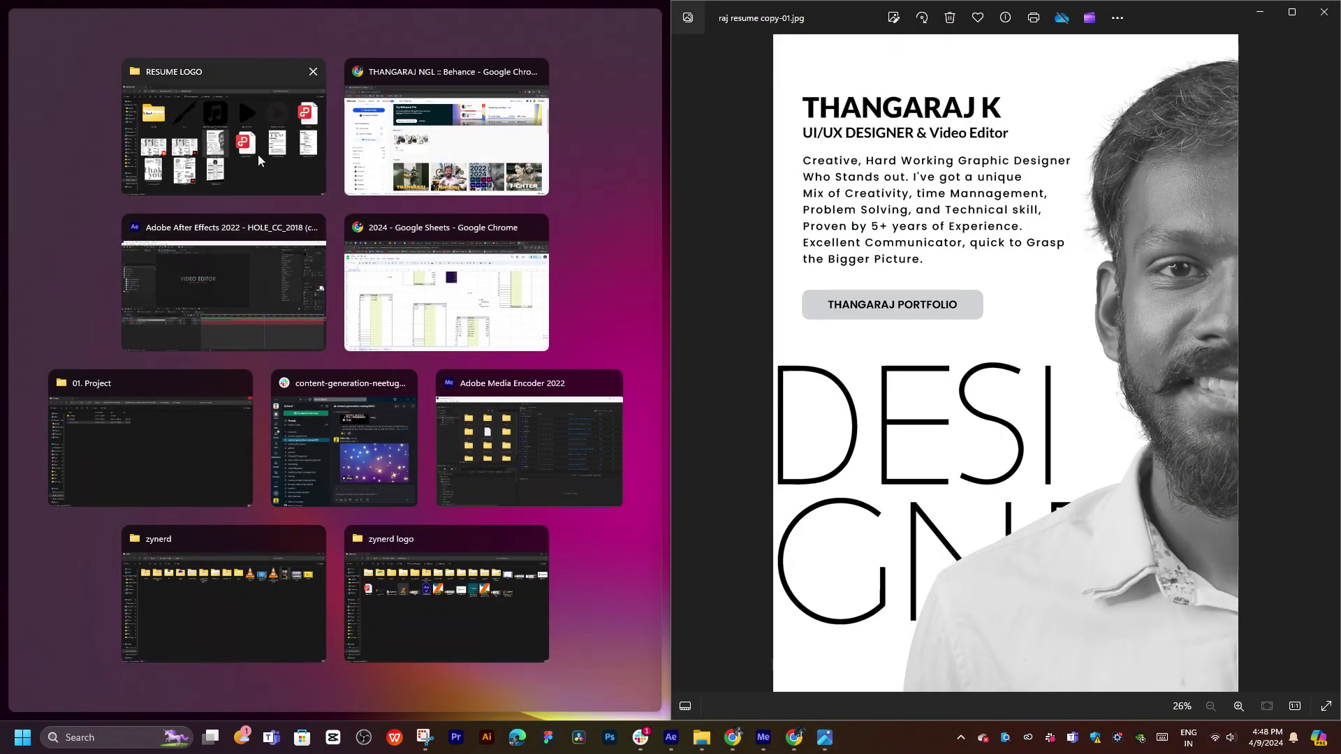
left_click(258, 156)
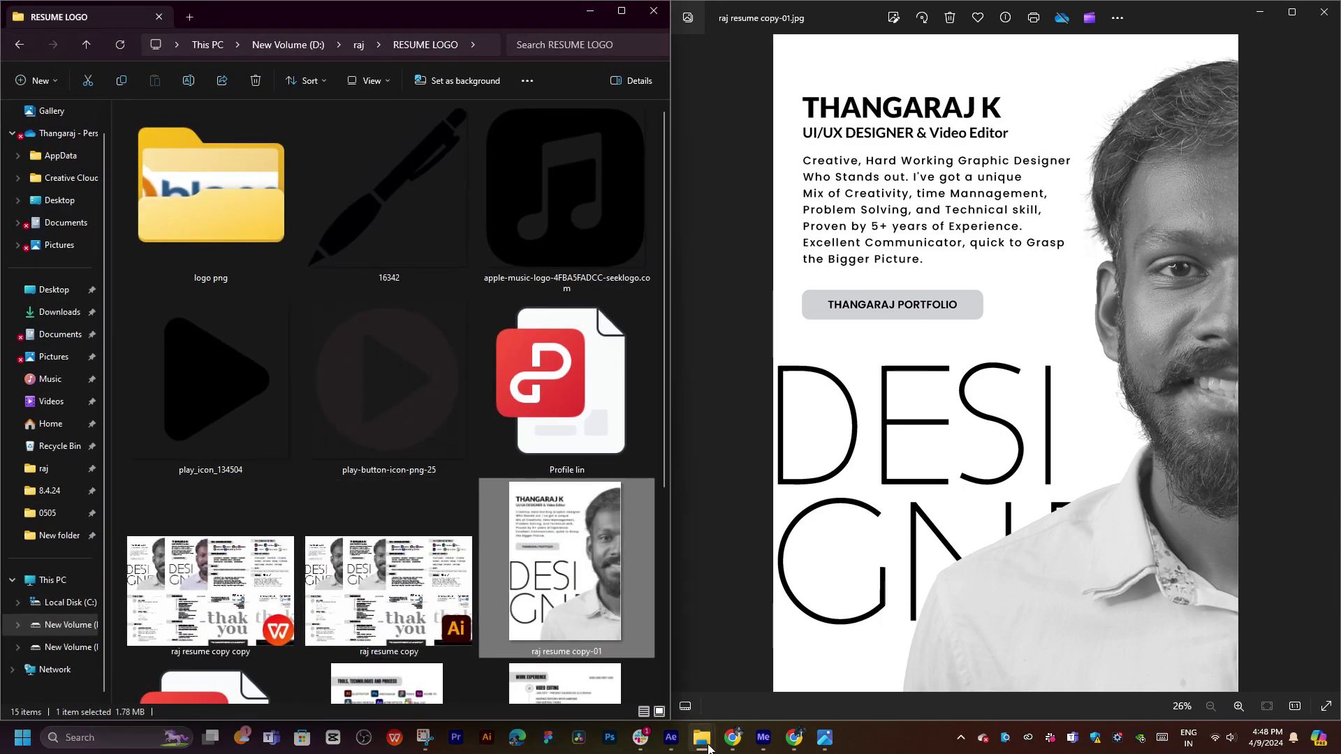
Switch to After Effects and remove "nd" from the text_03 subtitle at frame 150 so it reads "original designs".
left_click(671, 737)
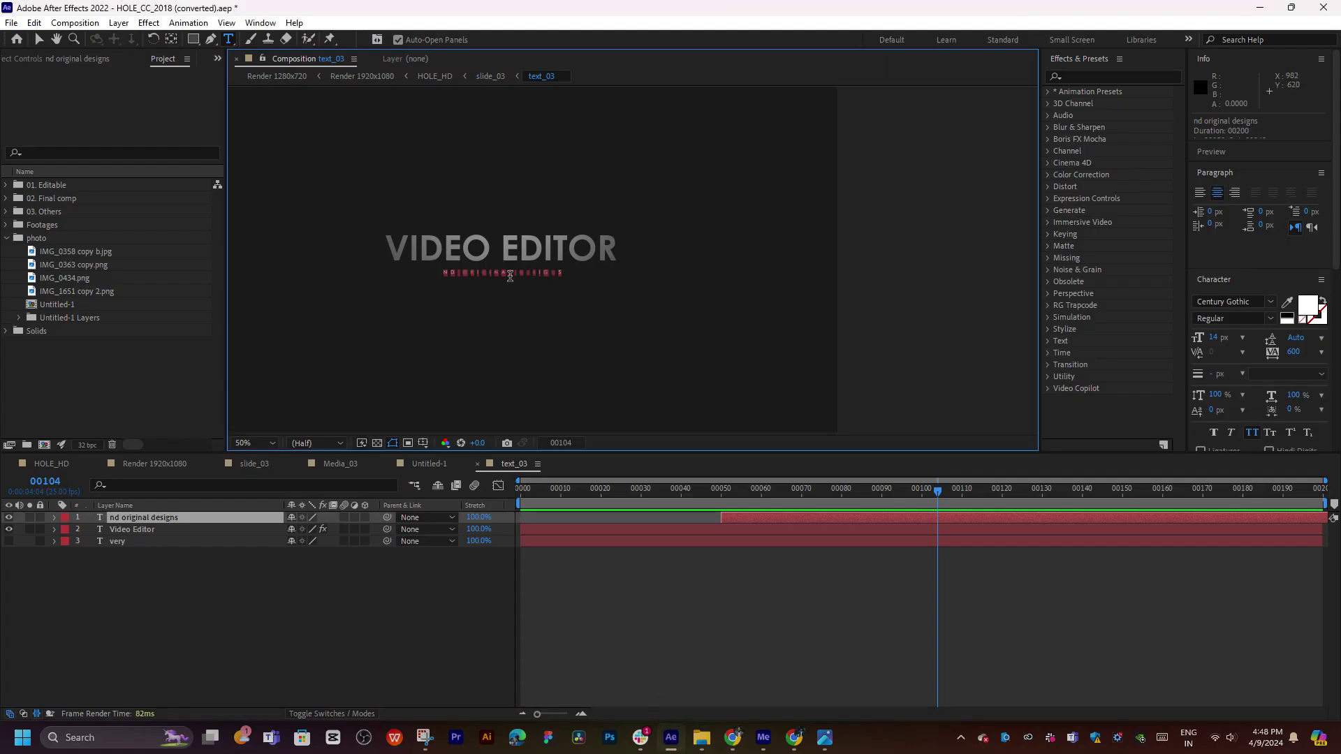
scroll(434, 286, "up", 2)
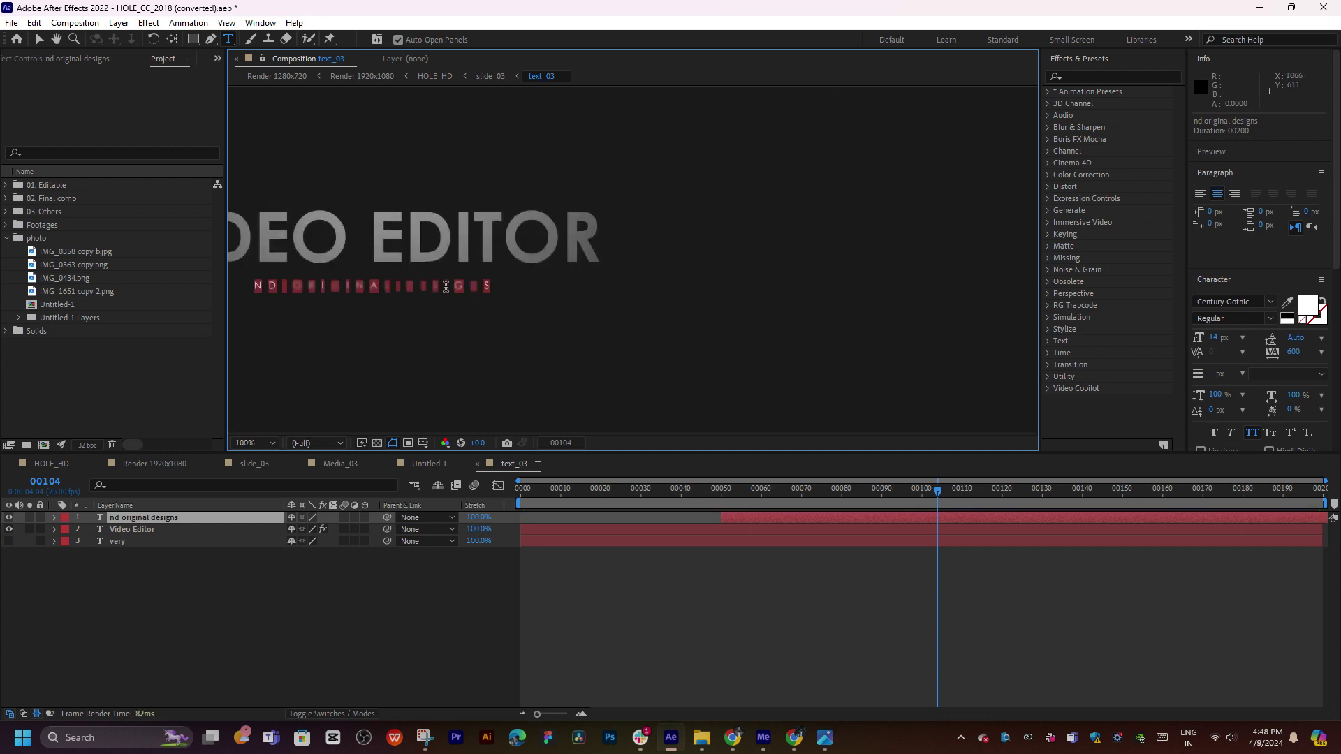
left_click_drag(485, 276, 682, 279)
left_click_drag(919, 489, 1123, 492)
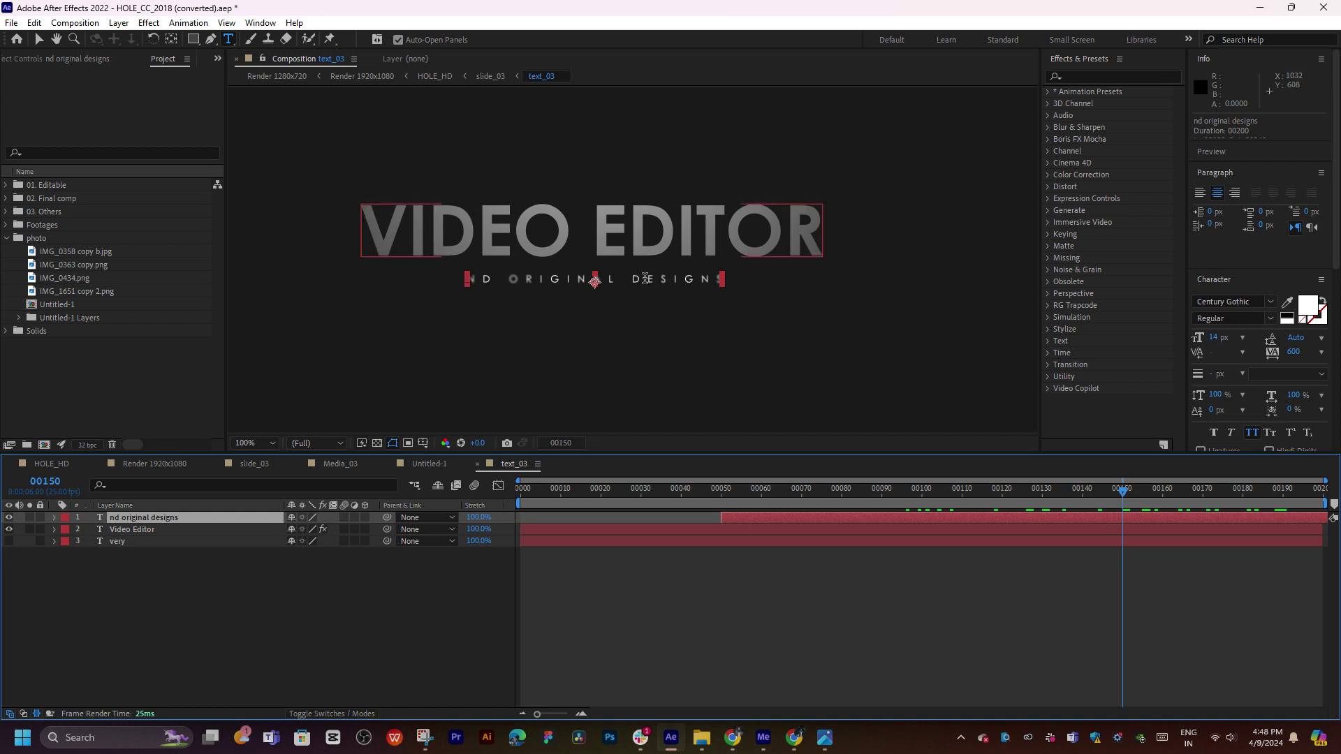
left_click(517, 231)
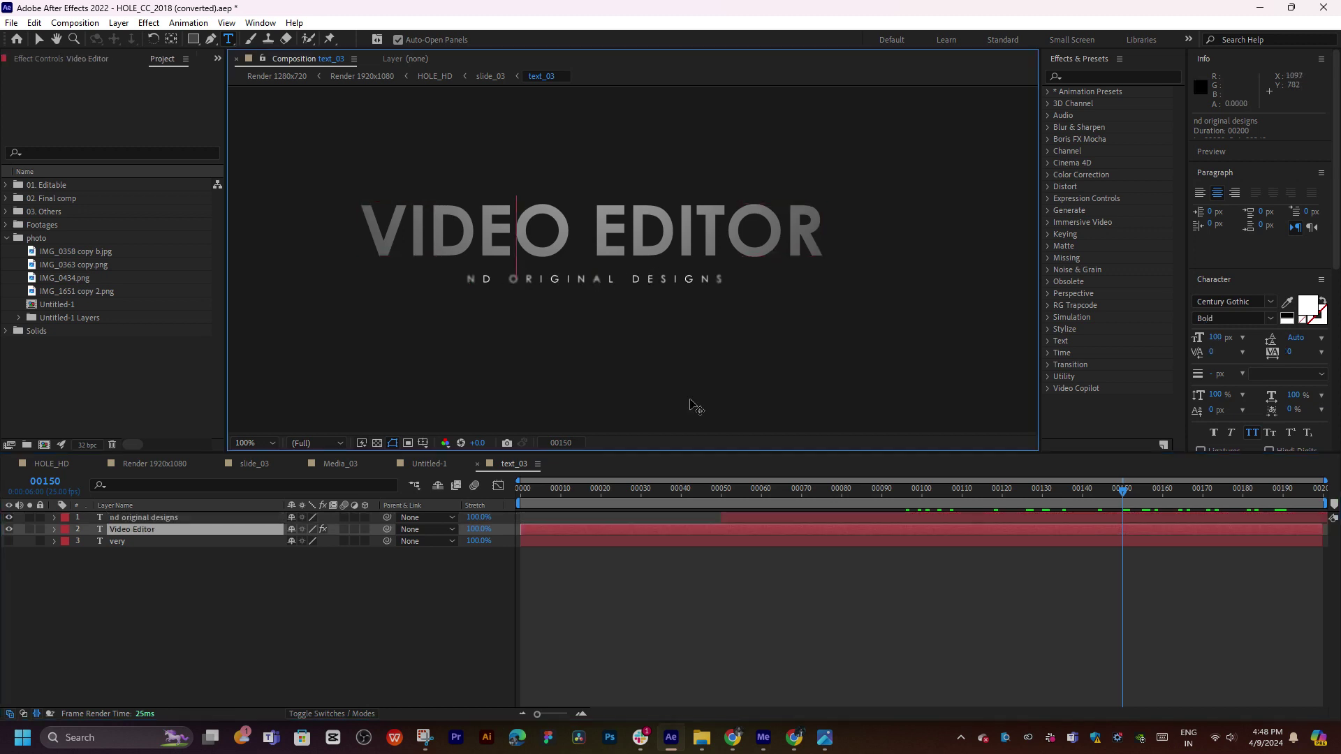
double_click(828, 517)
left_click(510, 288)
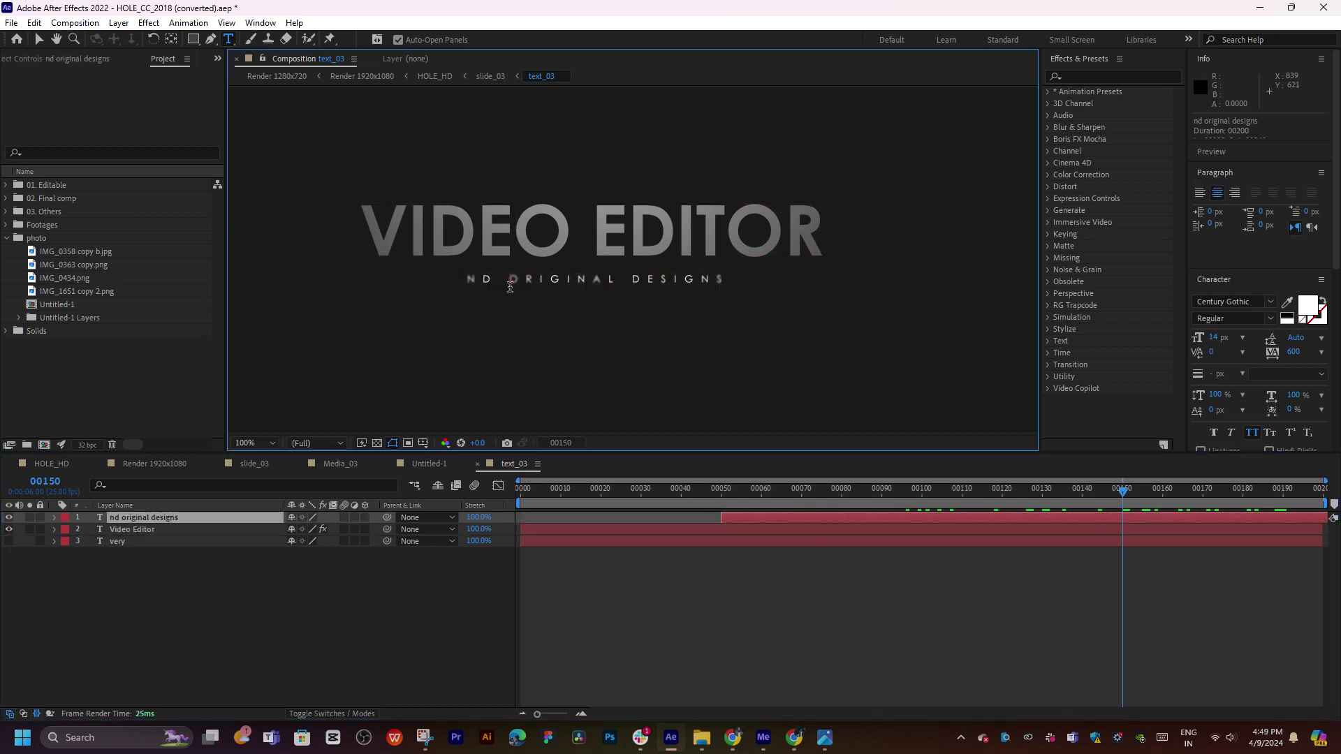
left_click_drag(499, 284, 457, 282)
key("BackSpace")
left_click(894, 609)
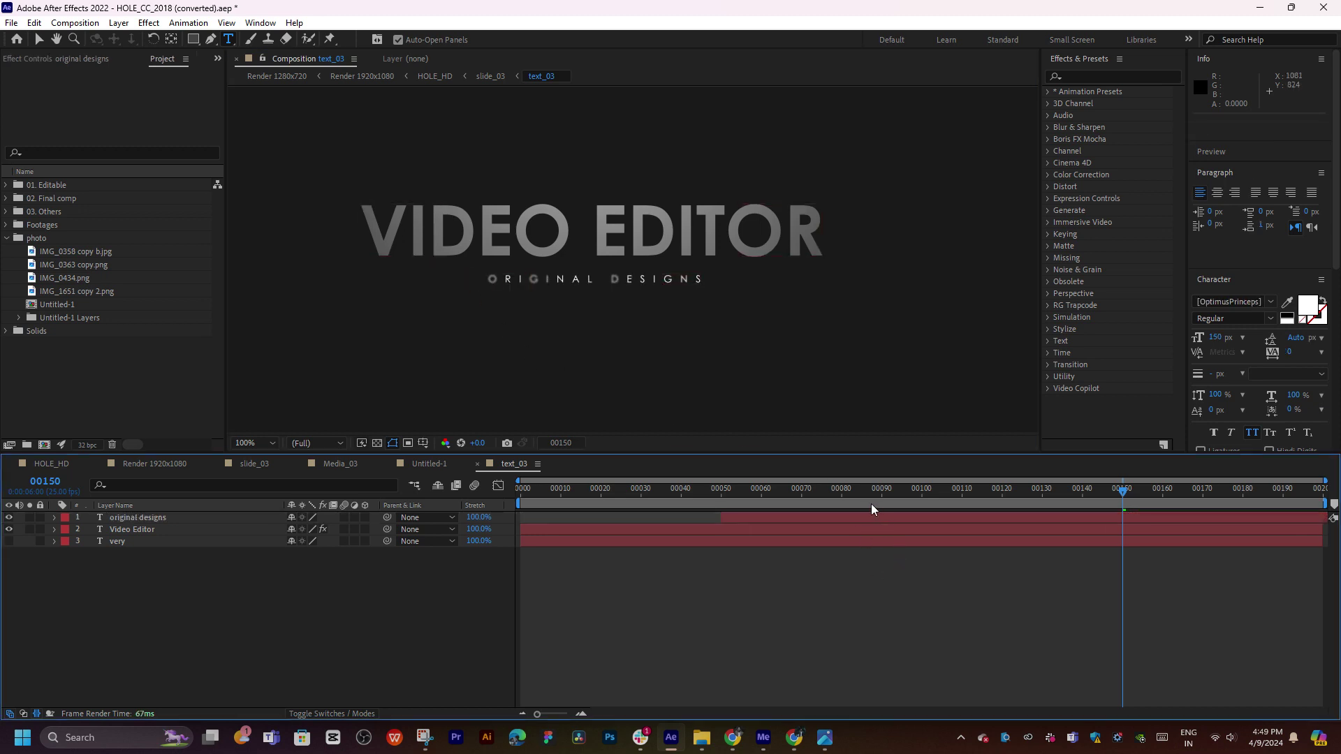
Scrub text_03 back to about frame 95 to preview the edited subtitle's animation.
left_click_drag(871, 504, 901, 496)
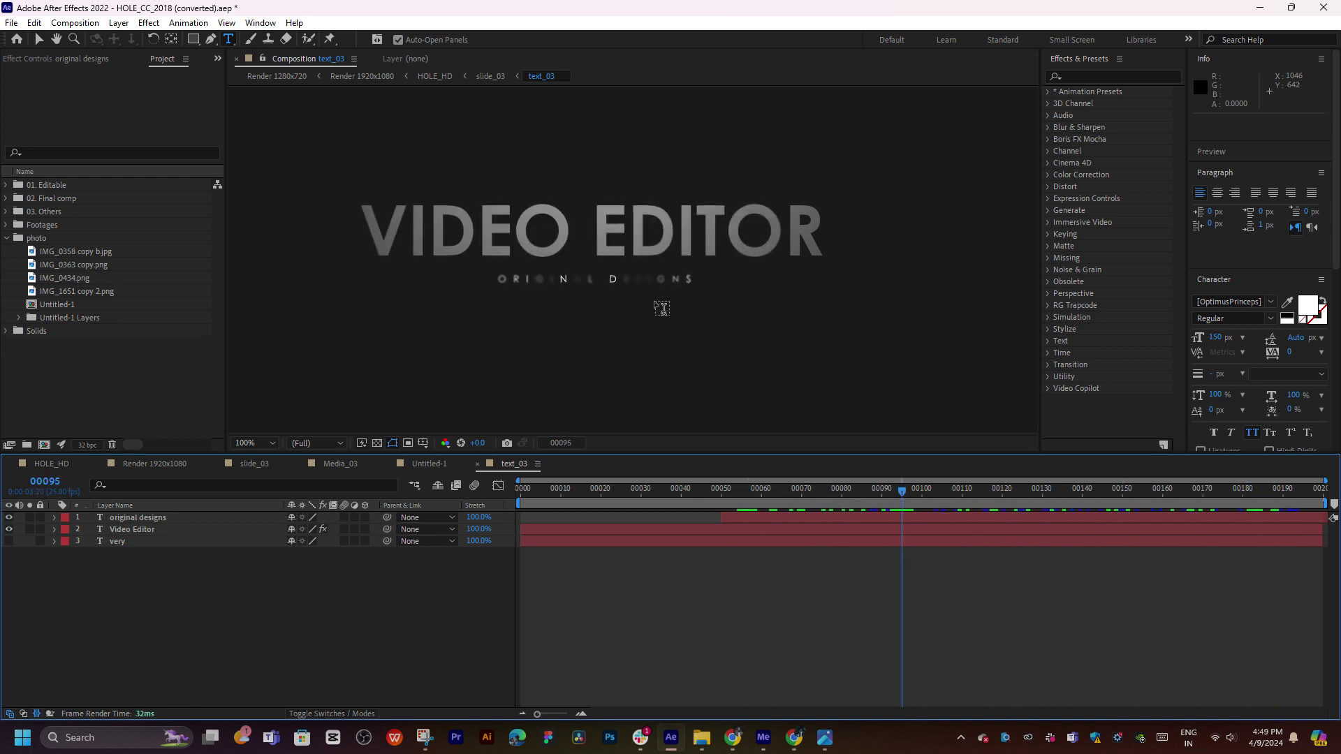
key("comma")
key("comma")
Close the Untitled-1, text_03, Media_03 and slide_03 compositions.
left_click(419, 464)
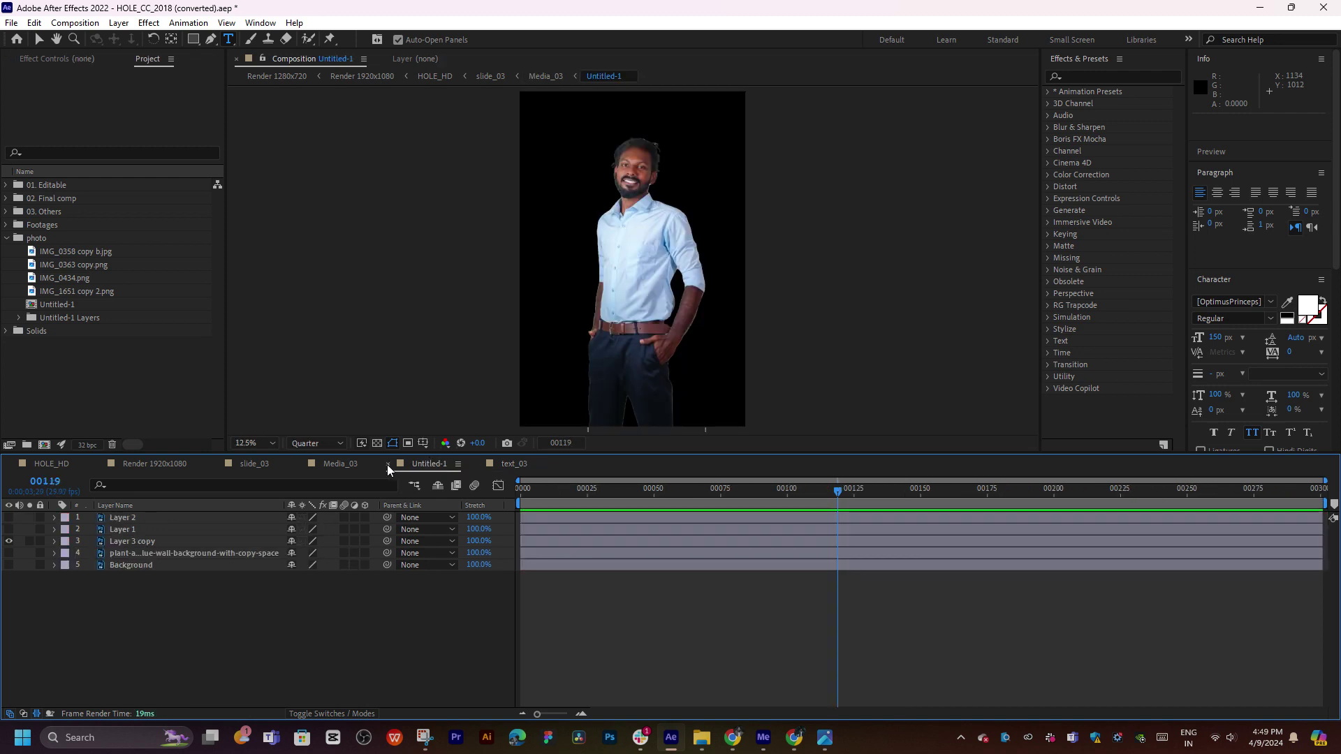
left_click(386, 464)
left_click(386, 463)
left_click(299, 463)
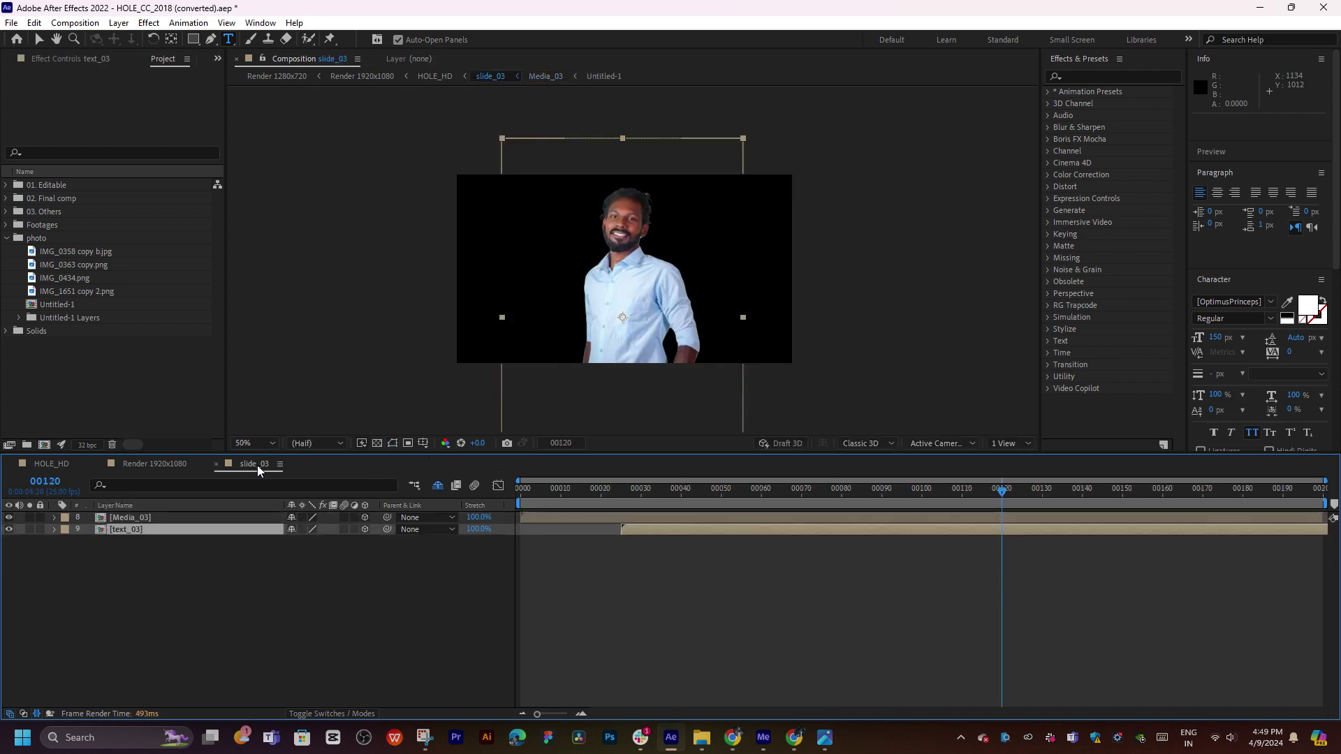
left_click(217, 464)
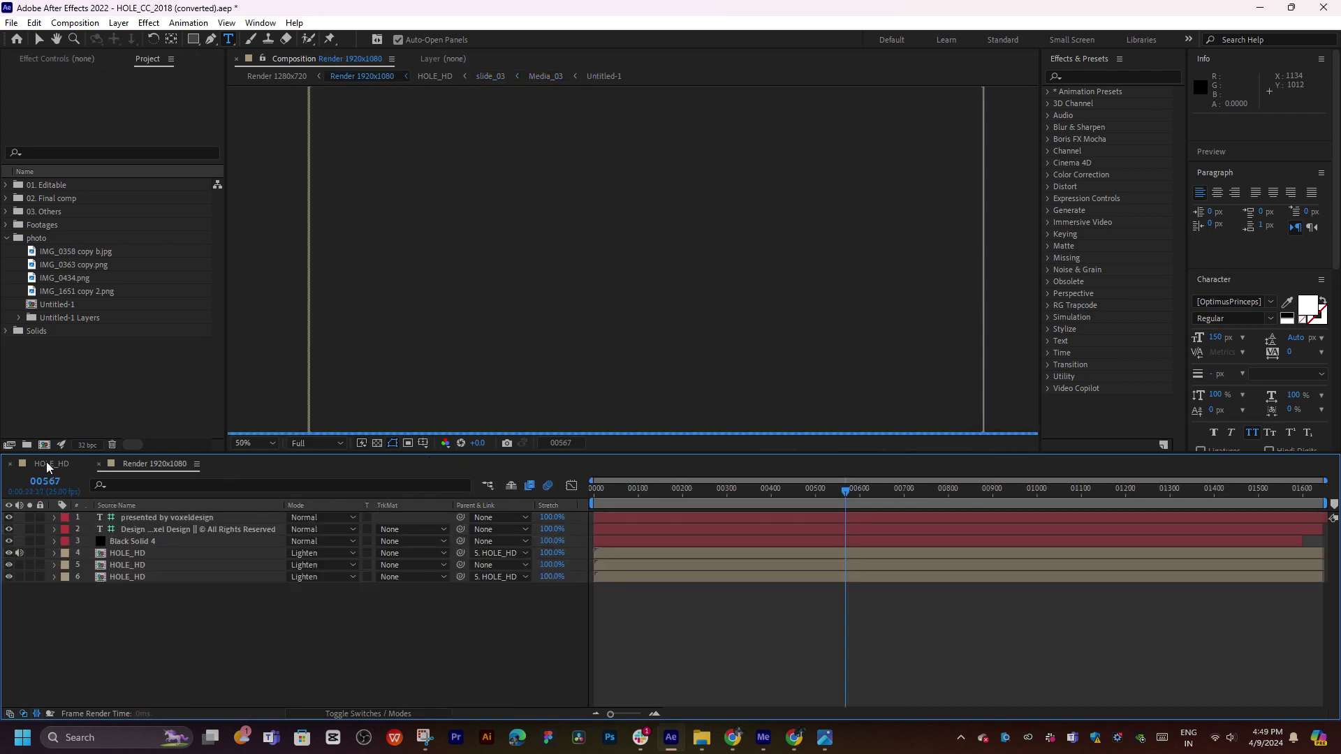
Open slide_02 from the HOLE_HD composition, then open its Media_02 composition and move to frame 103.
left_click(46, 464)
left_click_drag(822, 492, 781, 492)
double_click(761, 531)
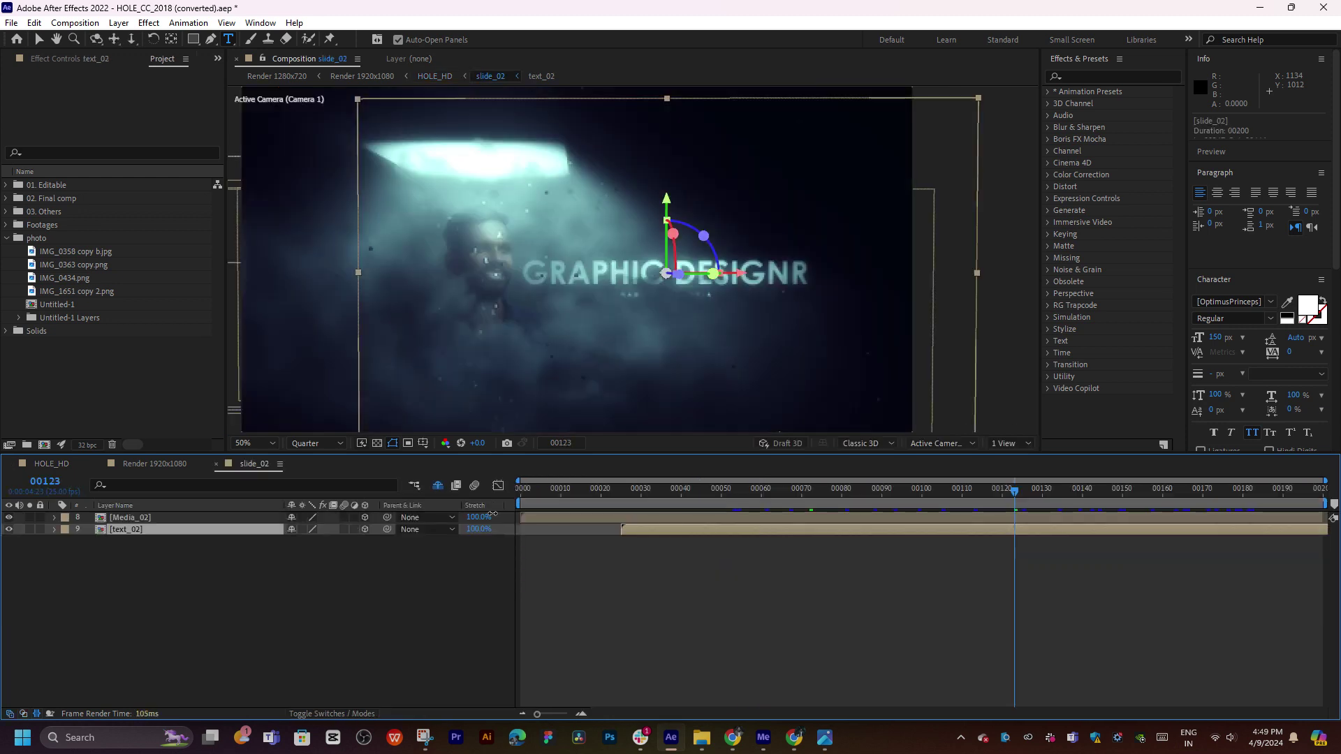
left_click(576, 525)
left_click(577, 521)
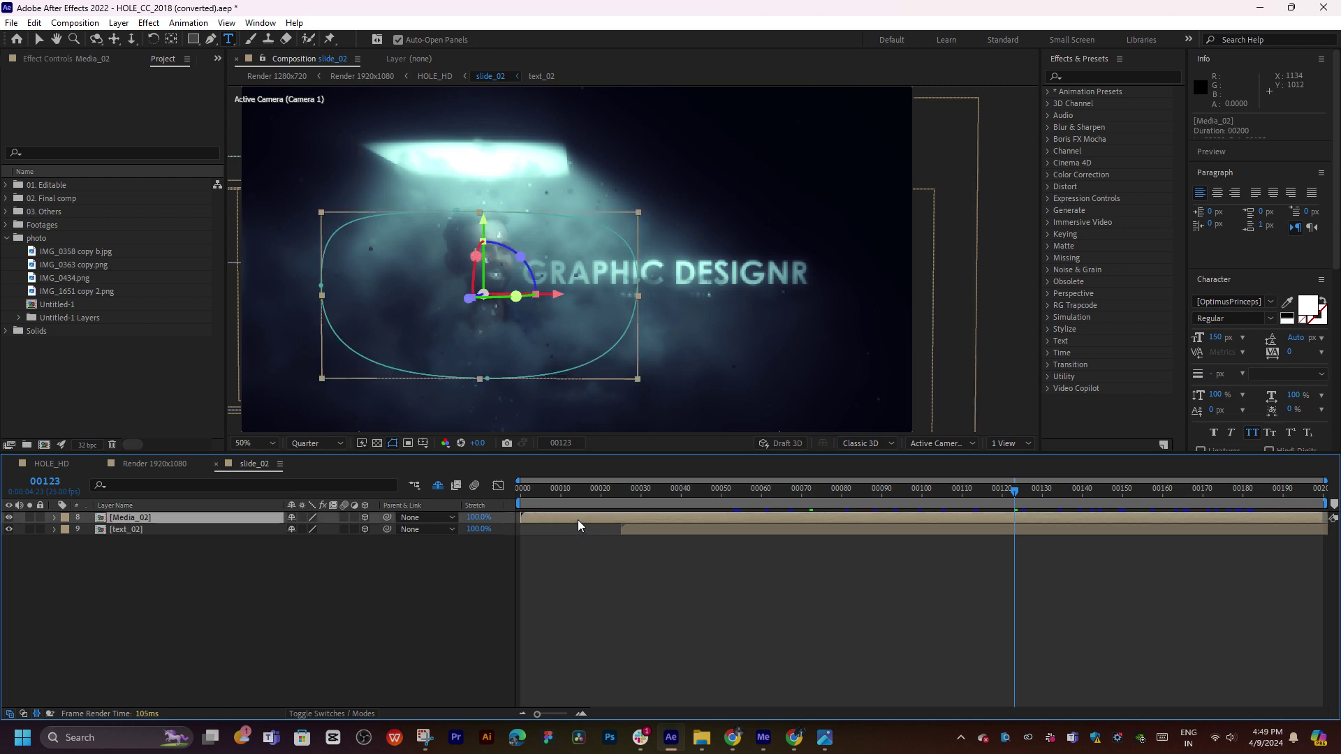
double_click(650, 517)
left_click_drag(655, 500, 608, 498)
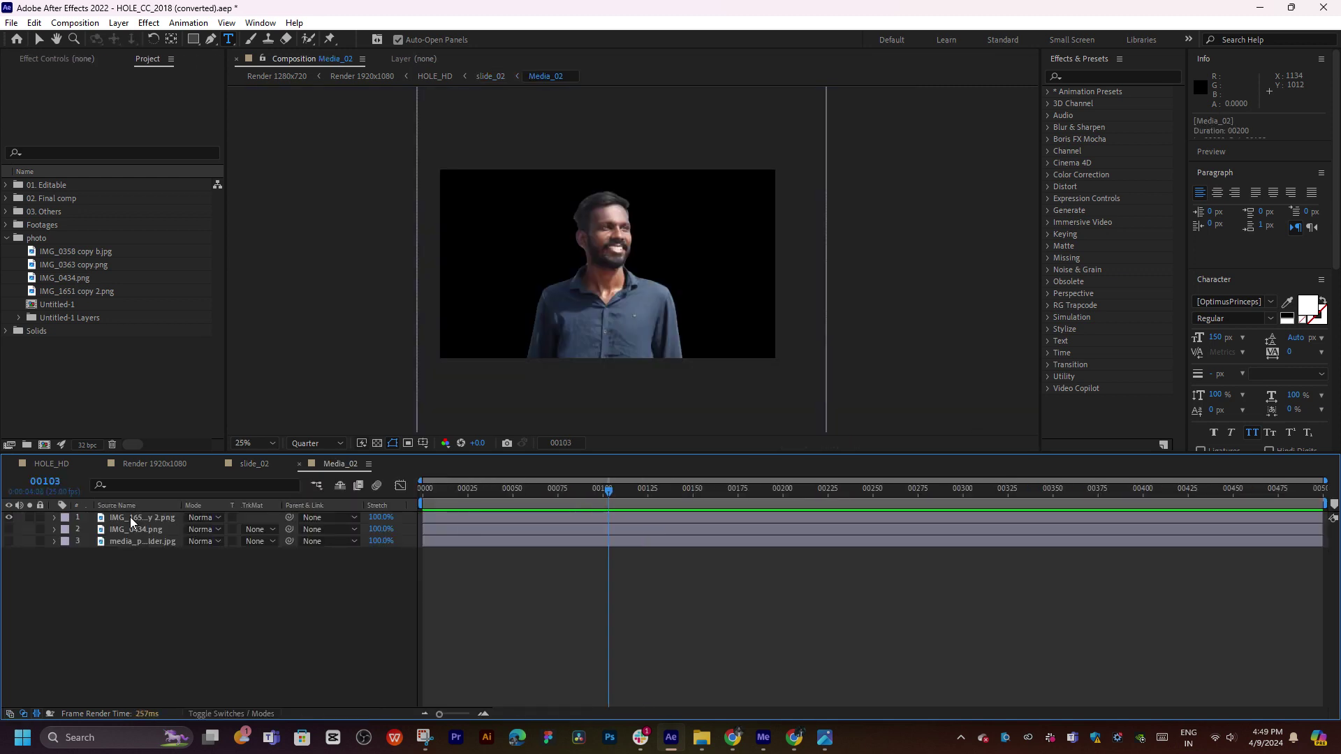
Compare the two photo layers in Media_02 and hide both IMG_1651 copy 2.png and IMG_0434.png.
left_click(131, 521)
left_click(8, 517)
left_click(9, 530)
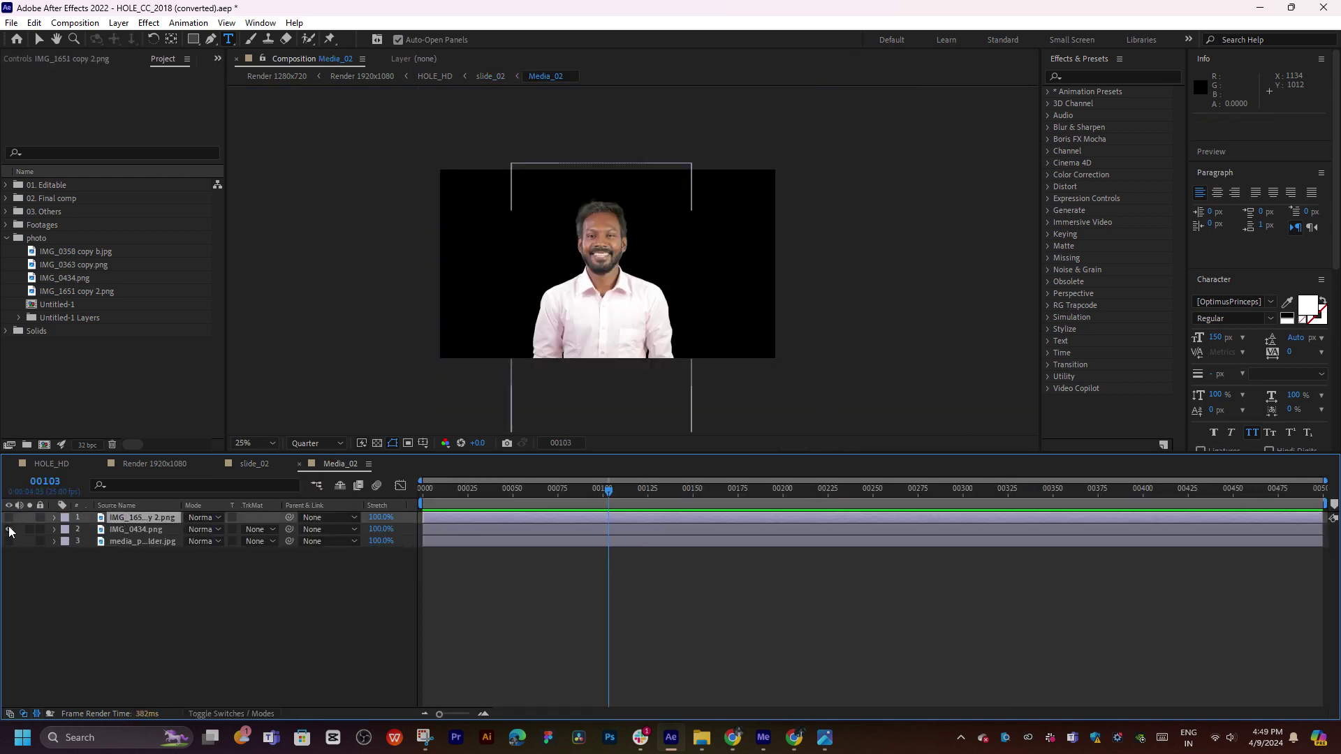
left_click(9, 529)
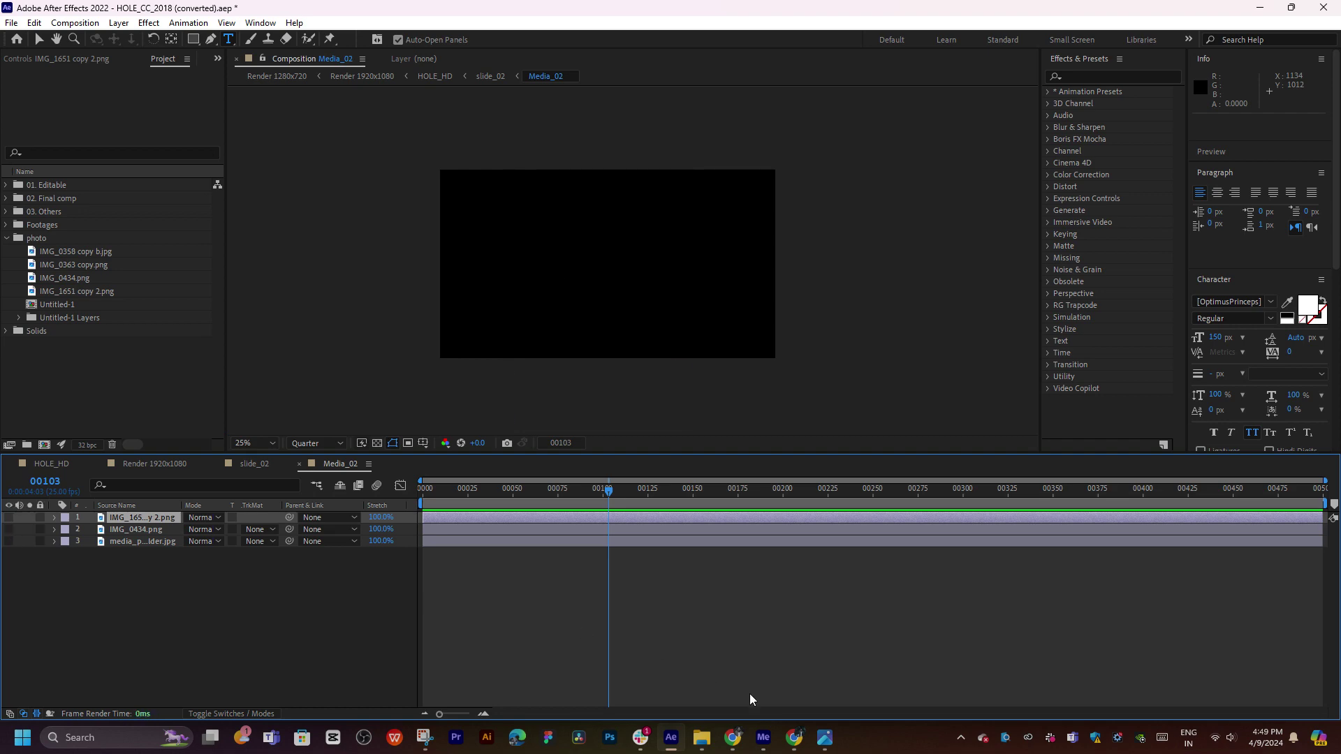
Switch to File Explorer, maximize the RESUME LOGO window, and look through the zy folder for a replacement Media_02 photo.
mouse_move(702, 737)
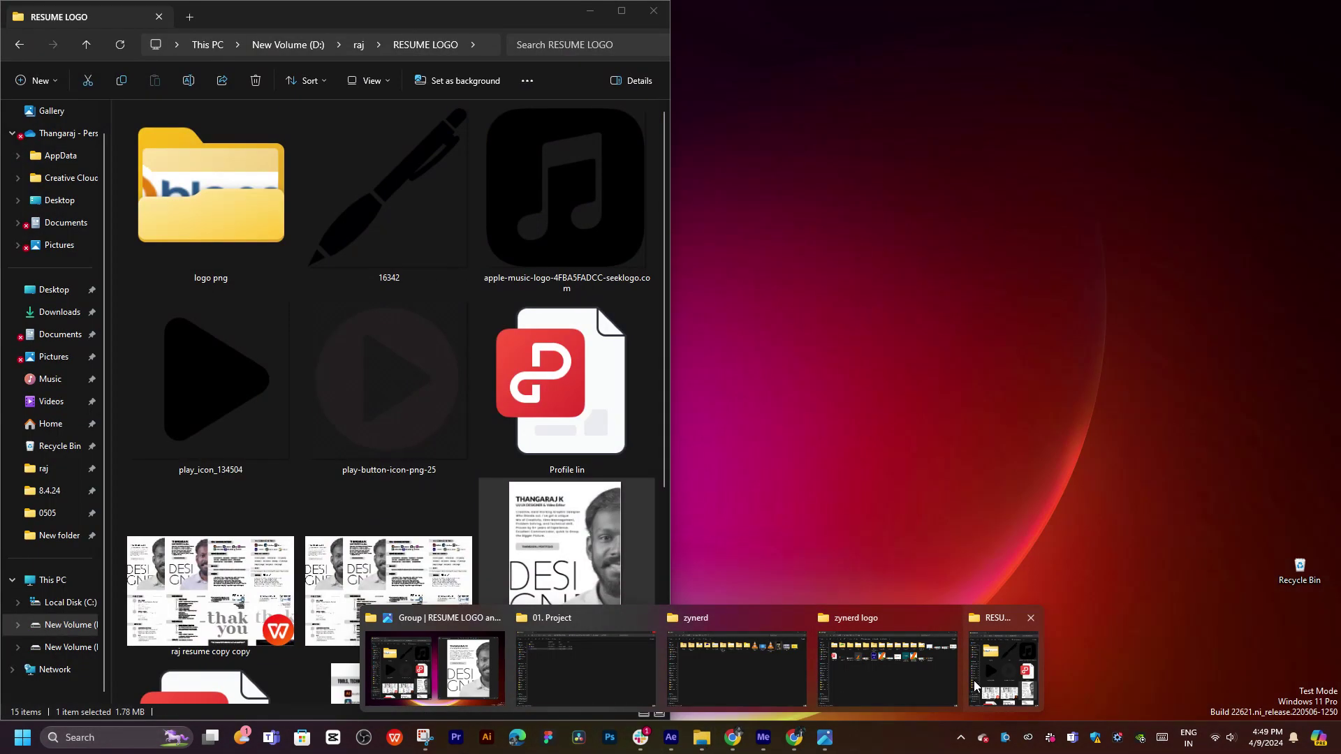
left_click(974, 680)
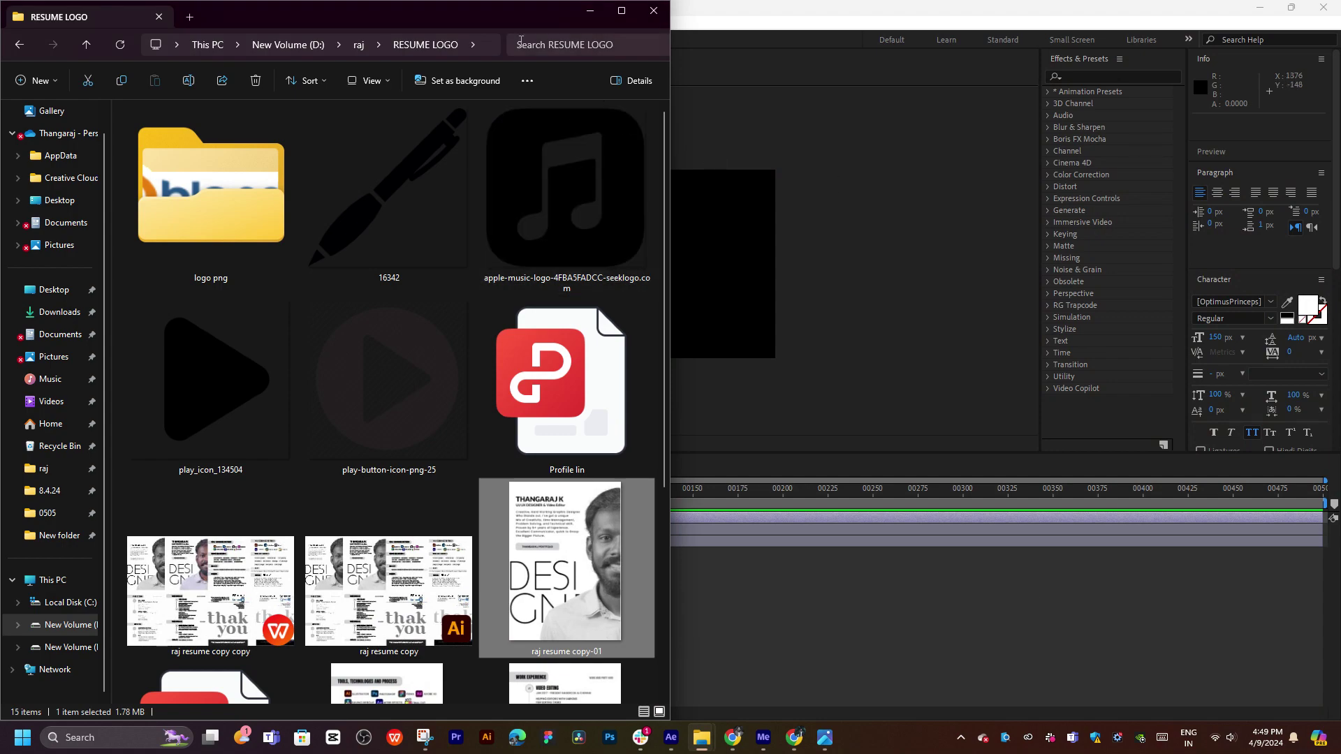
double_click(489, 24)
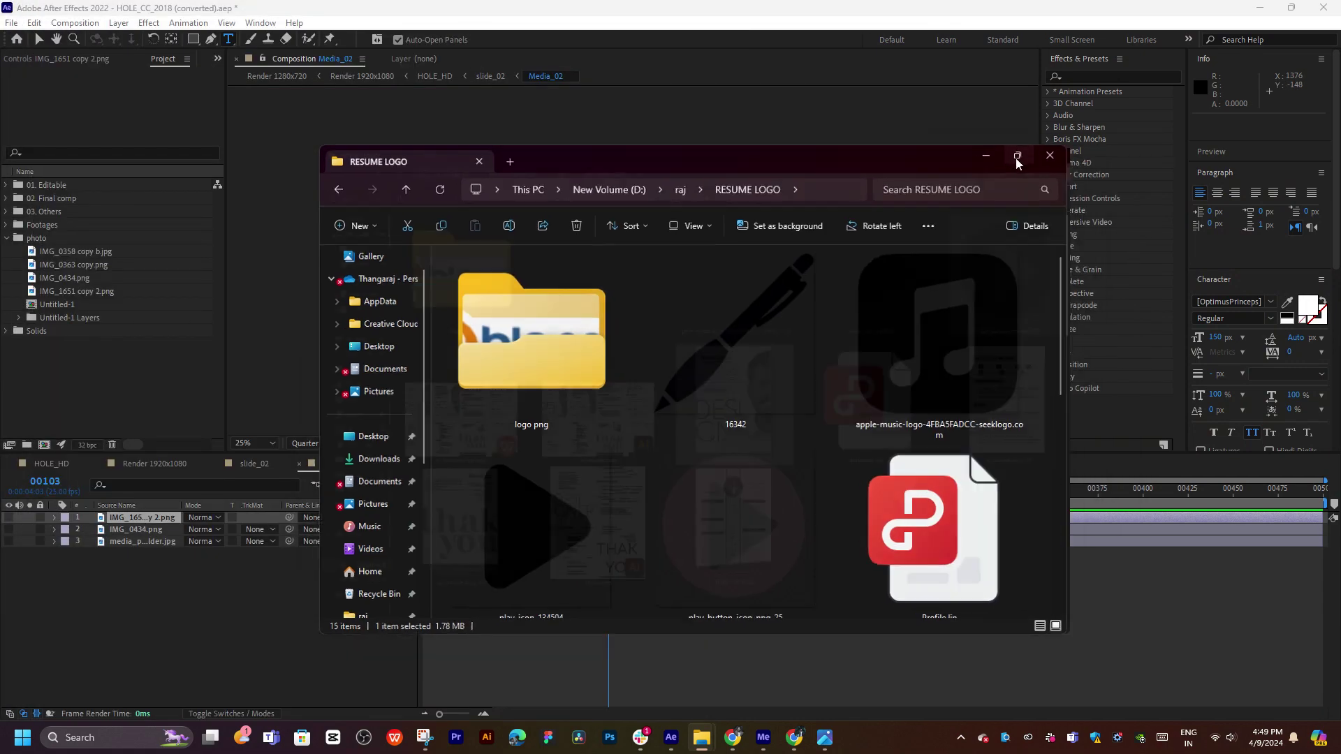
left_click(1015, 158)
key("alt+Up")
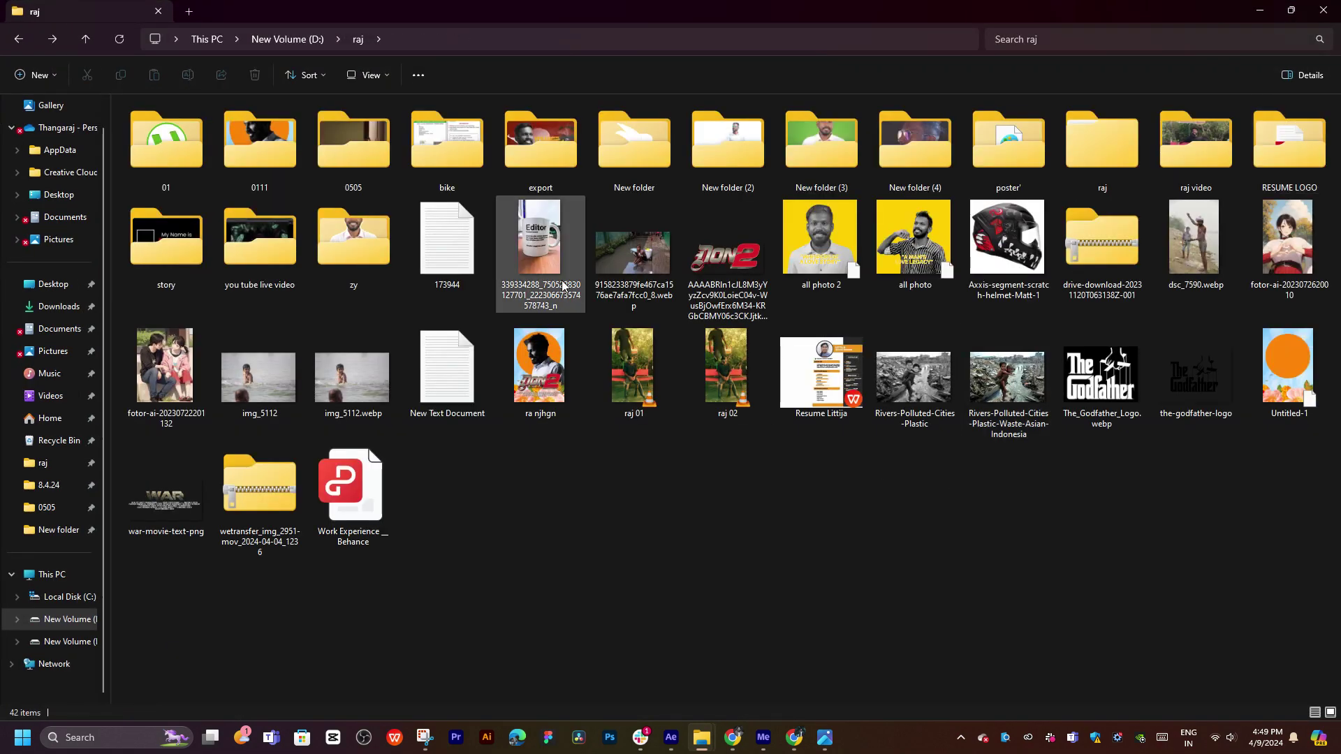
double_click(328, 221)
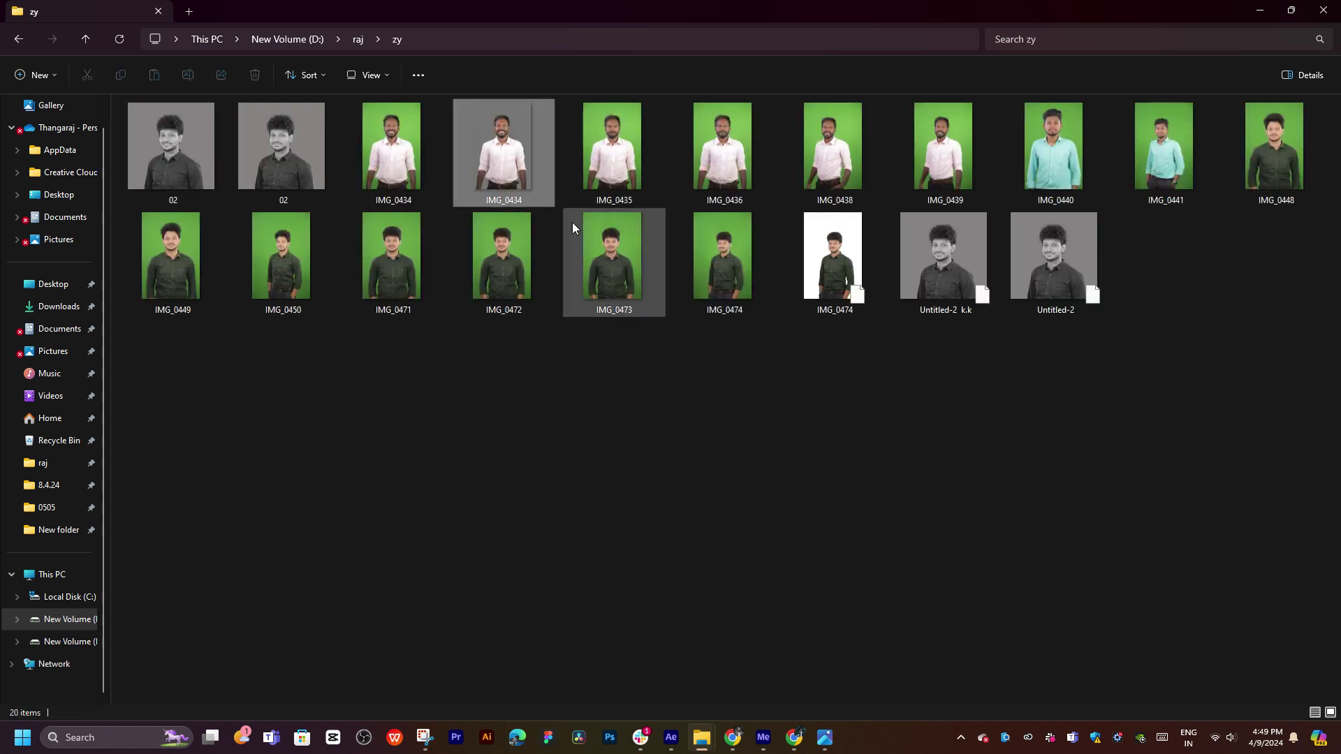
left_click(715, 403)
key("alt+Left")
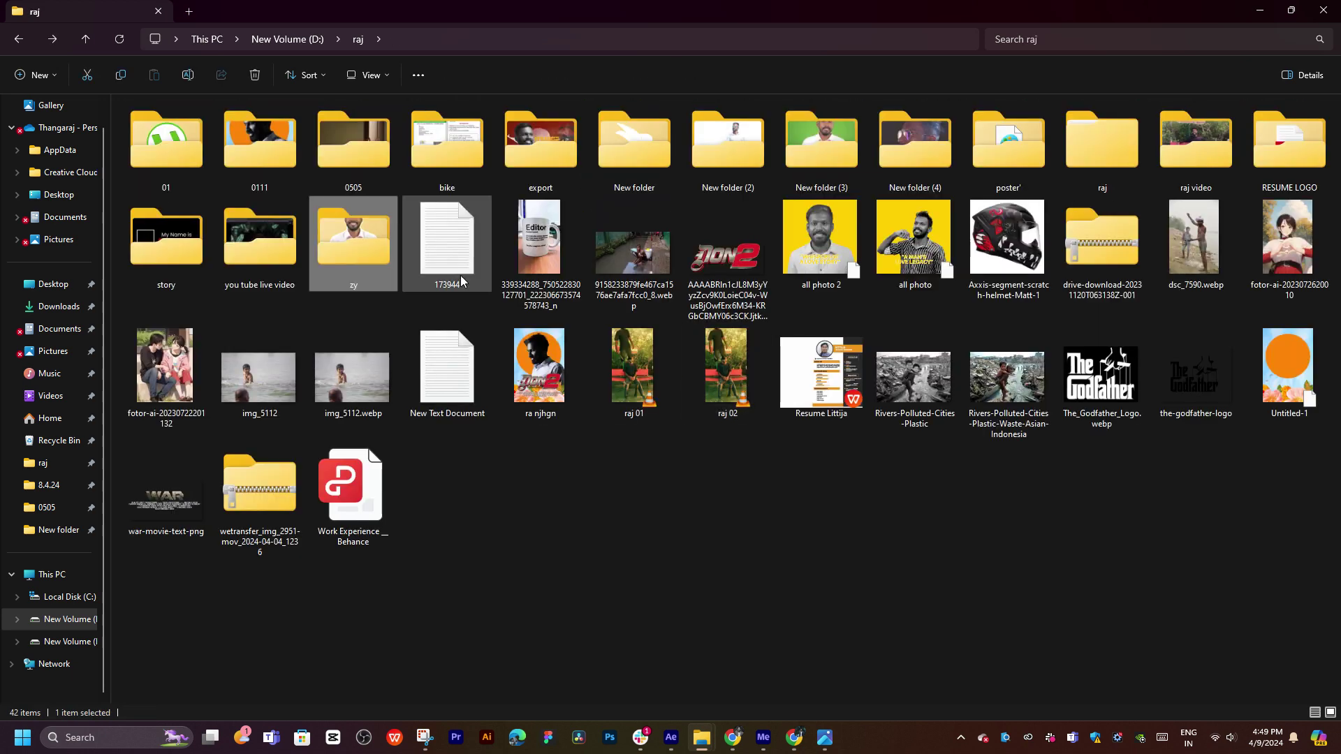
Open the 0111 folder inside raj and look through its pictures for a replacement Media_02 photo.
double_click(248, 165)
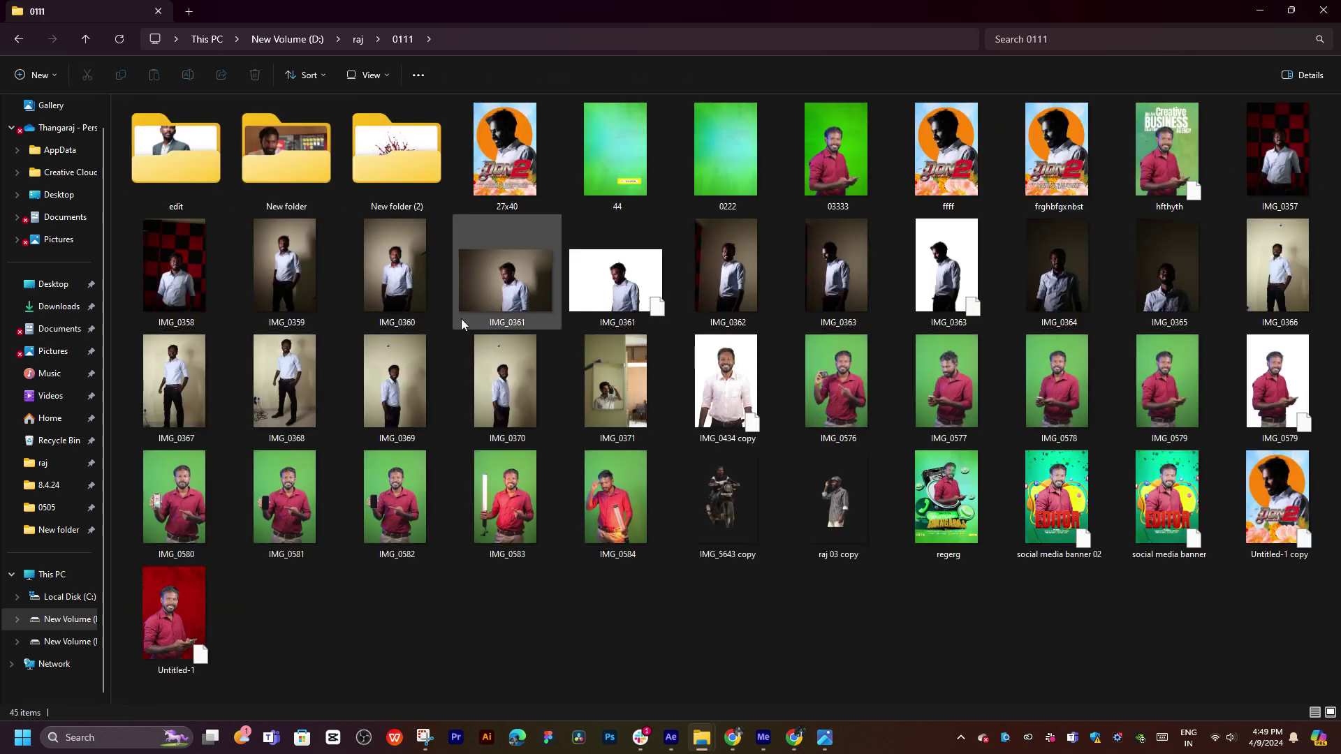
left_click(1050, 271)
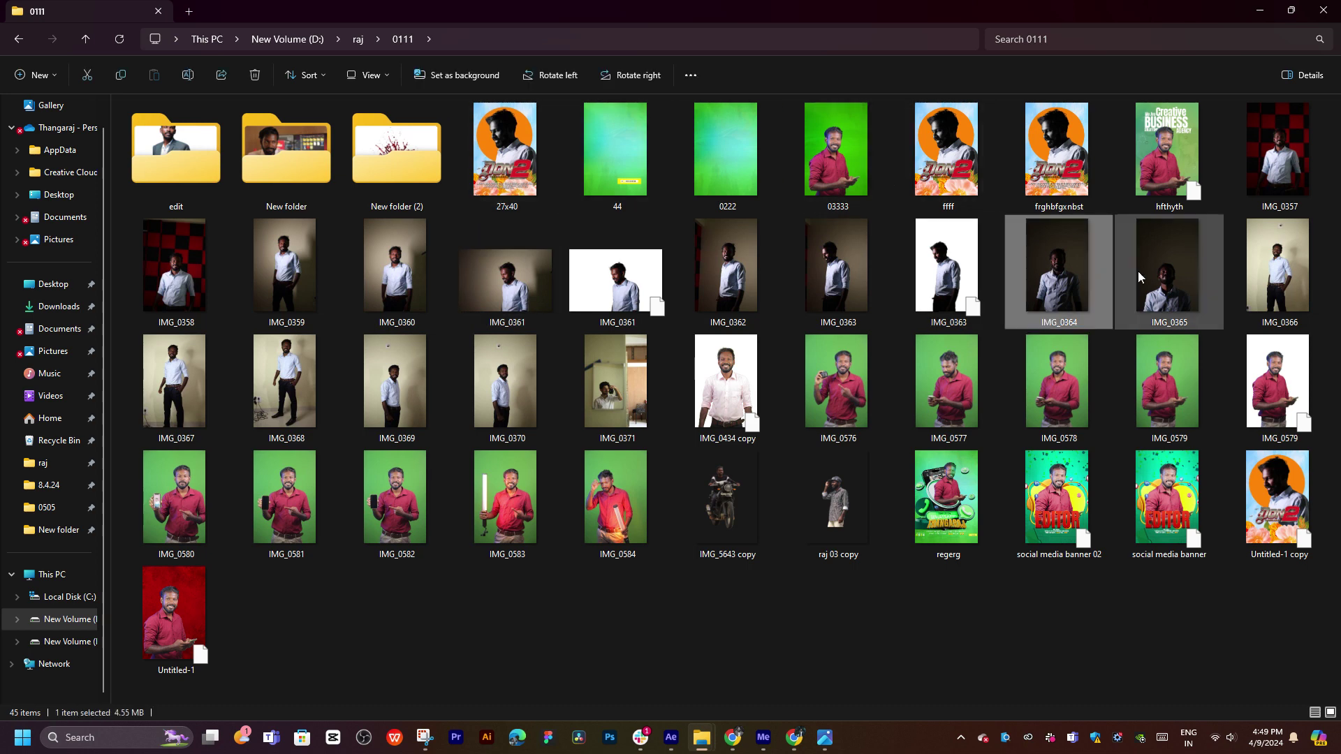
left_click(1210, 570)
left_click(839, 530)
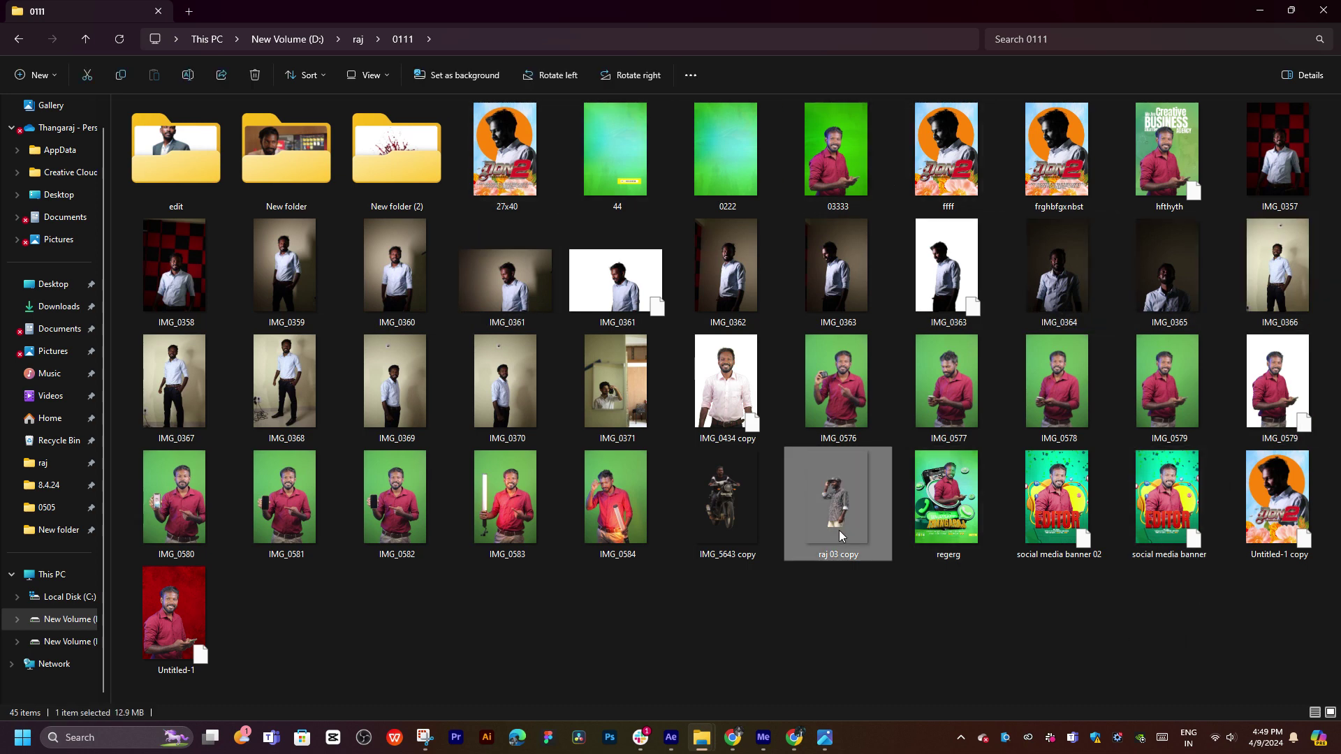
left_click(698, 492)
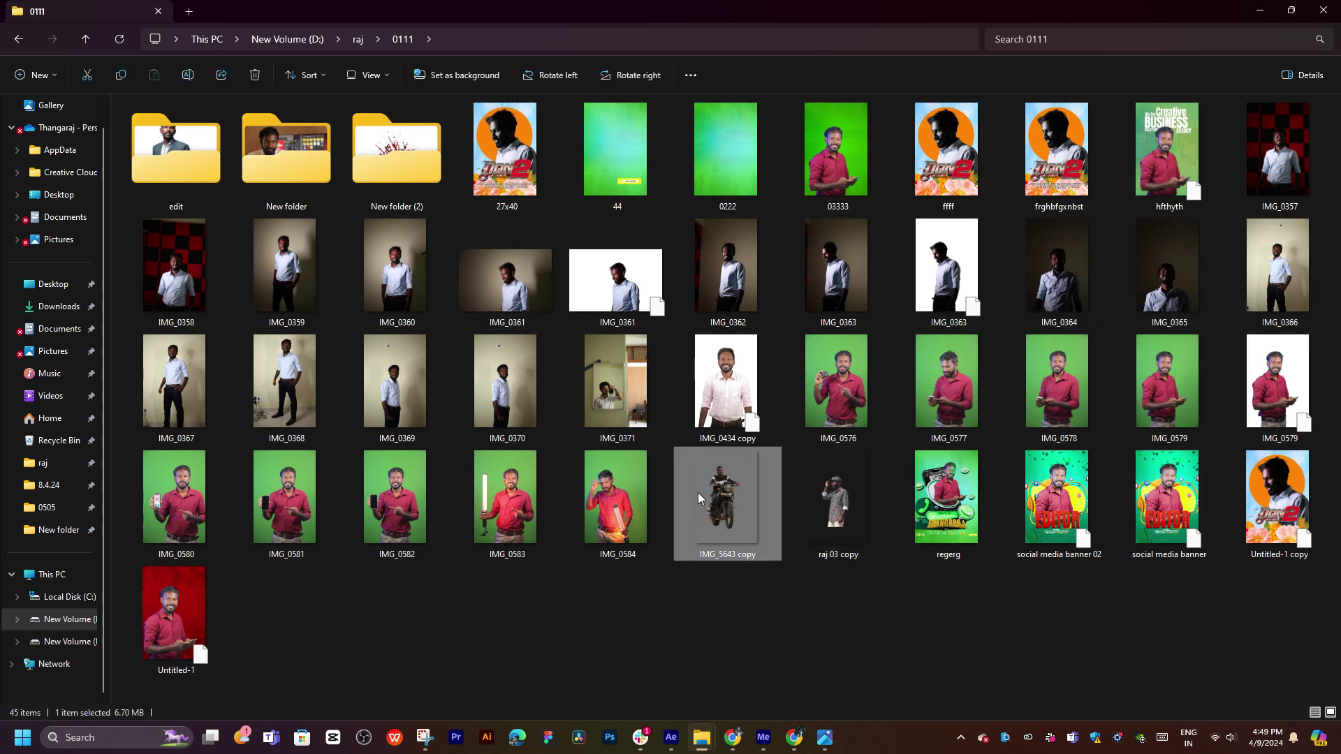
left_click(173, 400)
Choose bbdvsdb copy.png from the edit subfolder and place it in After Effects as the top layer of Media_02.
double_click(225, 159)
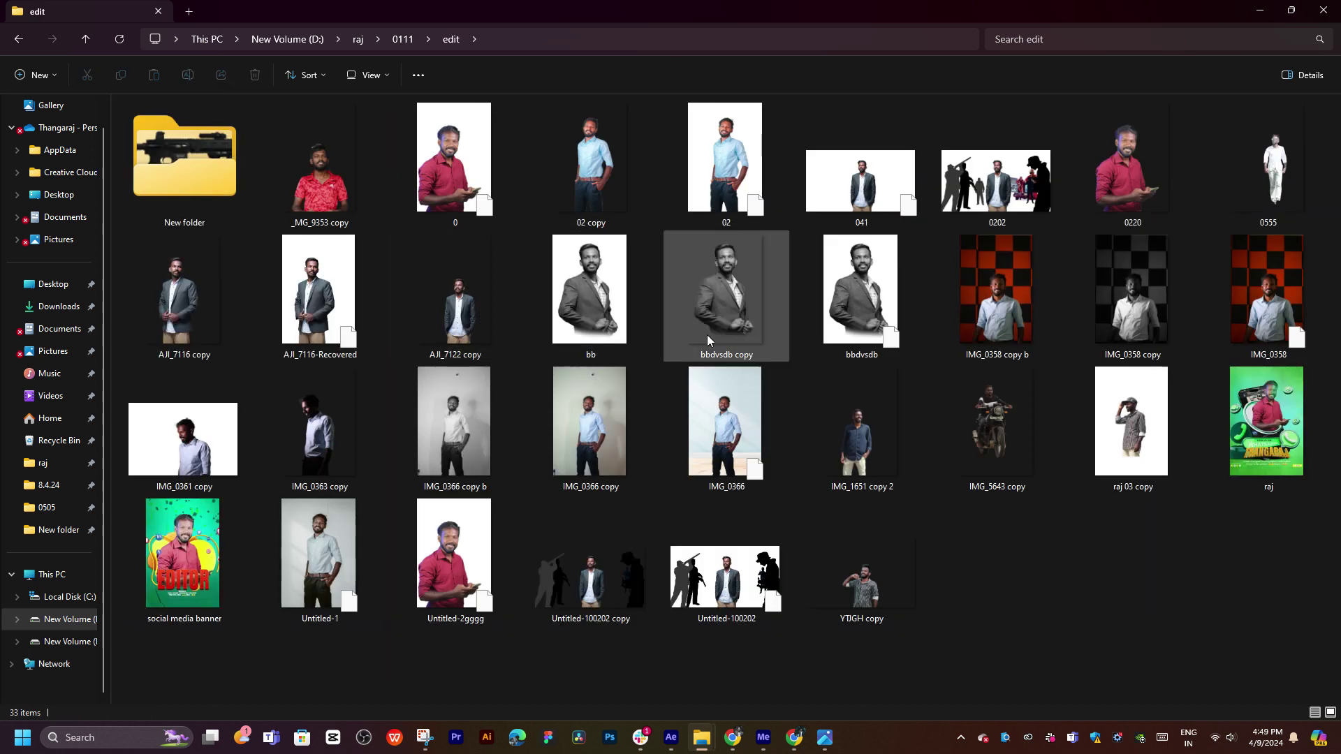
left_click(602, 301)
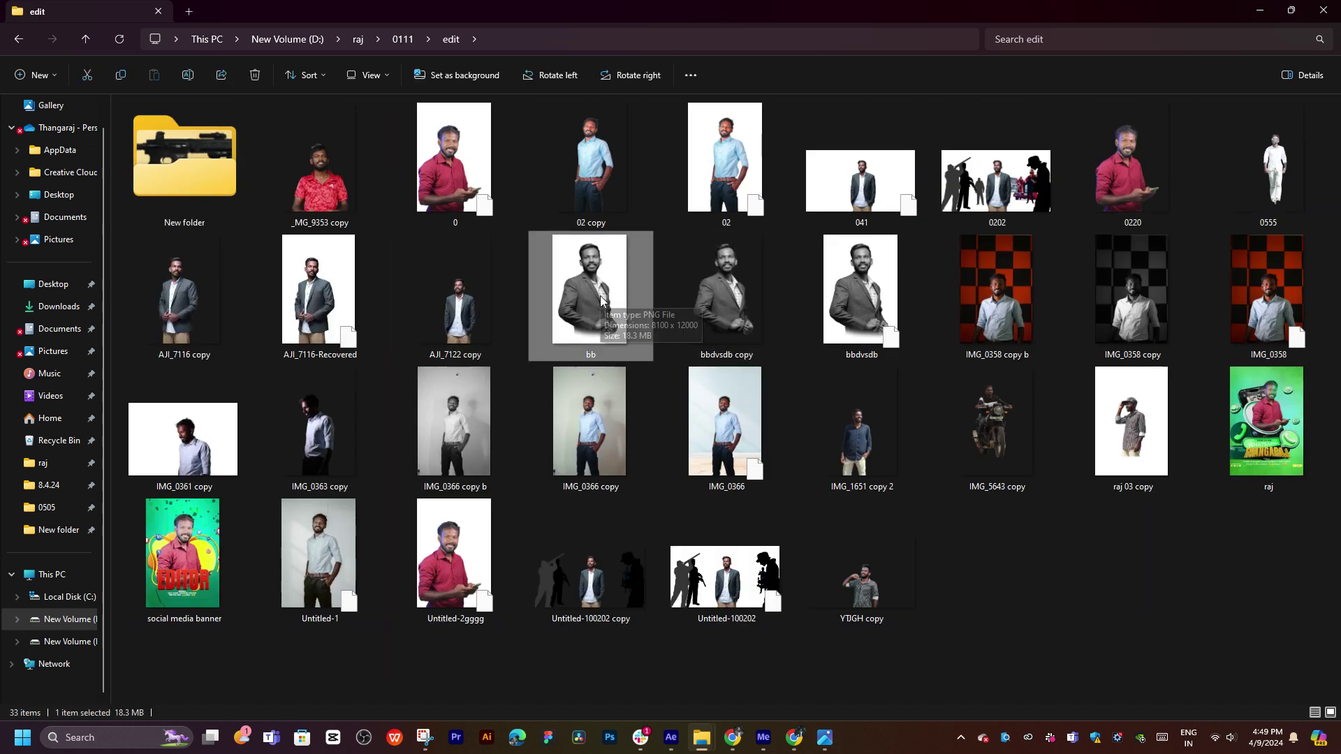
left_click(727, 291)
key("alt+Tab")
left_click_drag(741, 278, 123, 518)
key("comma")
key("v")
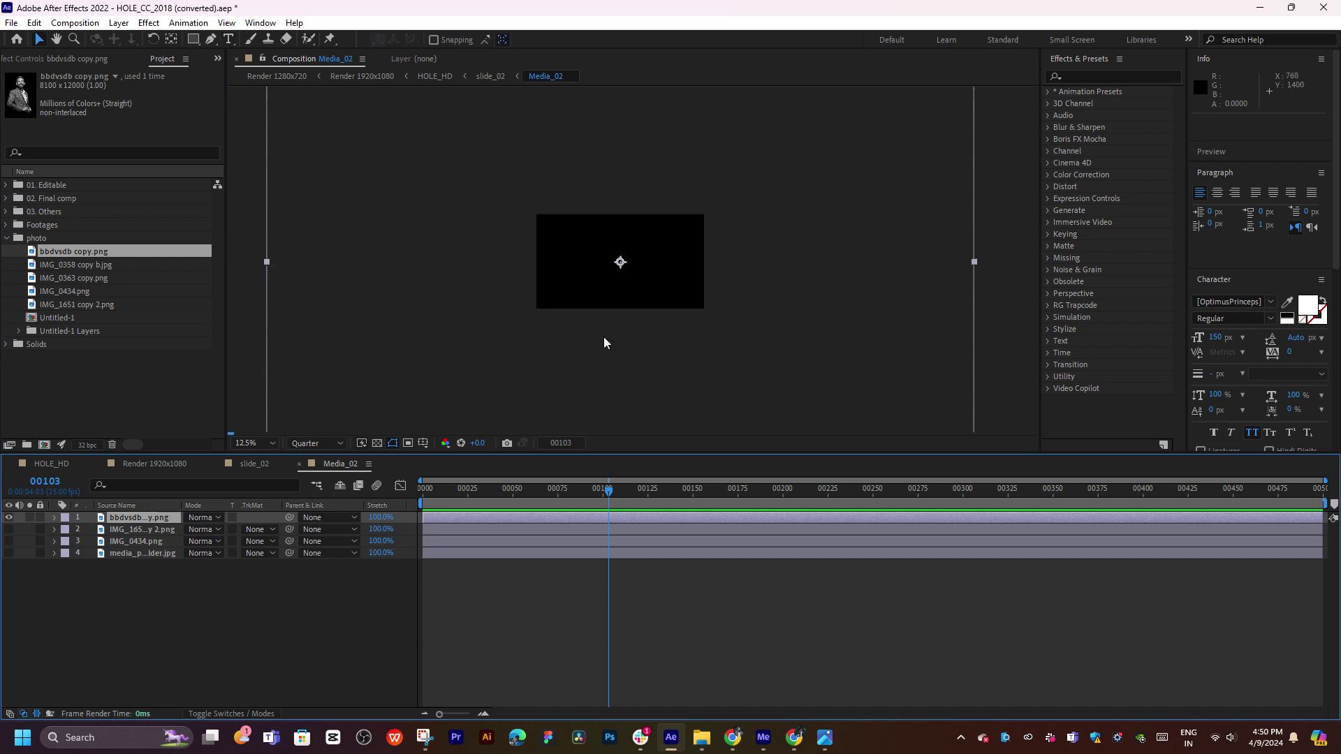
Scale bbdvsdb copy.png down into the Media_02 frame, position it at about 968, 832, and preview slide_02 at frame 73.
double_click(975, 263)
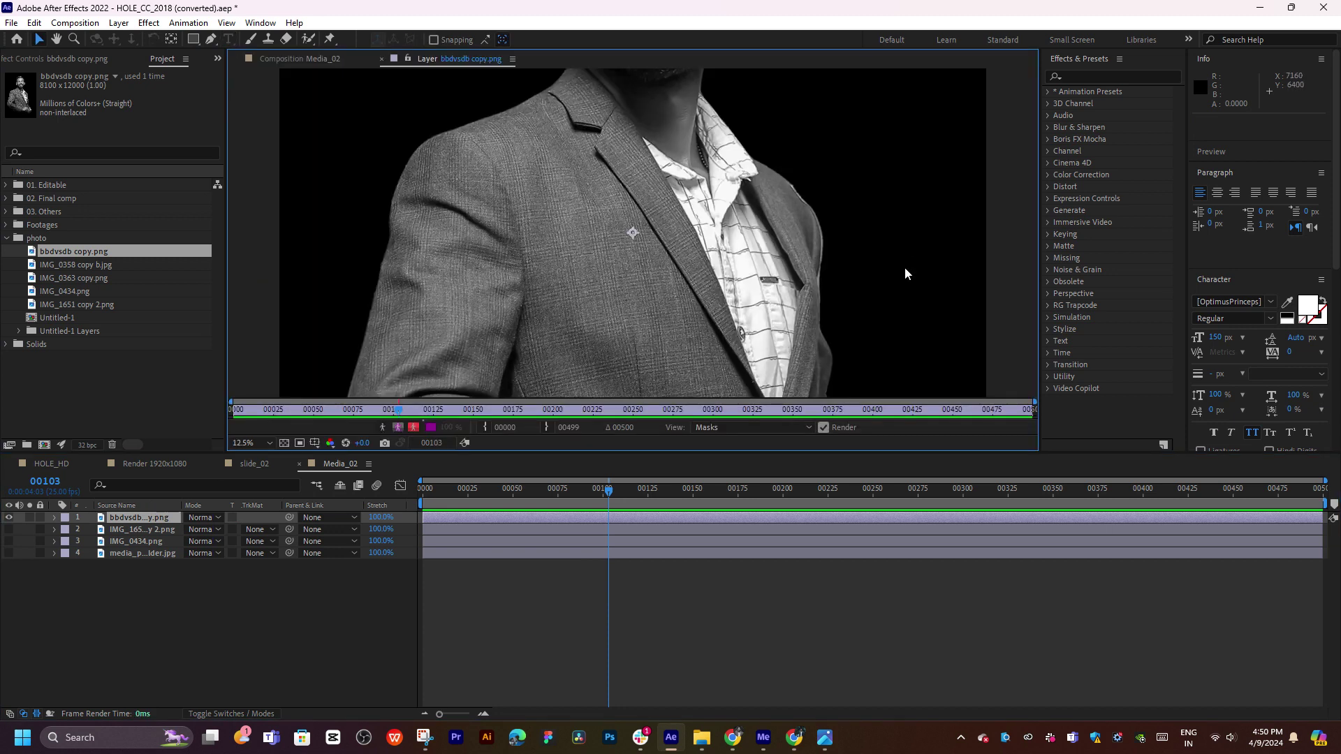
left_click(328, 58)
left_click_drag(975, 262, 639, 279)
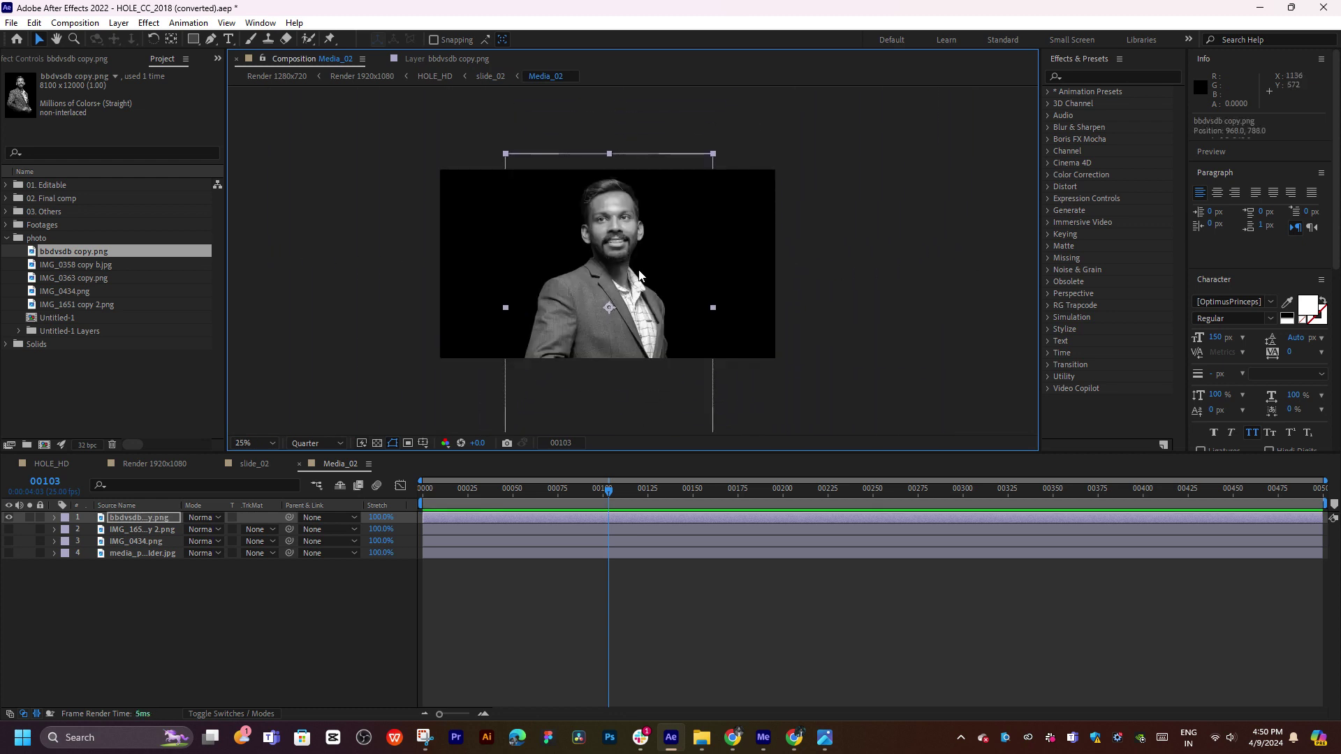
left_click(258, 468)
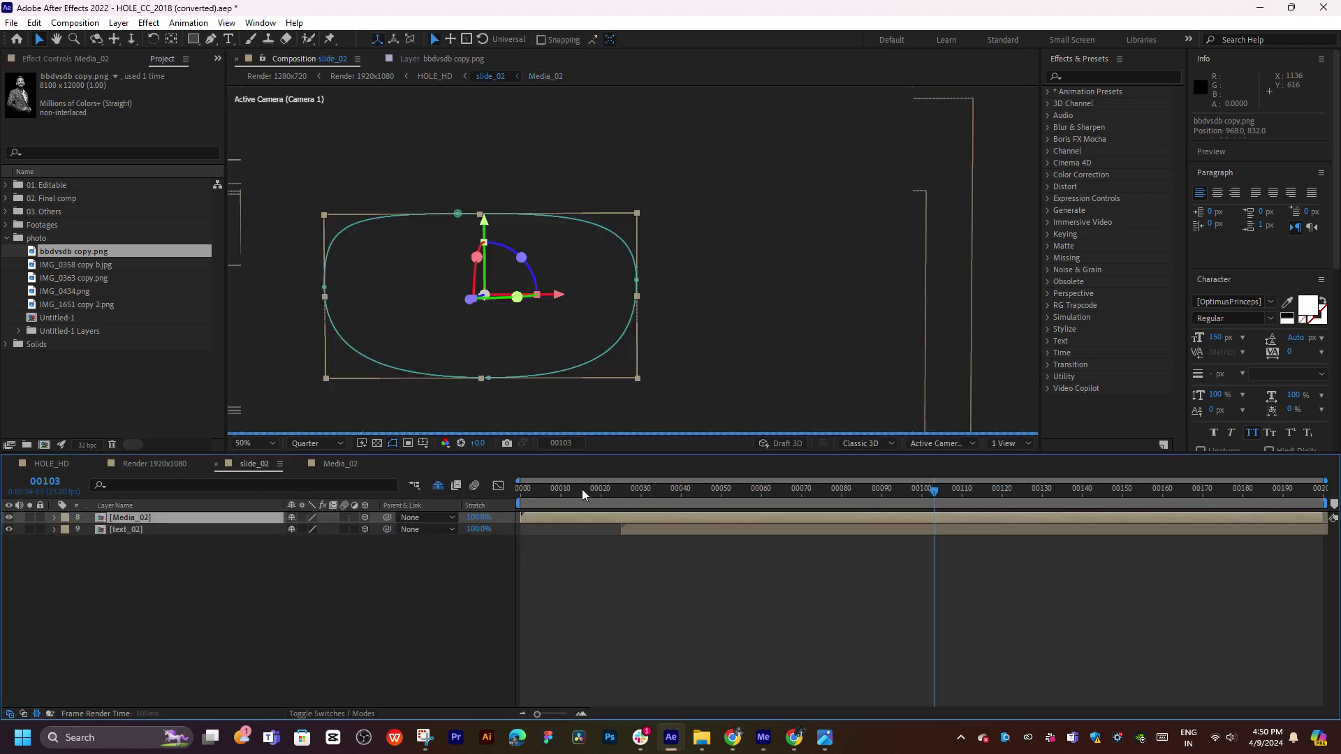
left_click_drag(622, 492, 815, 500)
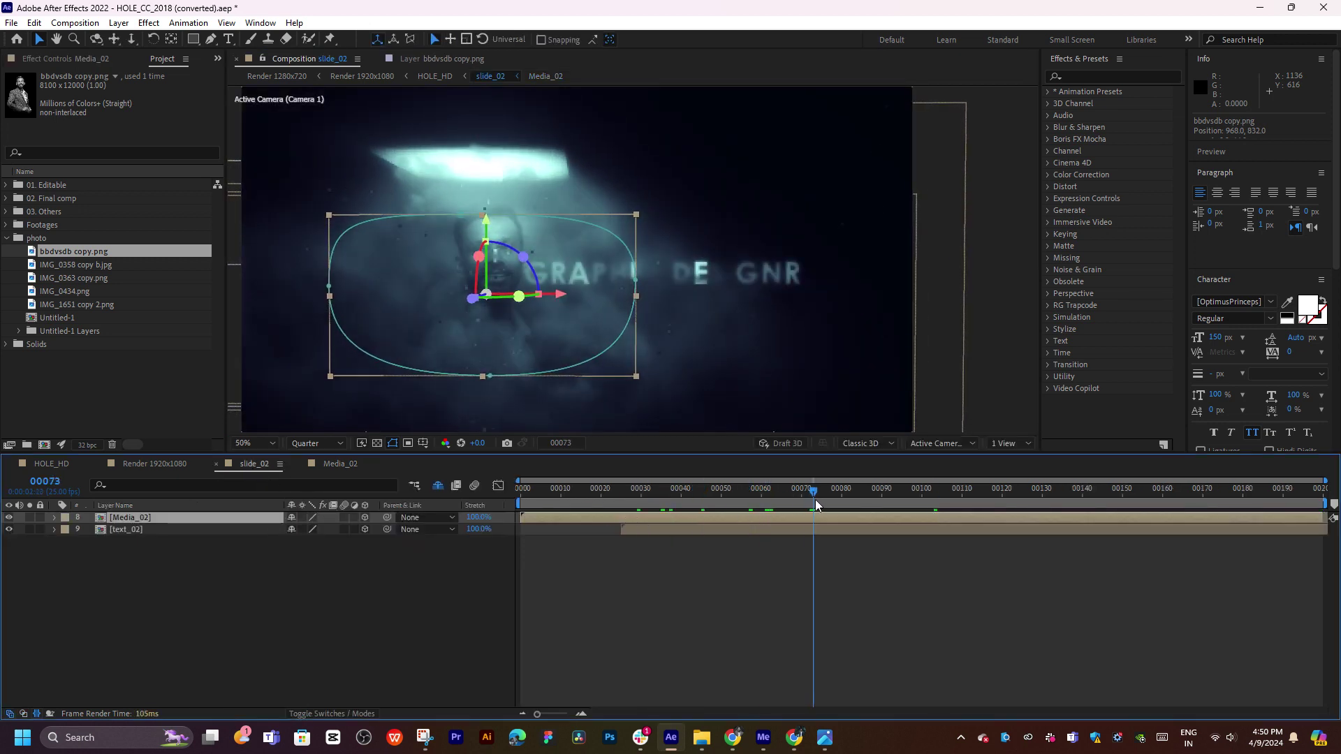
Shrink the bbdvsdb copy.png photo further in Media_02, position it at about 952, 764, and check it in slide_02.
left_click(334, 469)
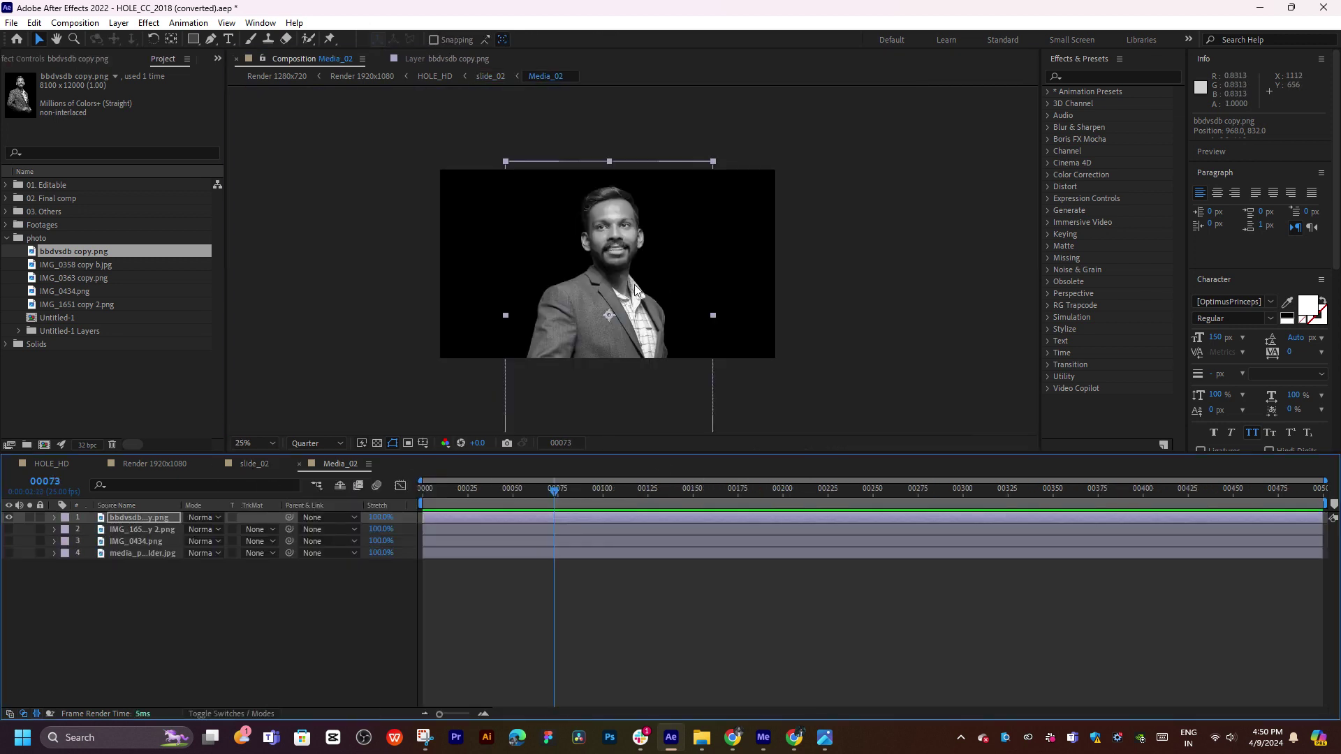
left_click_drag(635, 283, 634, 298)
left_click_drag(713, 329, 629, 316)
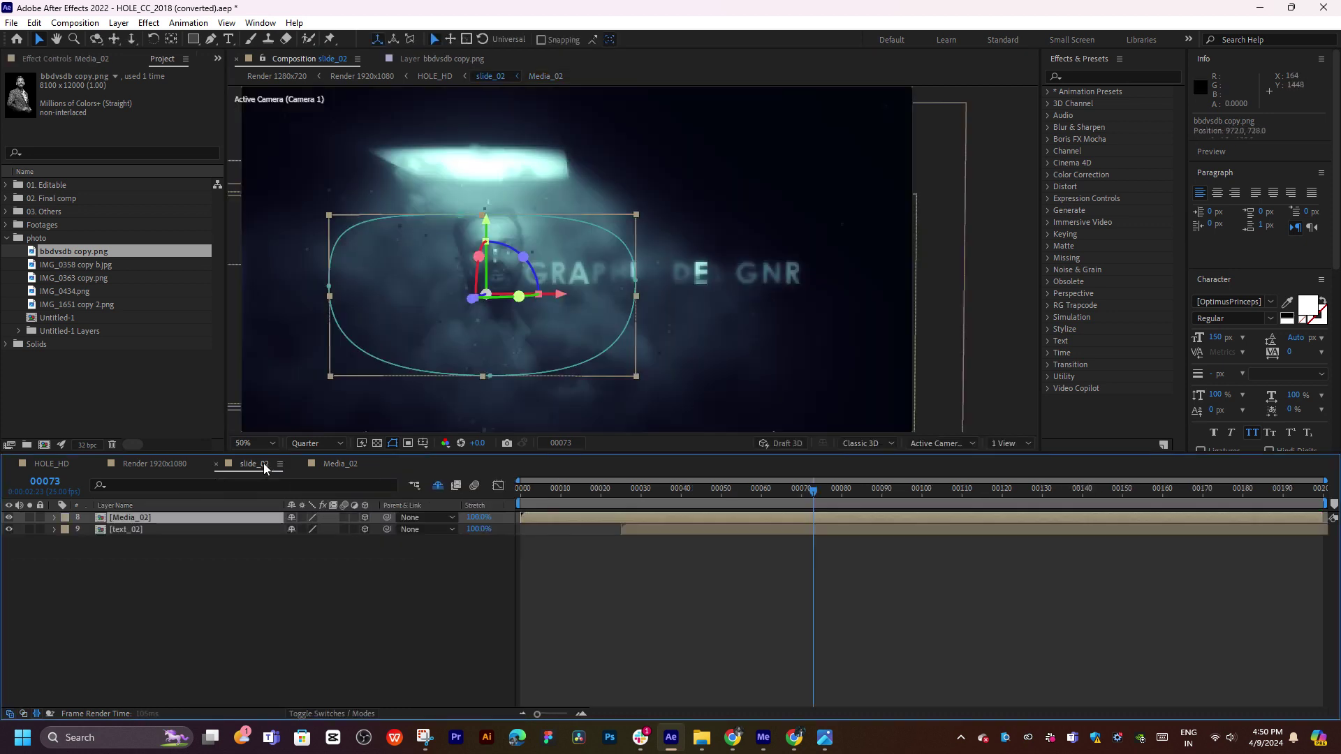
left_click(269, 468)
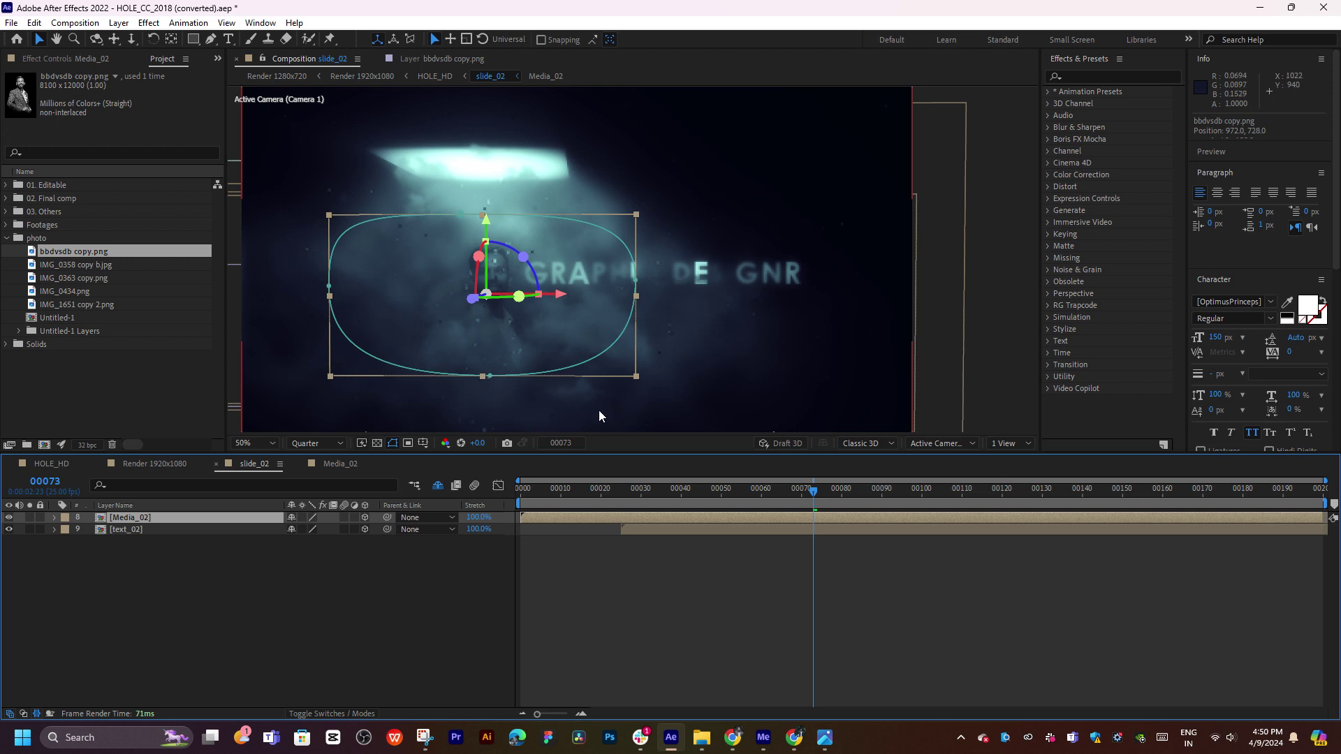
left_click(340, 464)
left_click_drag(670, 297, 678, 298)
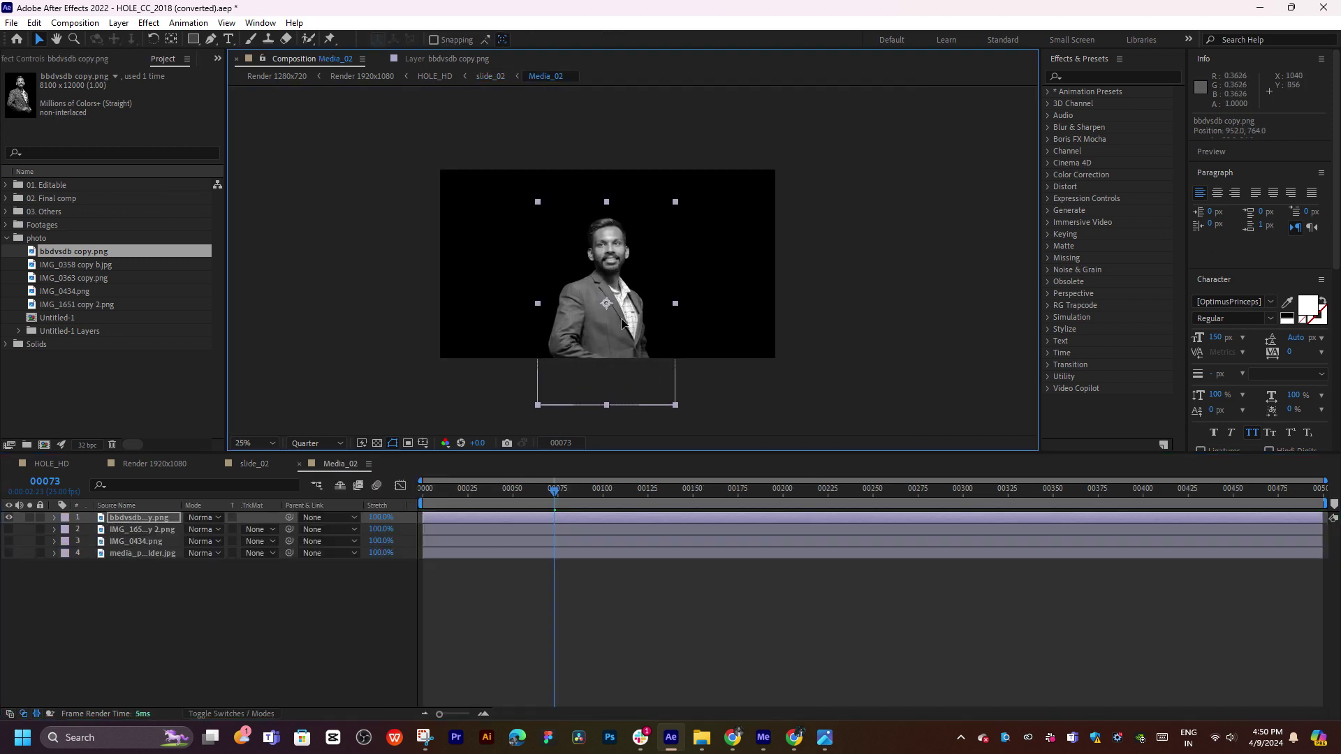
left_click(256, 464)
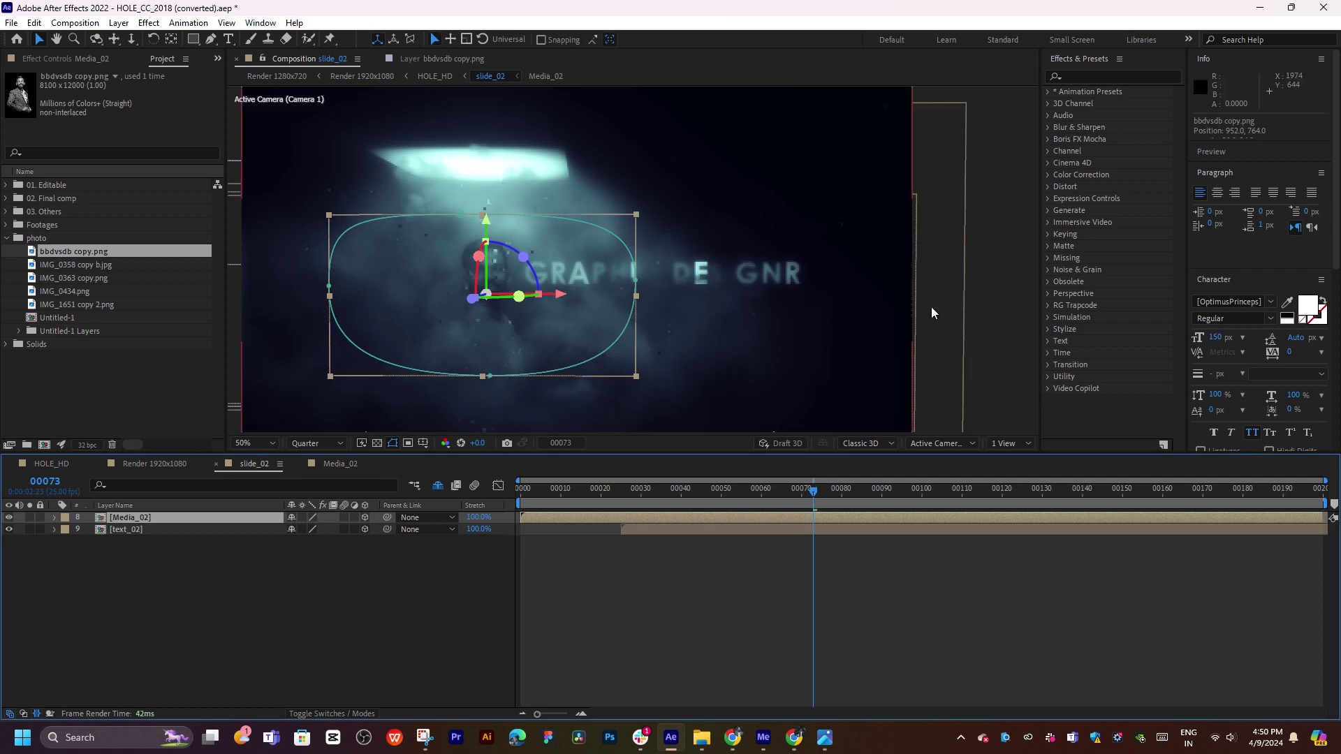
Shift the photo leftward in Media_02 to about 776, 724 and check its placement in slide_02.
left_click(337, 463)
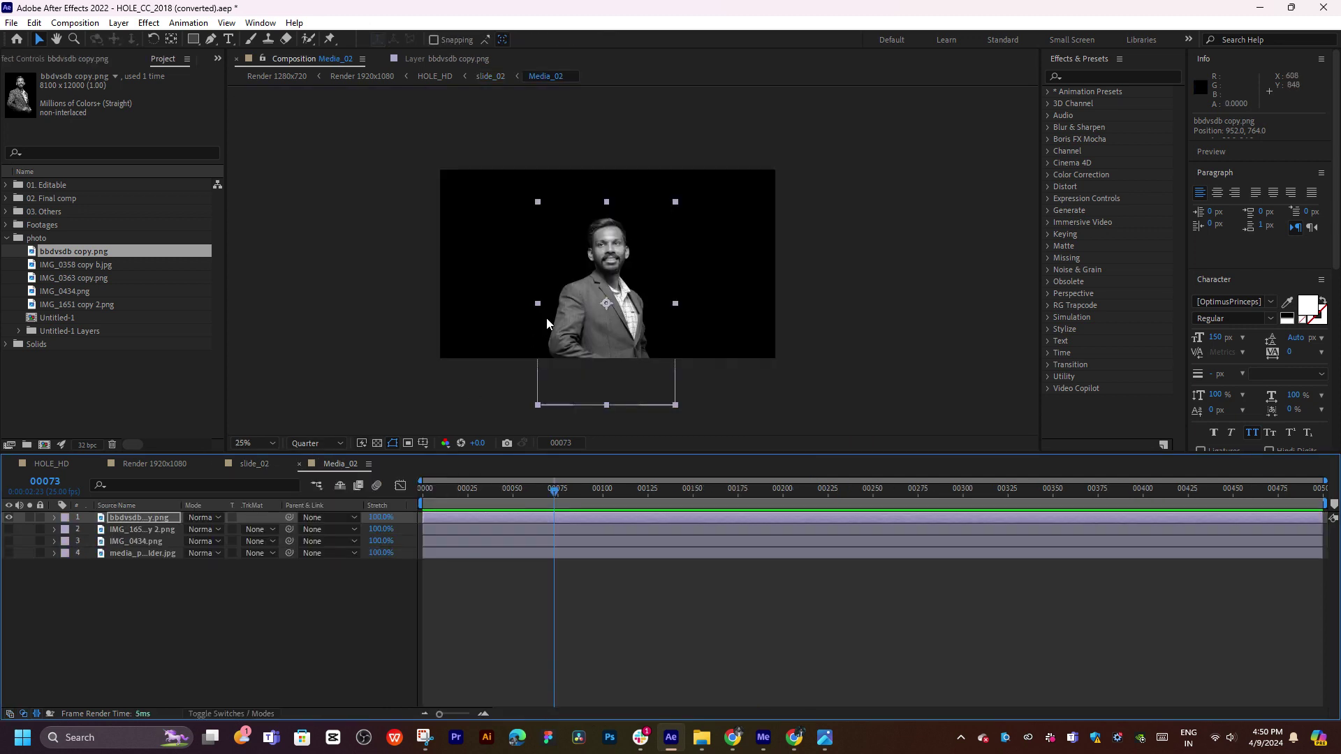
left_click_drag(585, 287, 558, 287)
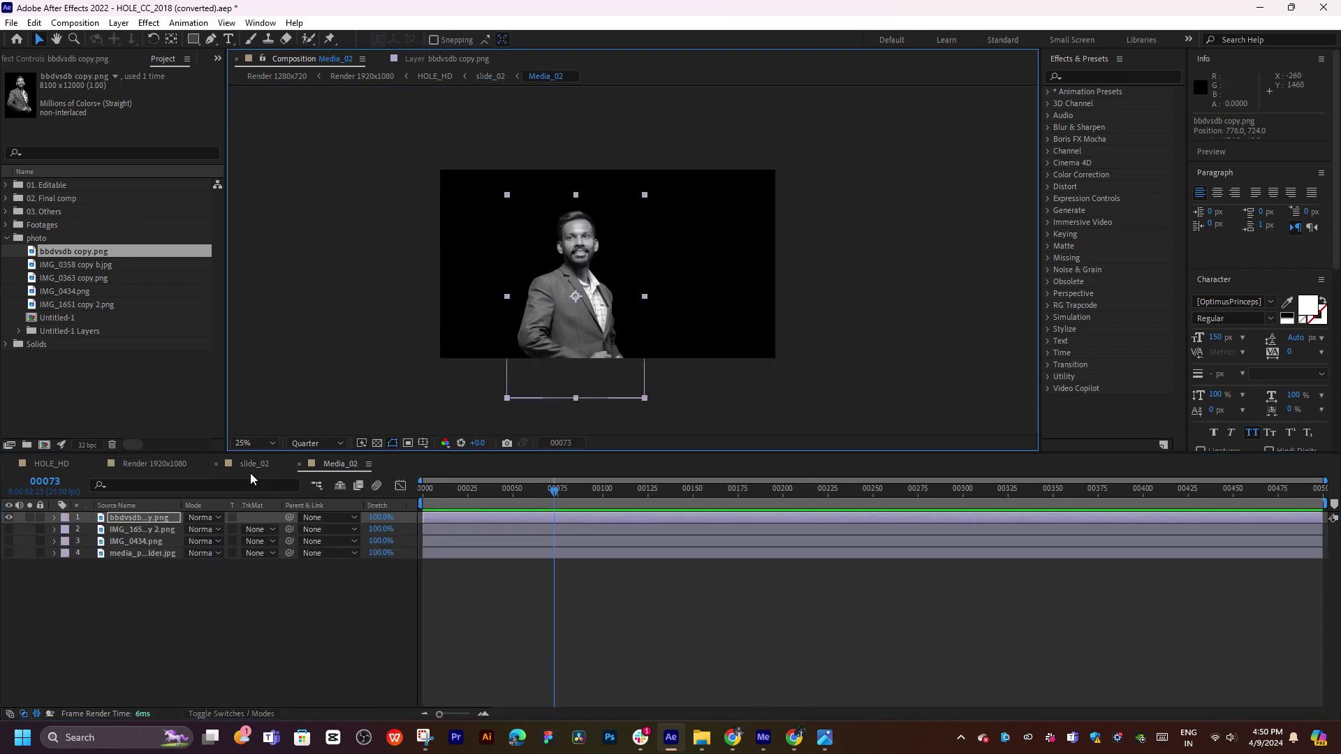
left_click(257, 466)
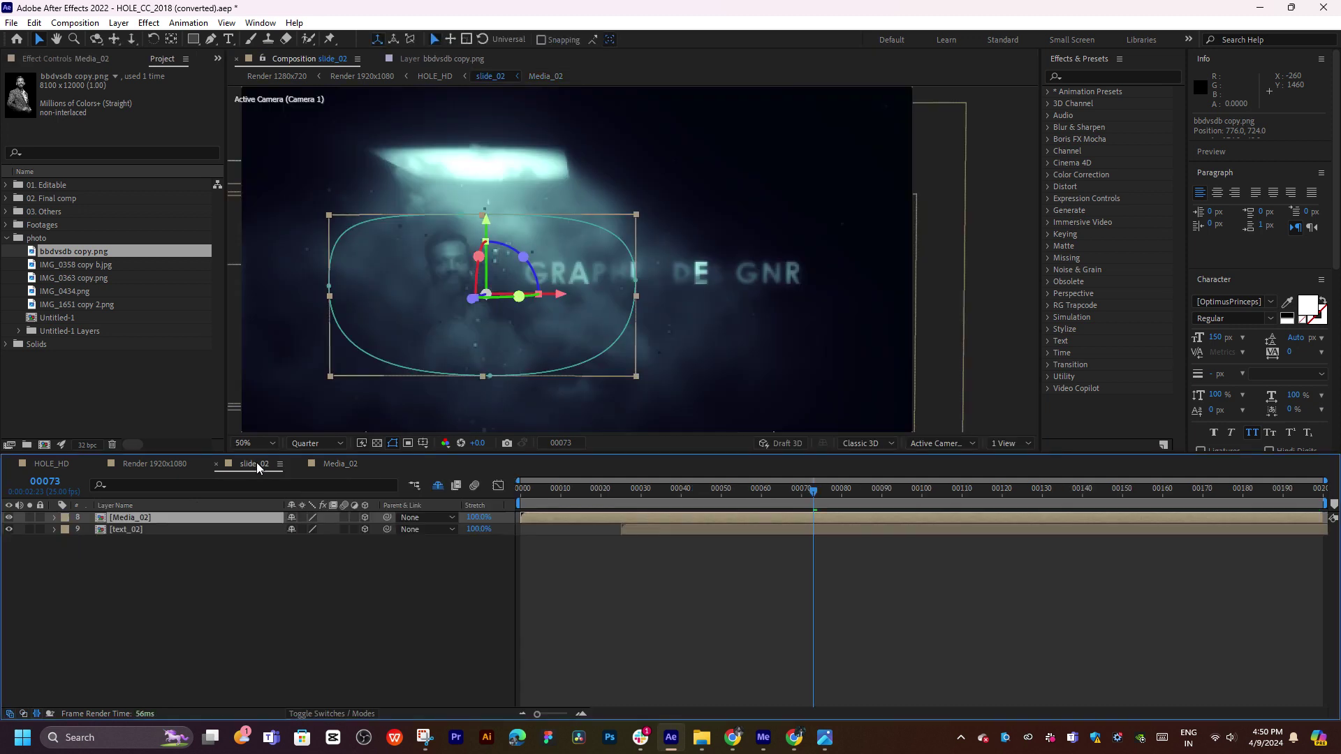
Enlarge the Media_02 photo slightly, position it at about 824, 776, and preview slide_02 through frame 177.
left_click(341, 465)
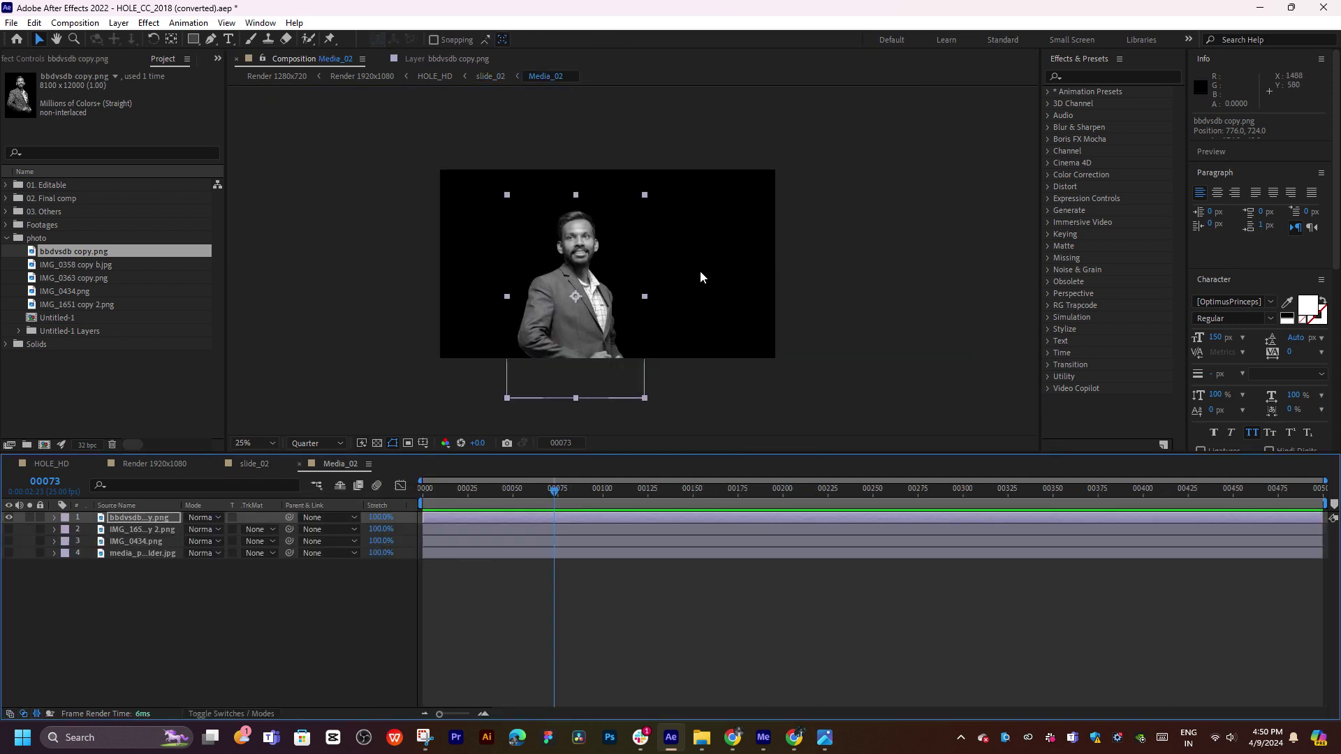
left_click_drag(644, 296, 669, 305)
left_click(245, 471)
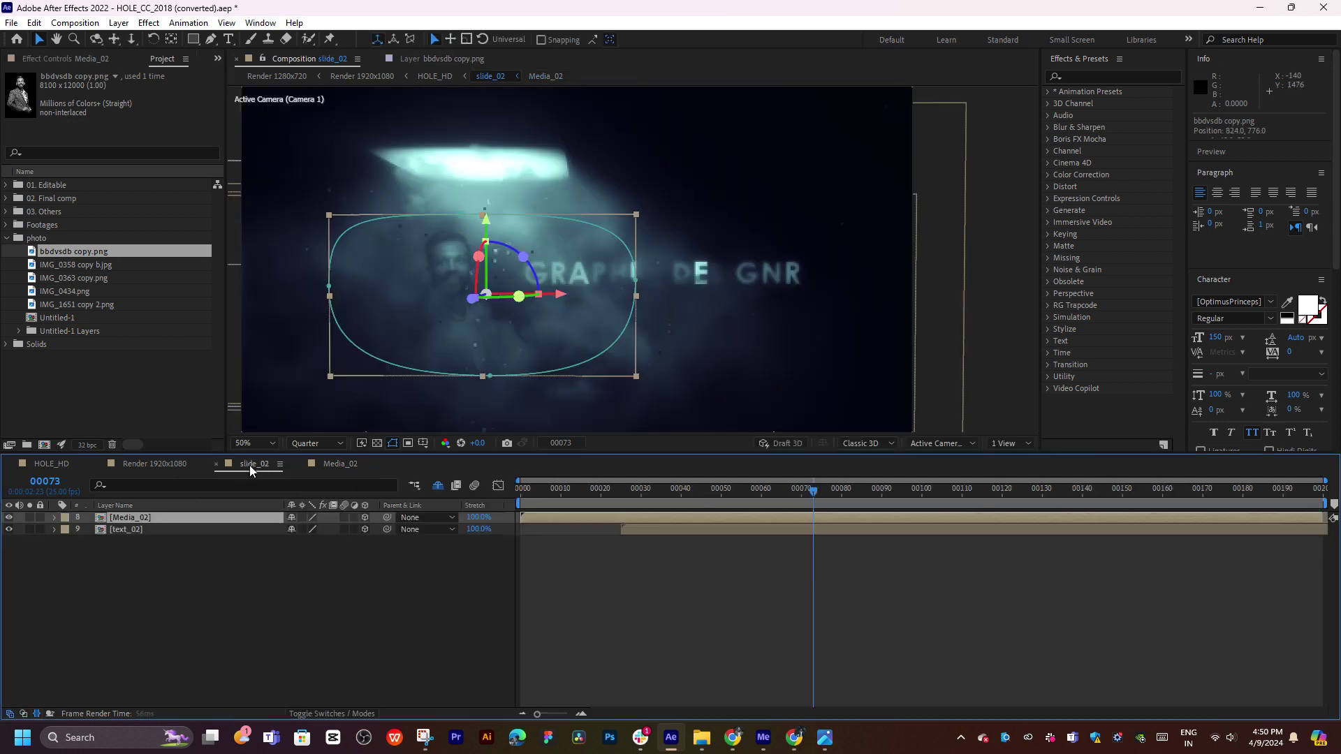
scroll(496, 279, "up", 2)
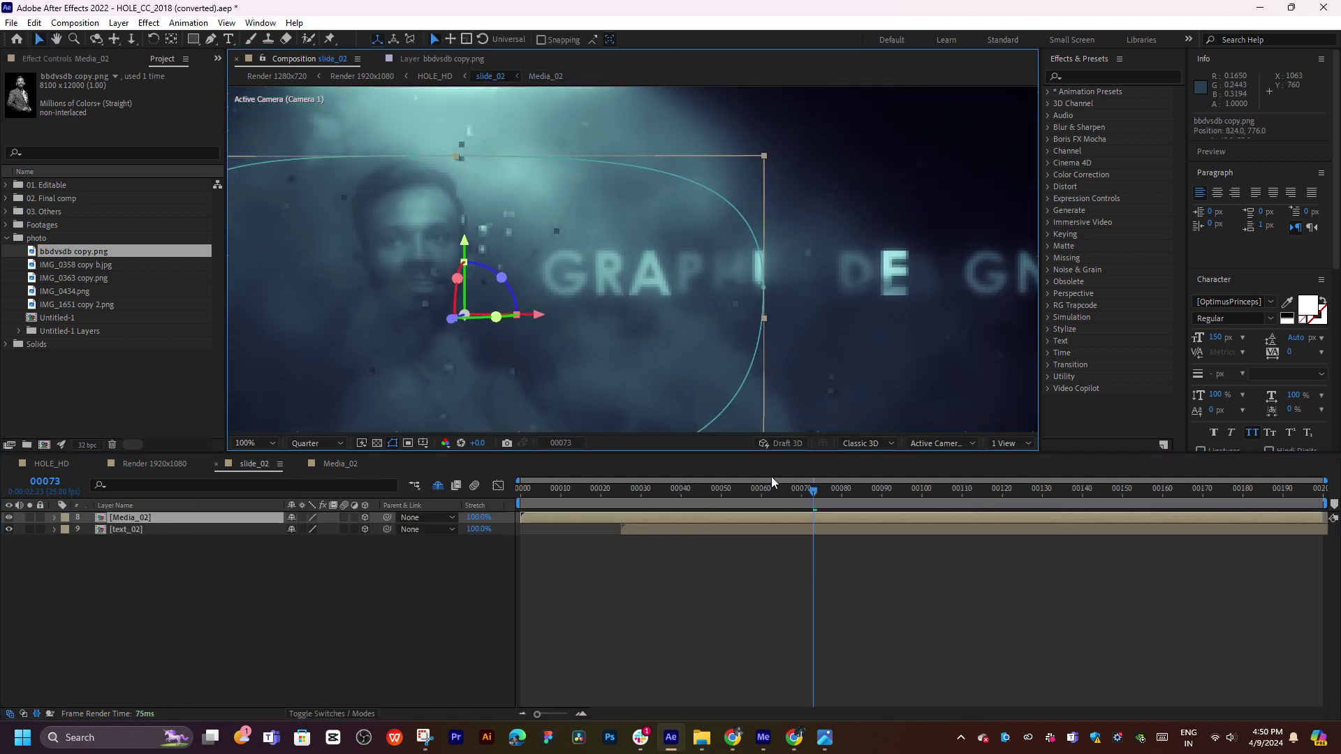
left_click_drag(723, 495, 1233, 515)
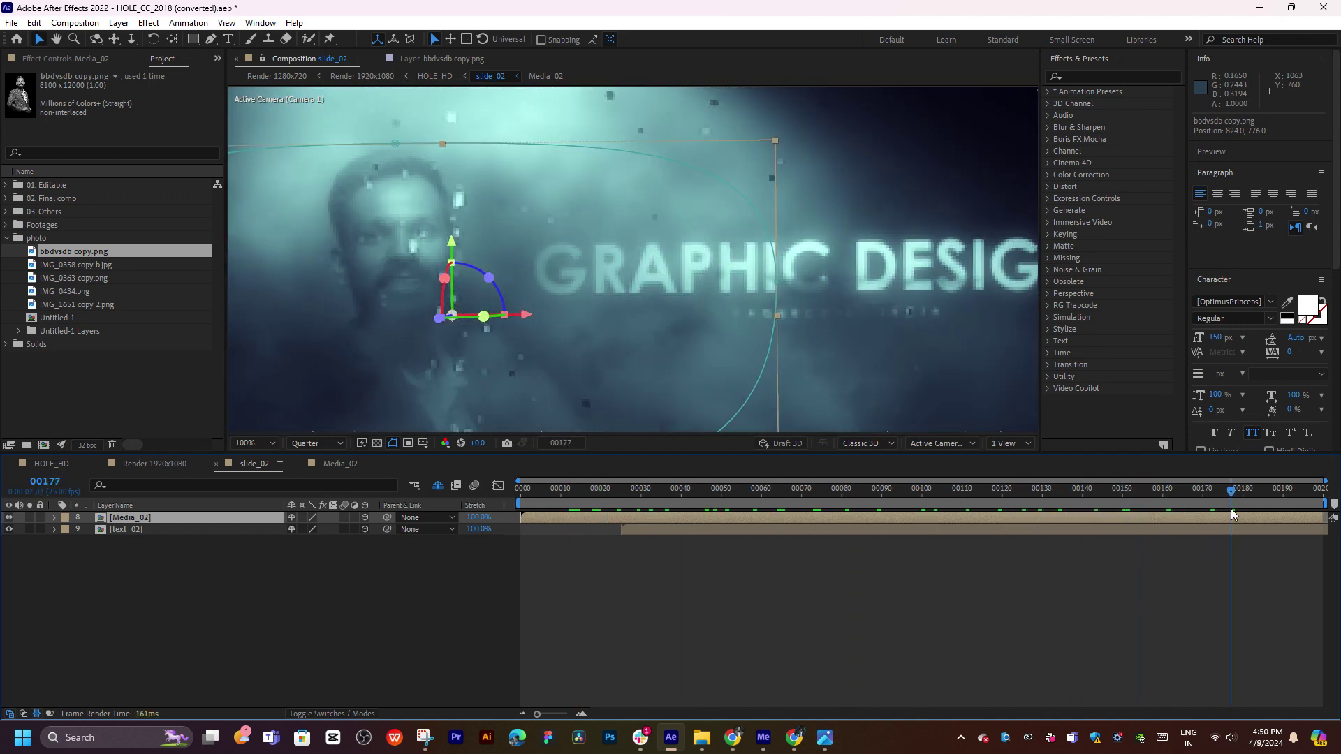
Check the titles in text_02, and close the text_02, Media_02 and slide_02 compositions.
double_click(678, 528)
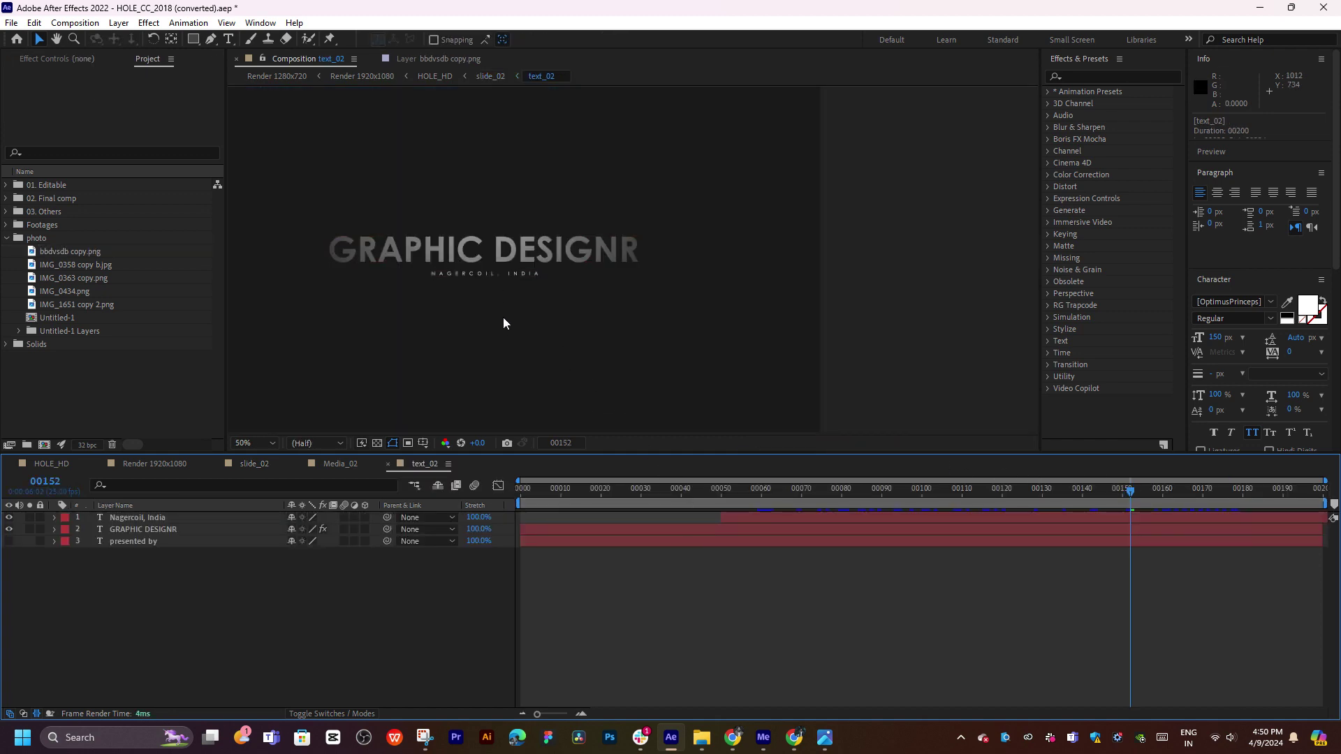
left_click(353, 470)
left_click(420, 466)
left_click(388, 464)
left_click(299, 463)
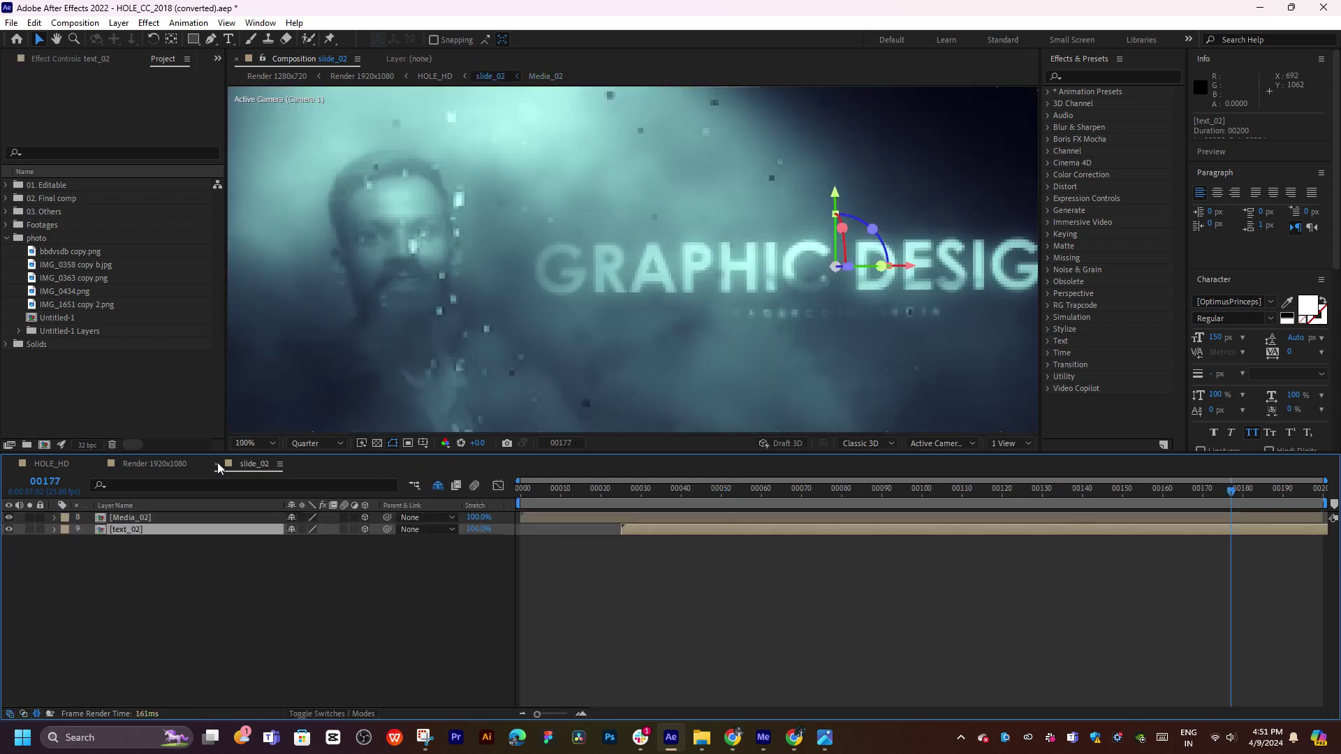
left_click(220, 464)
Preview the slides in HOLE_HD up to frame 747, and open slide_04 and its Media_04 composition.
scroll(593, 349, "down", 2)
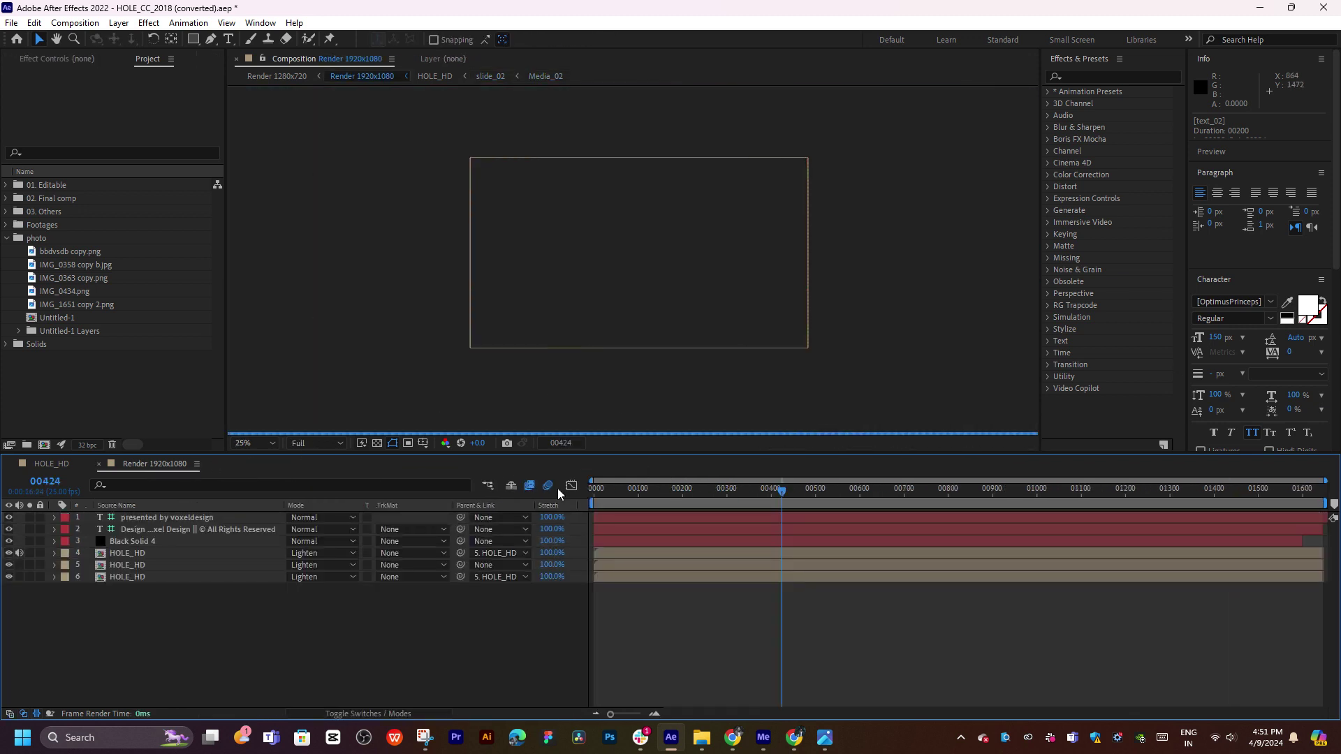
left_click(63, 462)
left_click_drag(819, 492, 677, 493)
left_click_drag(684, 492, 854, 501)
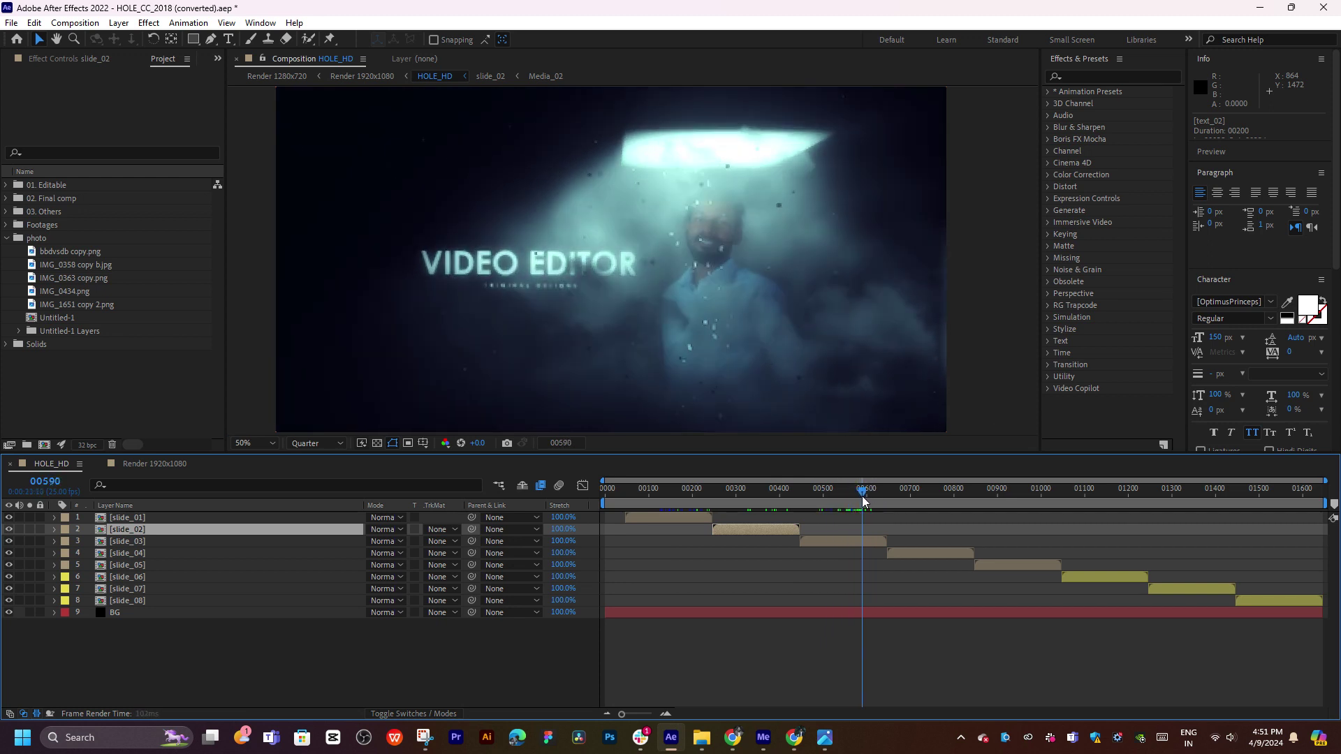
left_click_drag(758, 491, 929, 499)
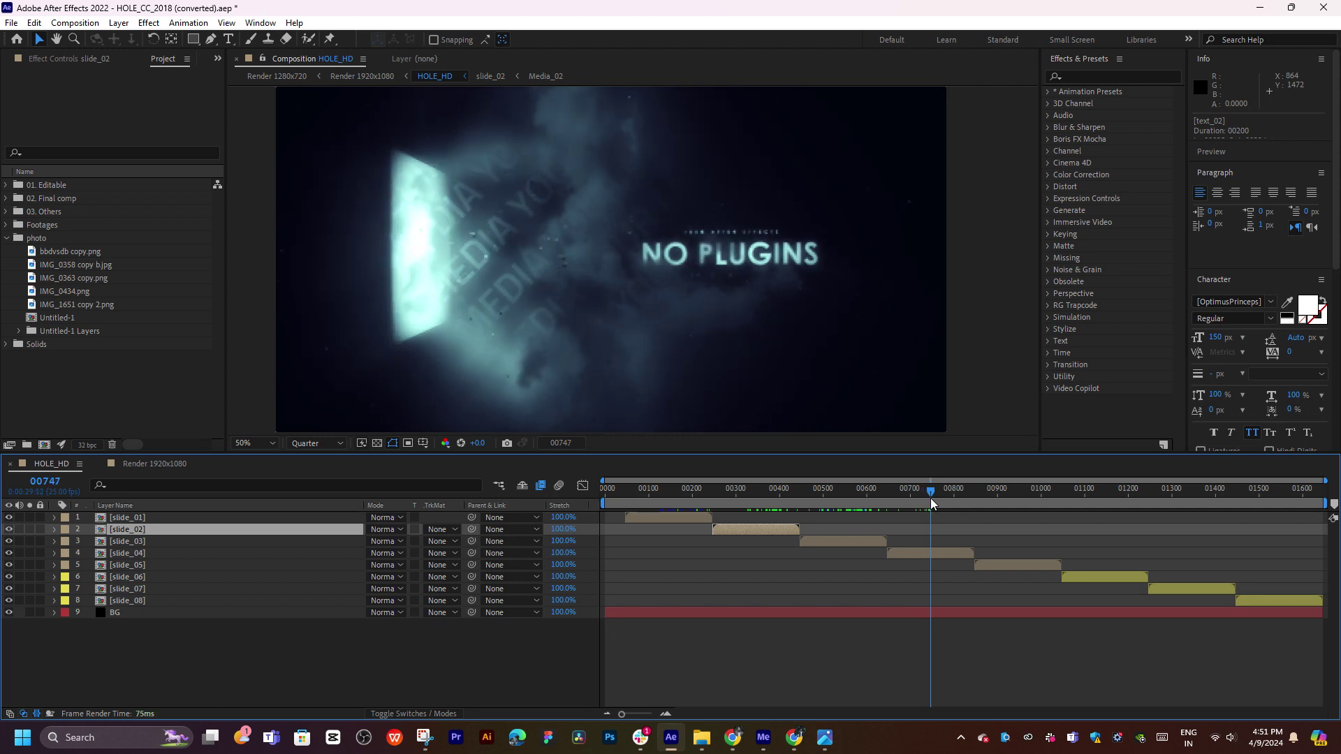
double_click(930, 550)
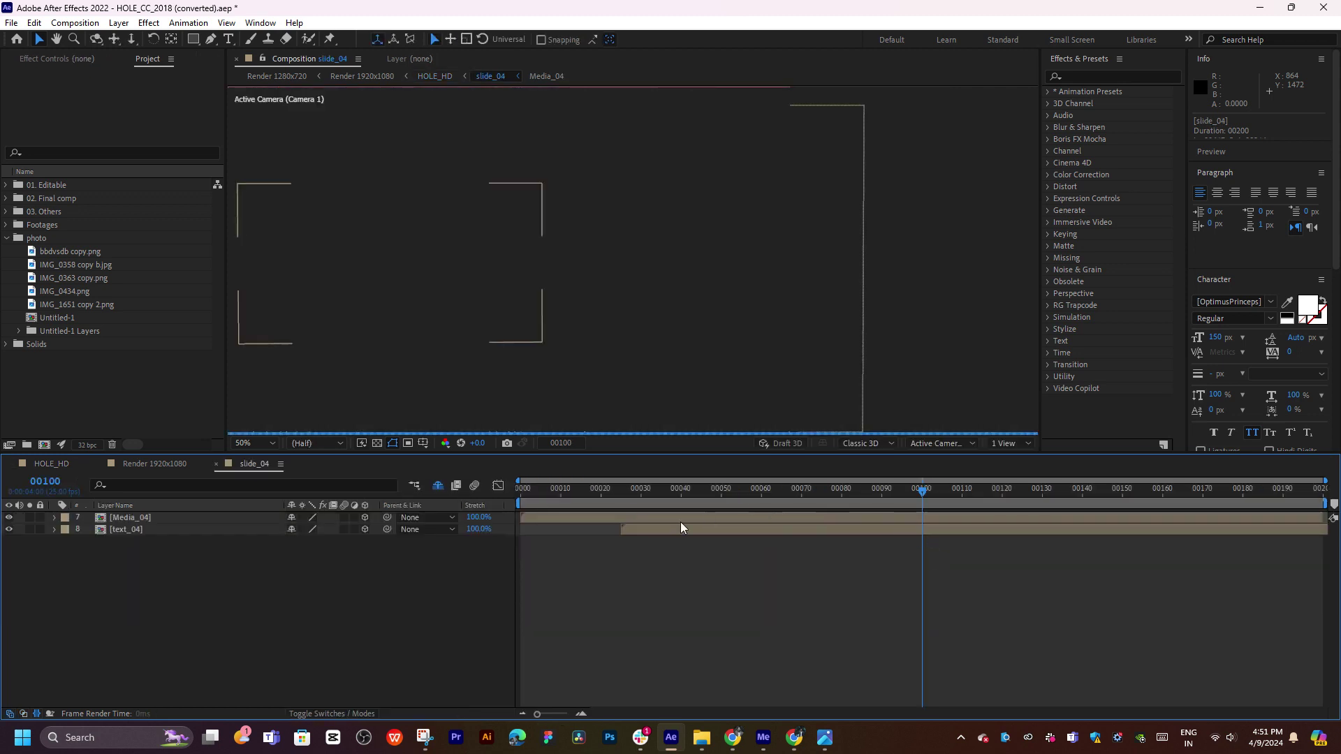
double_click(680, 518)
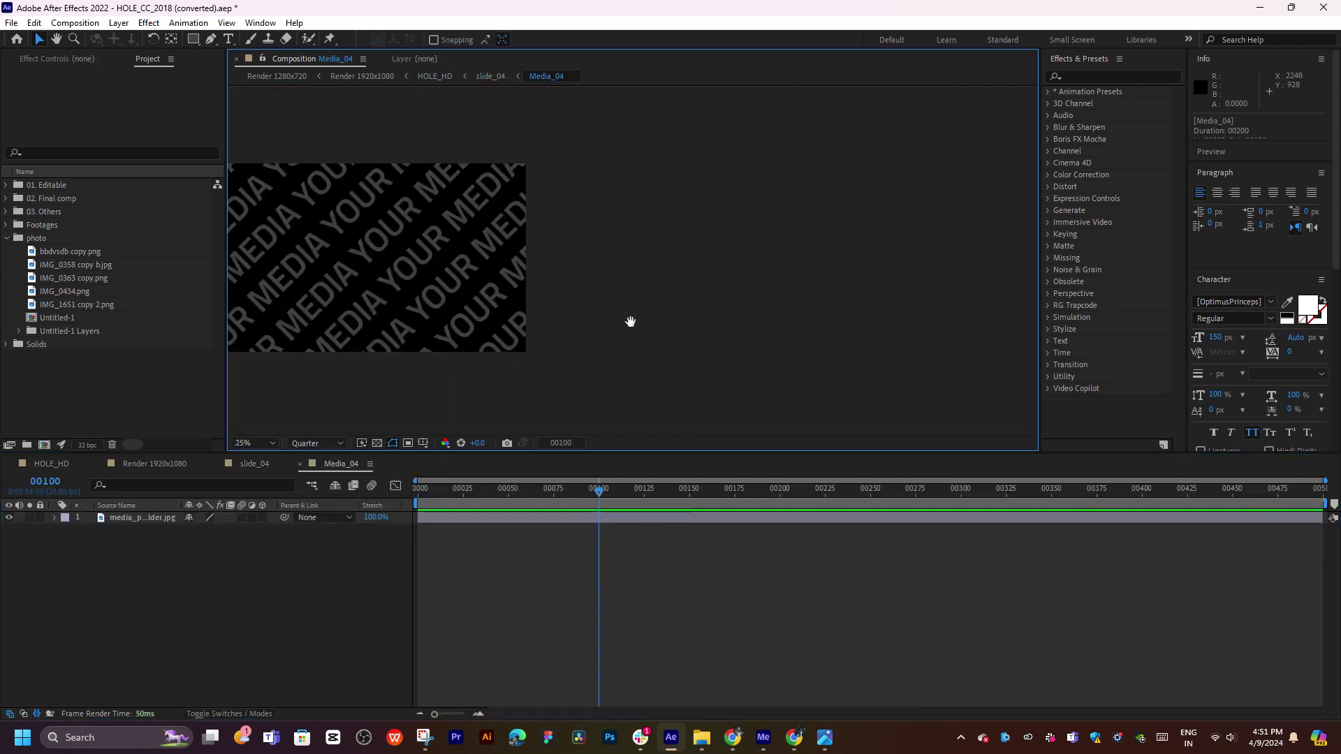
Browse the photos in the edit folder and its parent folder 0111 for a picture for slide_04.
mouse_move(713, 751)
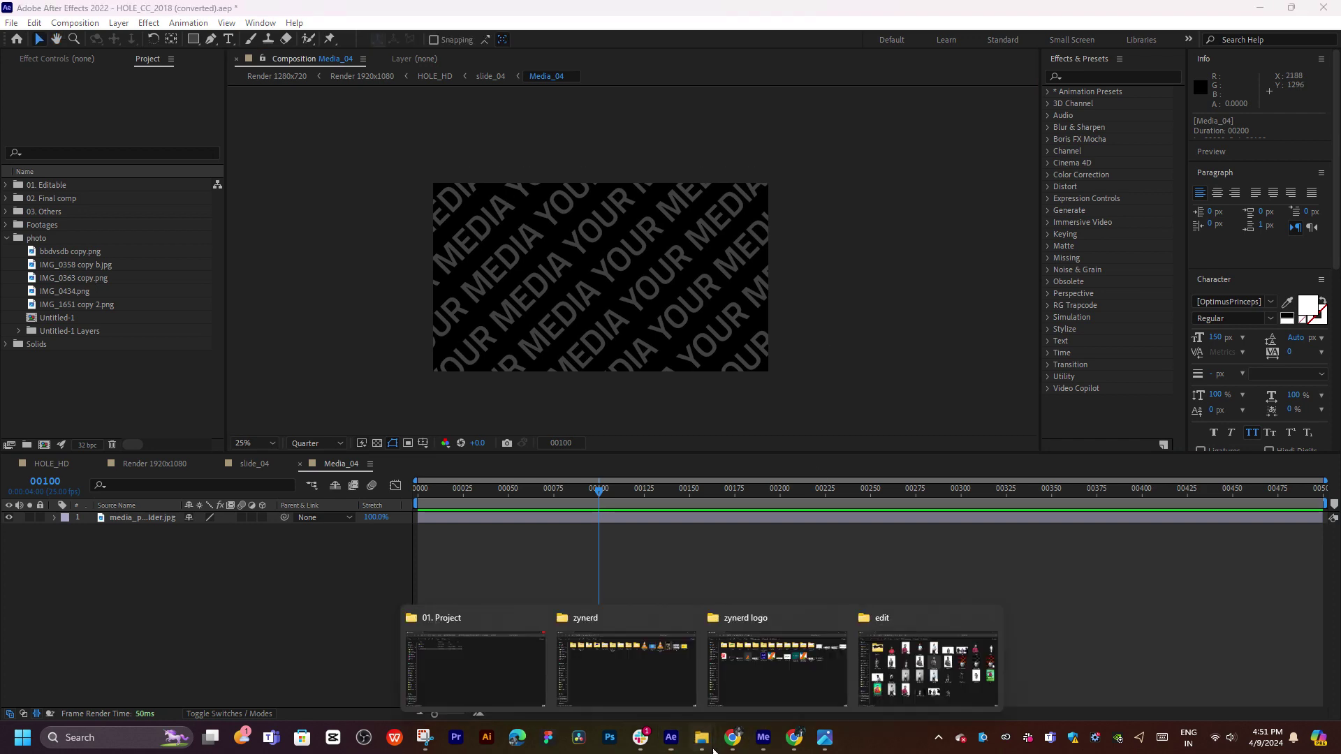
left_click(905, 702)
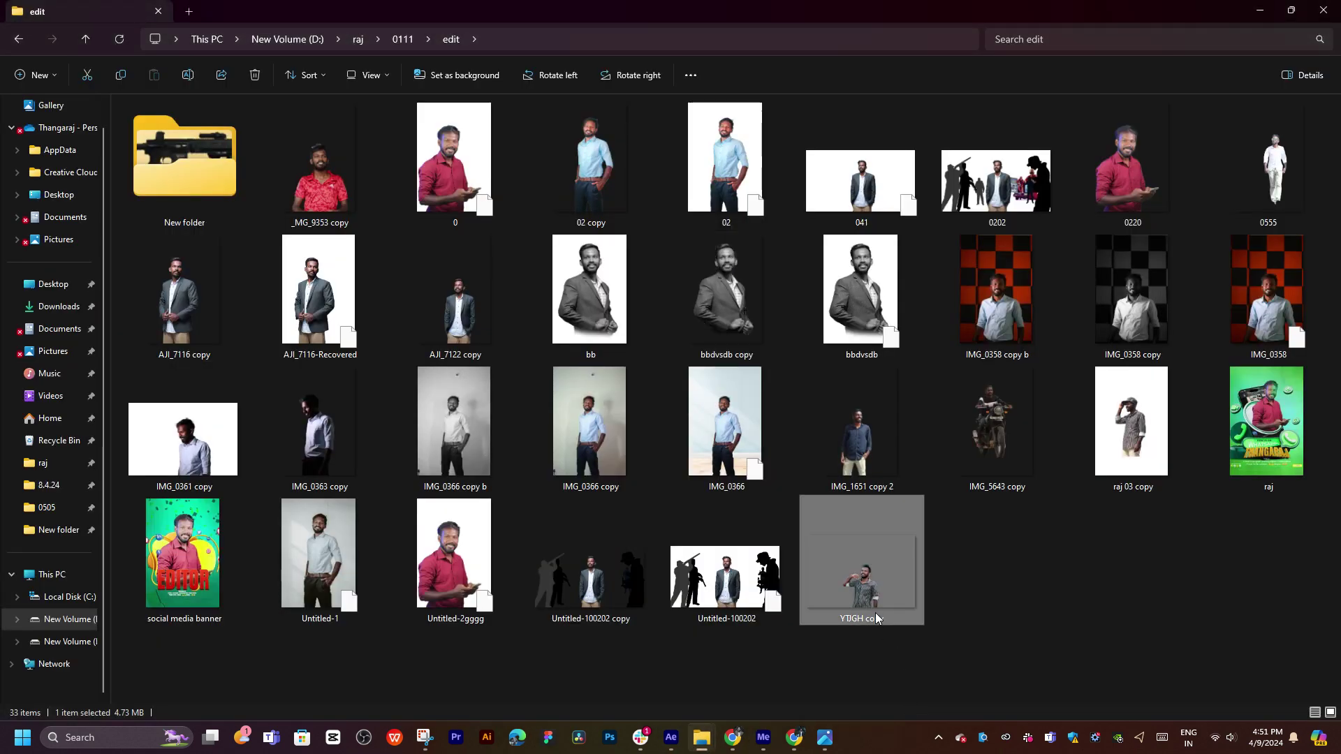
left_click(464, 584)
left_click(325, 457)
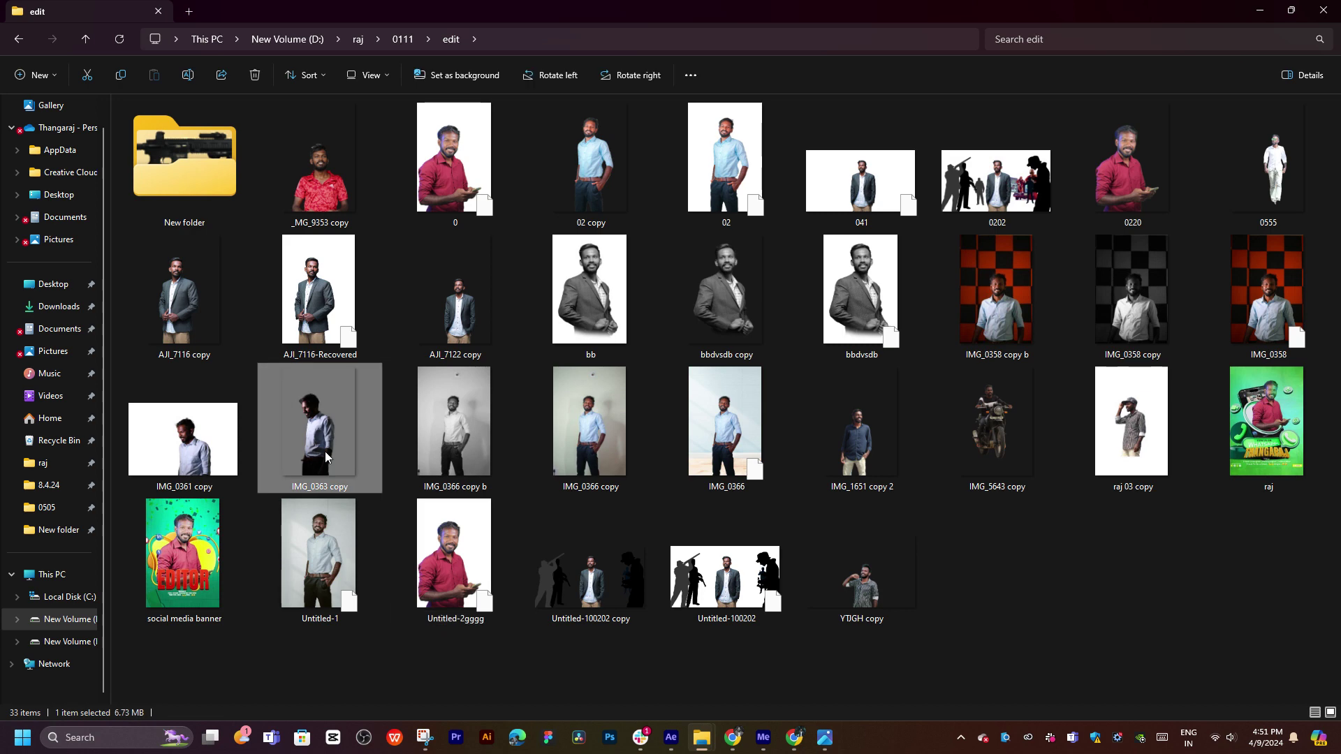
left_click(591, 299)
left_click(970, 288)
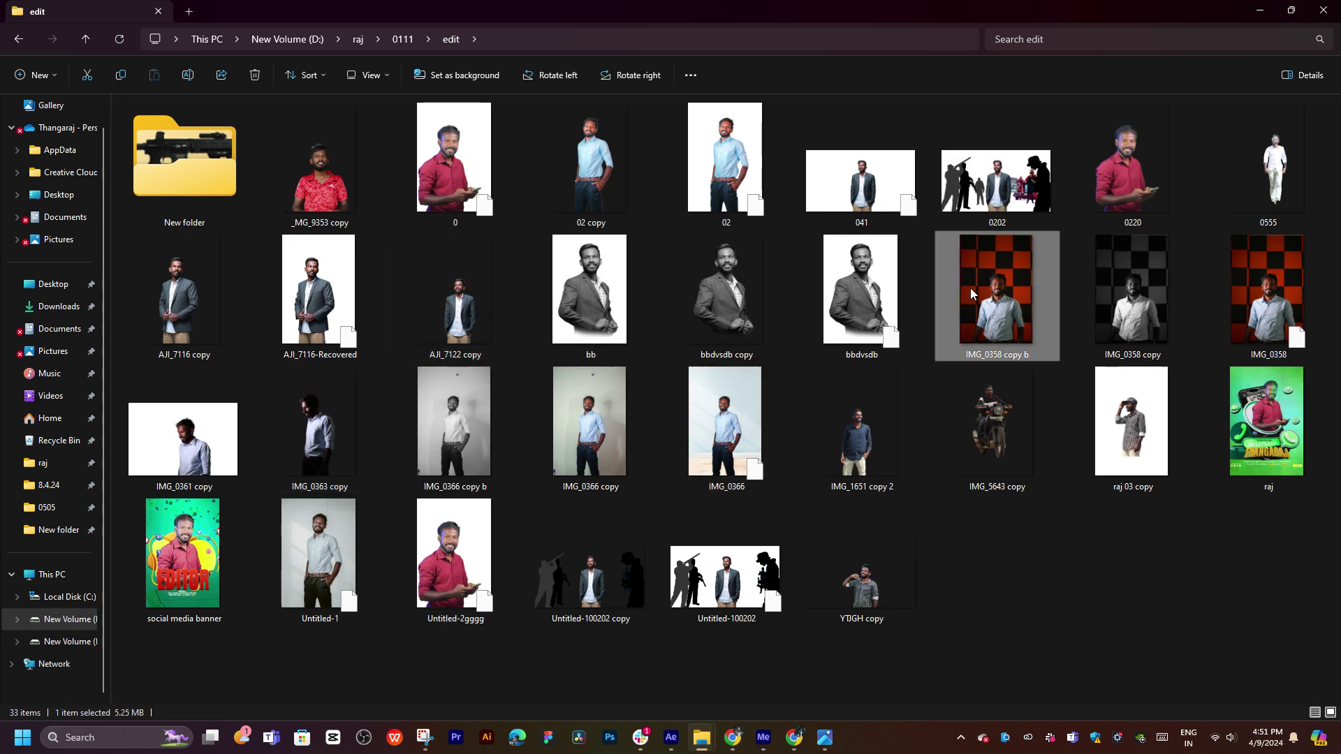
key("alt+Left")
left_click(643, 394)
left_click(601, 472)
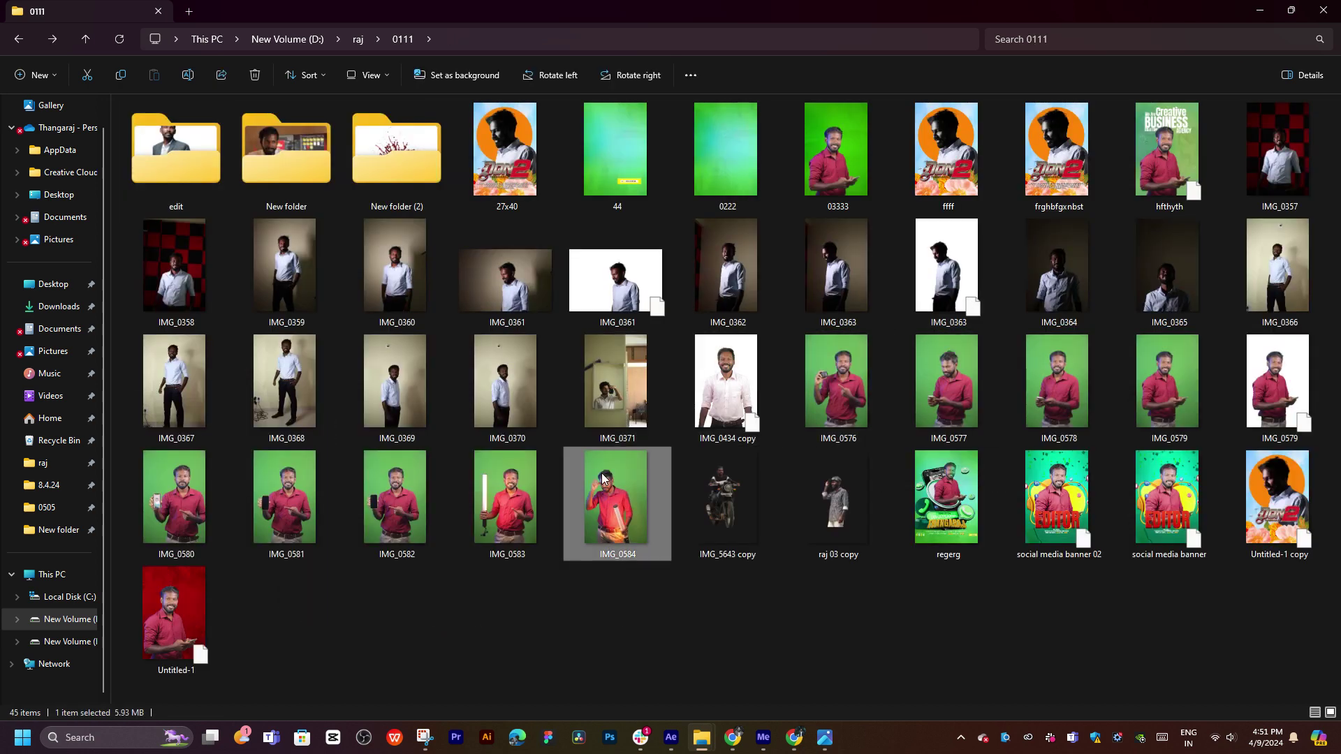
Import IMG_0583.JPG into the project's photo folder and place it above the placeholder layer in Media_04.
left_click(476, 493)
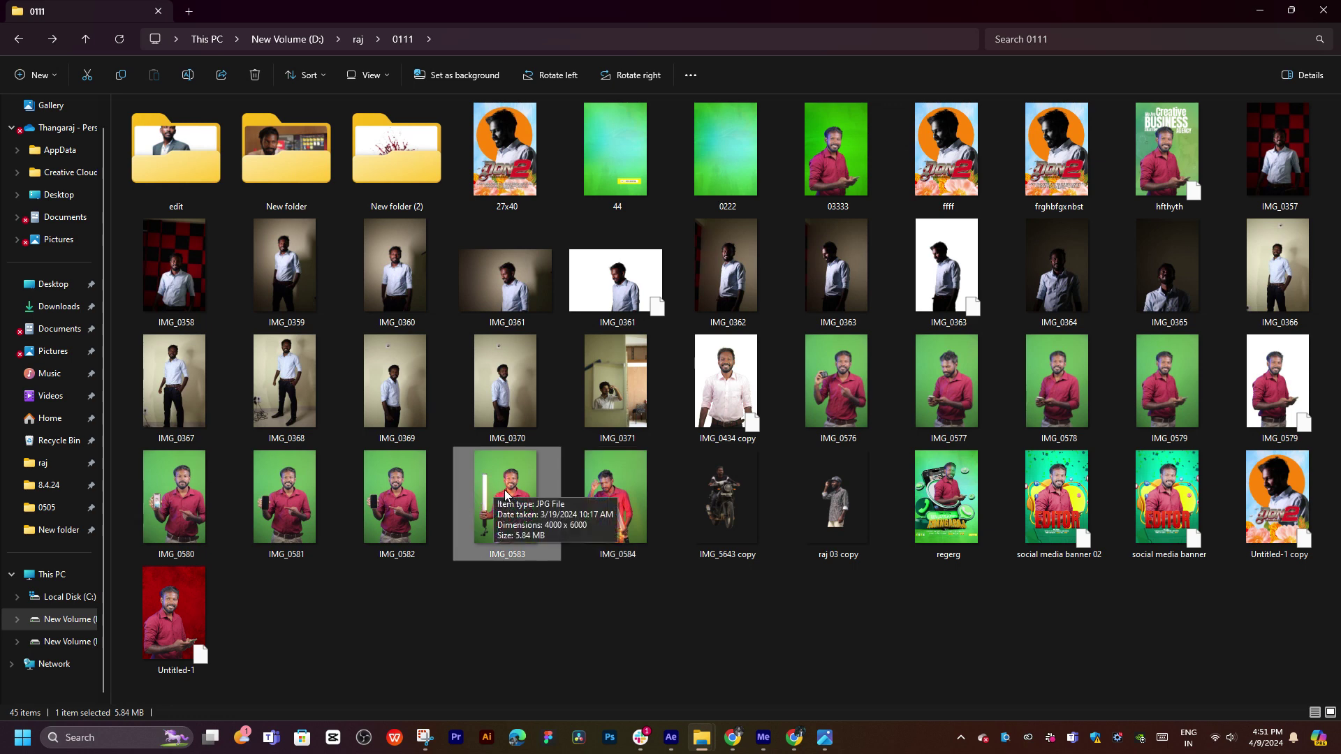
left_click_drag(512, 498, 51, 263)
key("alt+Tab")
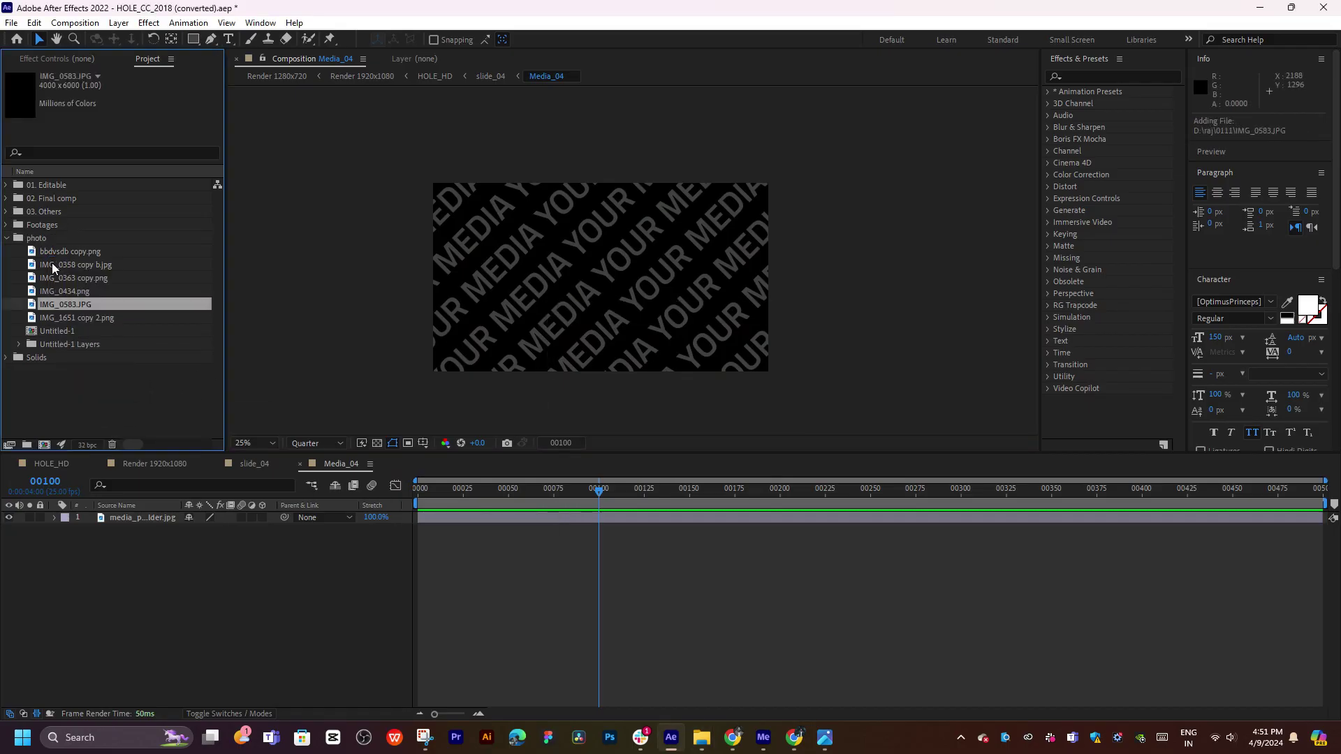
left_click_drag(83, 309, 189, 515)
Scale down the IMG_0583 photo in Media_04 and position it at about 868, 804.
left_click_drag(771, 288, 739, 358)
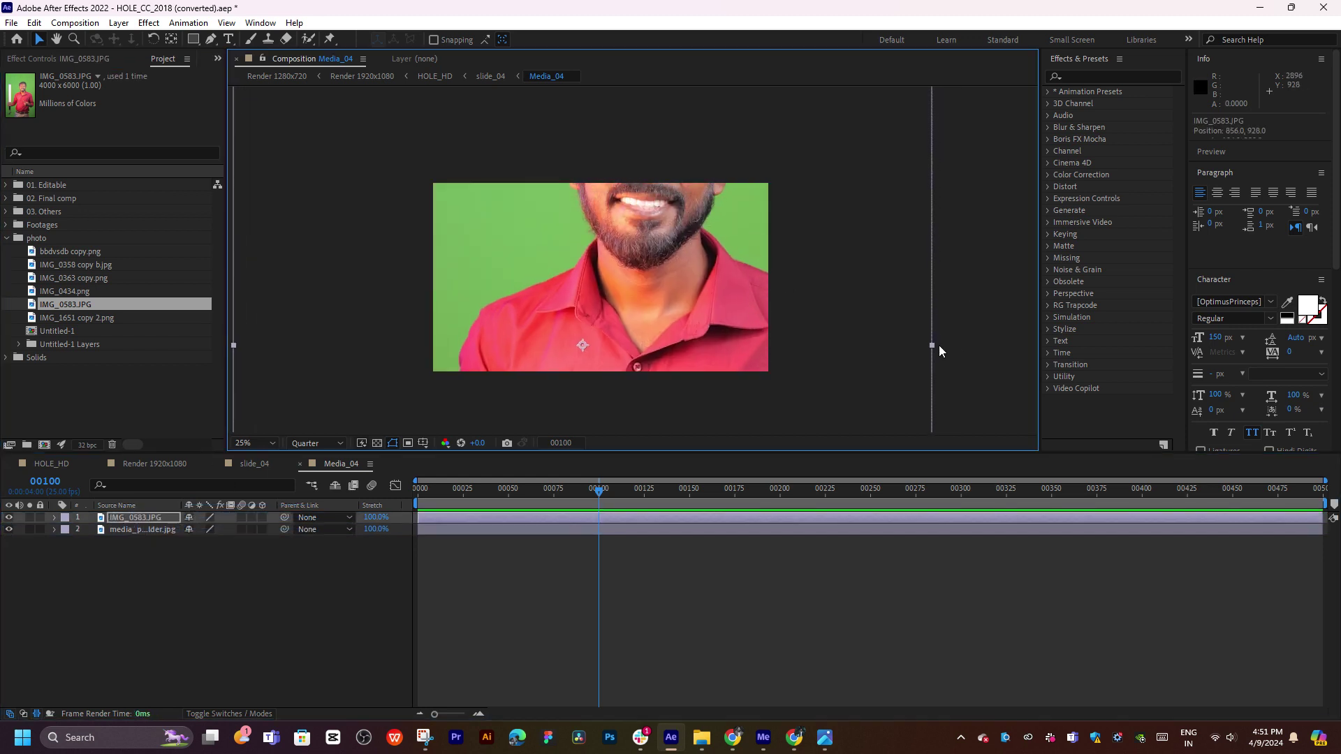
left_click_drag(933, 345, 811, 329)
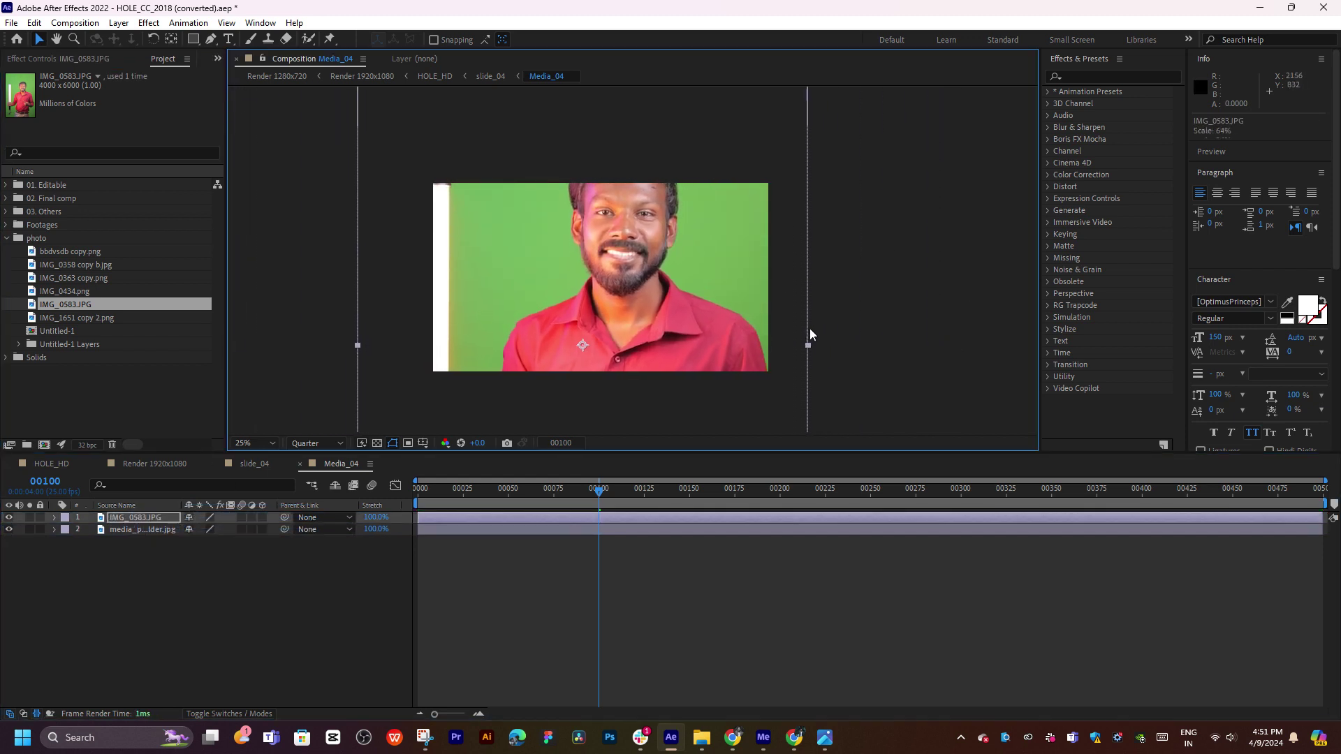
left_click_drag(667, 318, 668, 337)
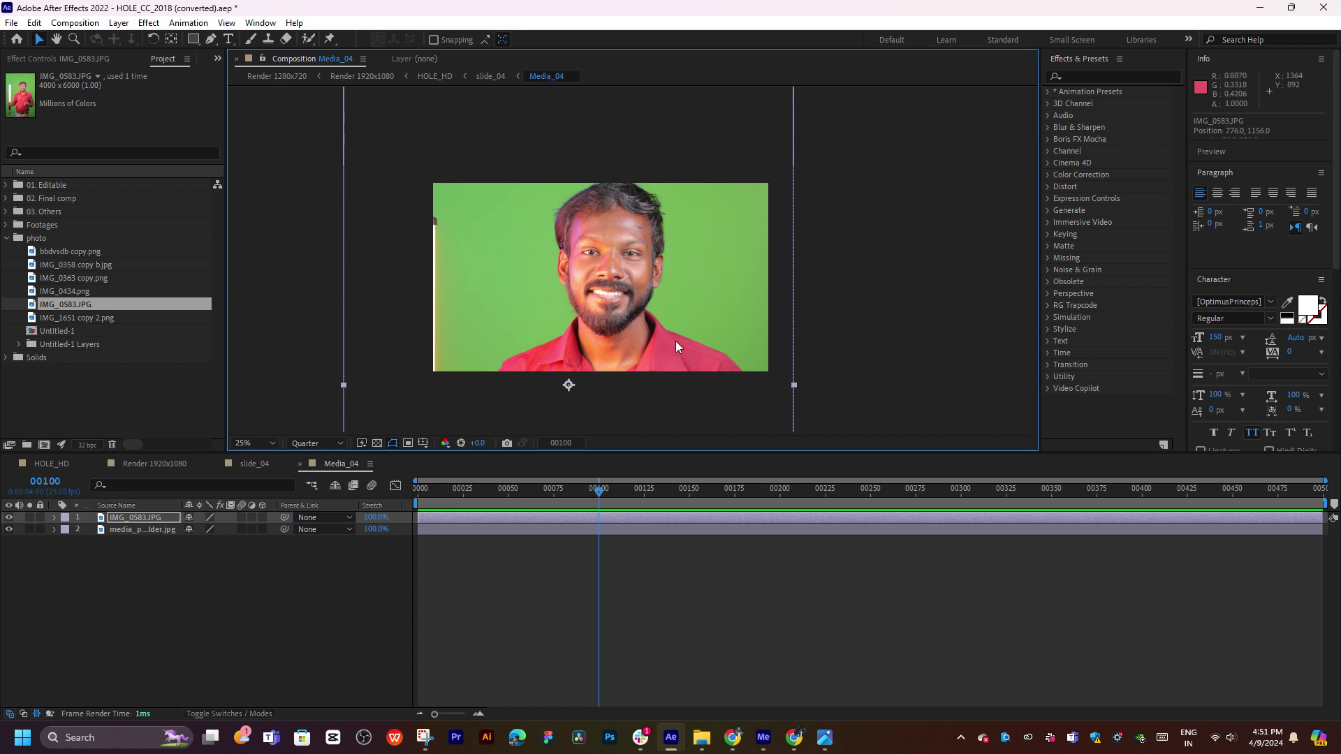
left_click_drag(795, 385, 675, 278)
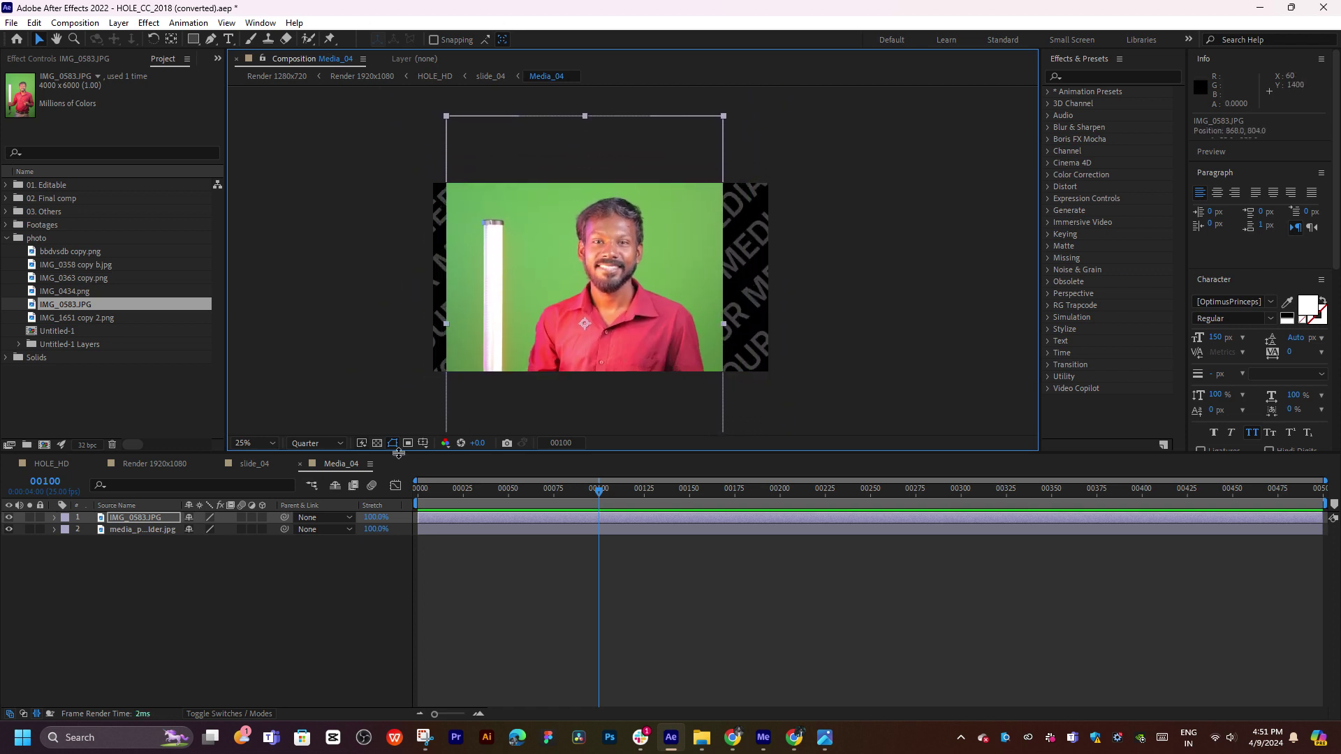
Hide the placeholder layer in Media_04 and check the photo's placement in slide_04.
left_click(10, 531)
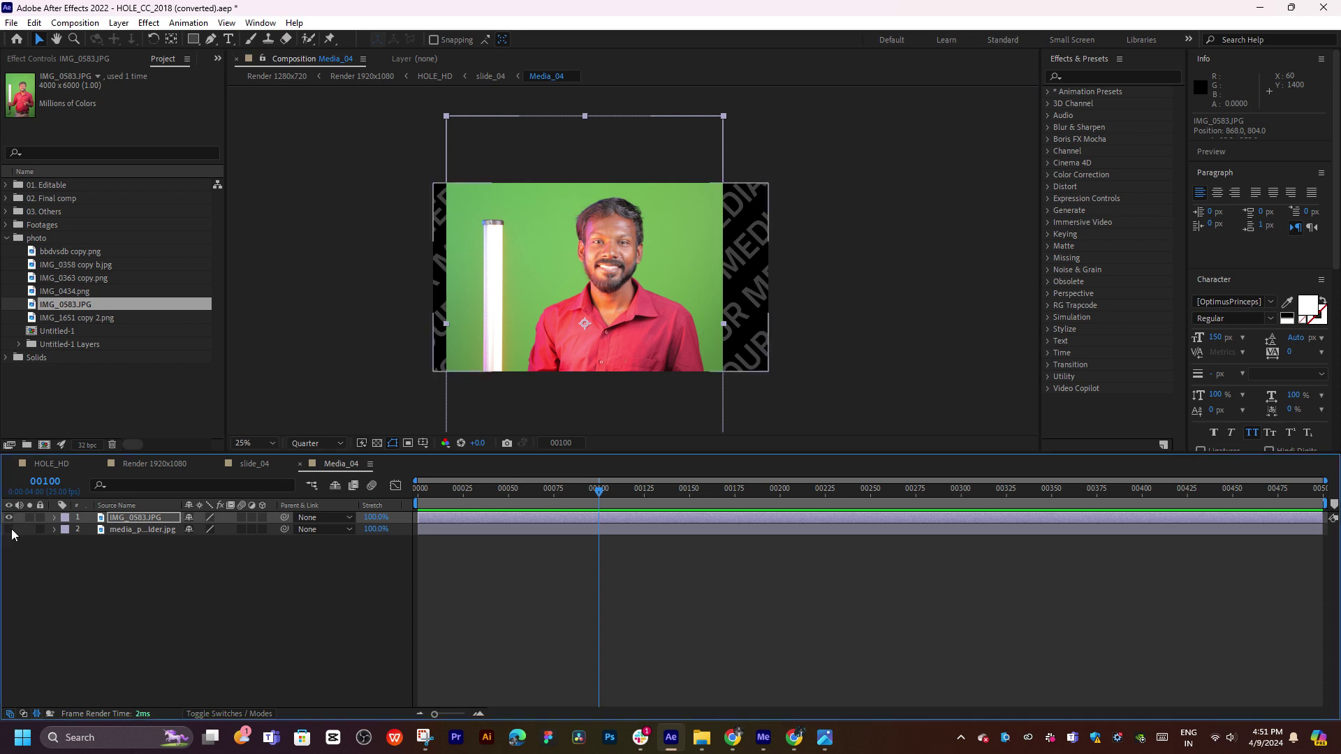
left_click(271, 464)
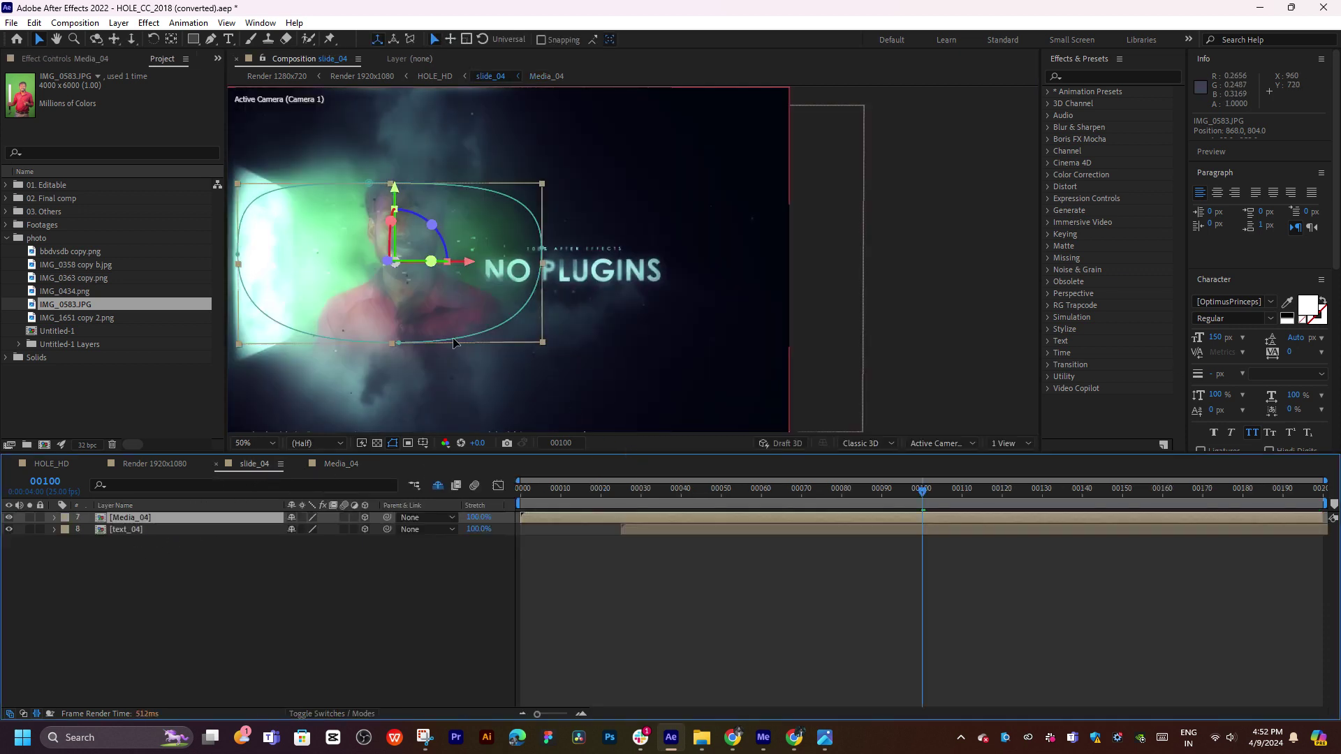
left_click_drag(452, 337, 503, 339)
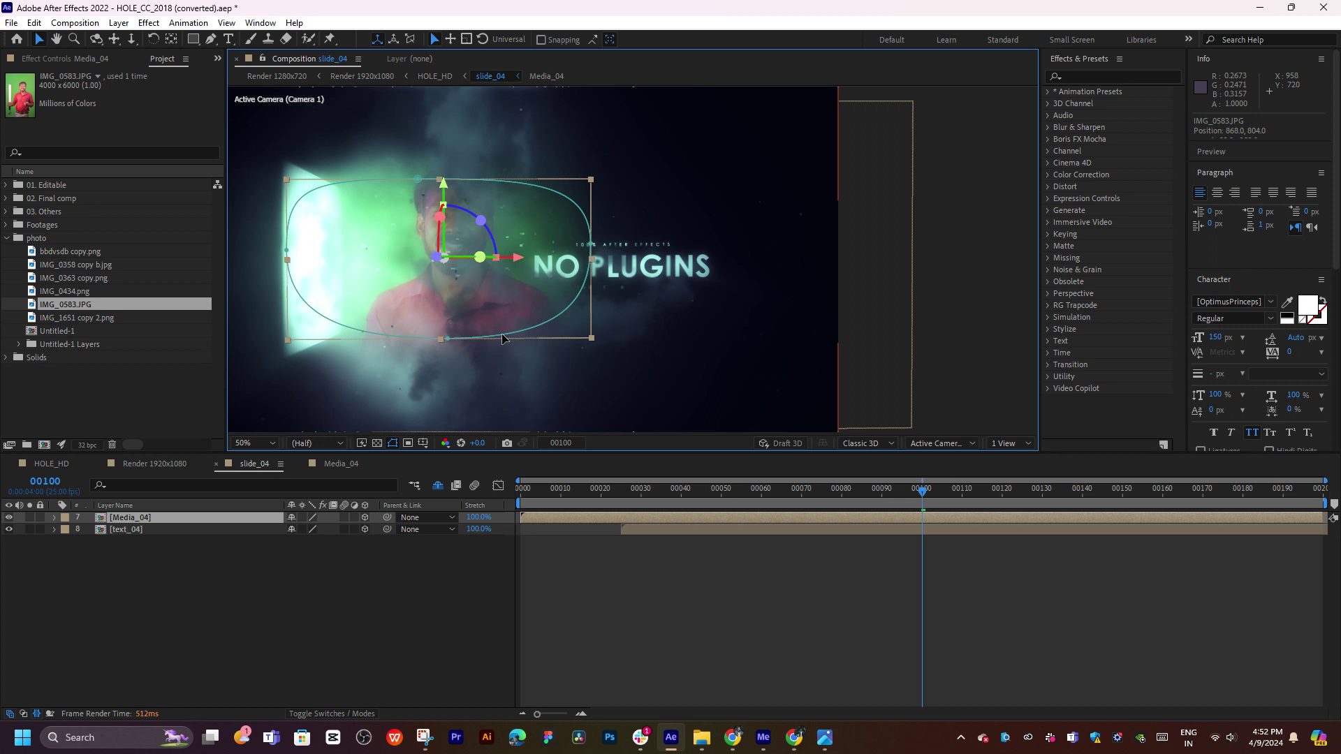
Shrink the Media_04 photo until it fits entirely inside the frame, positioned at about 904, 572, checking it in slide_04.
left_click(340, 464)
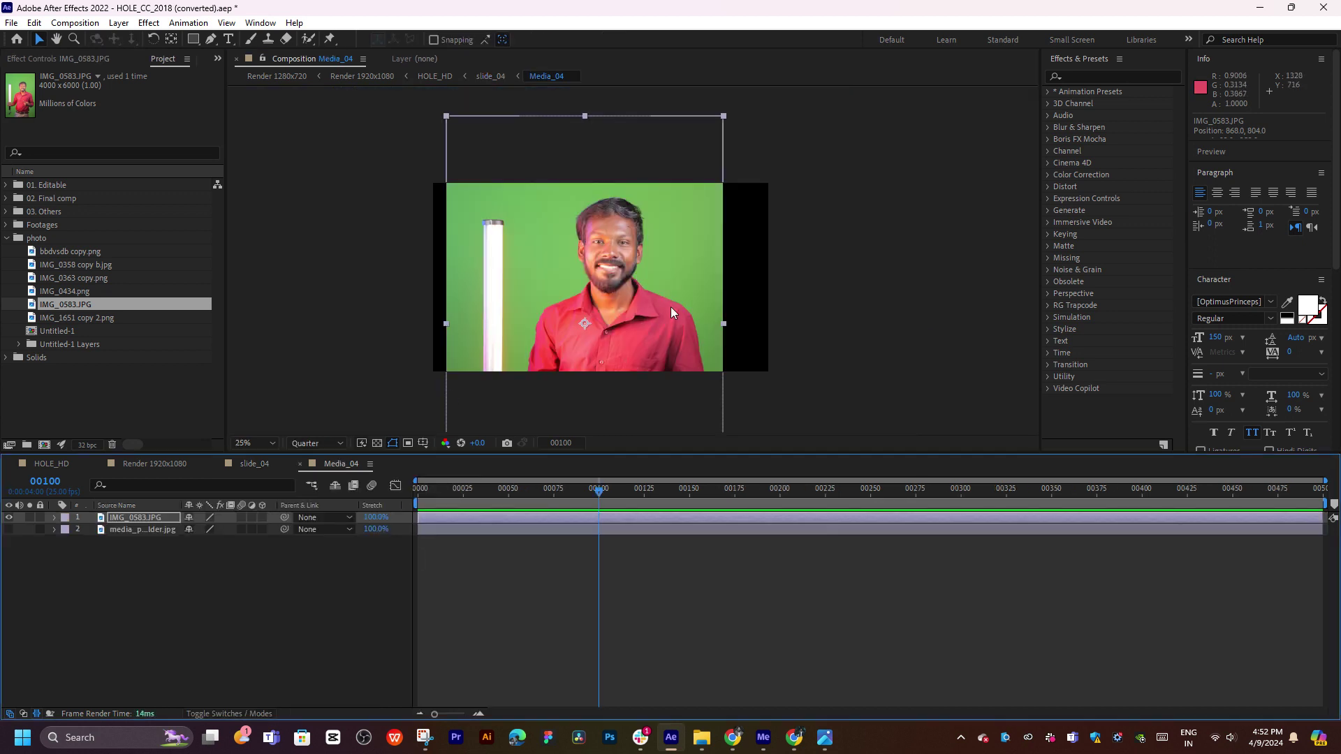
left_click_drag(723, 324, 694, 315)
left_click(251, 464)
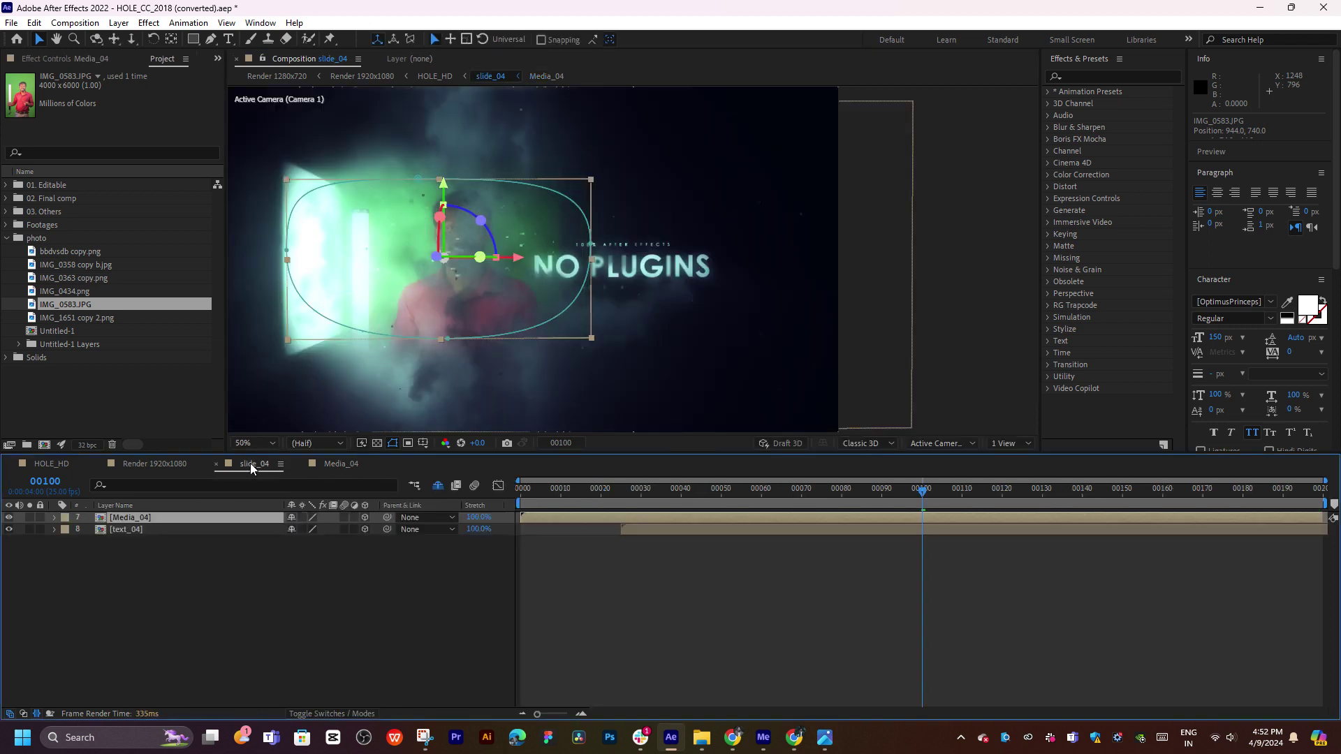
left_click(341, 464)
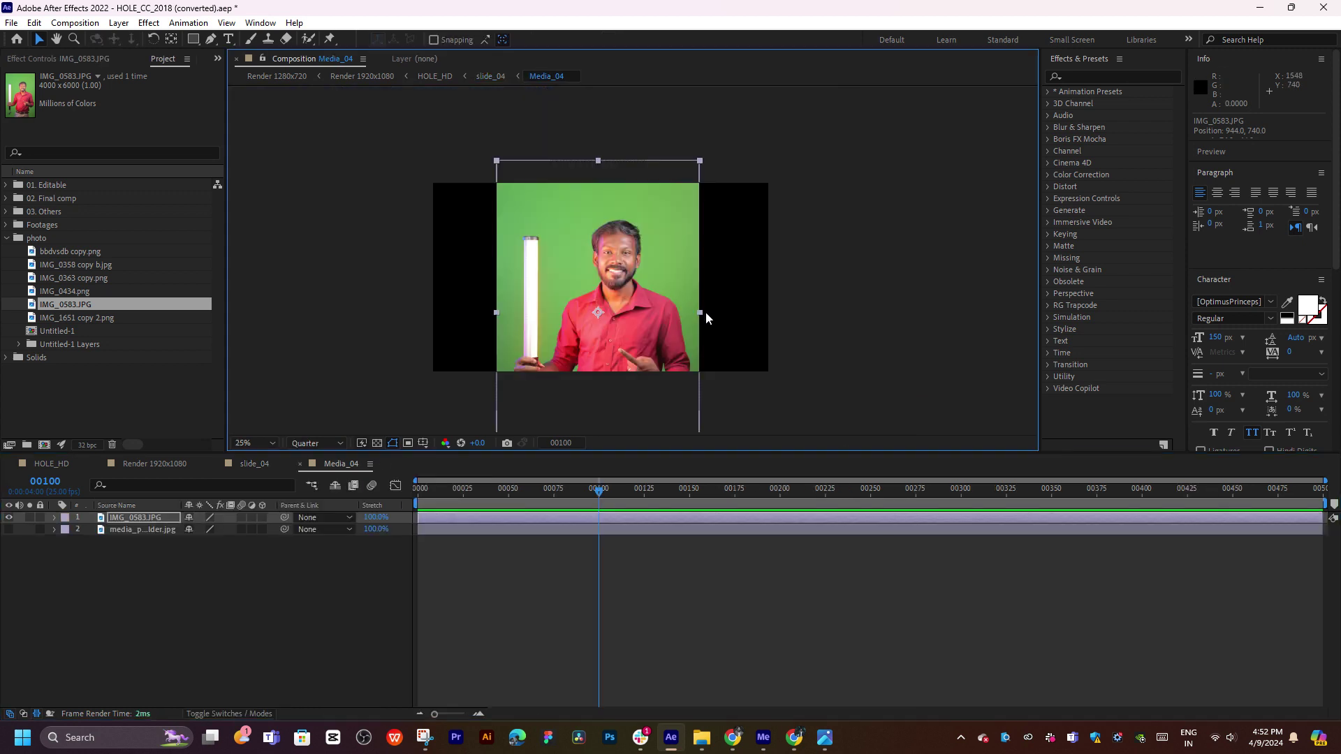
left_click_drag(701, 313, 586, 301)
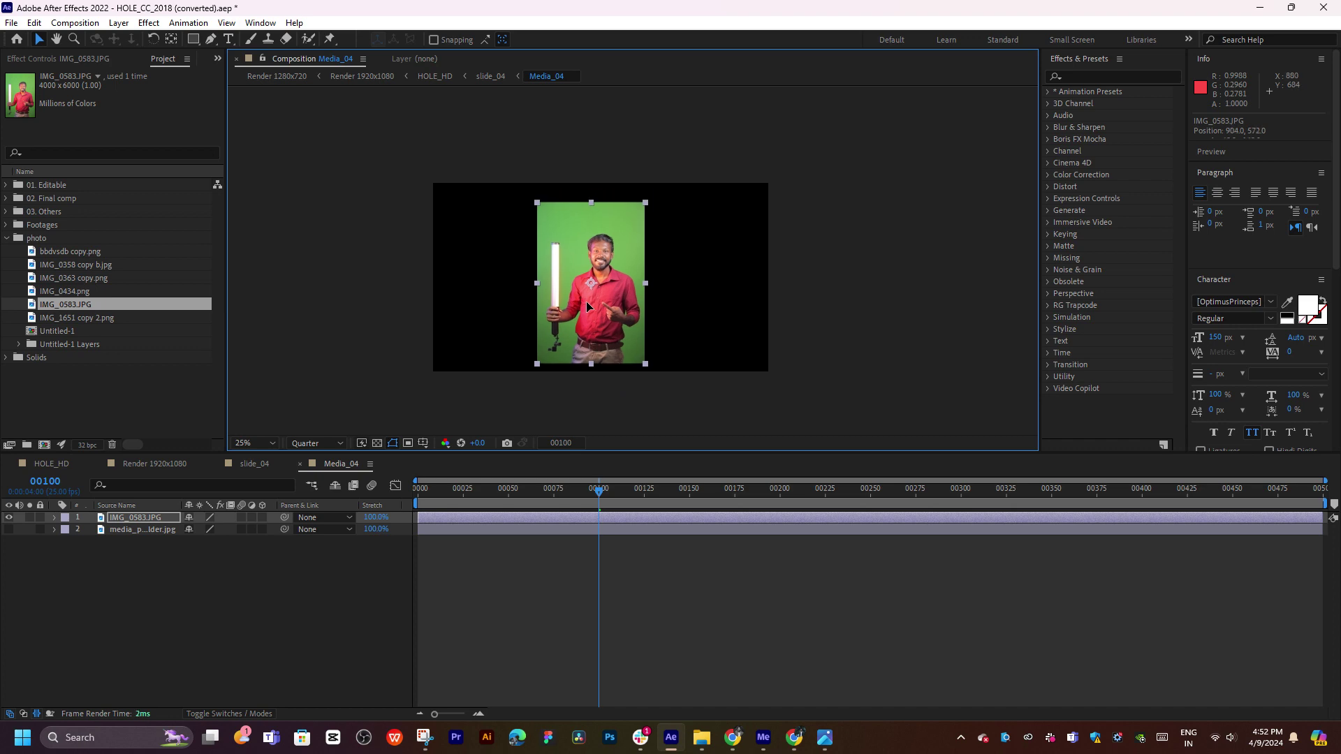
Open the IMG_0583 layer for rotoscoping and mark the man as foreground with Roto Brush strokes over his body and head.
double_click(586, 303)
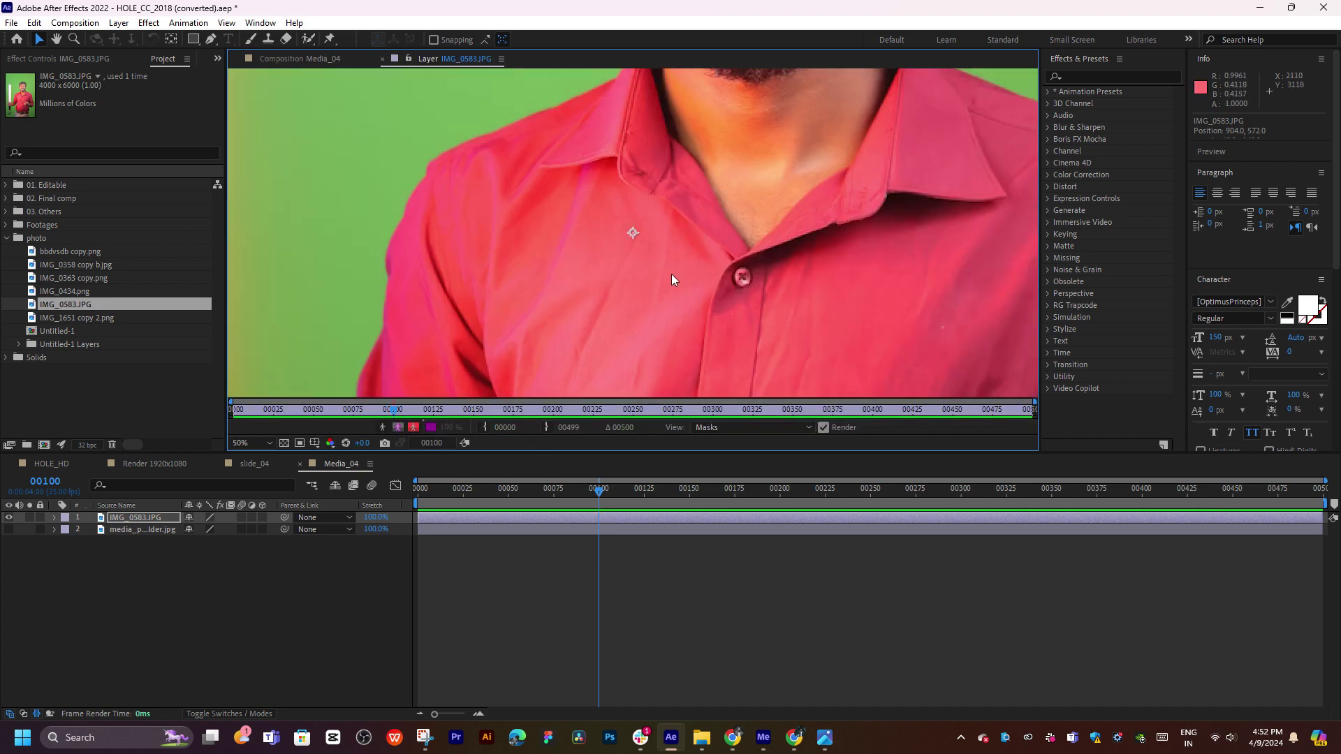
key("comma")
key("comma")
key("comma")
key("comma")
key("comma")
key("comma")
left_click(308, 39)
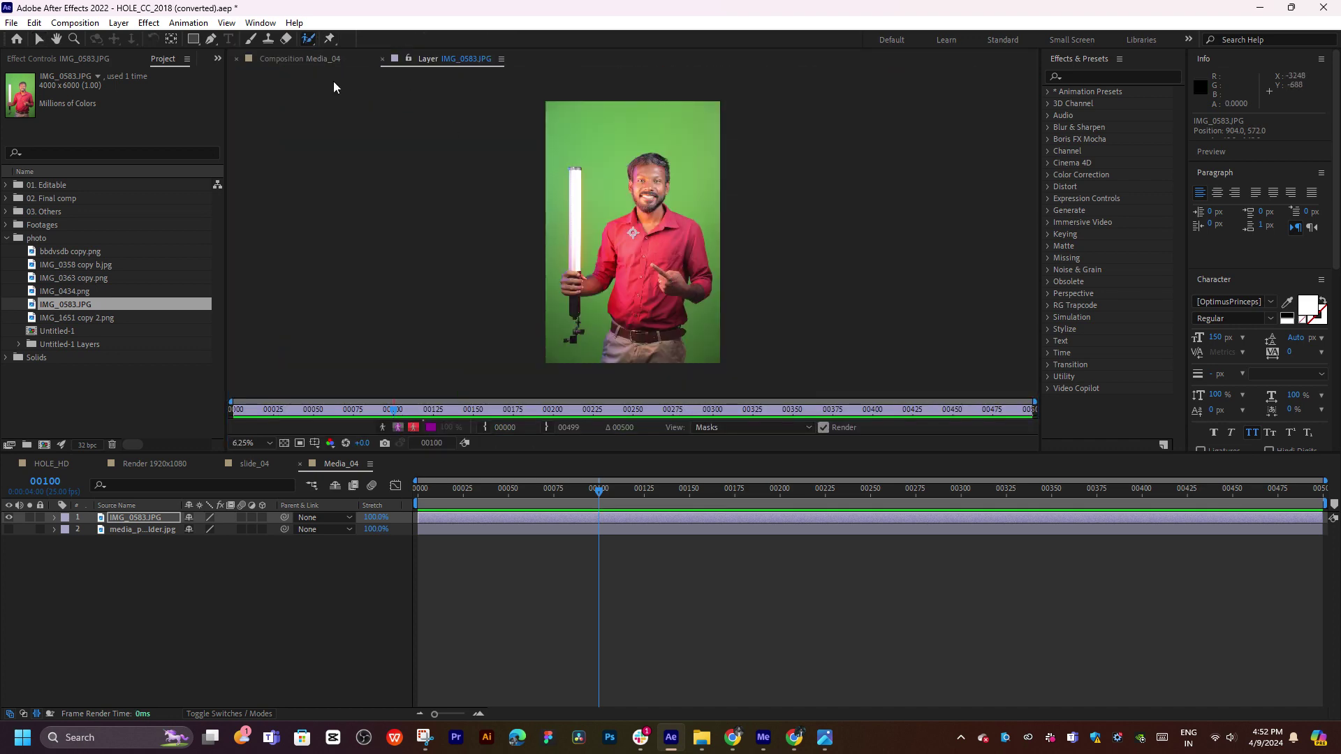
left_click_drag(639, 306, 651, 195)
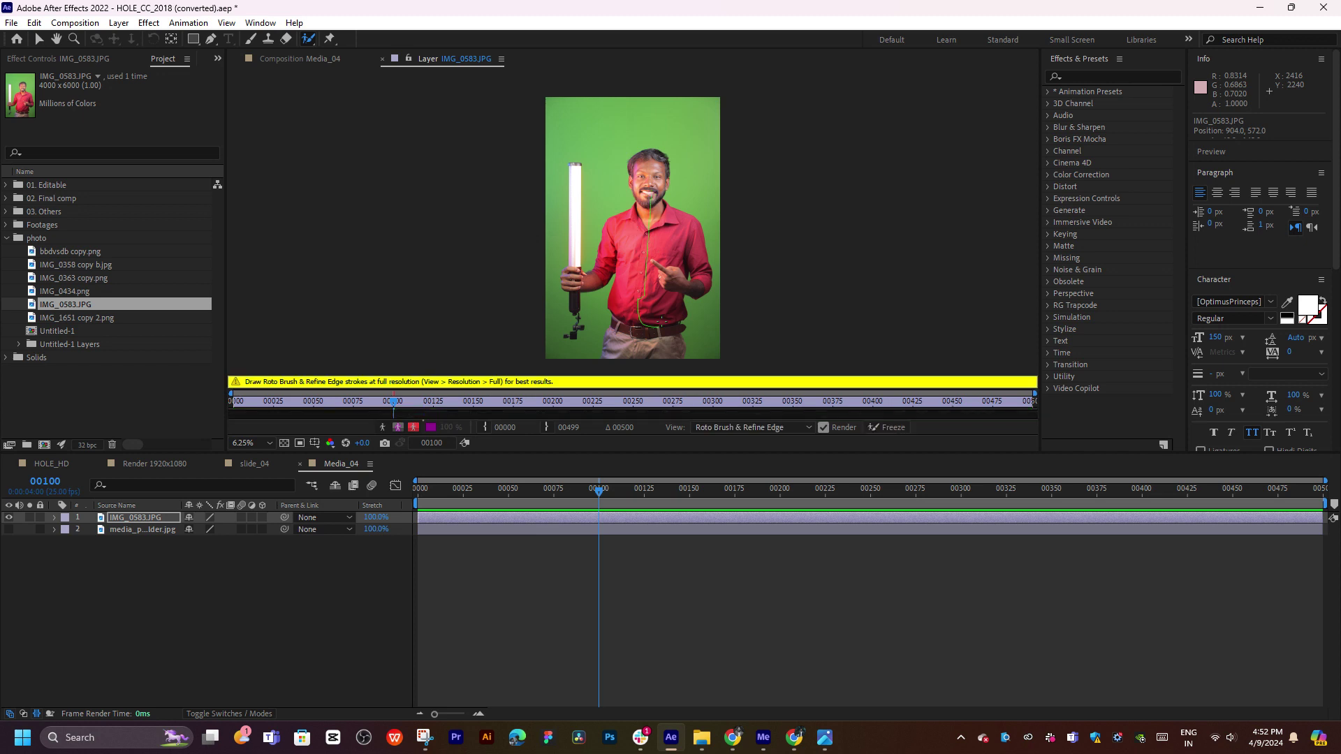
mouse_move(663, 273)
left_mouse_down()
mouse_move(632, 272)
mouse_move(615, 321)
mouse_move(597, 244)
mouse_move(628, 238)
left_mouse_up()
left_click_drag(660, 161, 671, 209)
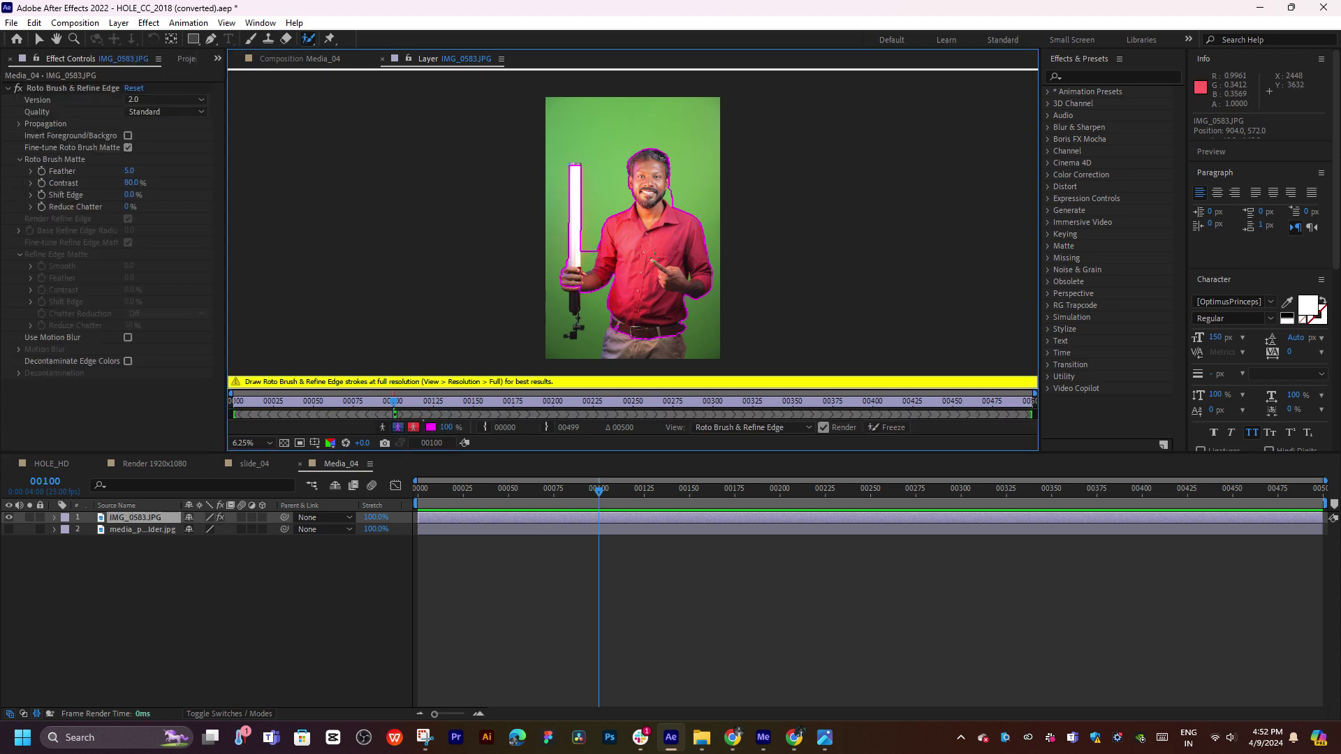
Clean up the Roto Brush selection edge beside the man's ear, neck and collar.
key("period")
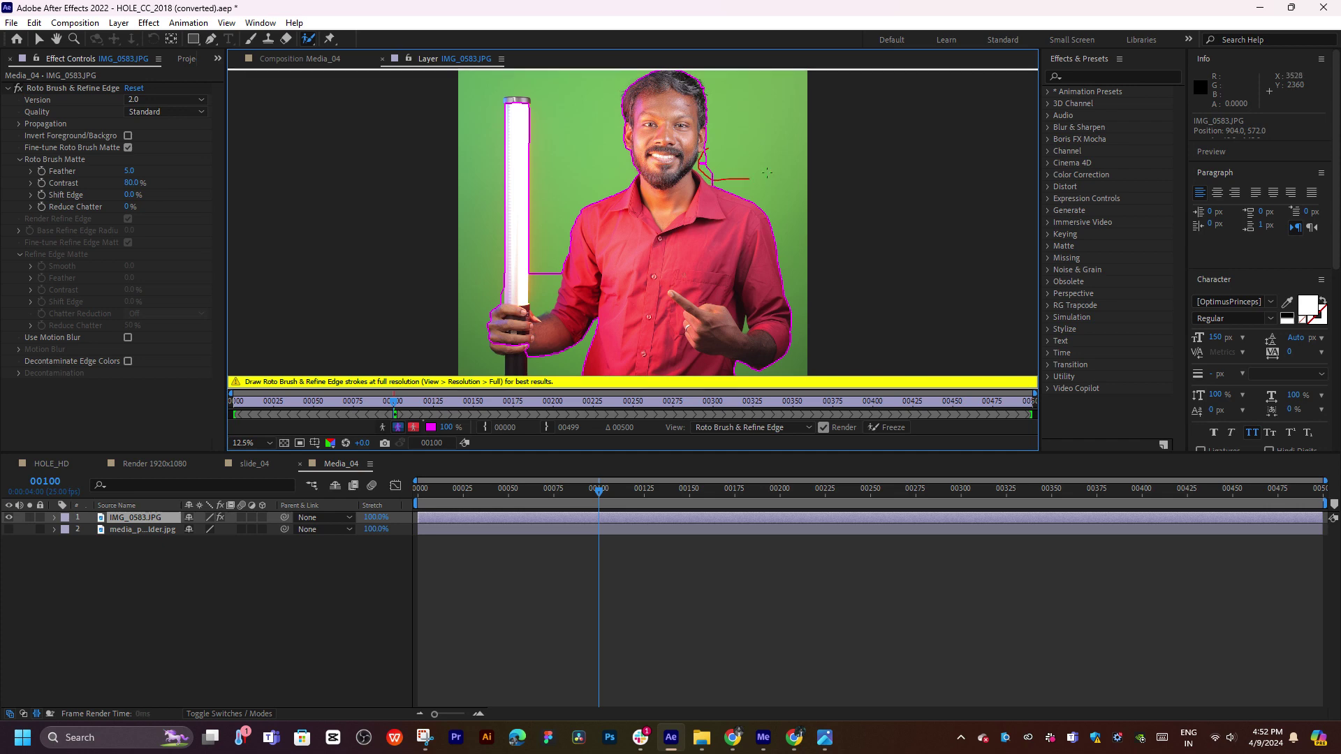
scroll(719, 166, "up", 1)
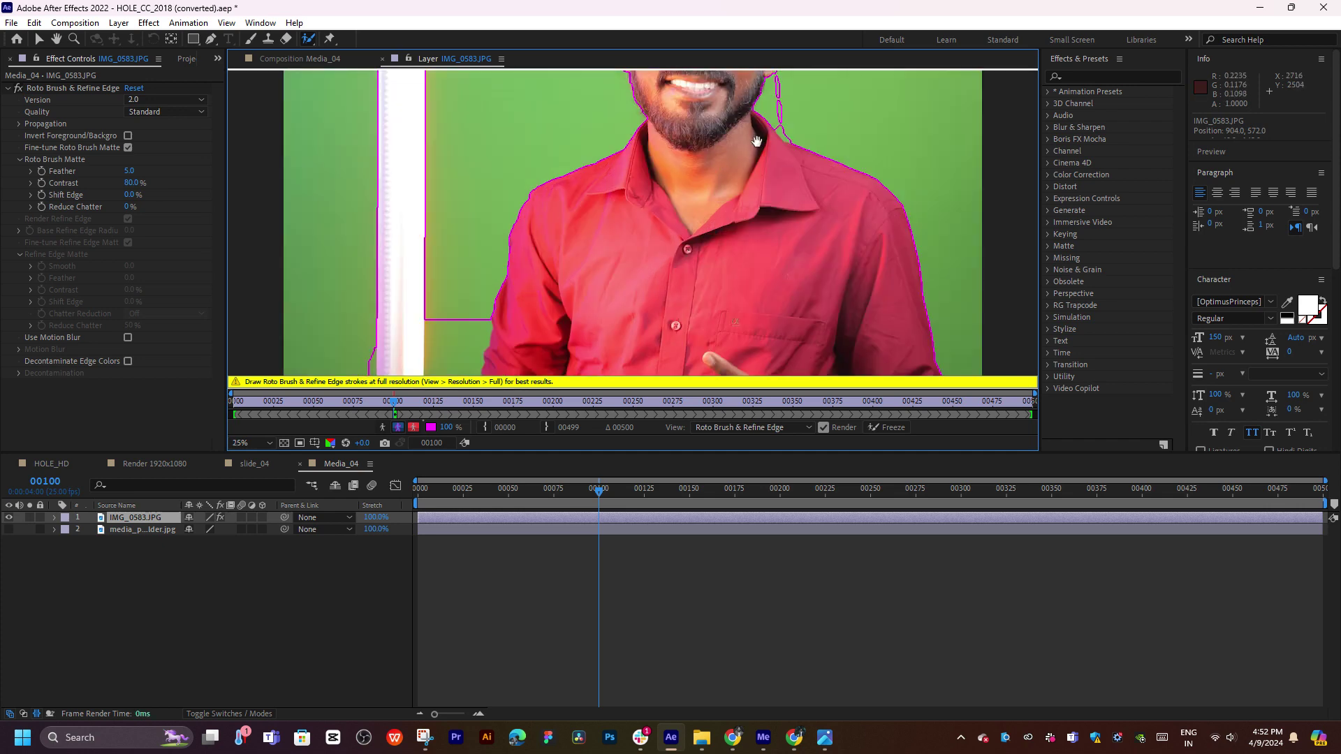
mouse_move(689, 143)
left_mouse_down()
mouse_move(688, 209)
mouse_move(714, 215)
mouse_move(732, 190)
mouse_move(695, 145)
mouse_move(672, 165)
mouse_move(695, 210)
left_mouse_up()
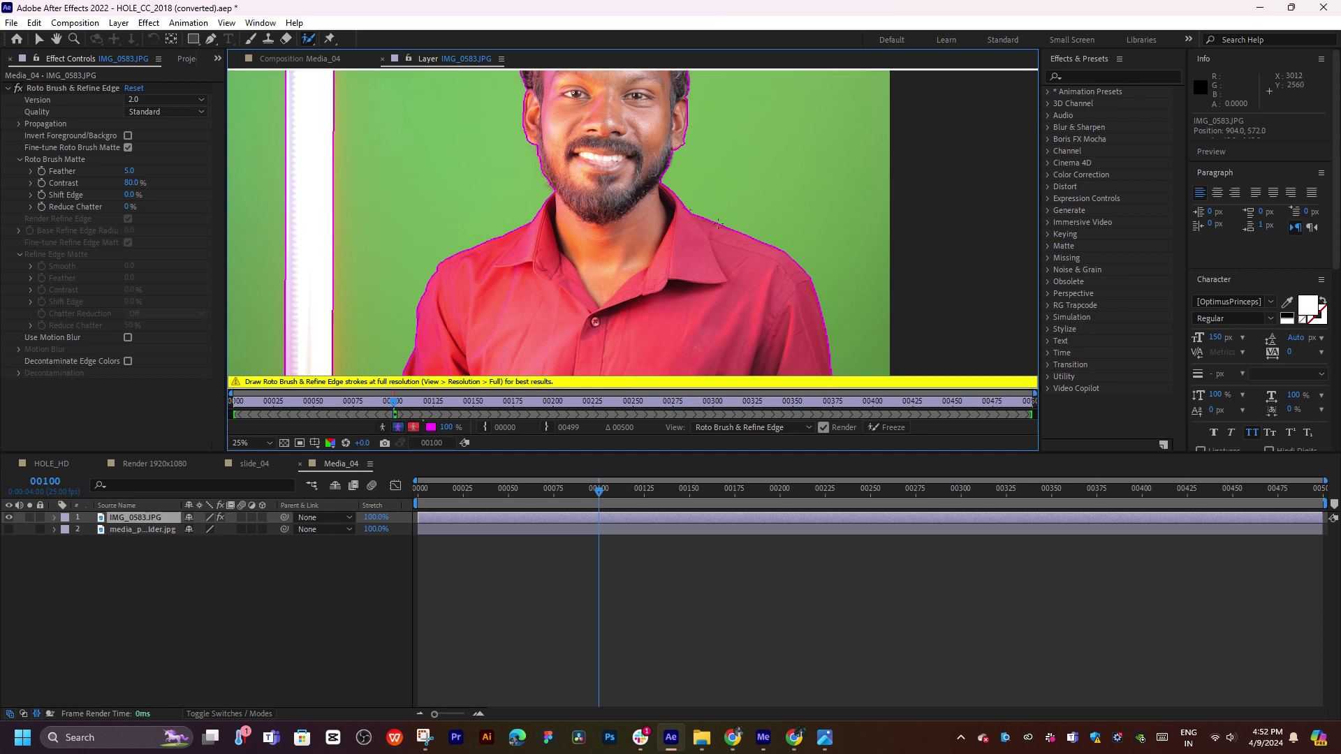
mouse_move(598, 180)
left_mouse_down()
mouse_move(627, 243)
mouse_move(625, 287)
left_mouse_up()
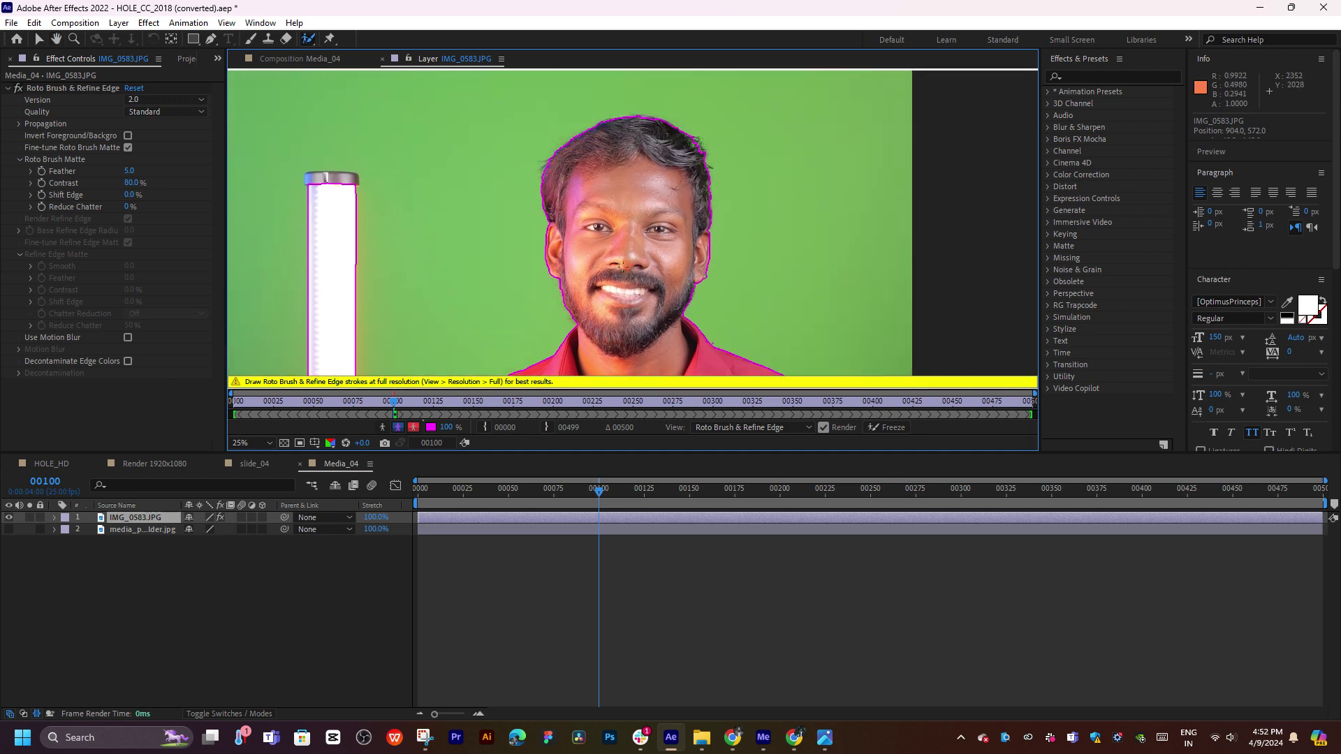
Subtract the green background between the light tube, hand and arm from the Roto Brush selection.
mouse_move(564, 370)
left_mouse_down()
mouse_move(640, 253)
mouse_move(679, 52)
left_mouse_up()
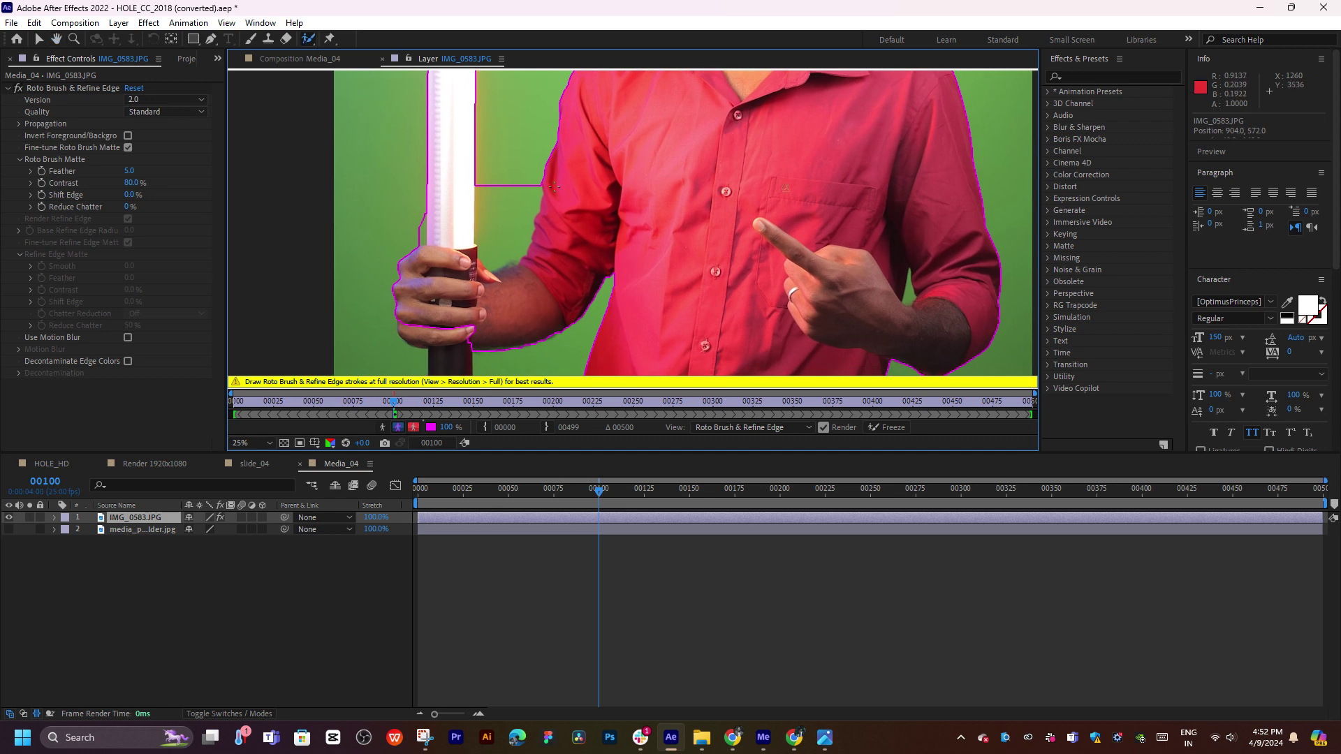
scroll(576, 201, "down", 1)
mouse_move(576, 200)
left_mouse_down()
mouse_move(522, 182)
mouse_move(503, 232)
left_mouse_up()
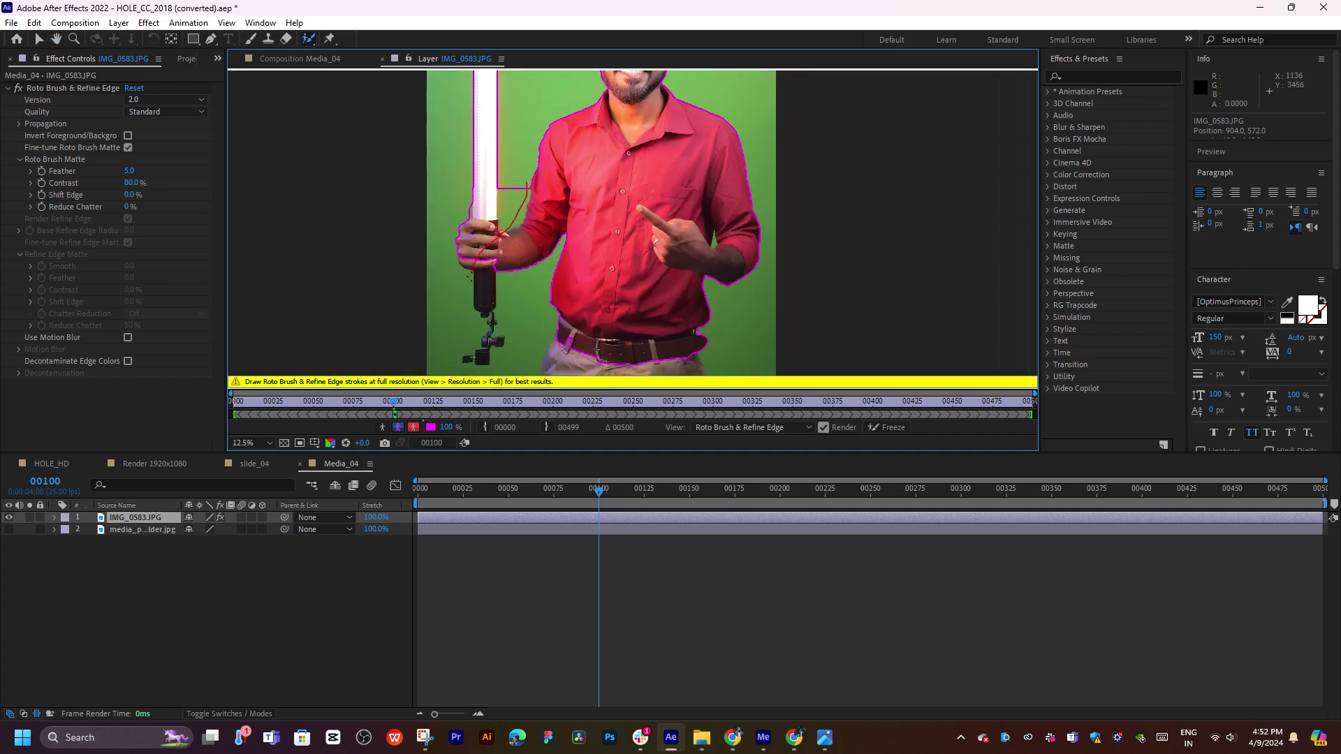
left_click_drag(470, 274, 446, 361)
mouse_move(448, 306)
left_mouse_down()
mouse_move(500, 233)
mouse_move(517, 183)
left_mouse_up()
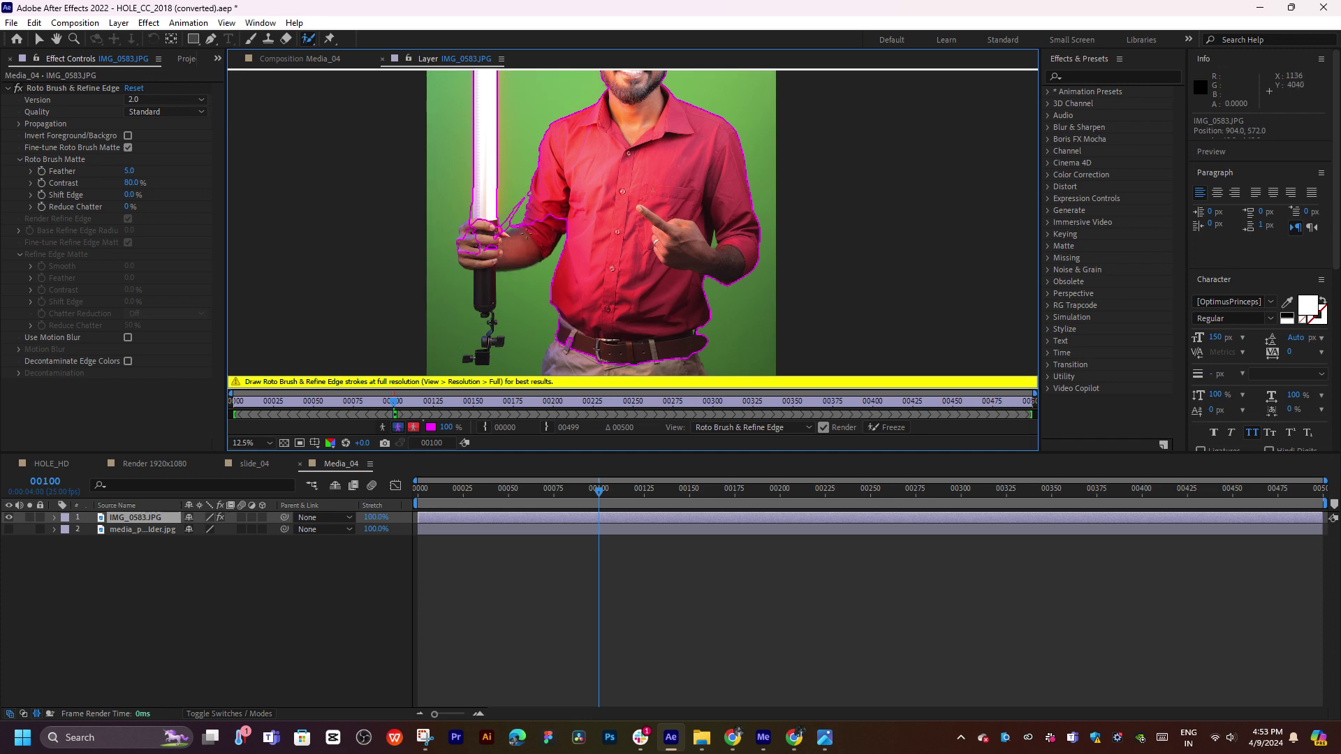
Exclude the light tube and the hand holding it from the Roto Brush selection.
mouse_move(535, 186)
left_mouse_down()
mouse_move(548, 241)
mouse_move(602, 255)
left_mouse_up()
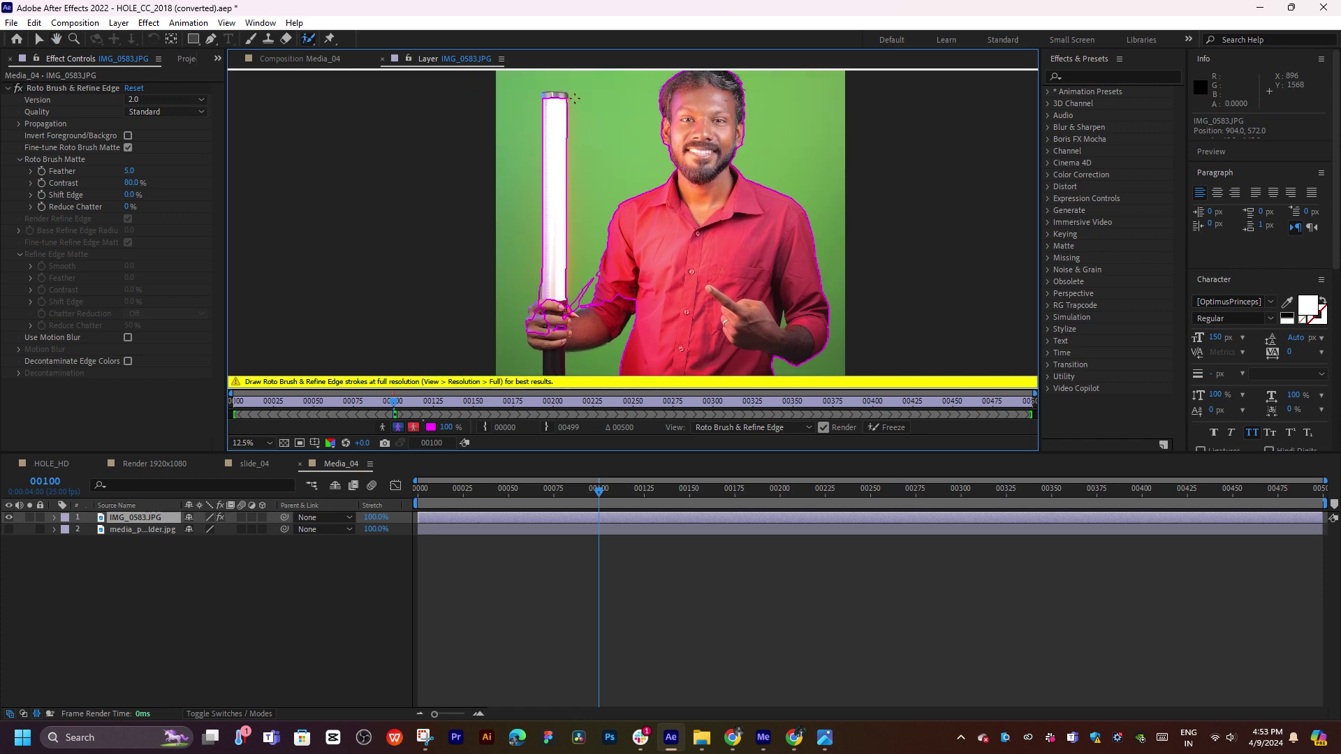
mouse_move(574, 98)
left_mouse_down("alt")
mouse_move(533, 111)
mouse_move(565, 309)
left_mouse_up("alt")
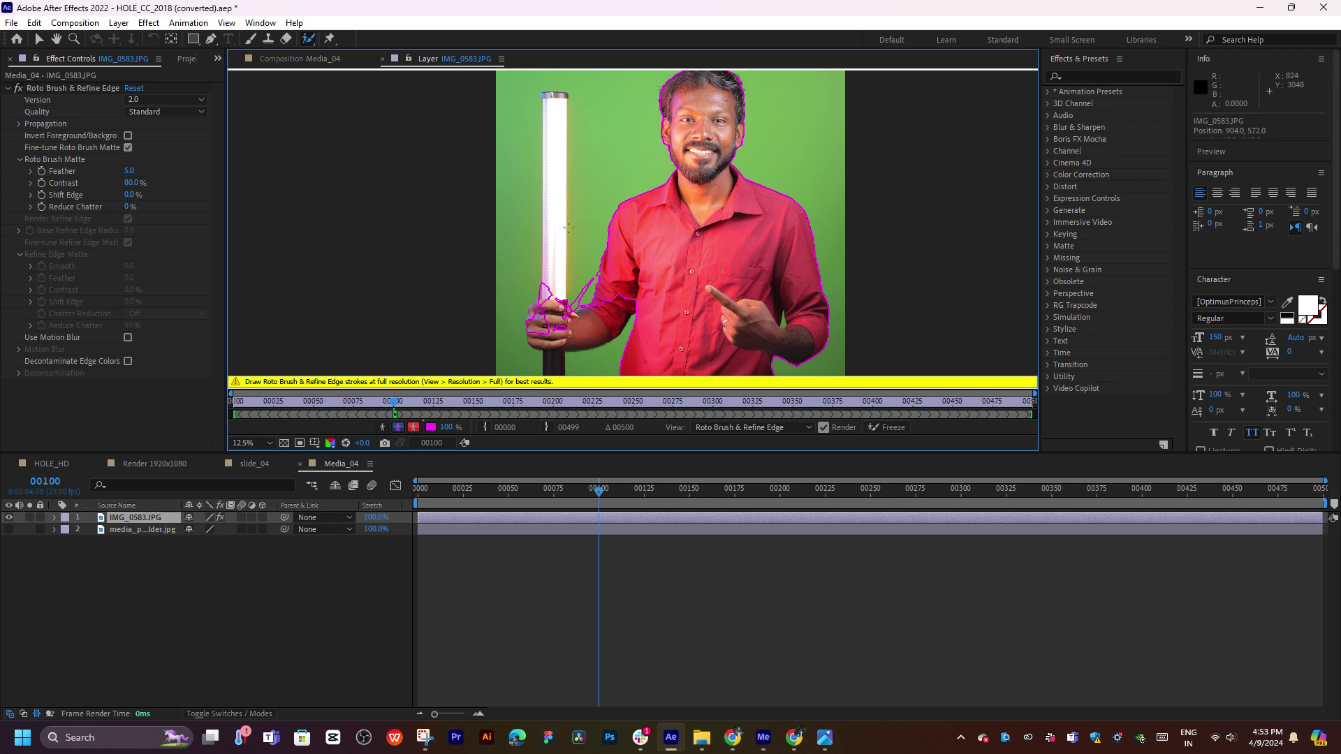
scroll(568, 293, "down", 2)
mouse_move(562, 224)
left_mouse_down("alt")
mouse_move(524, 238)
mouse_move(563, 210)
mouse_move(551, 238)
mouse_move(551, 203)
mouse_move(523, 278)
left_mouse_up("alt")
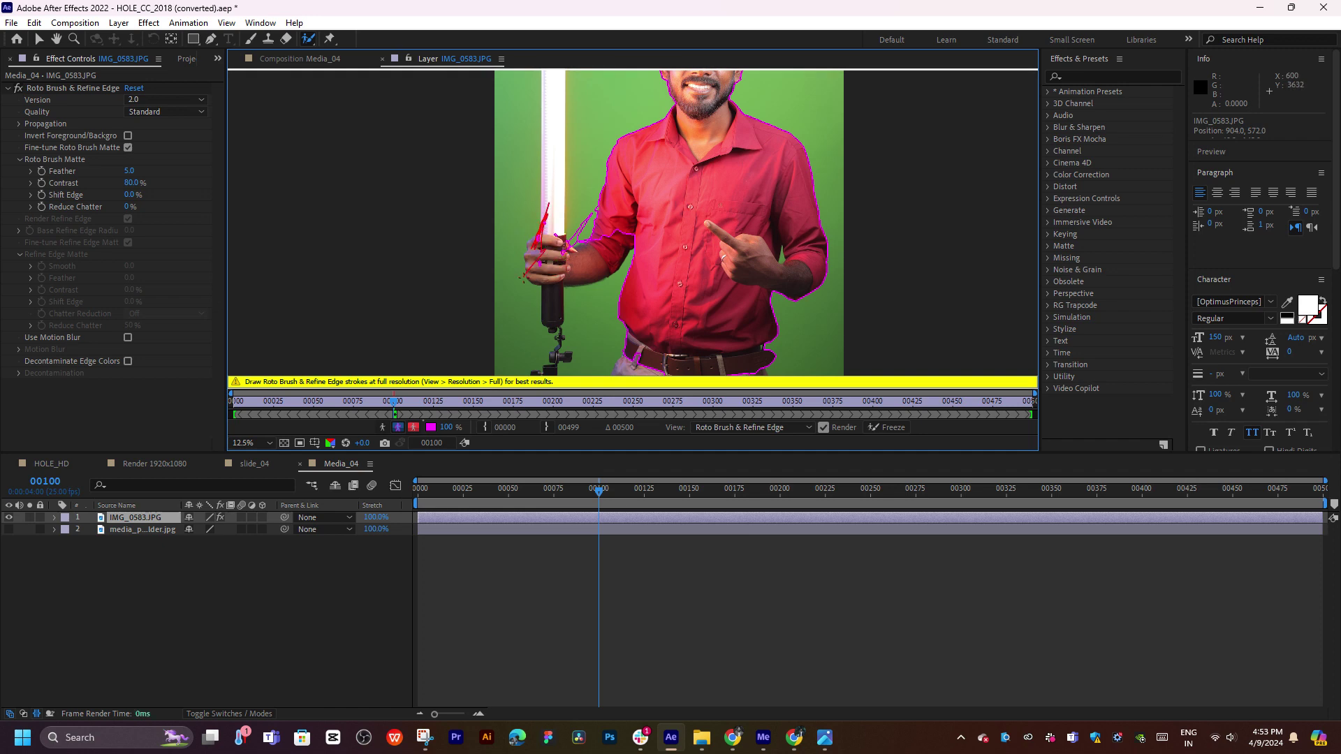
left_click_drag(547, 213, 583, 262, "alt")
scroll(599, 263, "up", 1)
scroll(531, 231, "left", 1)
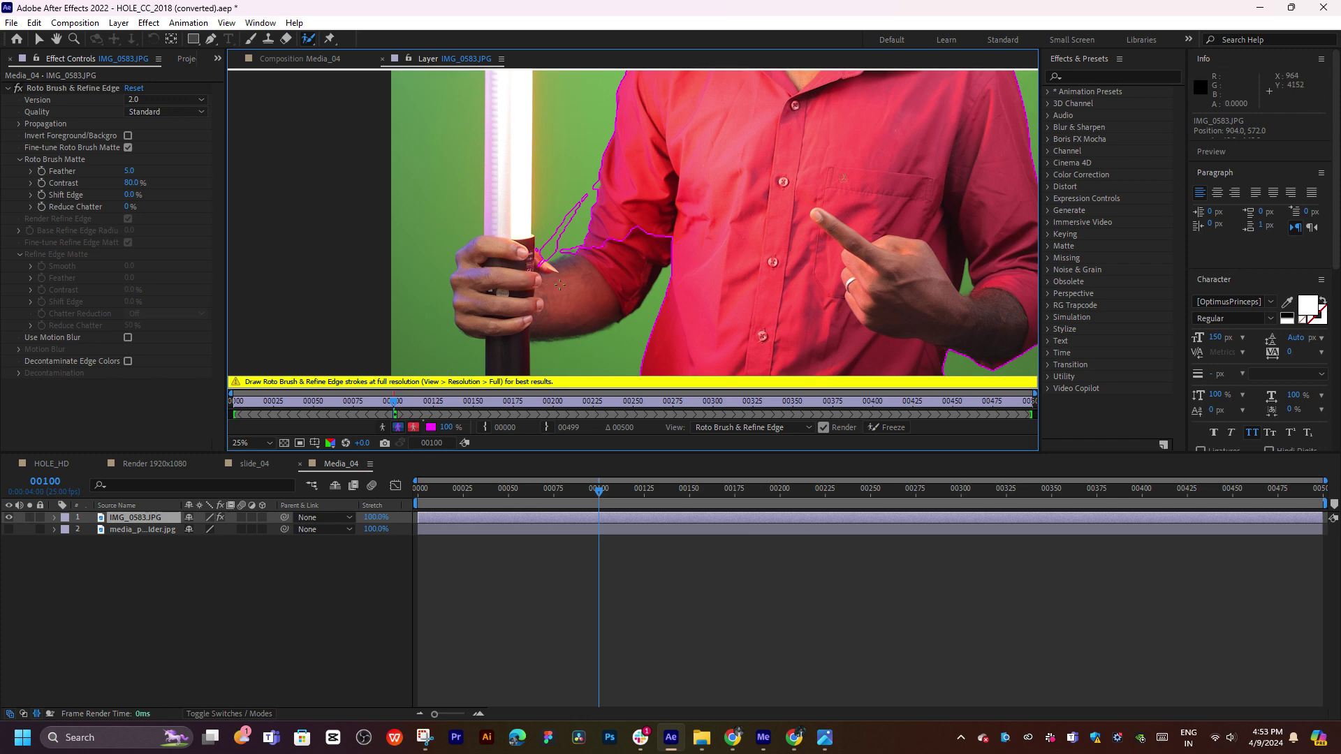
Refine the Roto Brush selection along the sleeve and forearm, removing leftover background and adding back the missing shirt area.
mouse_move(584, 189)
left_mouse_down()
mouse_move(543, 246)
mouse_move(559, 251)
mouse_move(559, 231)
mouse_move(538, 243)
left_mouse_up()
left_click_drag(536, 250, 542, 242)
key("comma")
key("comma")
key("period")
mouse_move(649, 259)
left_mouse_down()
mouse_move(620, 250)
mouse_move(634, 241)
mouse_move(589, 237)
mouse_move(656, 236)
mouse_move(538, 223)
left_mouse_up()
key("alt+w")
scroll(599, 234, "up", 2)
left_click_drag(656, 202, 672, 257)
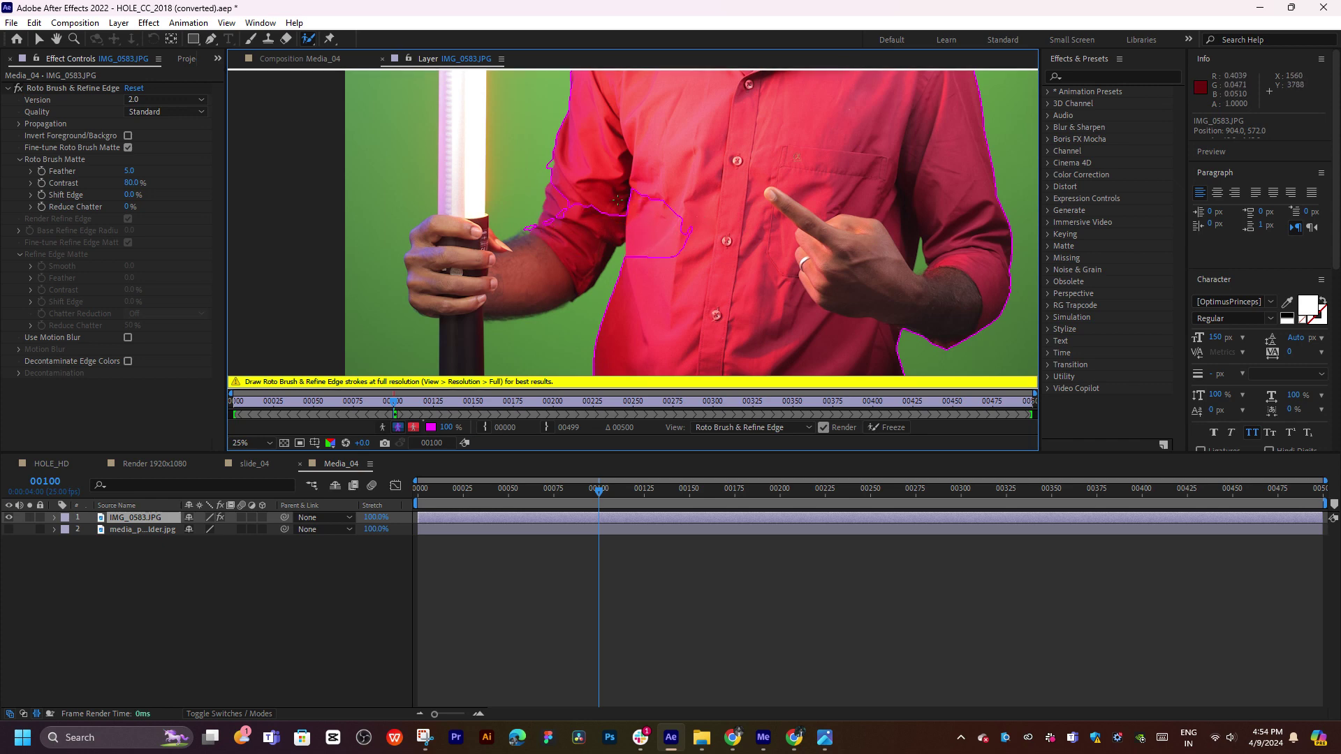
left_click_drag(618, 200, 692, 192)
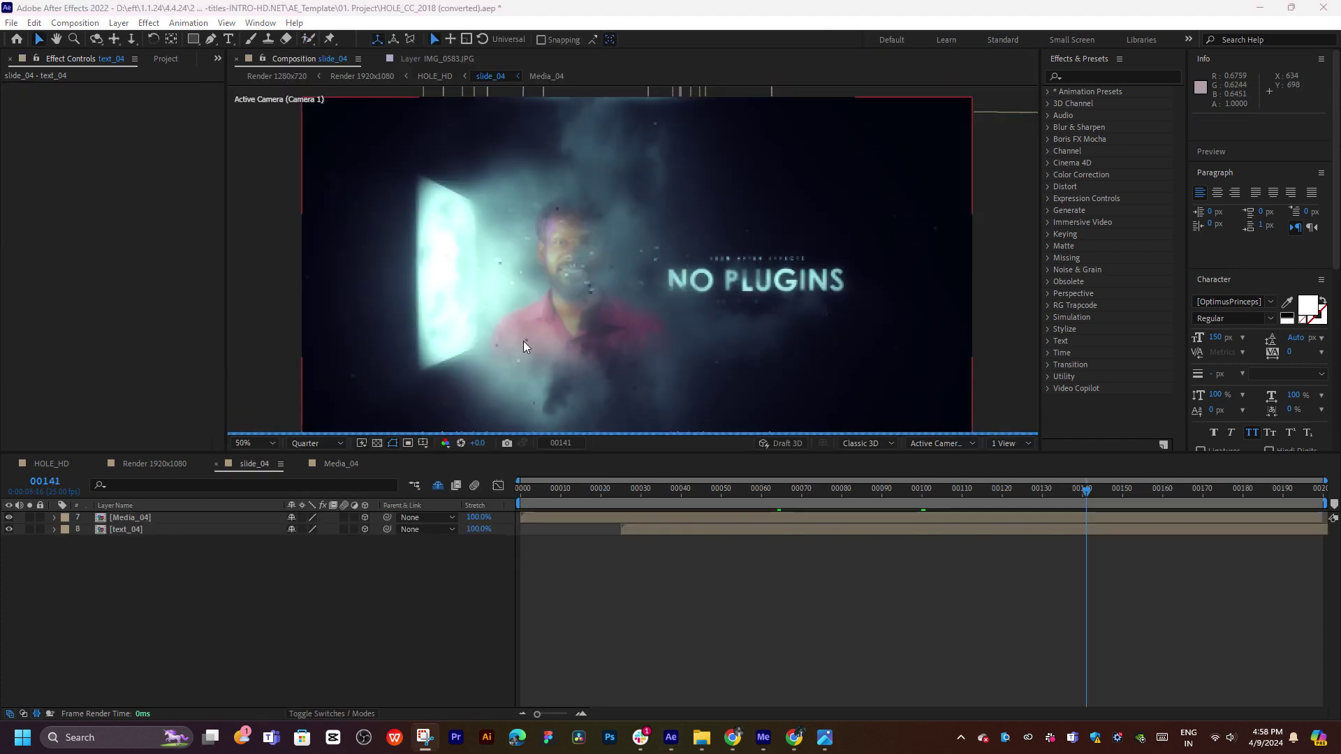
Open the text_04 composition from slide_04, go to frame 159 and hide the "100% after effects" text layer.
scroll(530, 304, "up", 2)
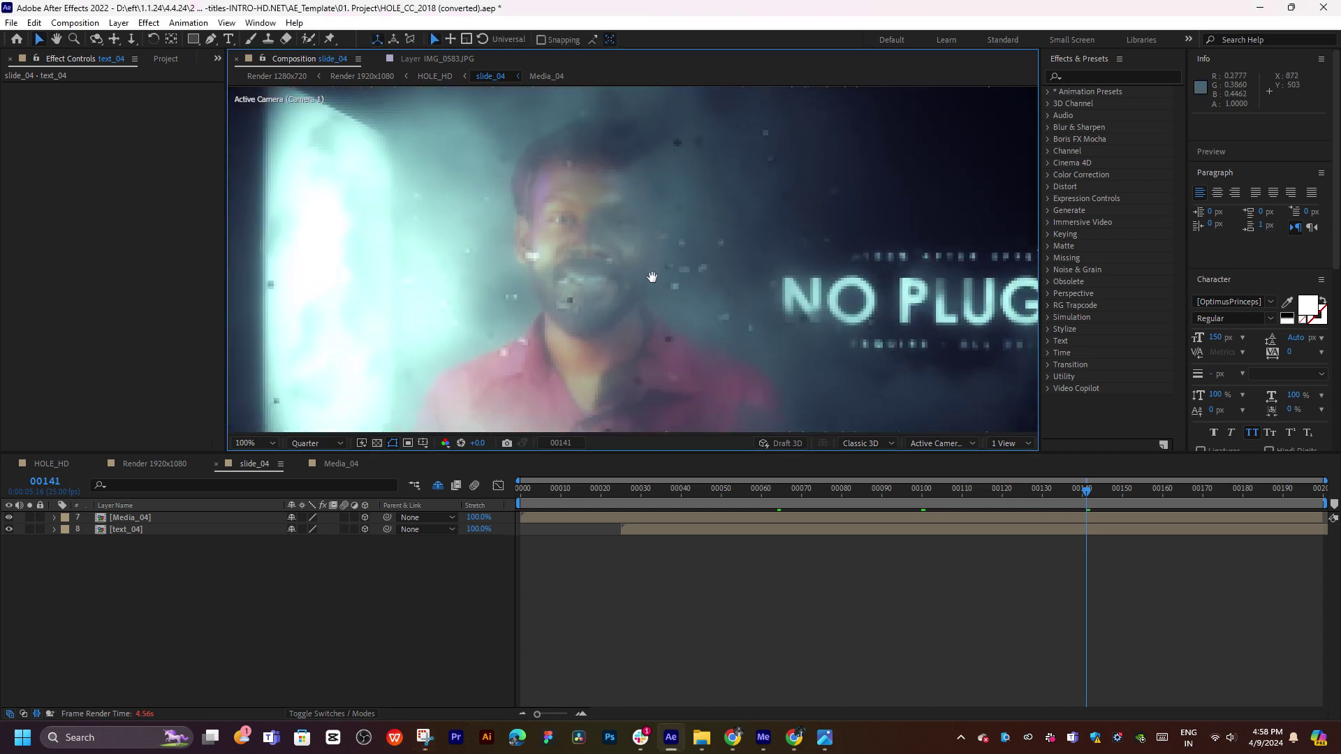
scroll(652, 278, "down", 4)
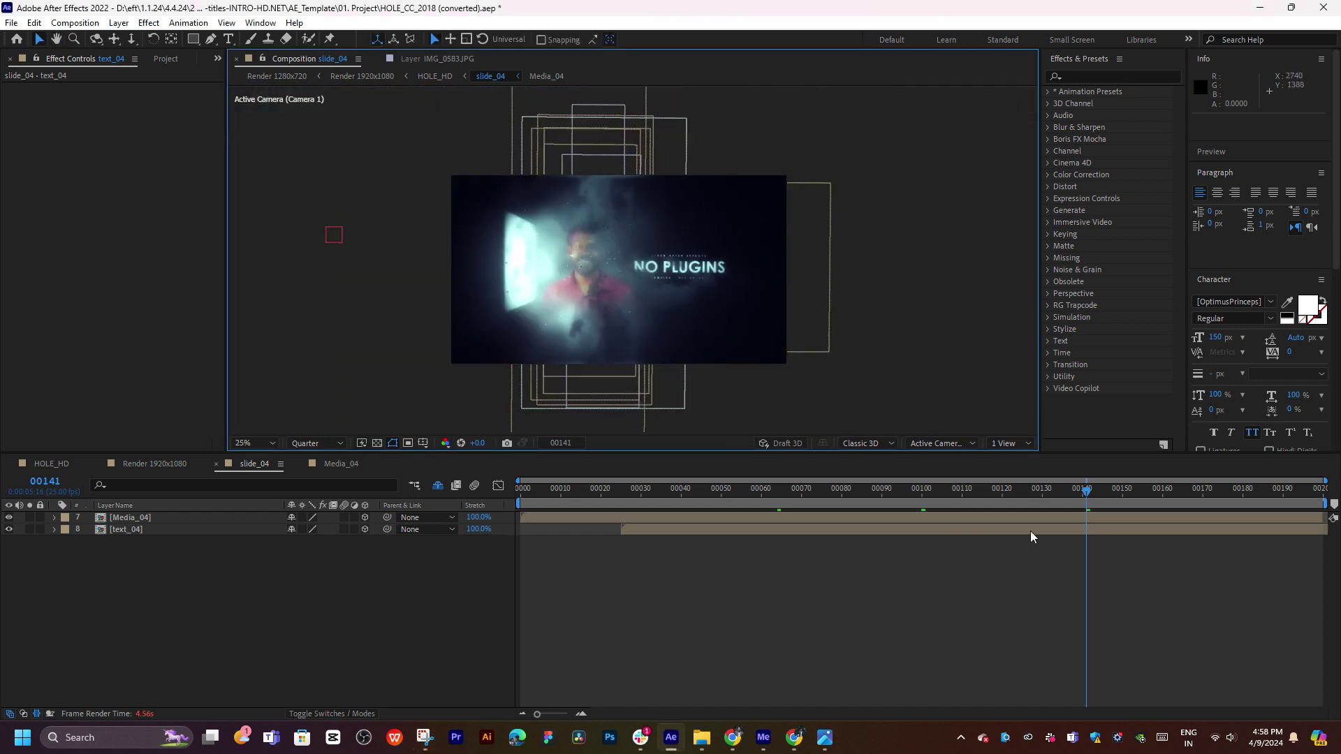
left_click(1059, 490)
left_click_drag(1068, 496, 1237, 493)
left_click(685, 533)
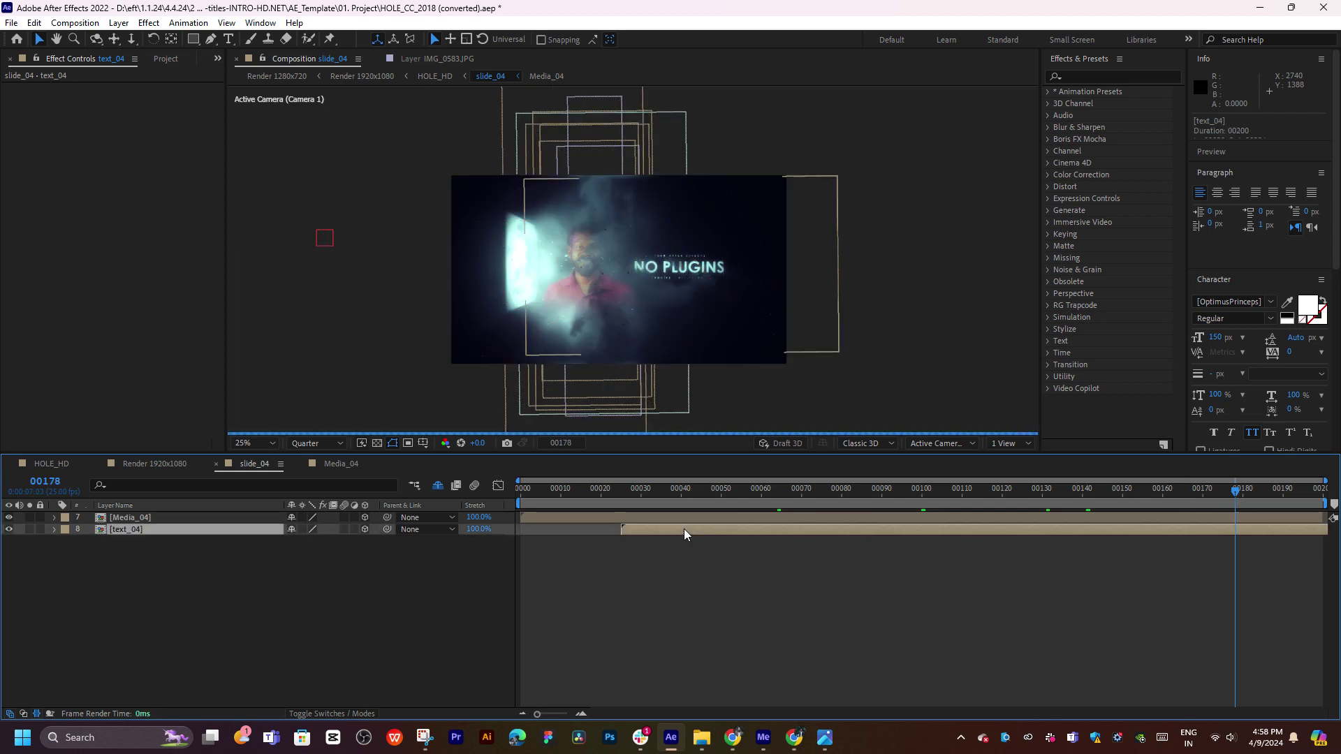
double_click(663, 537)
left_click_drag(719, 493, 1158, 533)
left_click(122, 518)
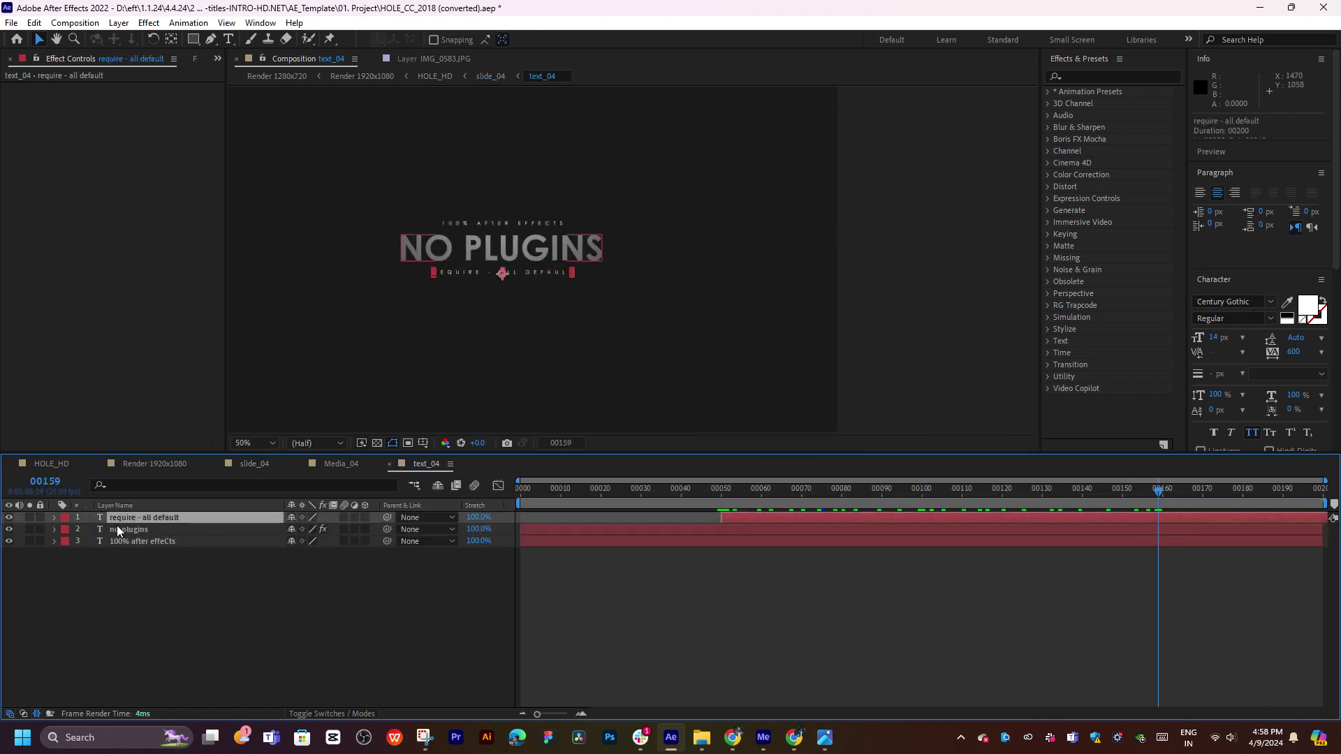
left_click(8, 541)
Open the "no plugins" title in text_04 for editing with all of its text selected.
left_click(129, 530)
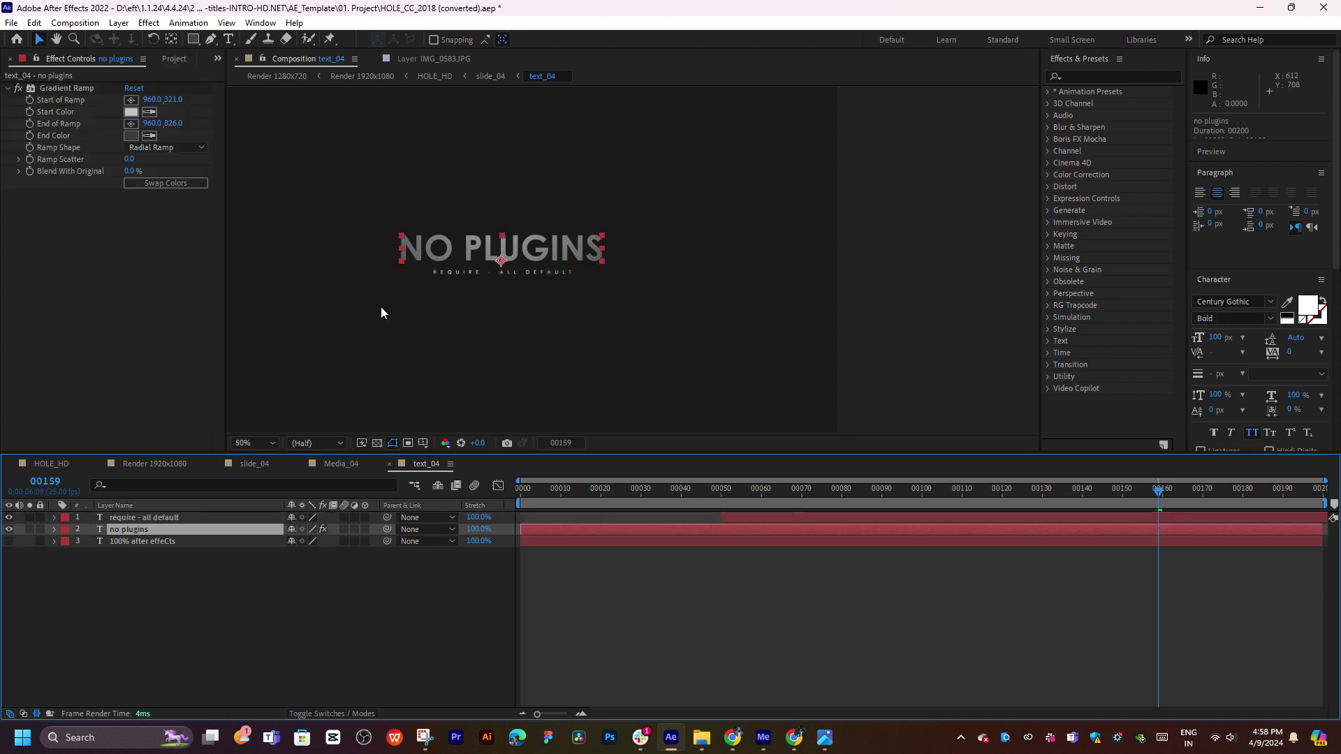
key("period")
key("period")
left_click_drag(491, 264, 763, 301)
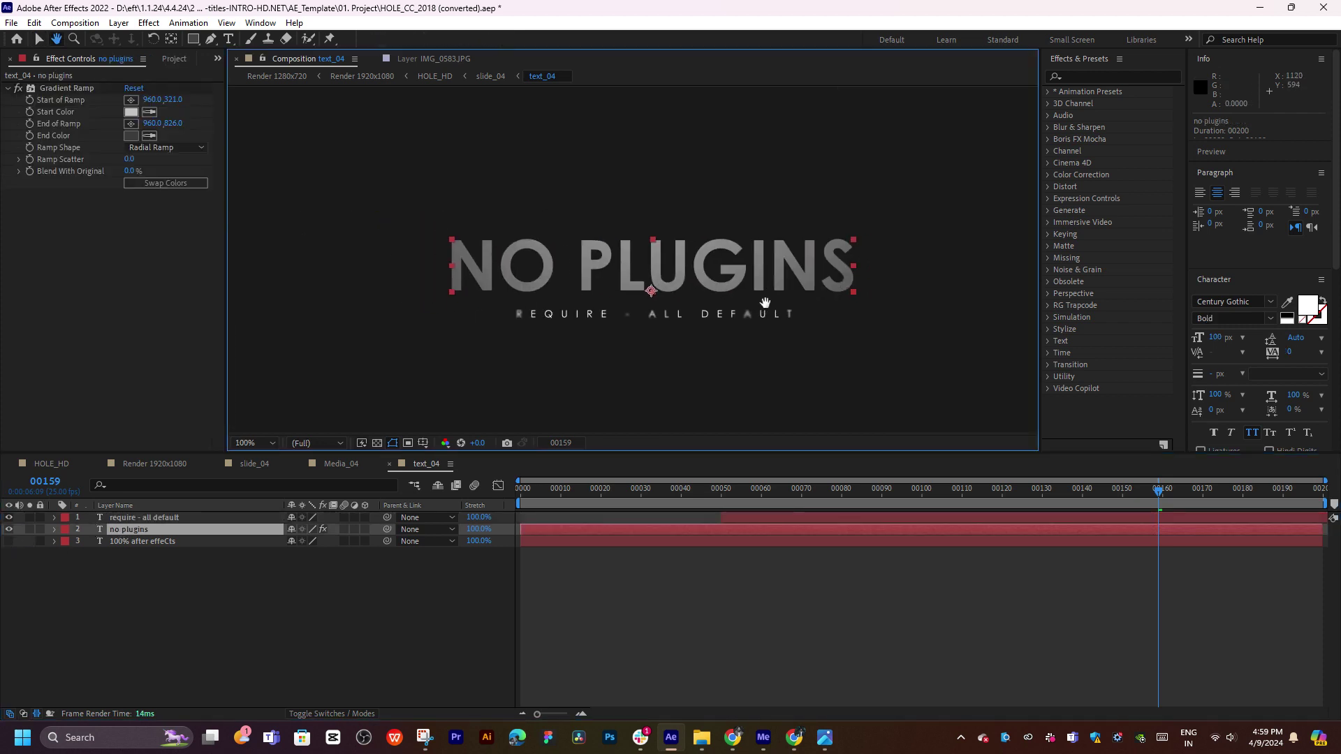
double_click(685, 287)
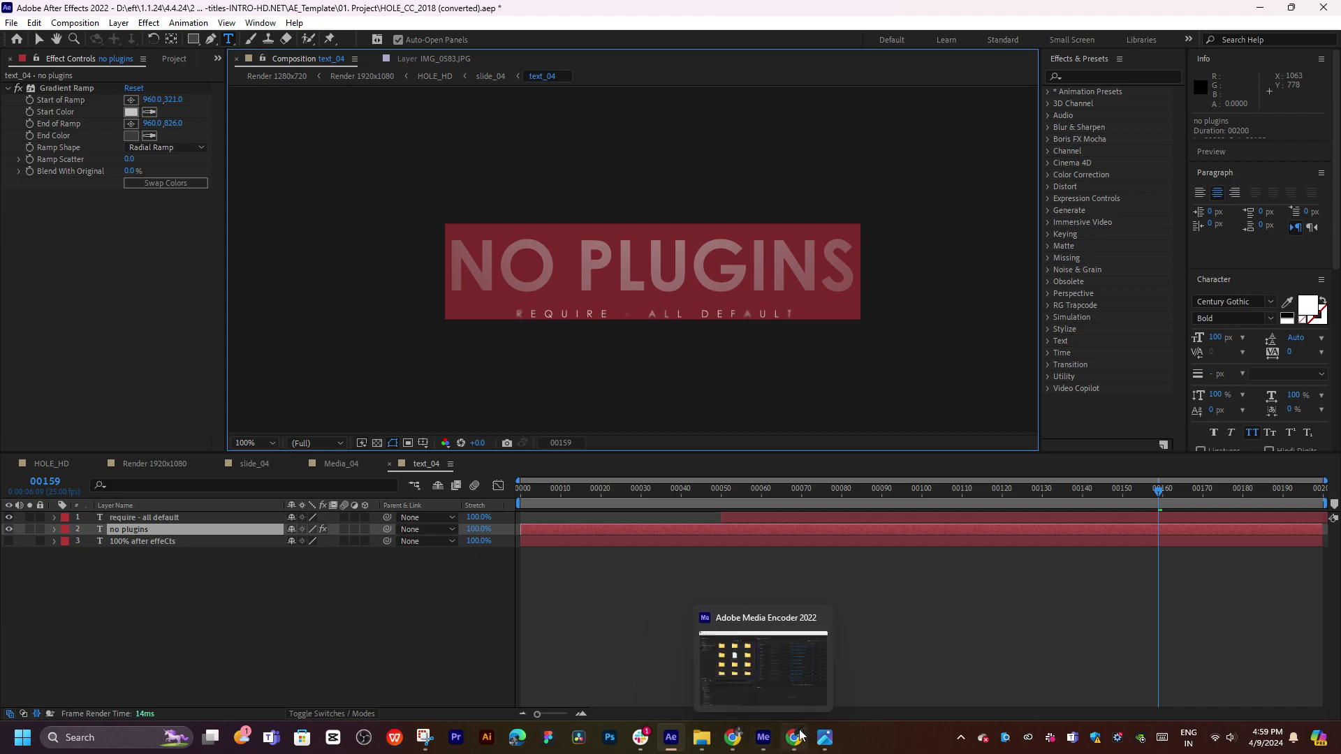